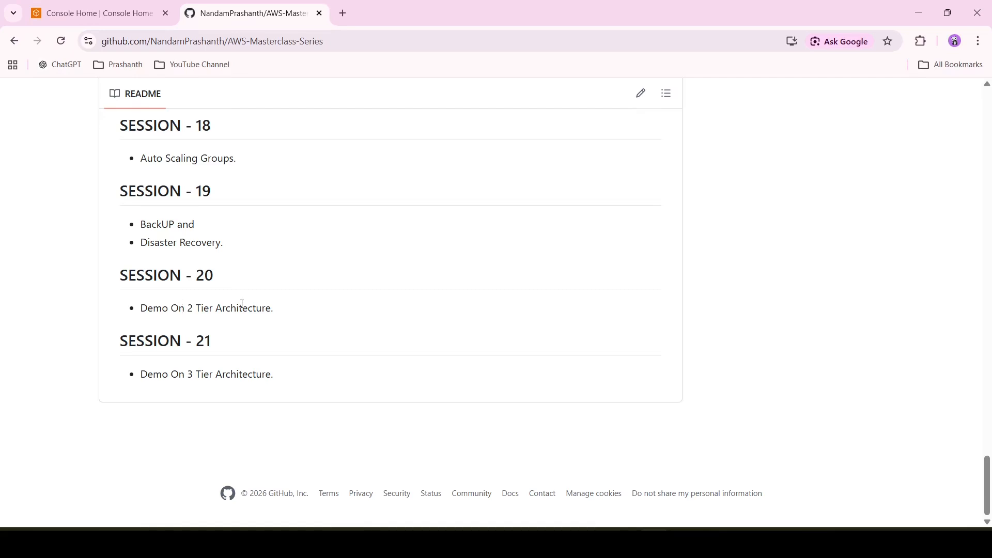
Switch to the AWS console, set the region to Asia Pacific (Singapore) and open the list of VPCs
left_click(100, 16)
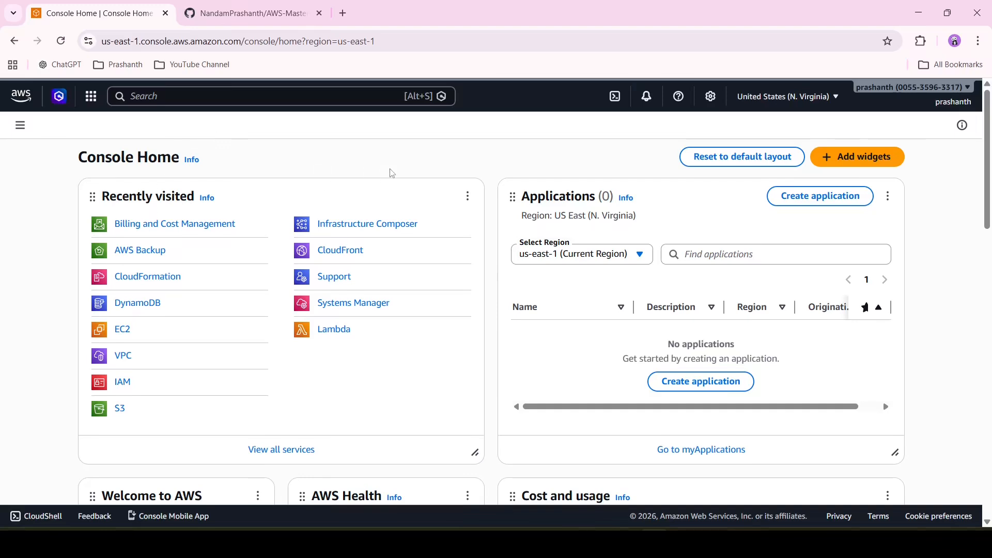
left_click(809, 96)
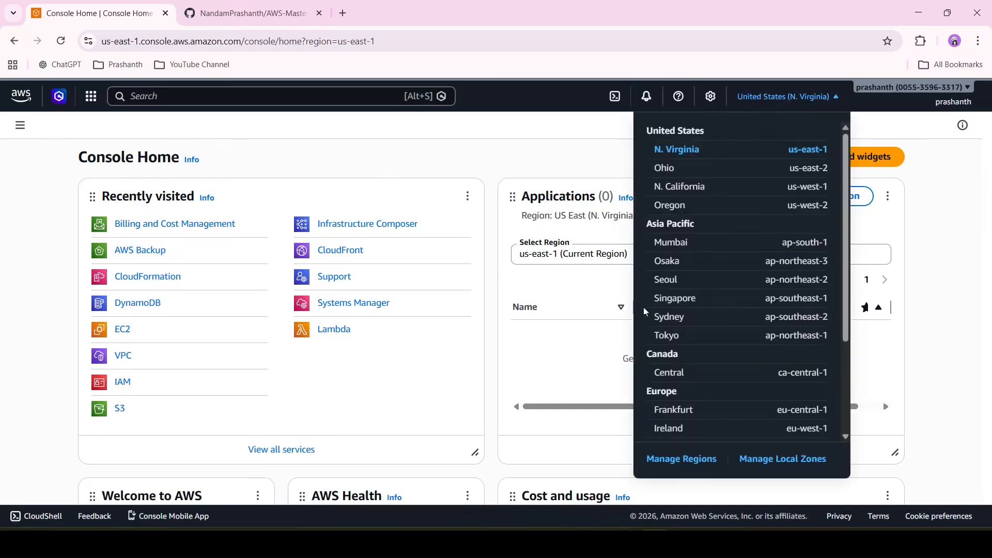
left_click(670, 299)
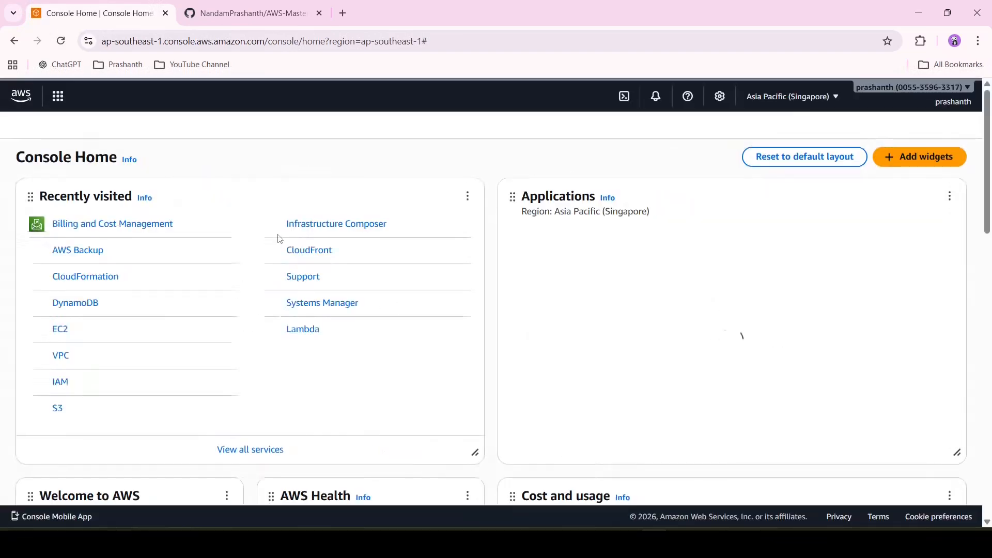
left_click(367, 100)
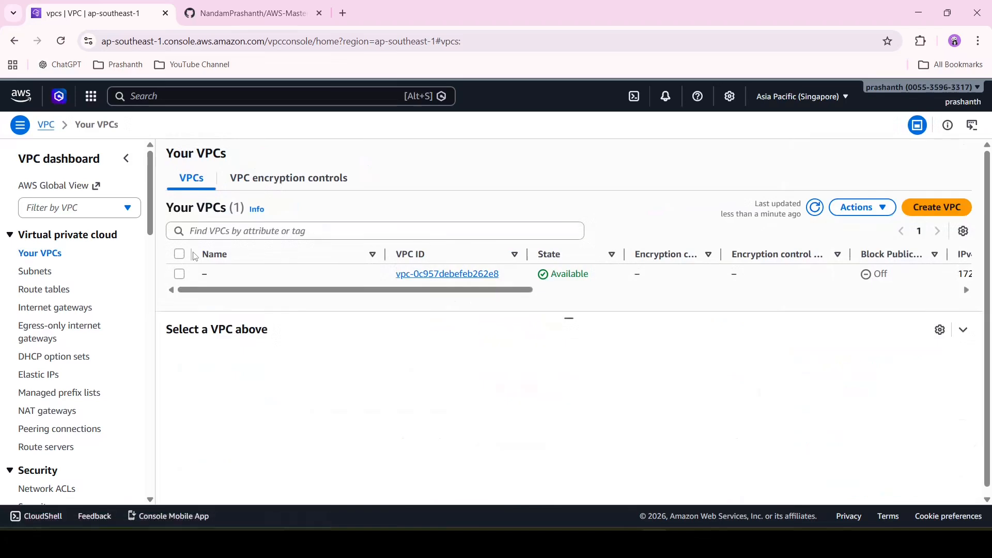
Create a VPC named Demo-2Tier with the IPv4 CIDR 10.0.0.0/16
left_click(914, 212)
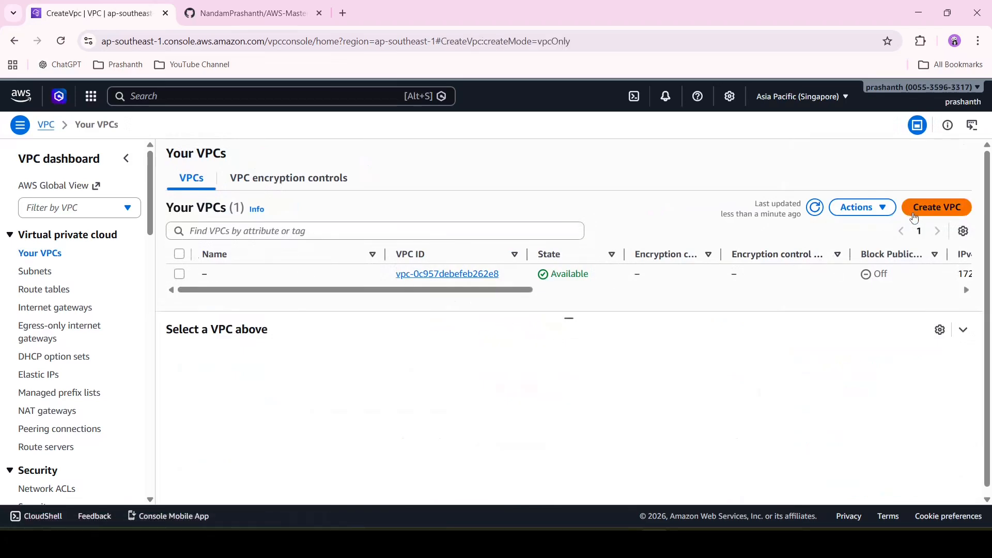
left_click(503, 319)
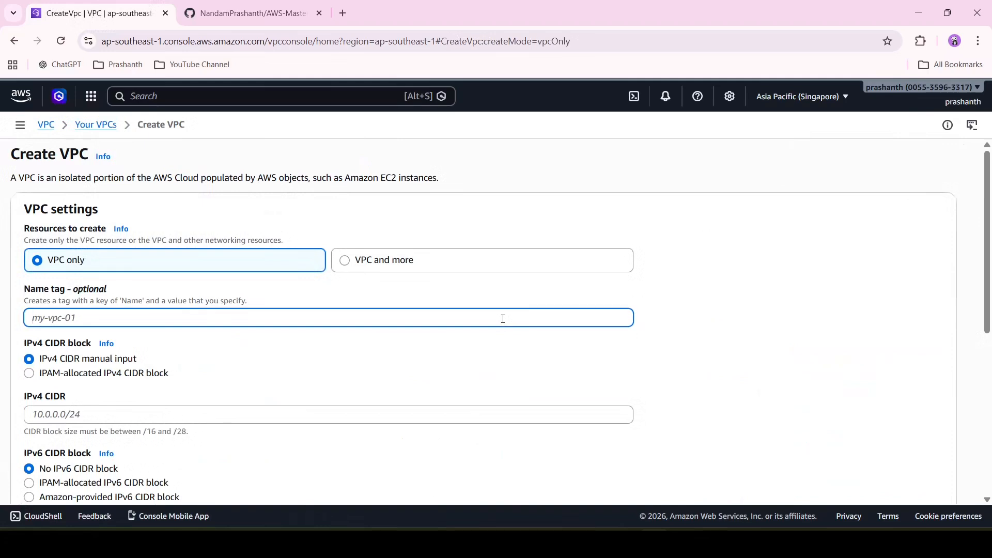
type("Demo-2Tier")
scroll(503, 318, "down", 3)
left_click(457, 247)
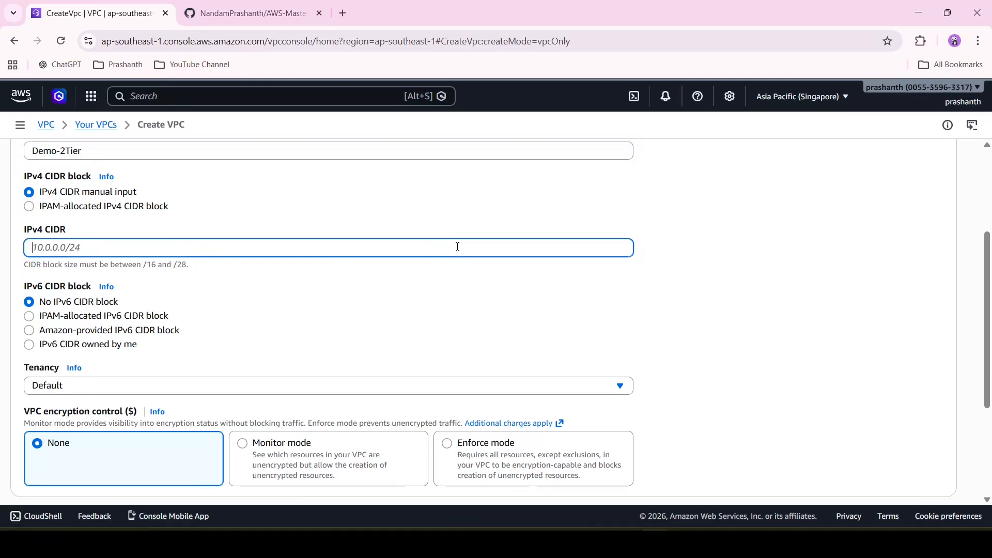
type("10.0.0.")
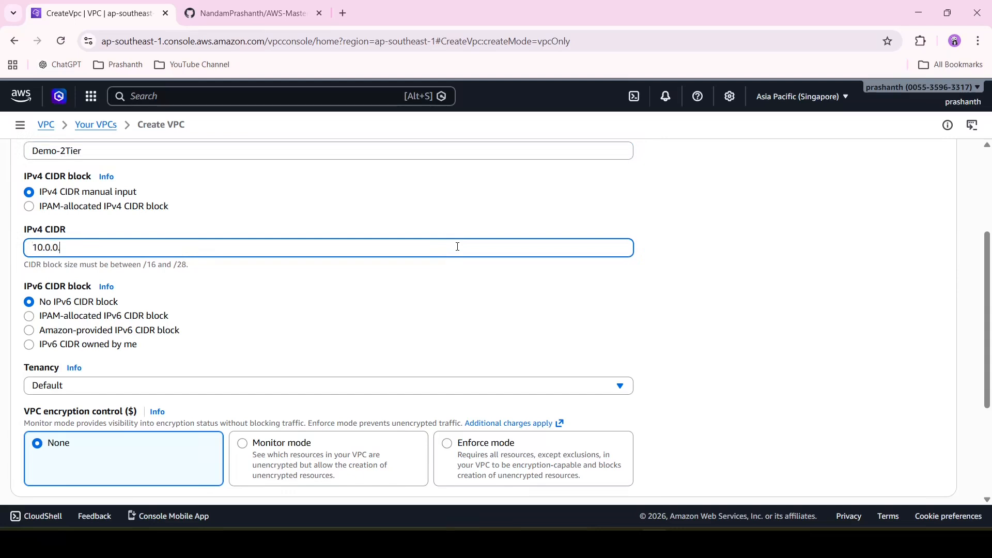
type("0/16")
scroll(458, 246, "down", 3)
scroll(253, 292, "down", 1)
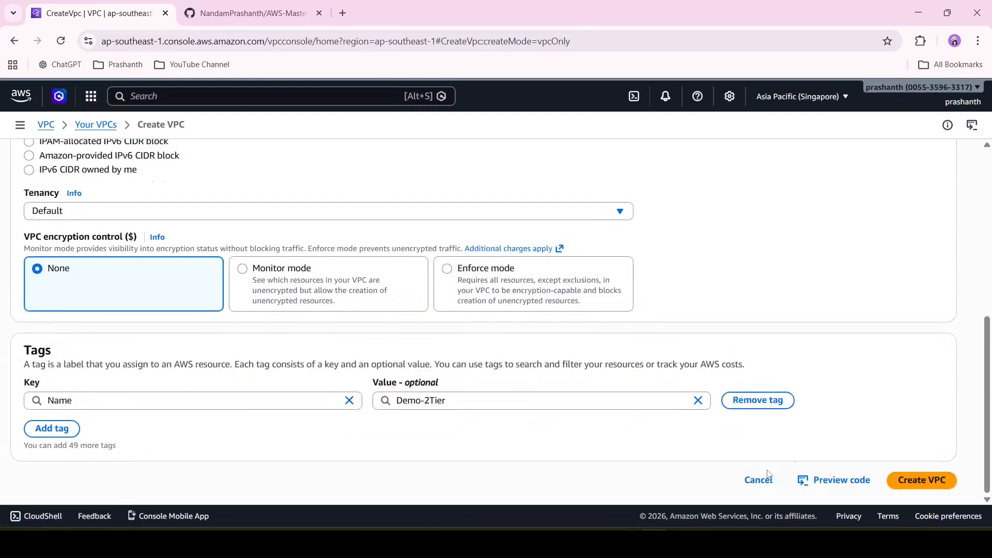
left_click(939, 483)
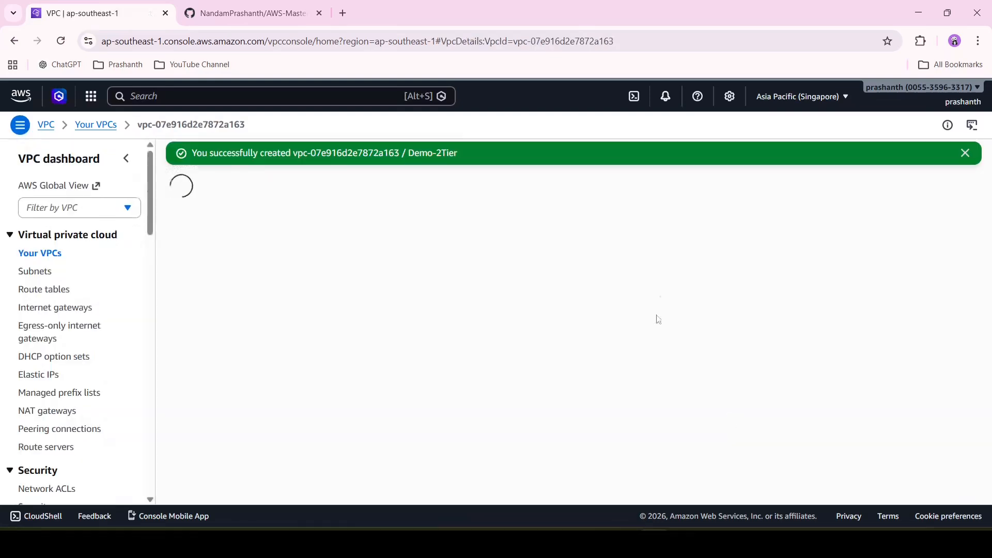
Display the full VPC list and filter the VPC dashboard by the Demo-2Tier VPC
left_click(44, 254)
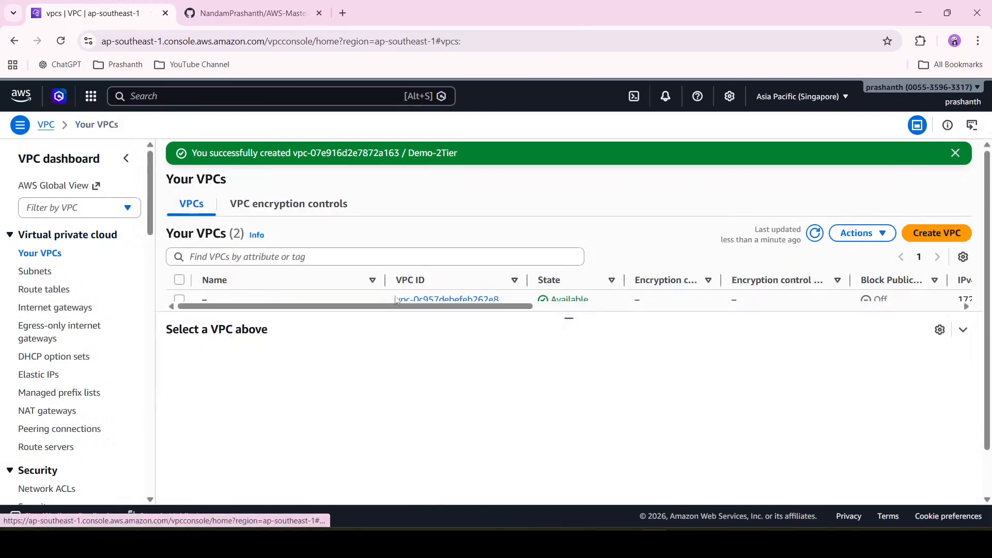
left_click_drag(568, 318, 572, 401)
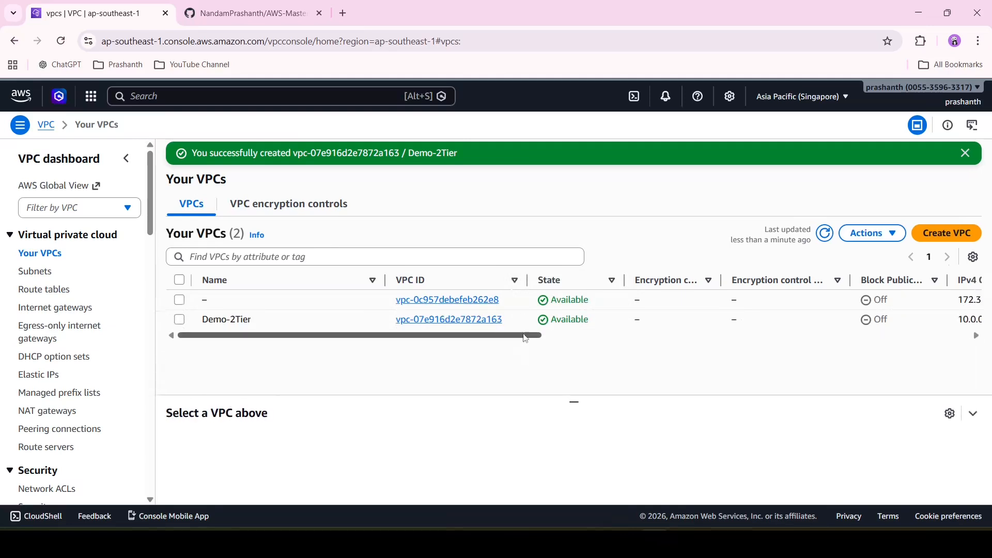
left_click_drag(523, 339, 236, 362)
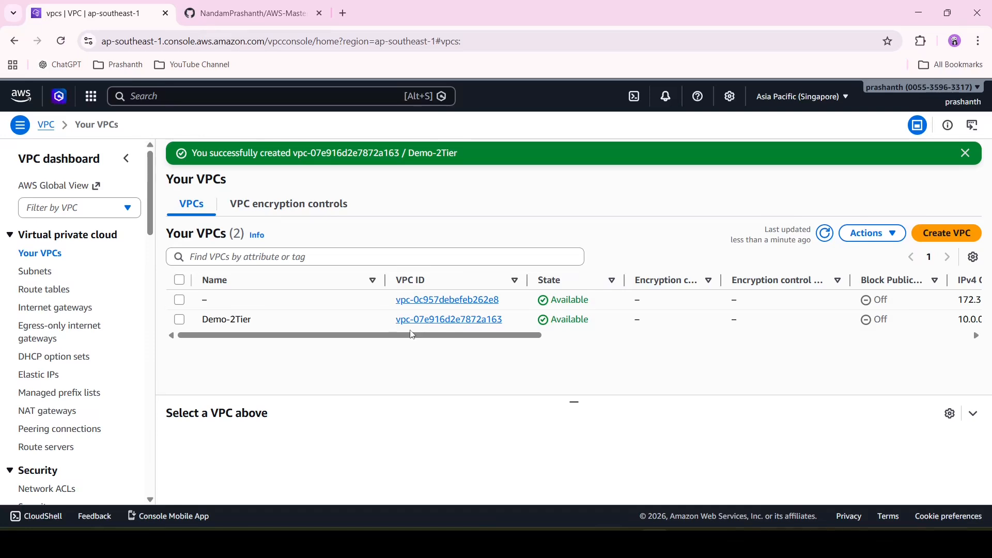
left_click(107, 213)
left_click(52, 322)
Start a new subnet in the Demo-2Tier VPC and name it 2-TIER-PublicSubnet
left_click(41, 333)
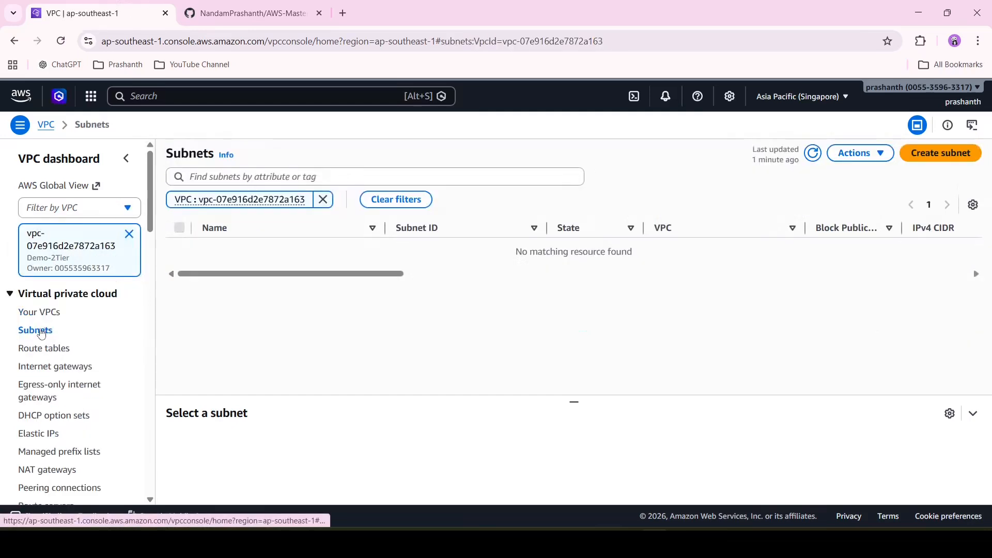
left_click(931, 154)
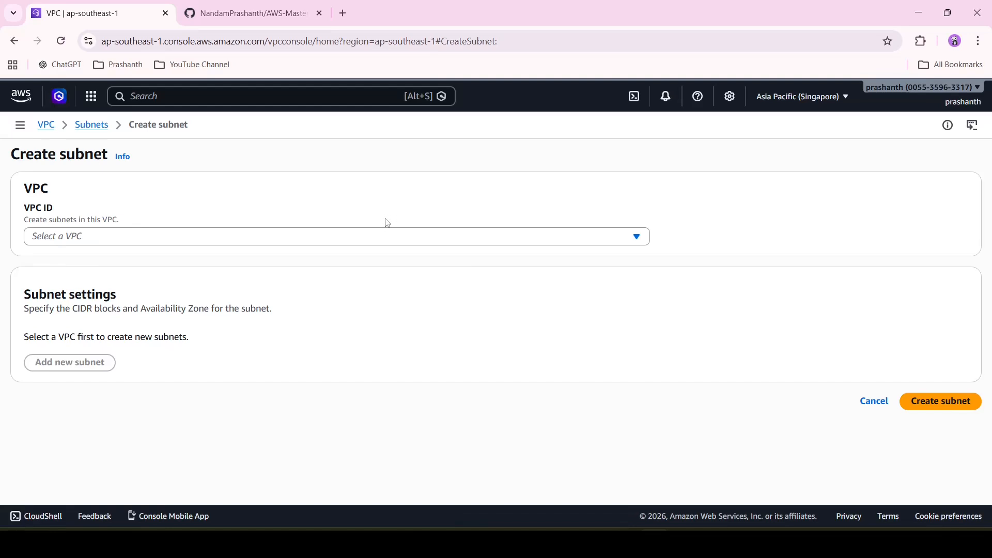
left_click(395, 236)
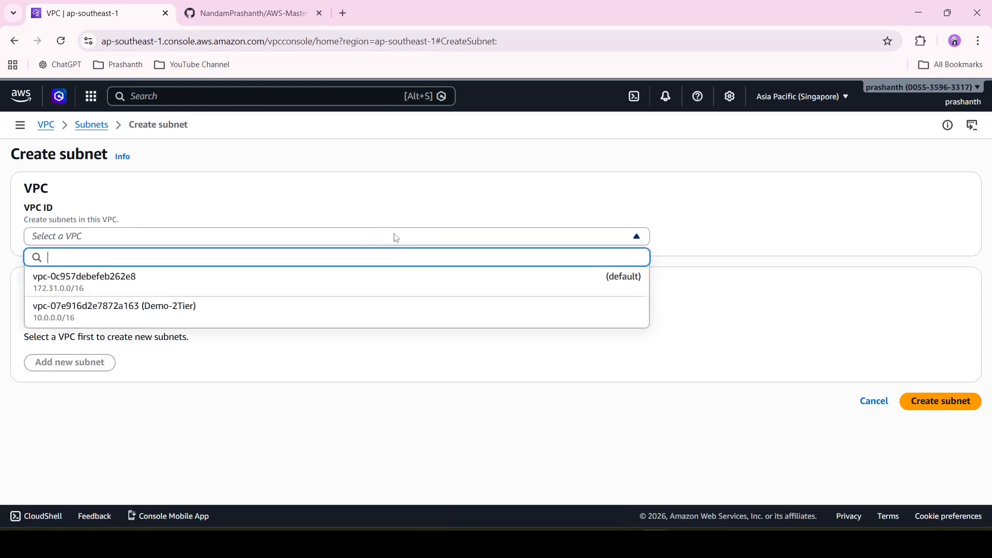
left_click(335, 311)
scroll(207, 324, "down", 3)
left_click(217, 313)
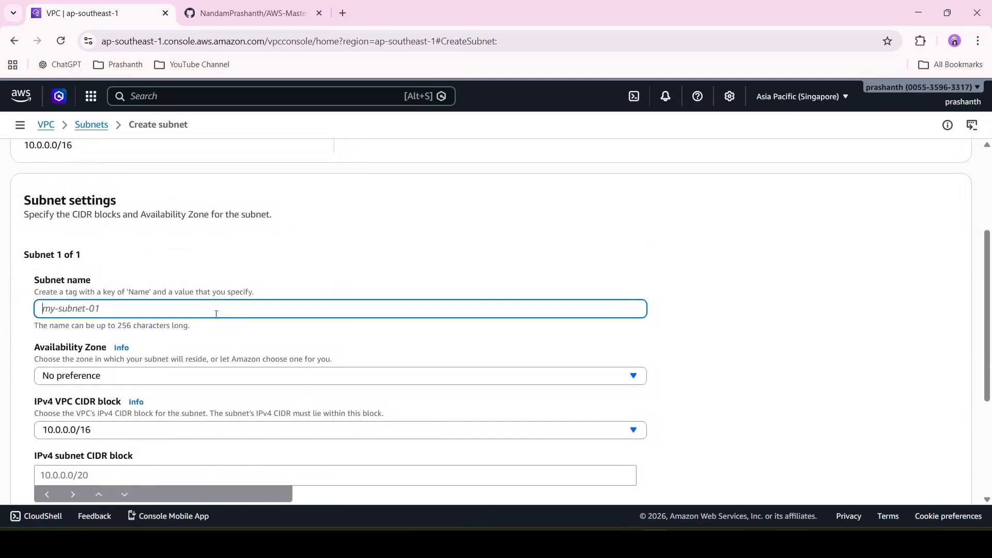
type("2-TIER-PublicSubnet")
Assign the subnet to availability zone ap-southeast-1a with the IPv4 CIDR block 10.0.0.0/24 and create it
scroll(216, 314, "down", 3)
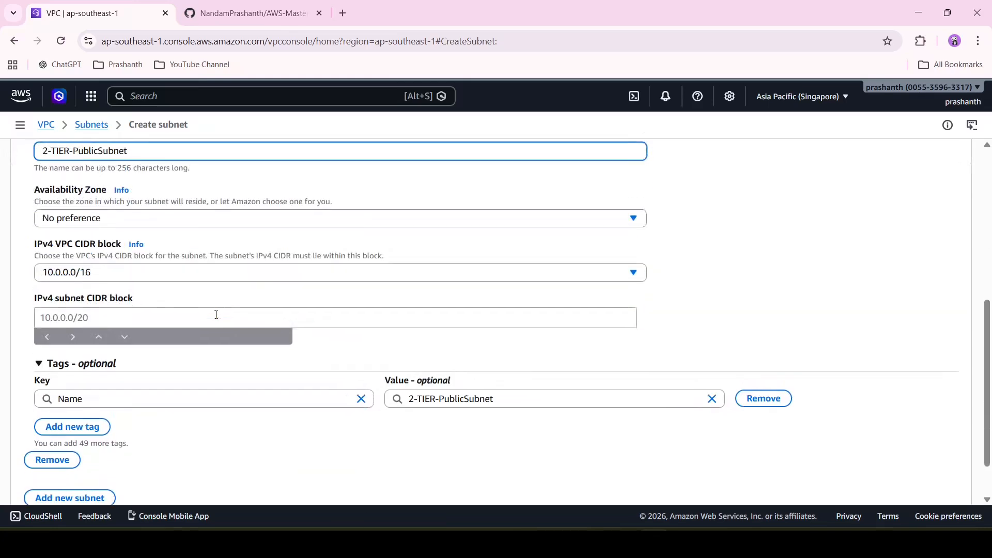
left_click(293, 221)
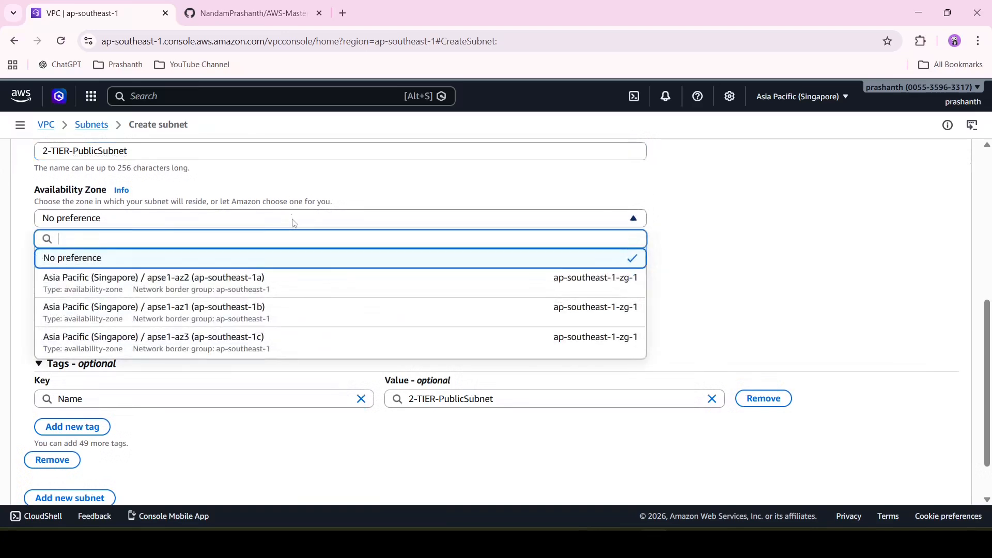
left_click(241, 288)
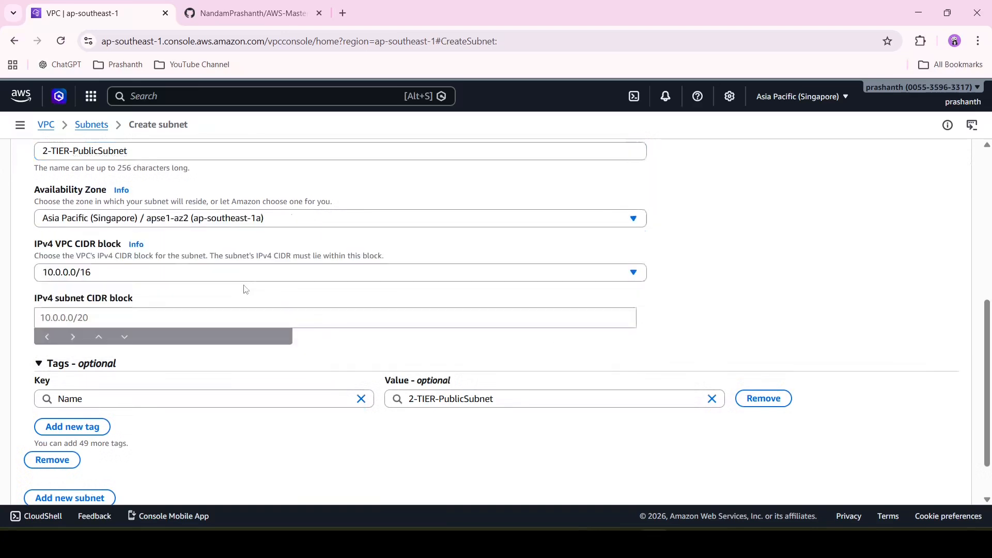
left_click(258, 311)
type("10.0.0.0")
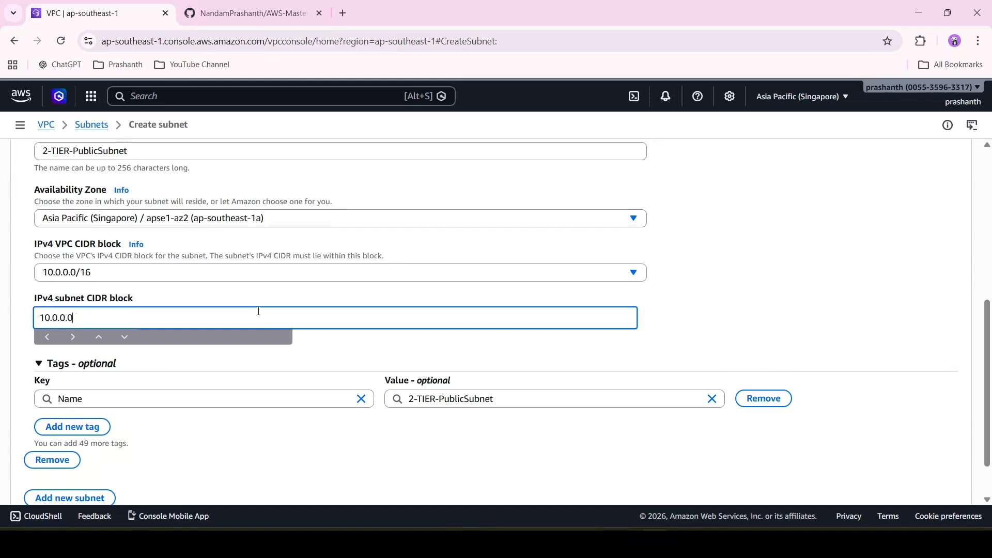
type("/24")
scroll(517, 374, "down", 2)
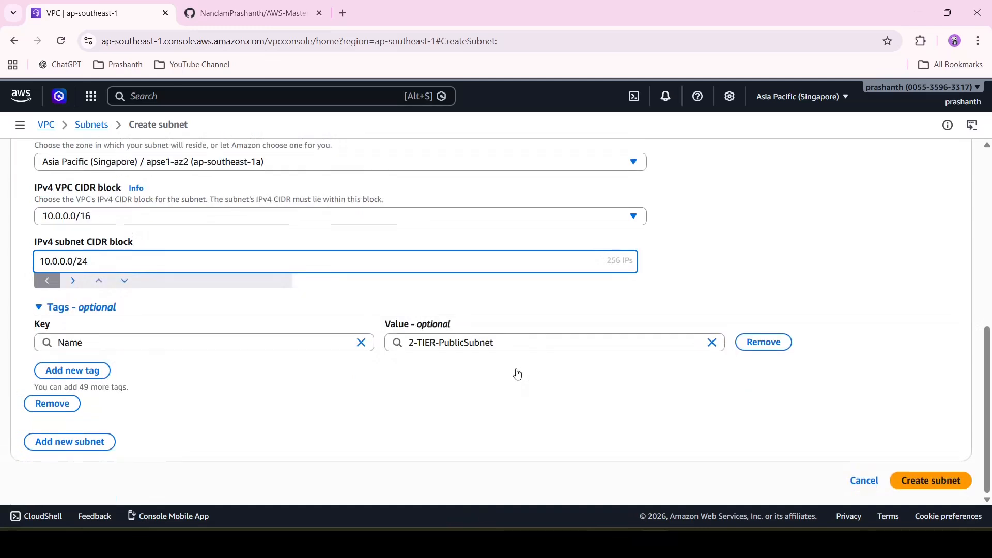
left_click(936, 480)
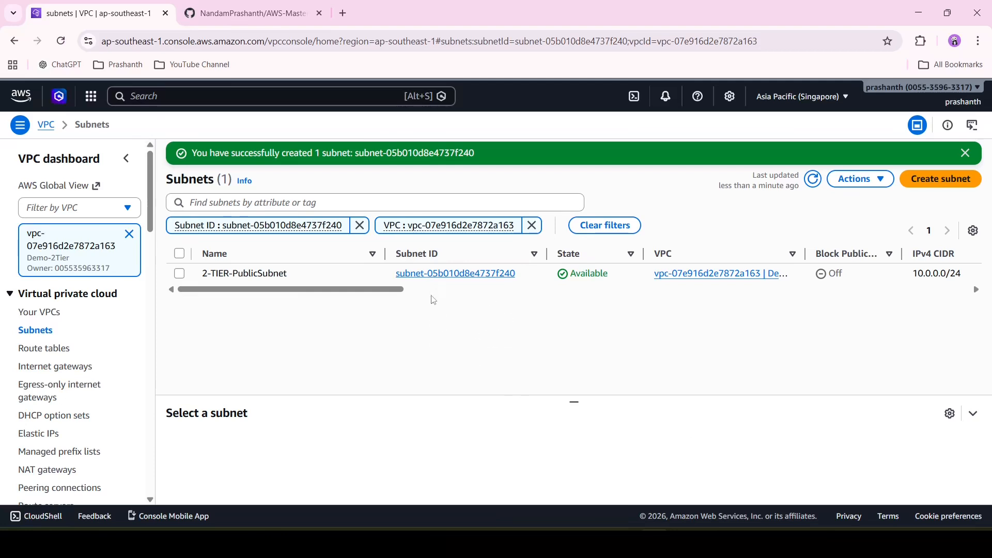
Create a route table named 2-TIER-RT in the Demo-2Tier VPC
left_click(45, 349)
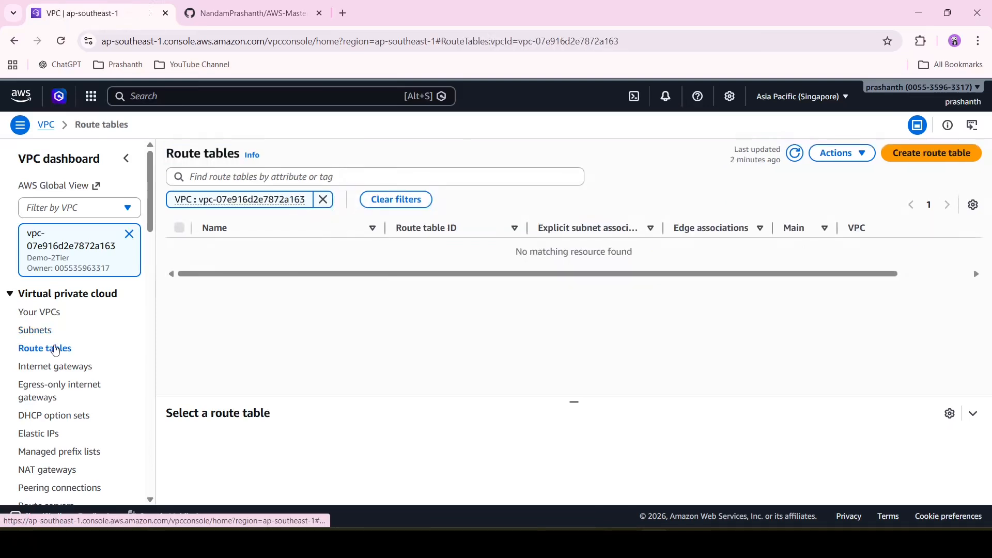
left_click(956, 163)
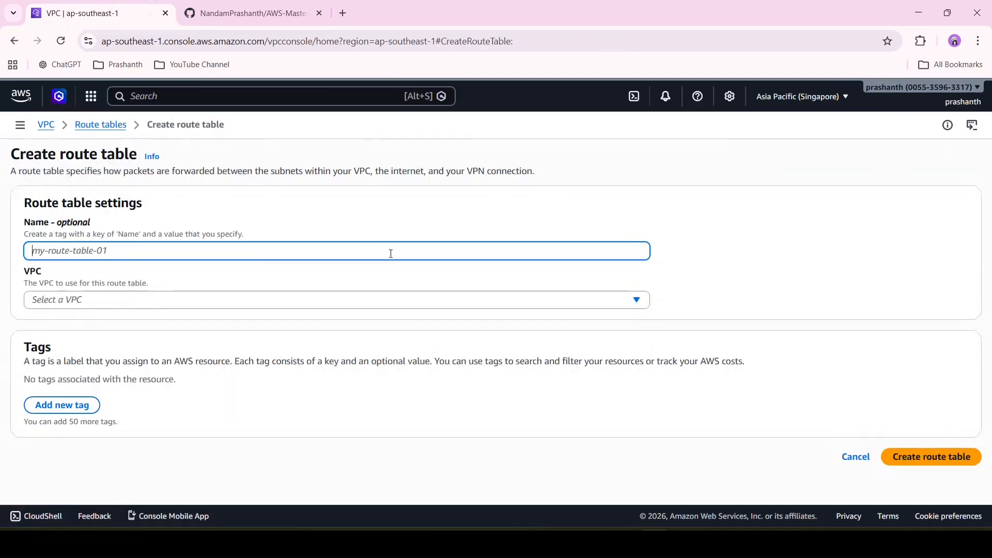
type("2")
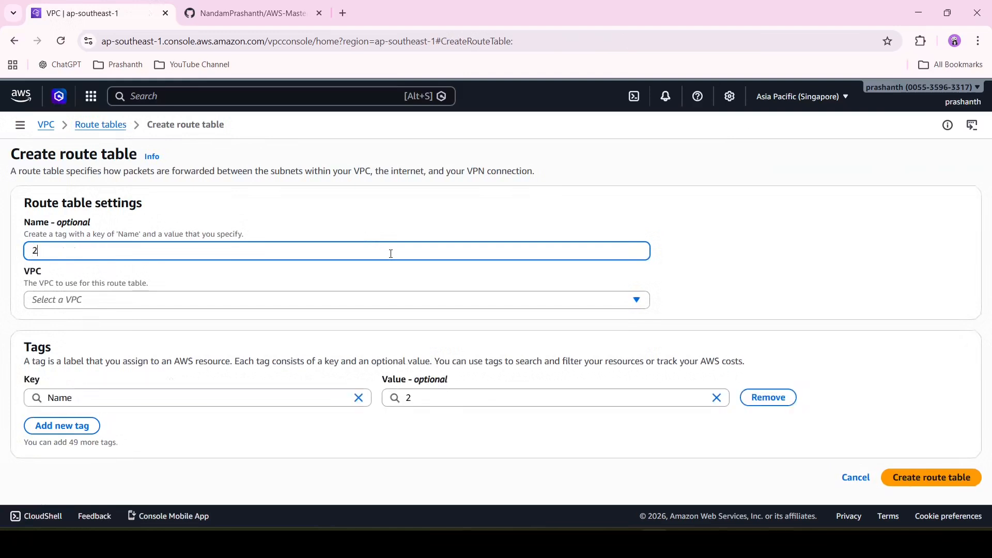
type("-TIER-RT")
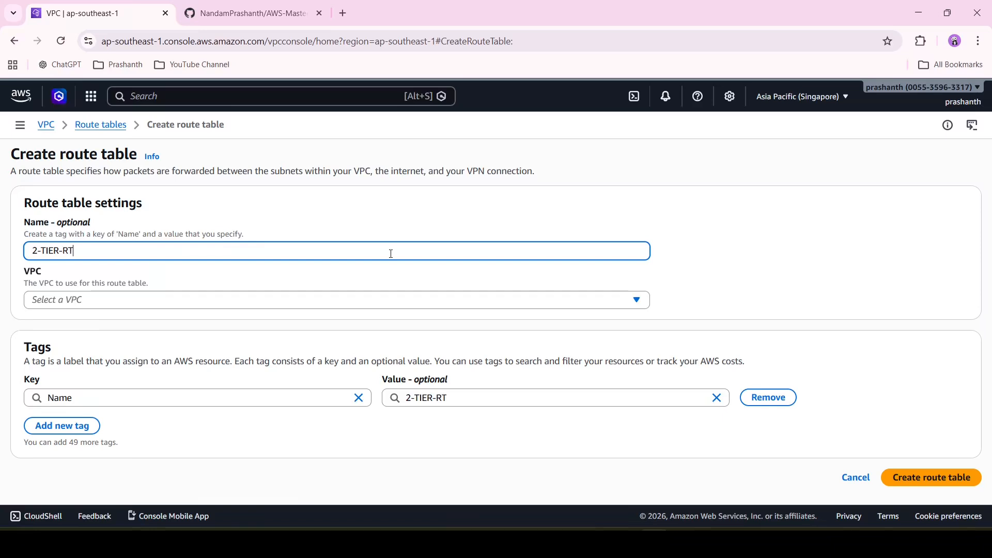
left_click(392, 304)
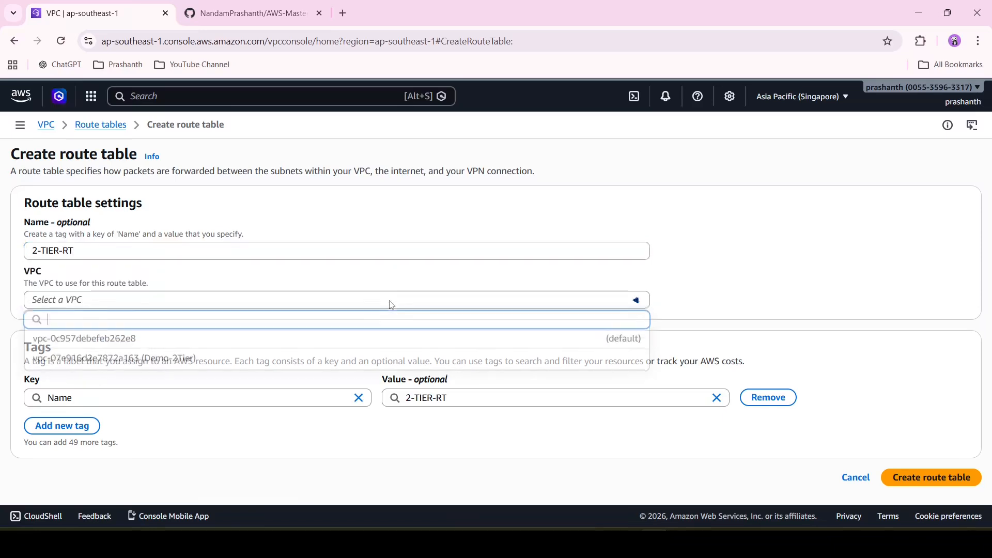
left_click(281, 360)
left_click(931, 486)
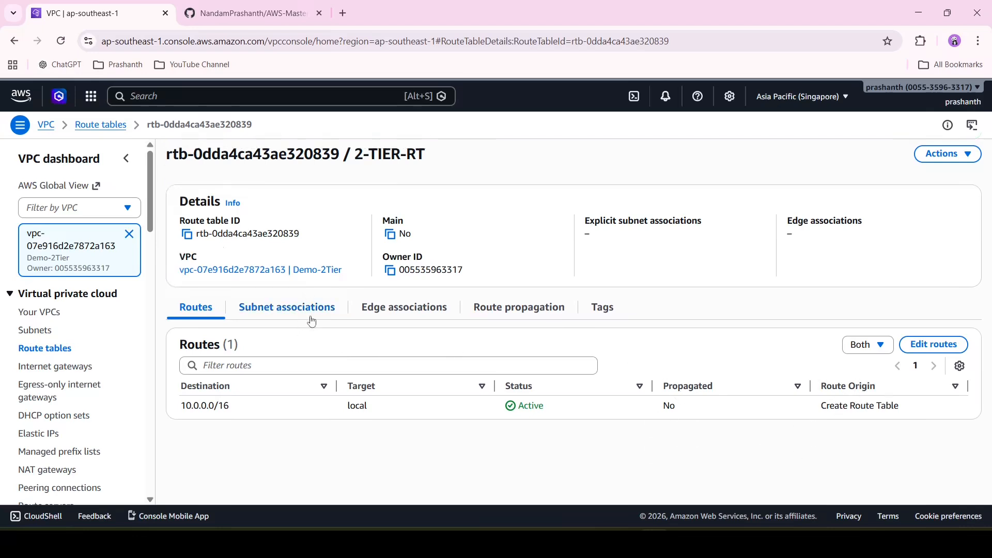
Associate the 2-TIER-PublicSubnet subnet with the 2-TIER-RT route table and save the association
left_click(308, 317)
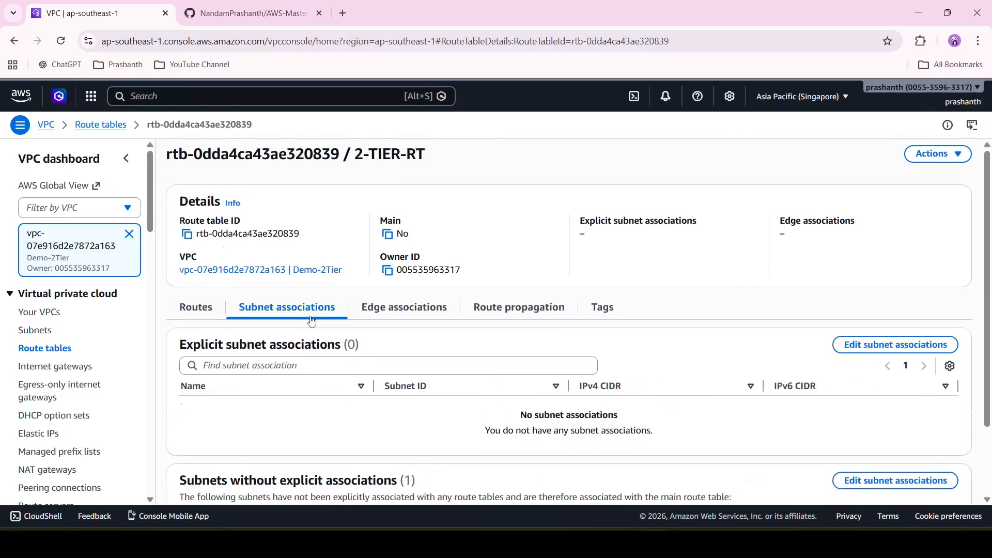
left_click(885, 348)
left_click(38, 263)
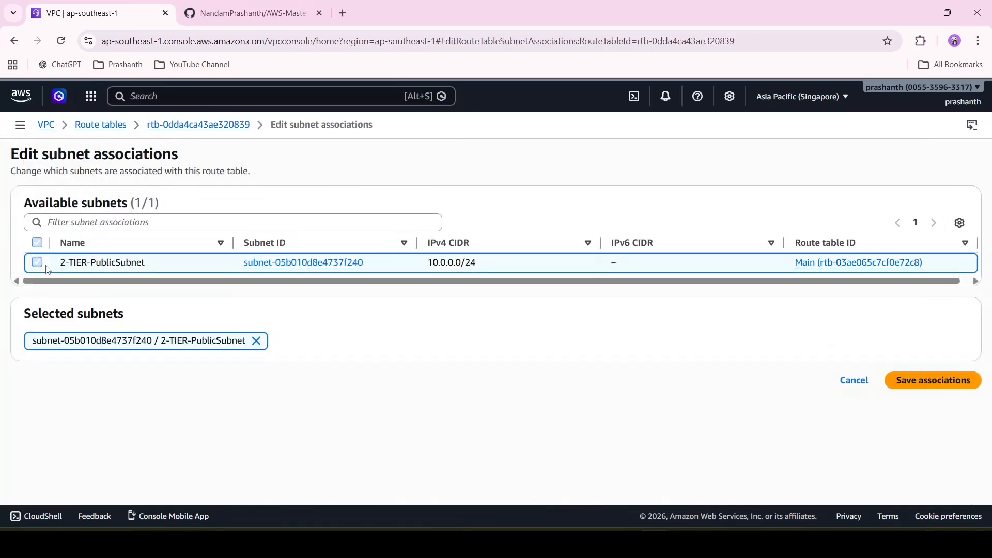
left_click(912, 383)
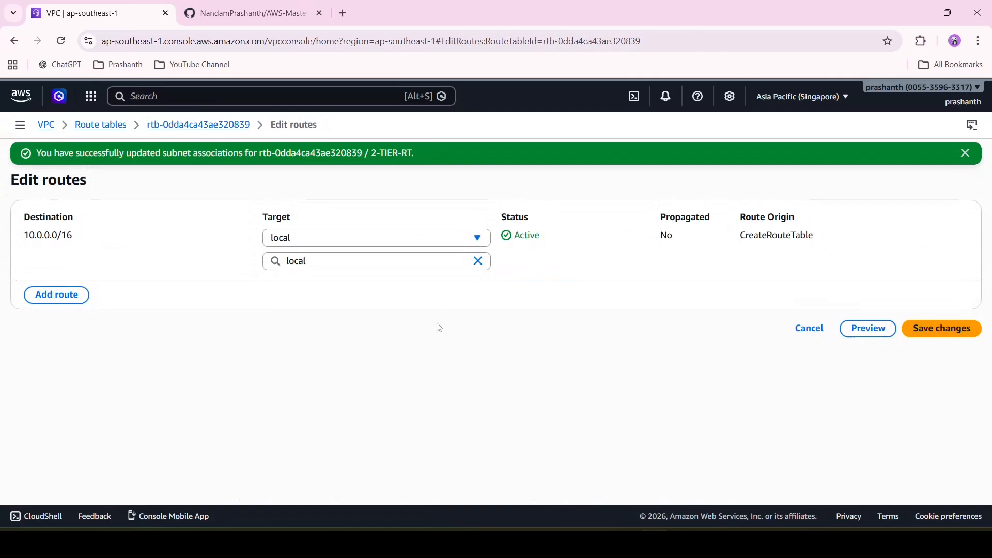
Leave route editing without changes and review the subnet associations and routes of 2-TIER-RT
left_click(968, 331)
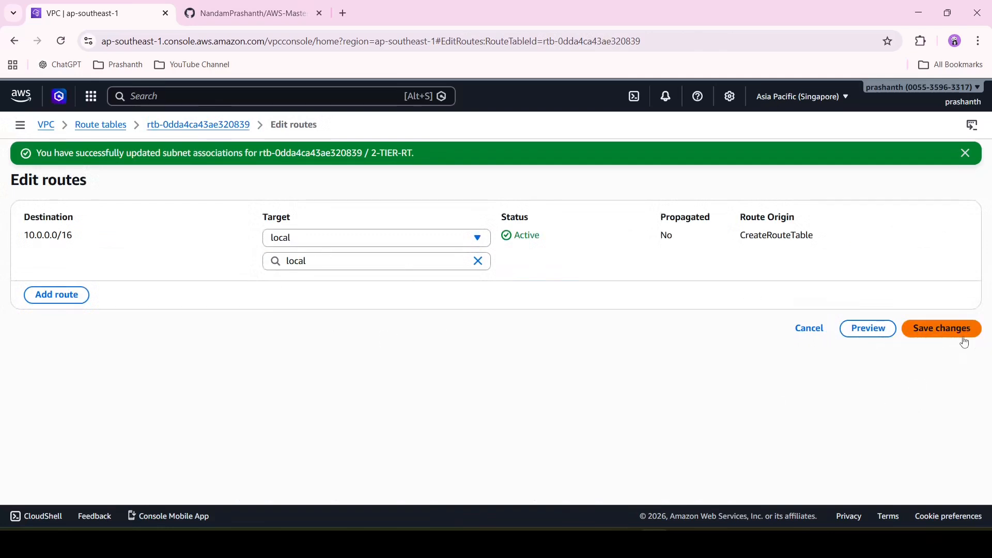
left_click(812, 347)
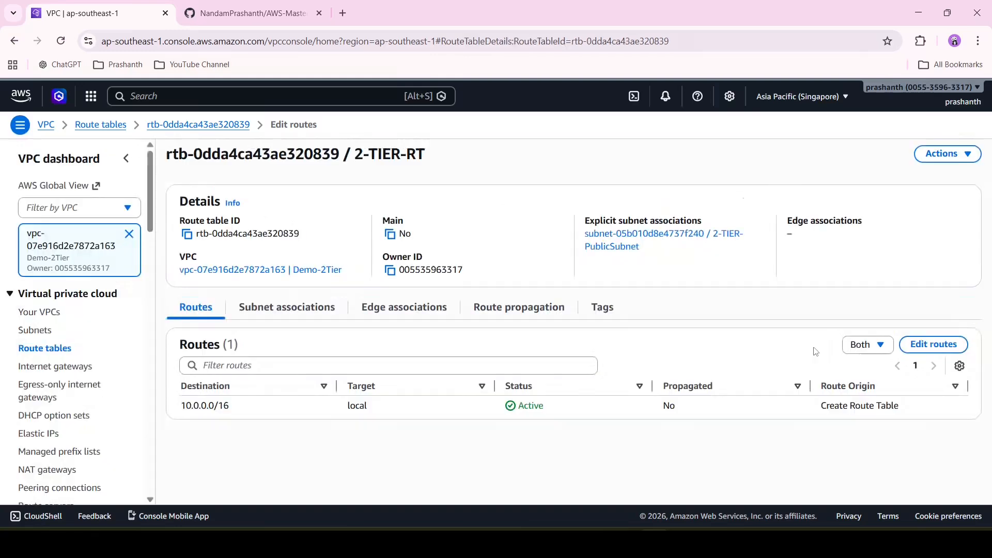
left_click(274, 308)
left_click(211, 309)
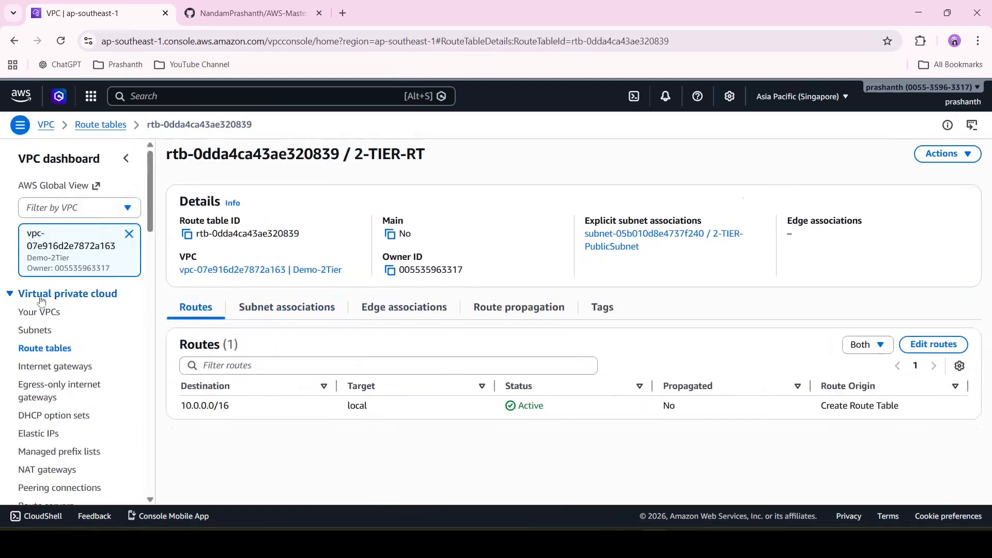
Create an internet gateway named 2-TIER-IGW
left_click(65, 372)
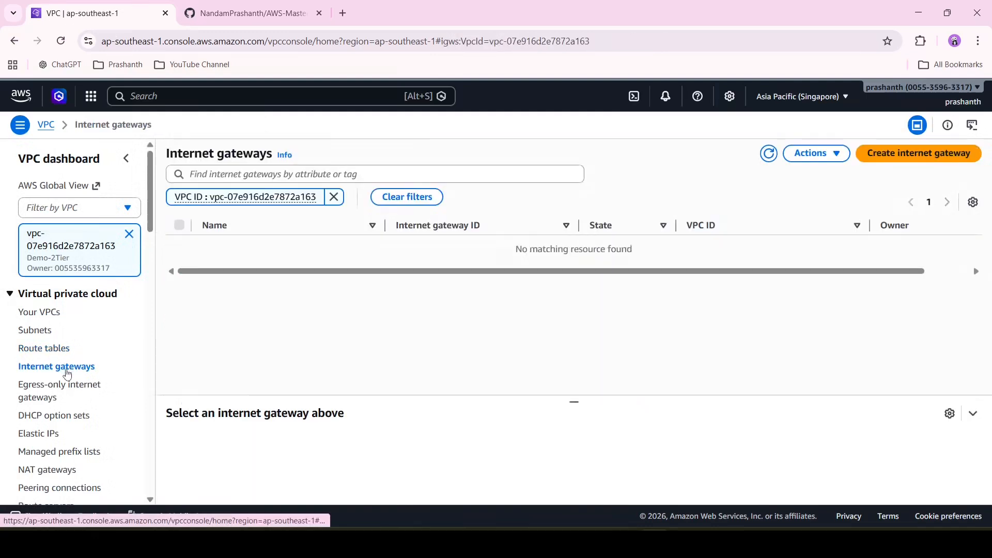
left_click(925, 155)
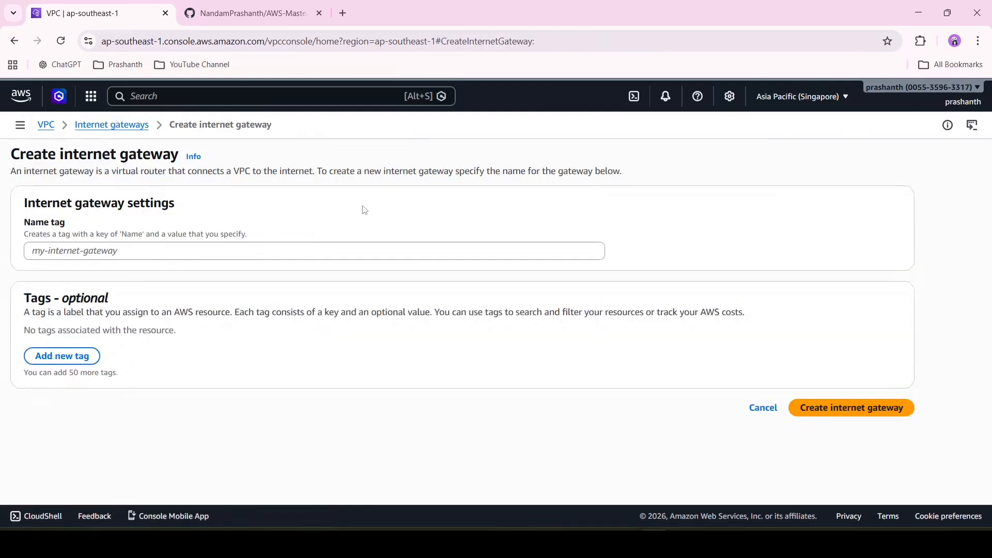
left_click(416, 248)
type("2-")
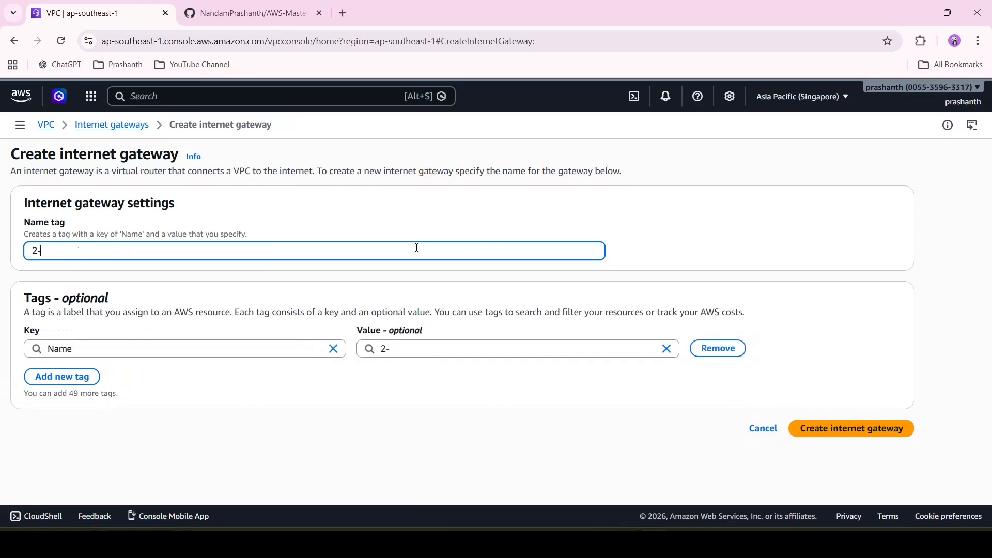
type("TIER-IGW")
left_click(831, 430)
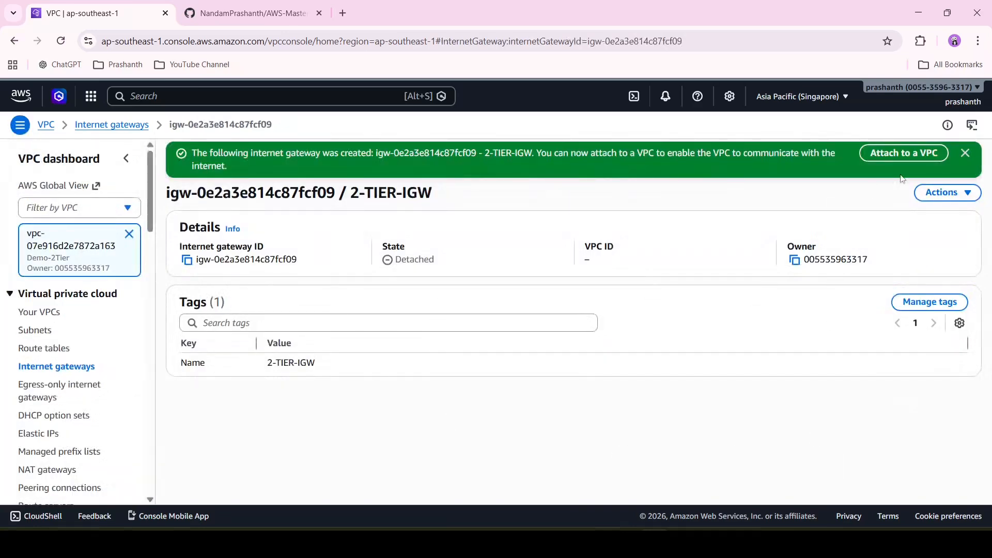
Attach the 2-TIER-IGW internet gateway to the Demo-2Tier VPC
left_click(909, 156)
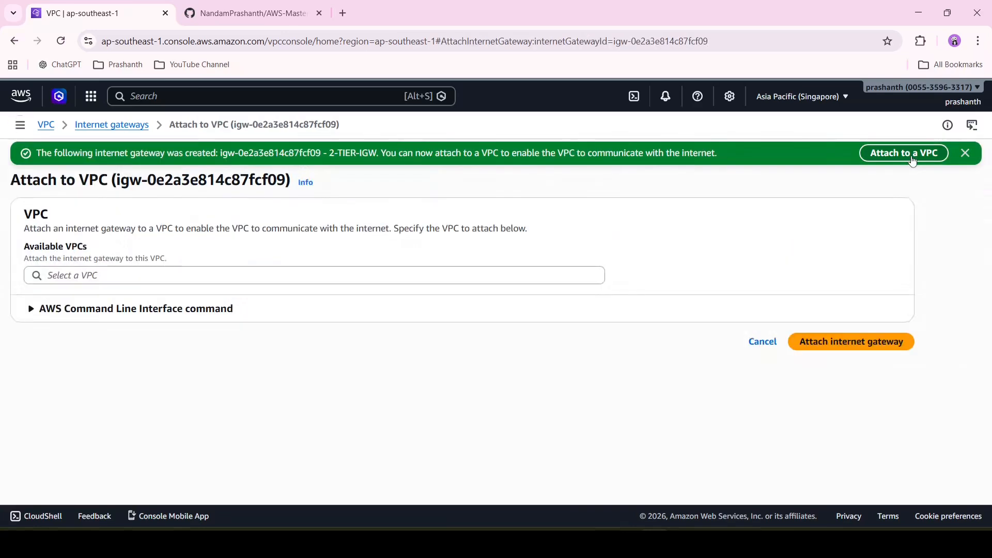
left_click(376, 276)
left_click(285, 292)
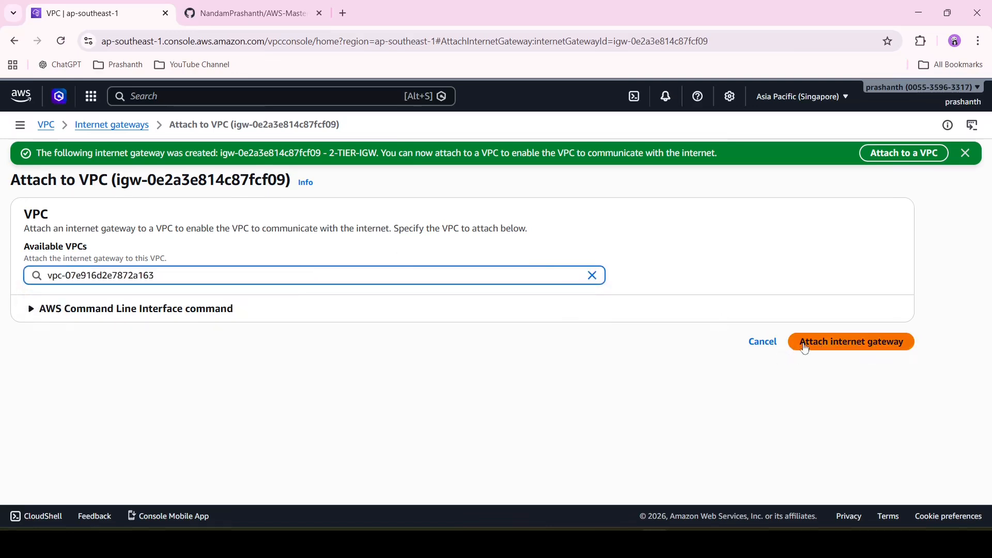
left_click(826, 342)
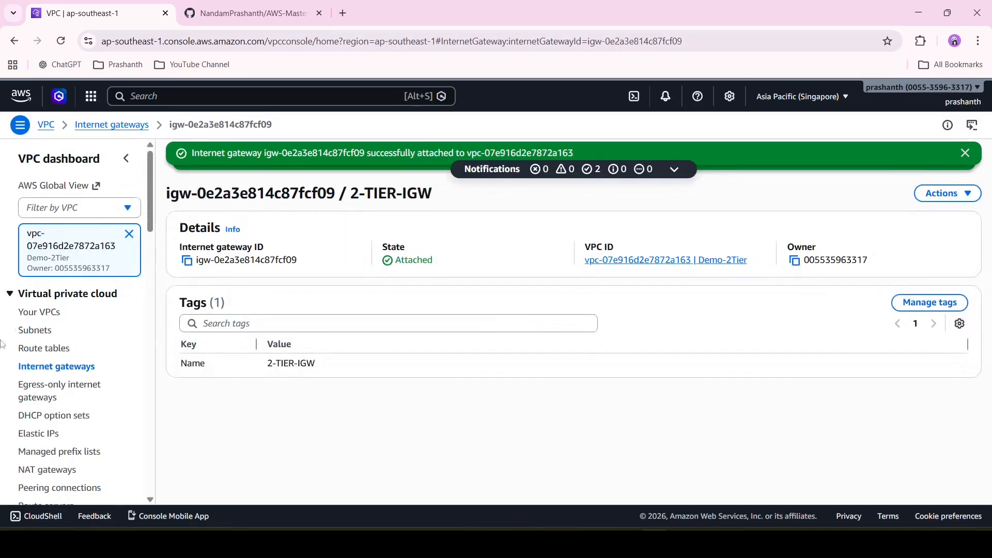
Edit the routes of the 2-TIER-RT route table and add a route with destination 0.0.0.0/0
left_click(43, 348)
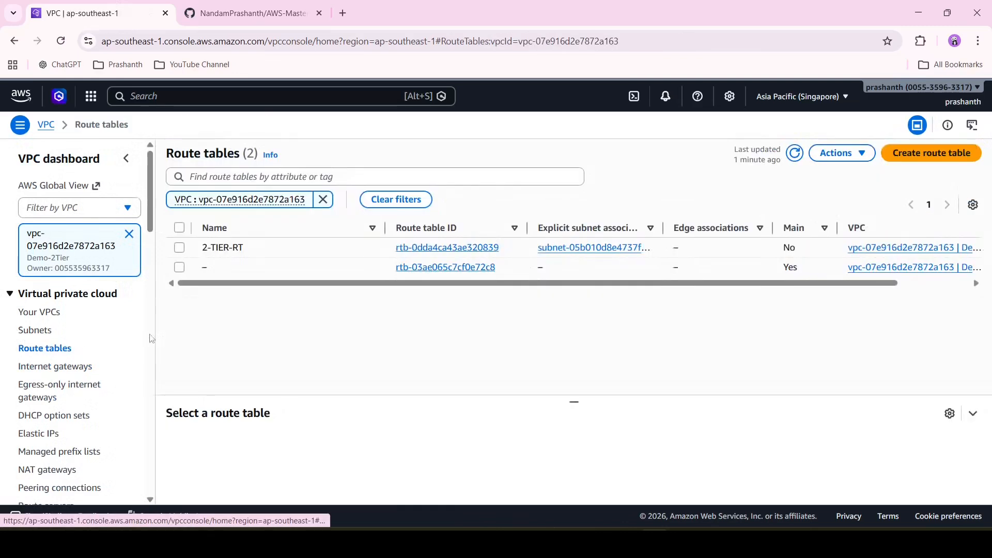
left_click(449, 248)
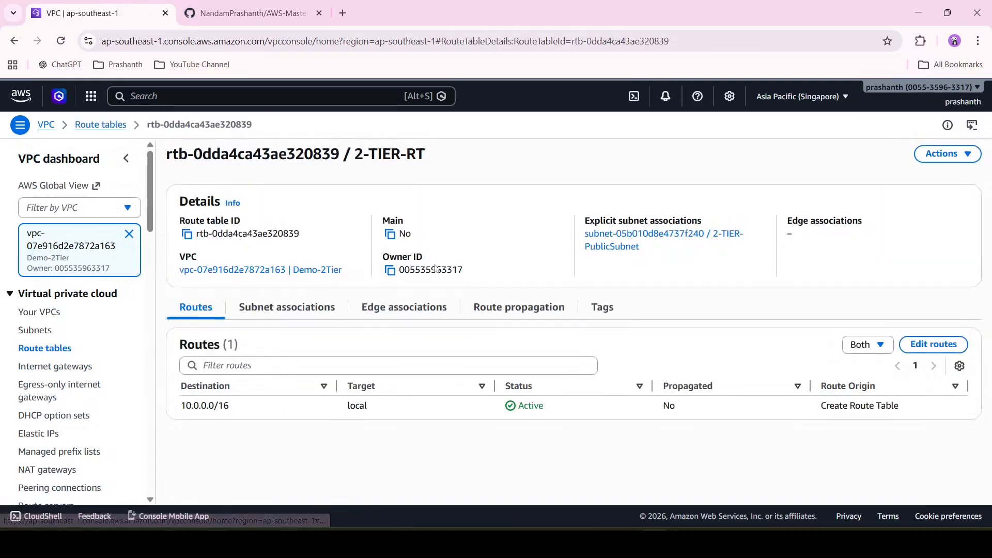
left_click(926, 345)
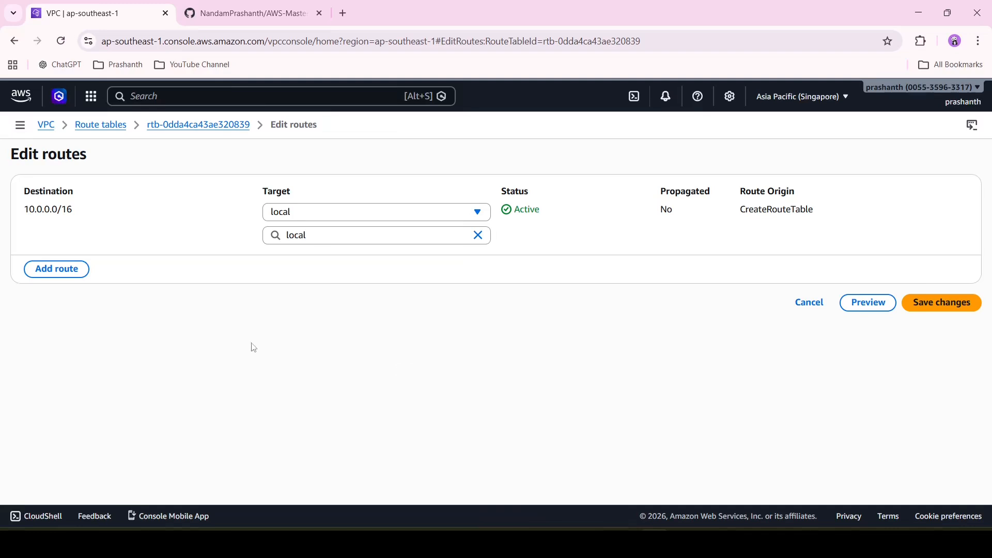
left_click(74, 269)
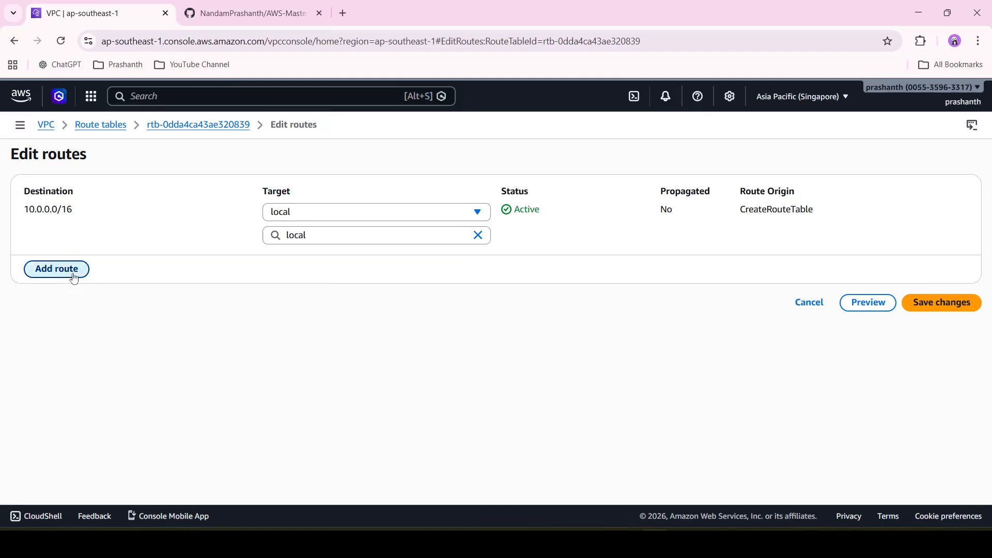
left_click(129, 257)
left_click(137, 278)
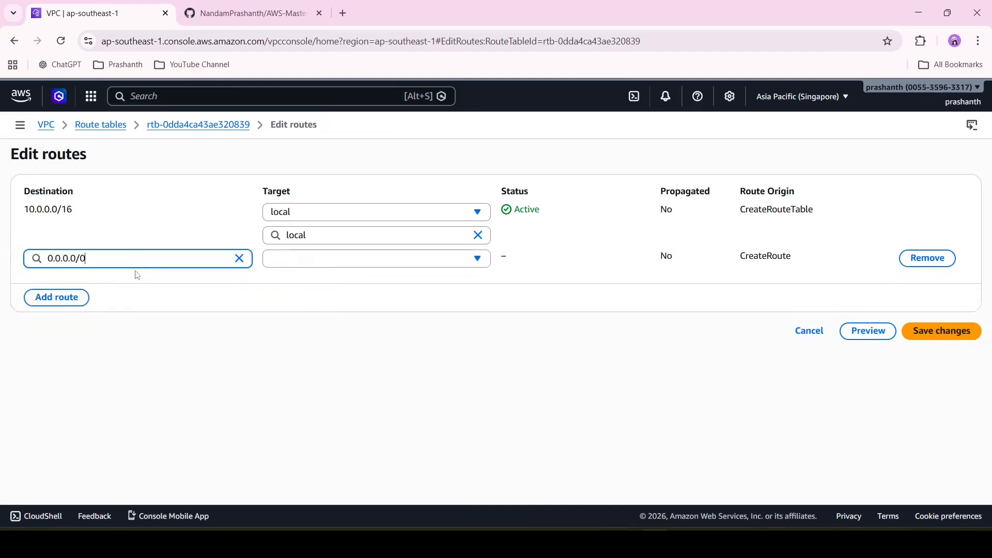
Target the new route at the 2-TIER-IGW internet gateway and save the route changes
left_click(318, 260)
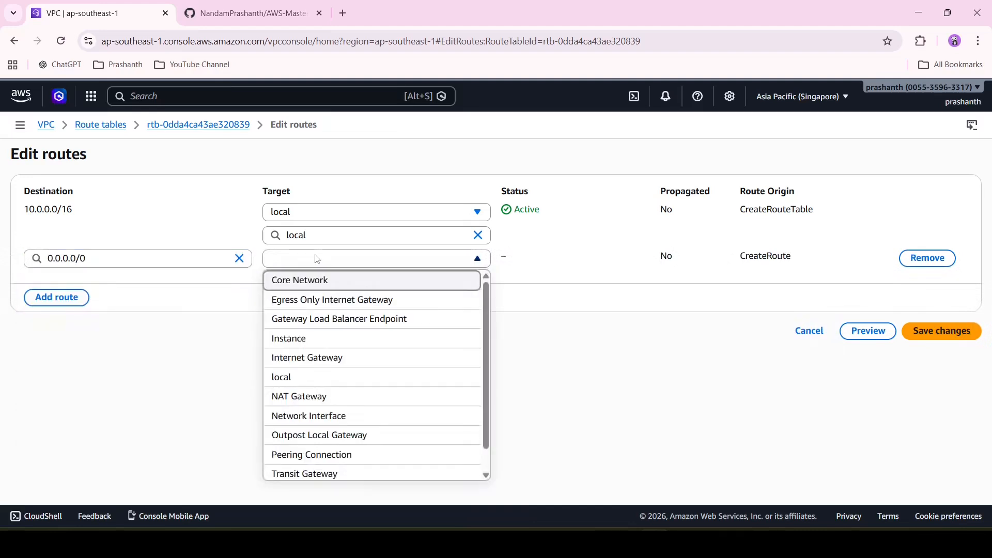
left_click(333, 356)
left_click(381, 282)
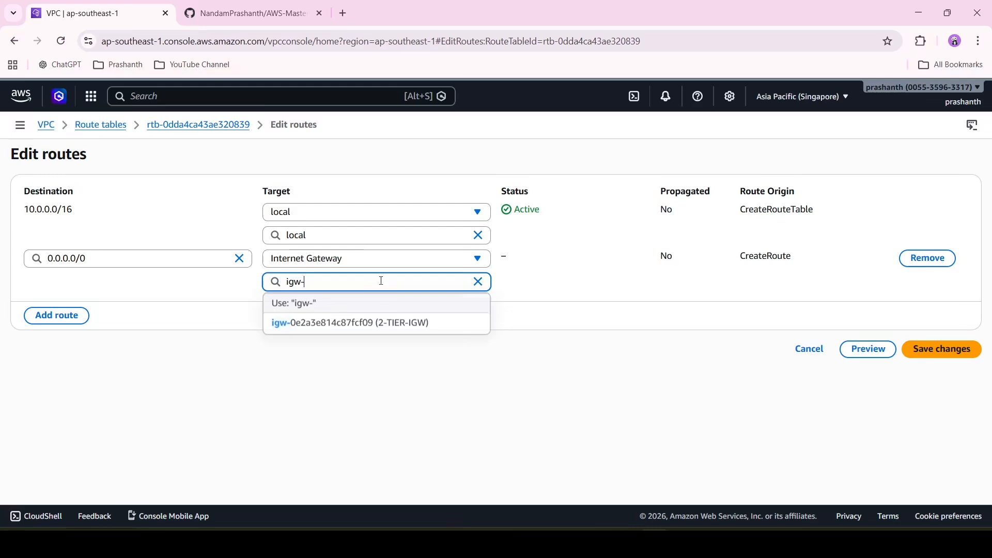
left_click(380, 322)
left_click(961, 355)
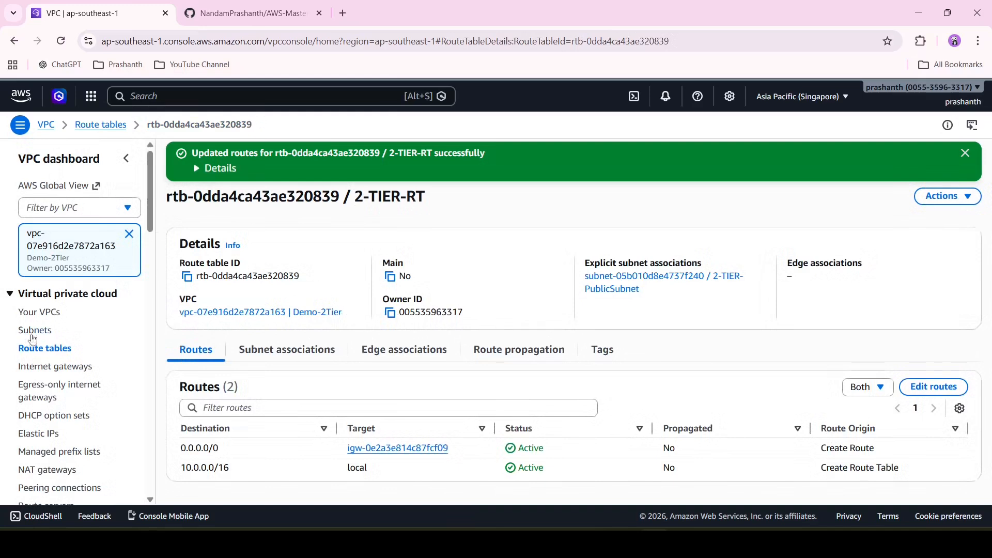
Start a new security group named 2-TIER-SG and assign it to the Demo-2Tier VPC
scroll(44, 408, "down", 2)
scroll(51, 416, "down", 1)
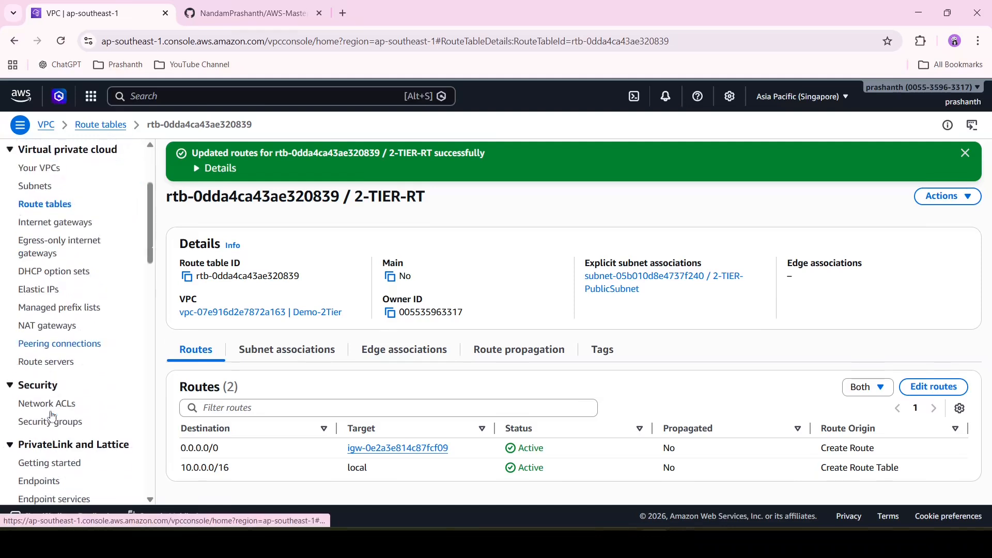
left_click(60, 423)
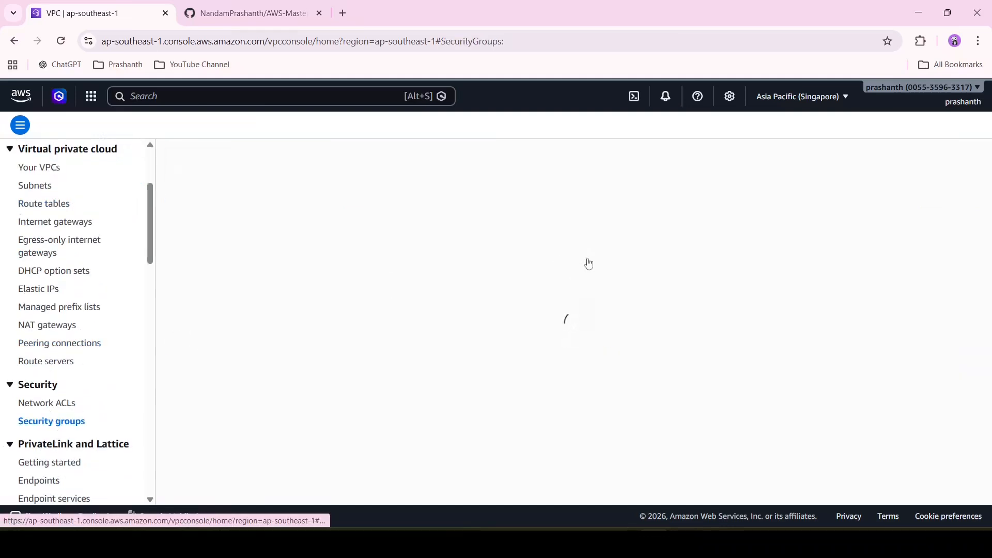
left_click(942, 154)
scroll(941, 155, "down", 4)
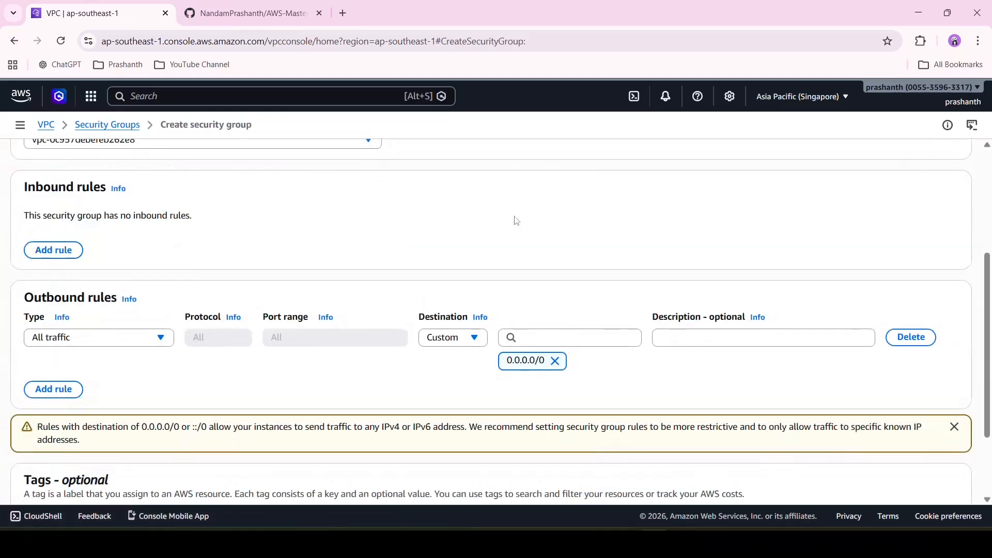
scroll(192, 252, "up", 4)
left_click(204, 236)
type("2-TIER-SG")
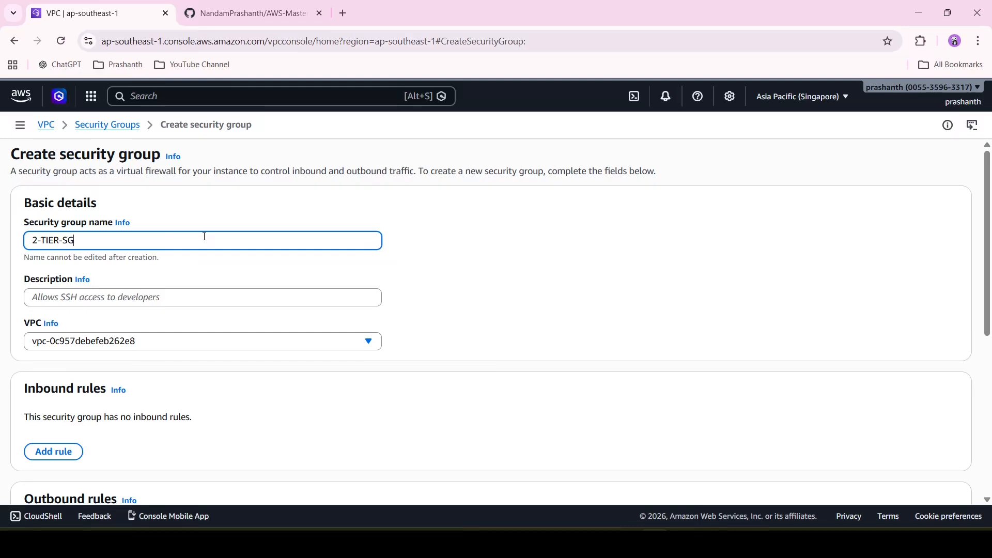
left_click(172, 344)
left_click(186, 413)
Add an inbound rule to the security group allowing SSH from source 0.0.0.0/0
scroll(188, 422, "down", 3)
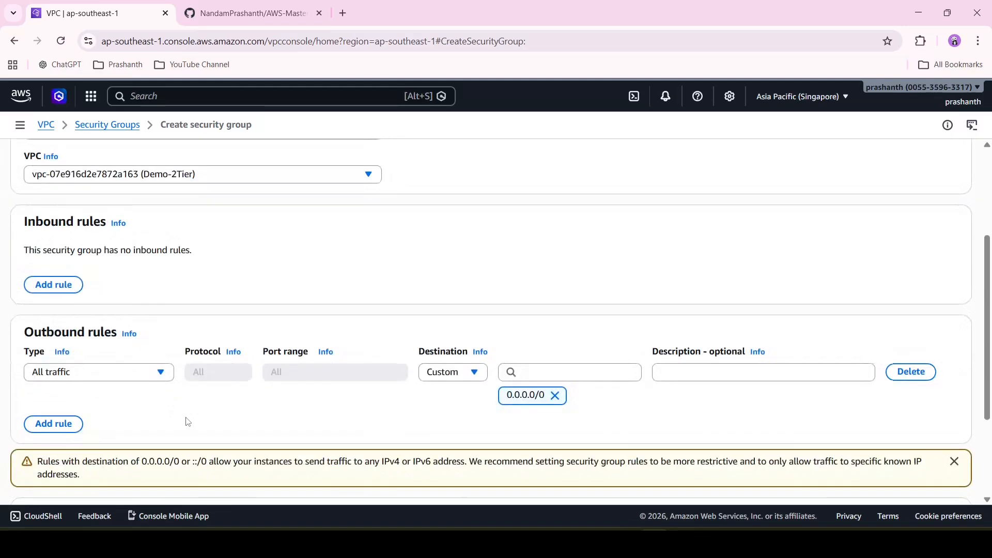
left_click(61, 288)
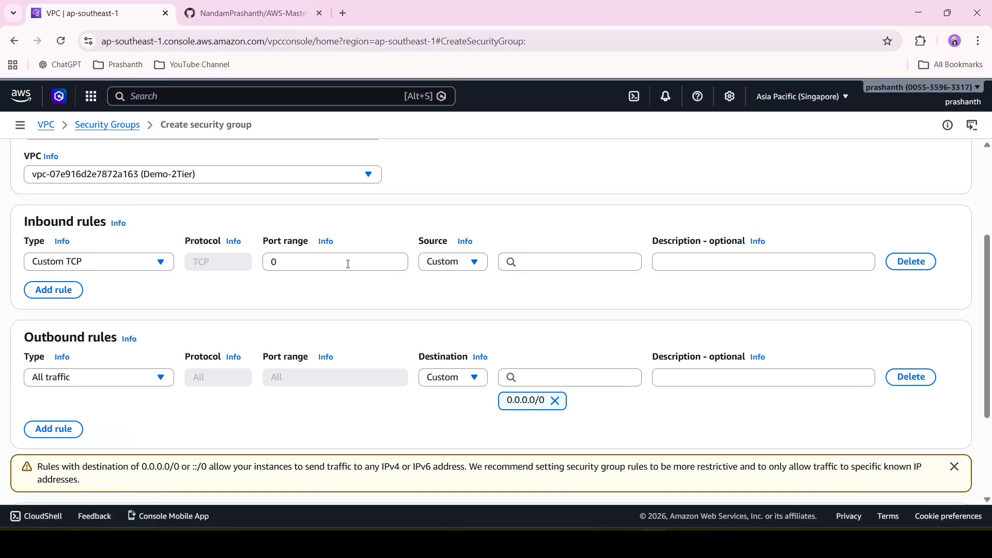
left_click(161, 262)
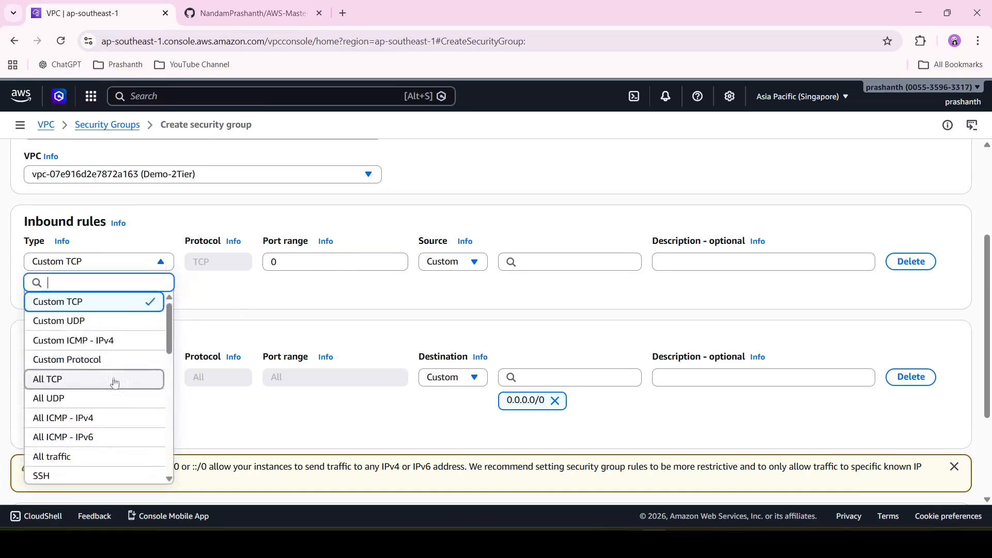
left_click(99, 475)
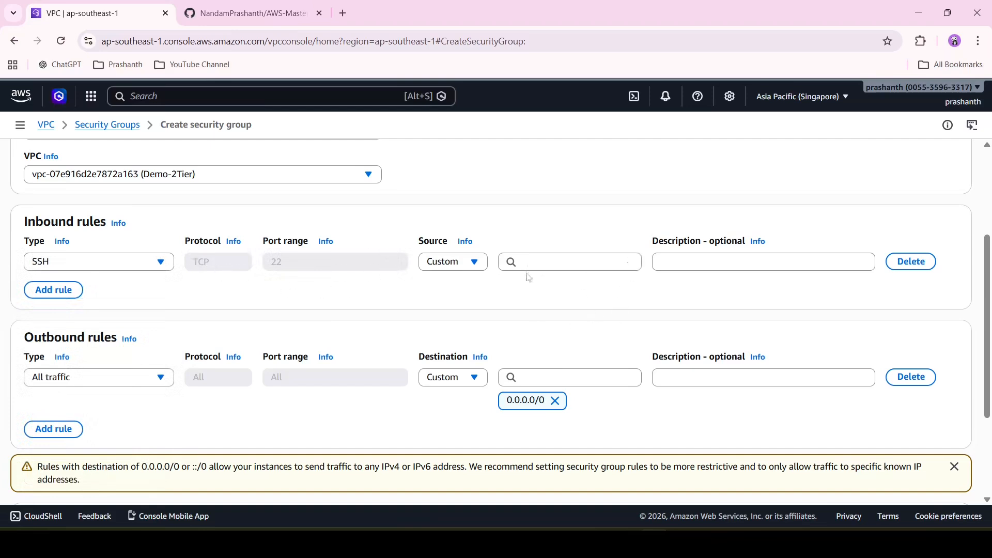
left_click(473, 264)
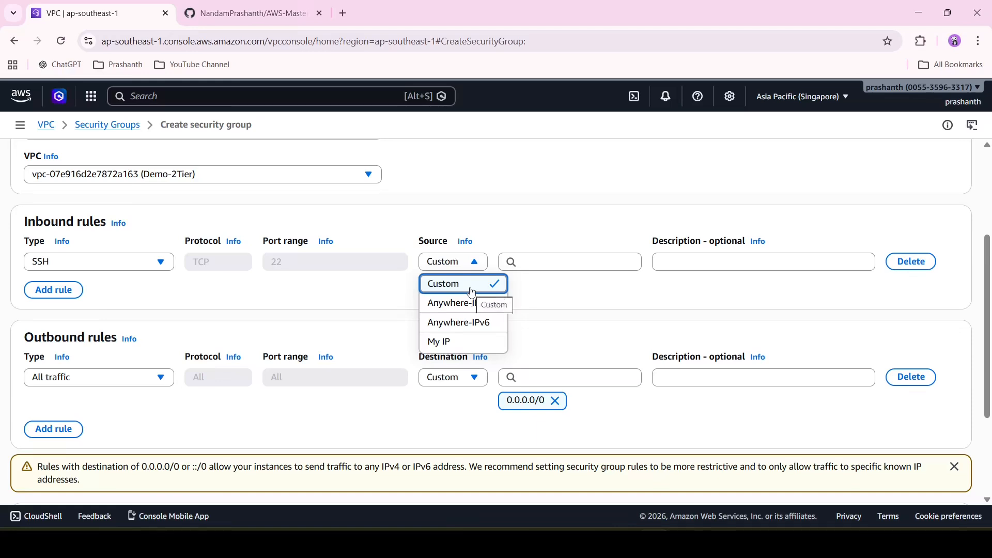
left_click(560, 261)
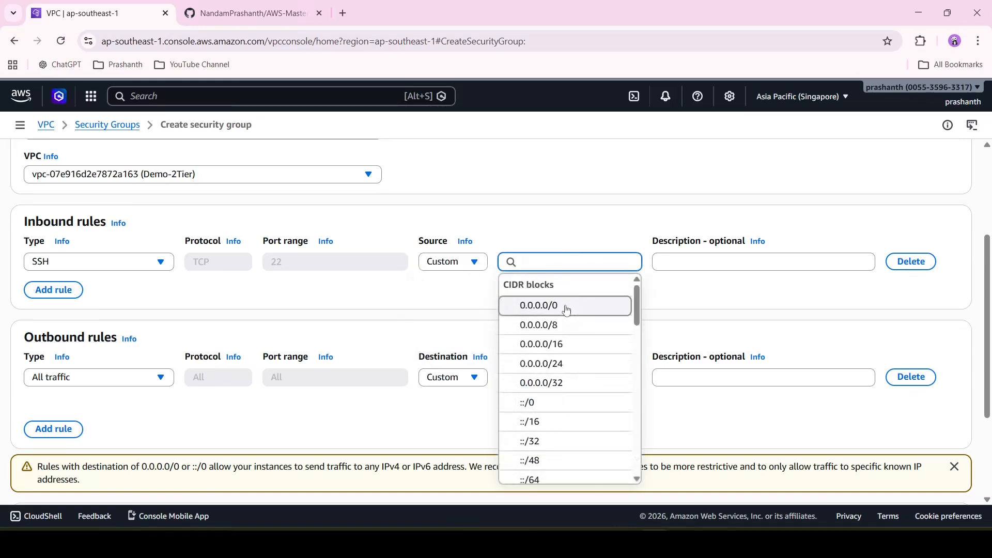
left_click(567, 308)
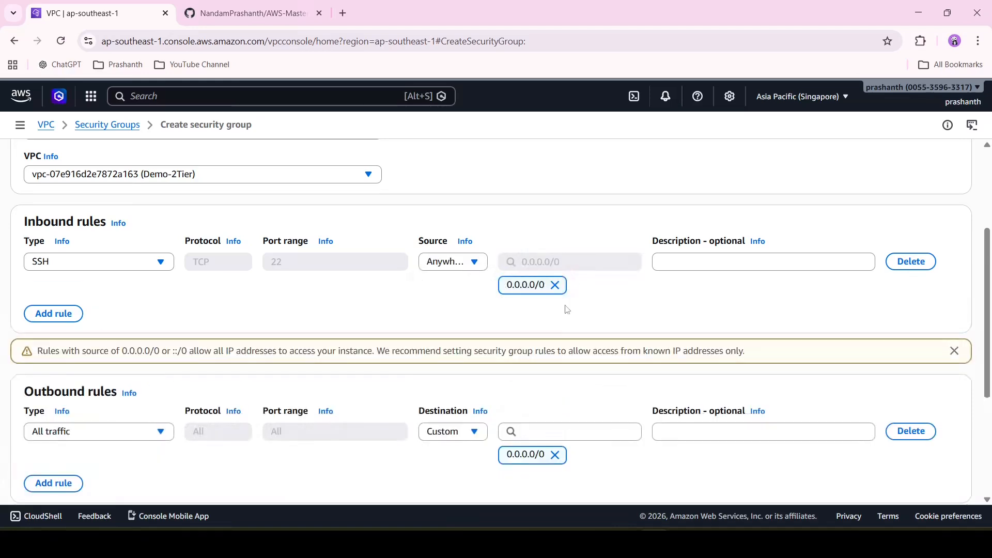
Add a second inbound rule allowing HTTP from source 0.0.0.0/0
left_click(53, 314)
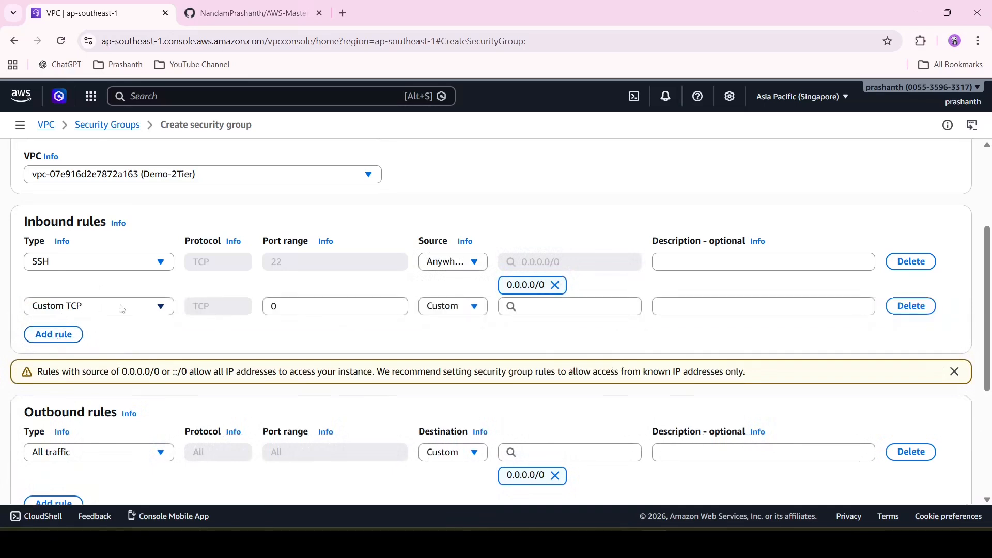
left_click(124, 309)
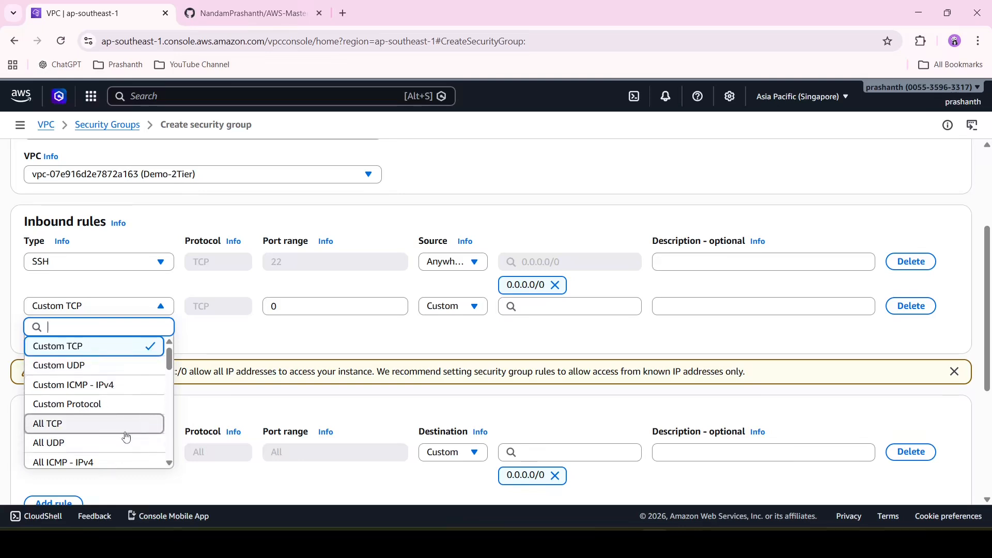
scroll(126, 438, "down", 4)
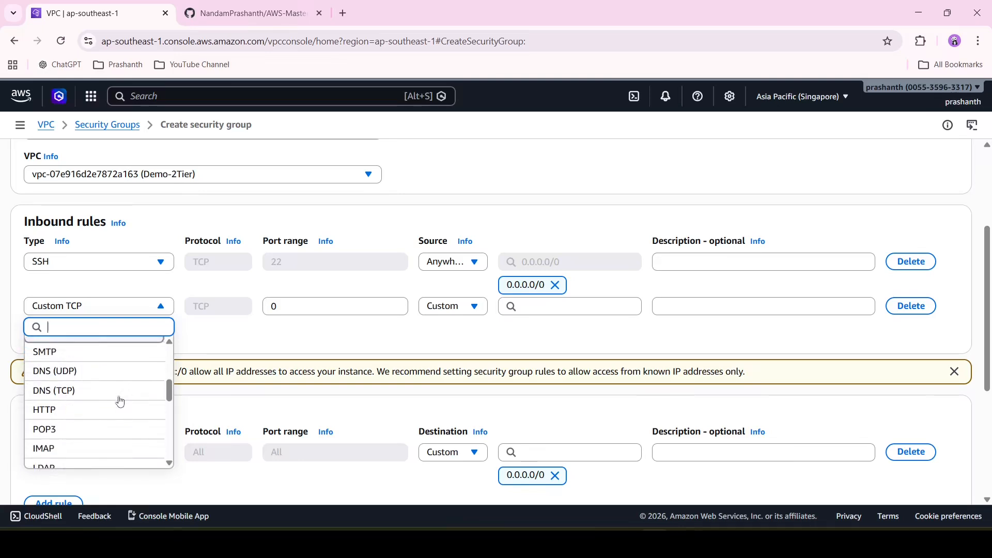
left_click(120, 410)
Add a third inbound rule allowing HTTPS from source 0.0.0.0/0
left_click(54, 357)
left_click(111, 356)
scroll(130, 306, "down", 5)
scroll(130, 305, "down", 3)
left_click(130, 303)
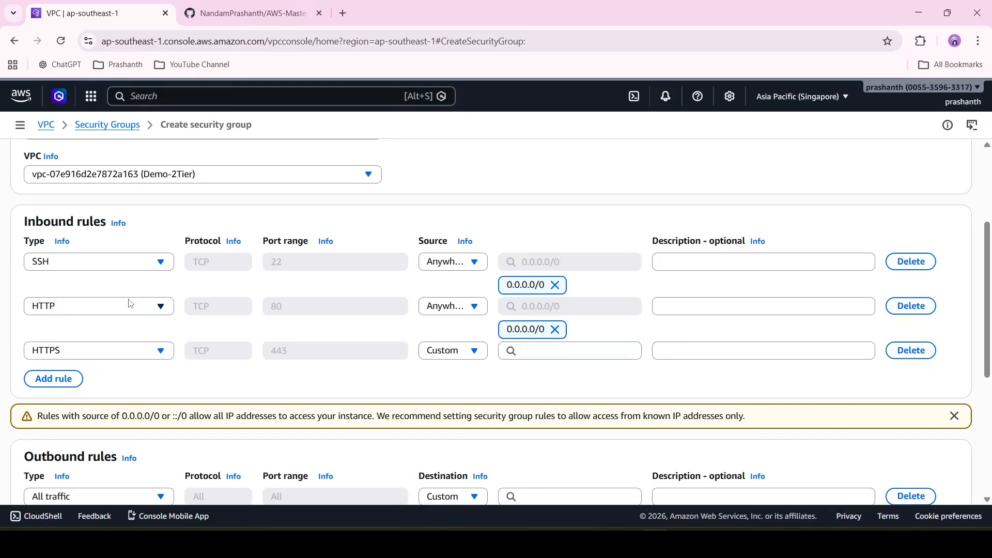
left_click(523, 355)
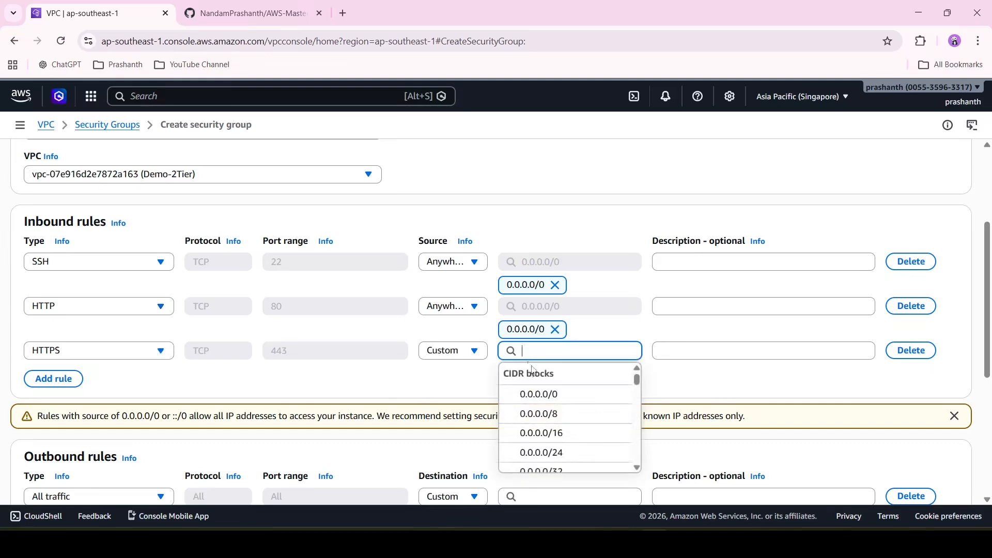
left_click(539, 393)
Review the security group's inbound and outbound rules and try to create the group without a description
scroll(461, 412, "down", 4)
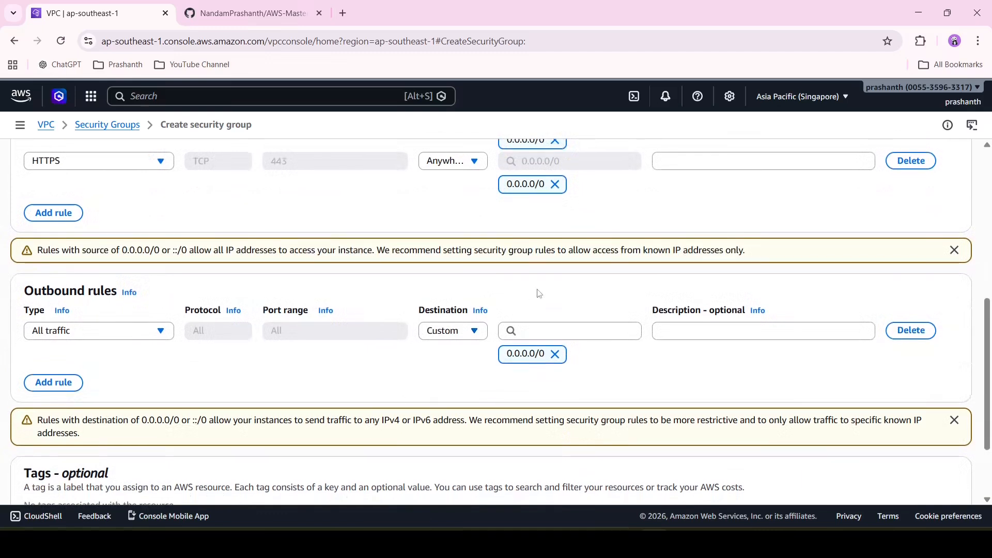
scroll(540, 294, "down", 2)
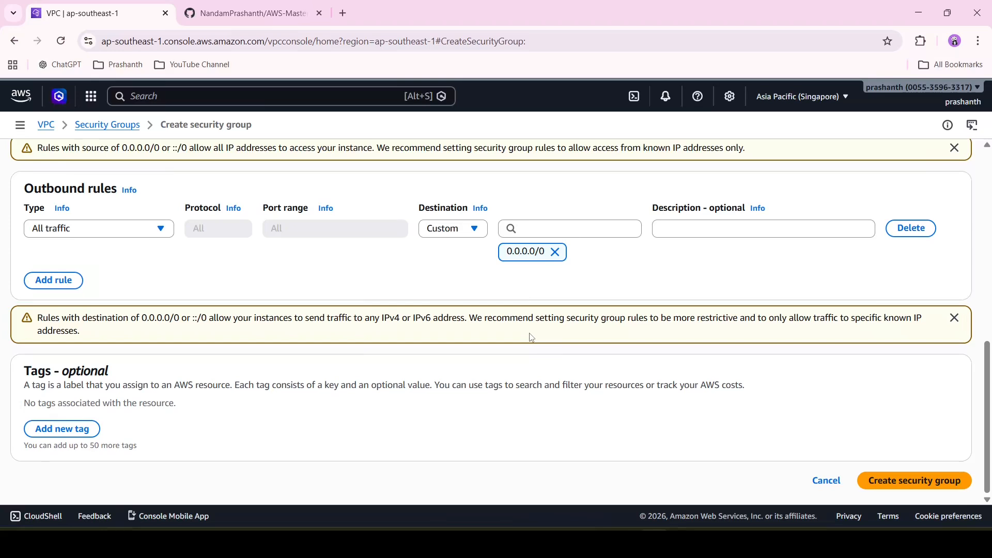
scroll(532, 338, "up", 6)
scroll(700, 360, "down", 6)
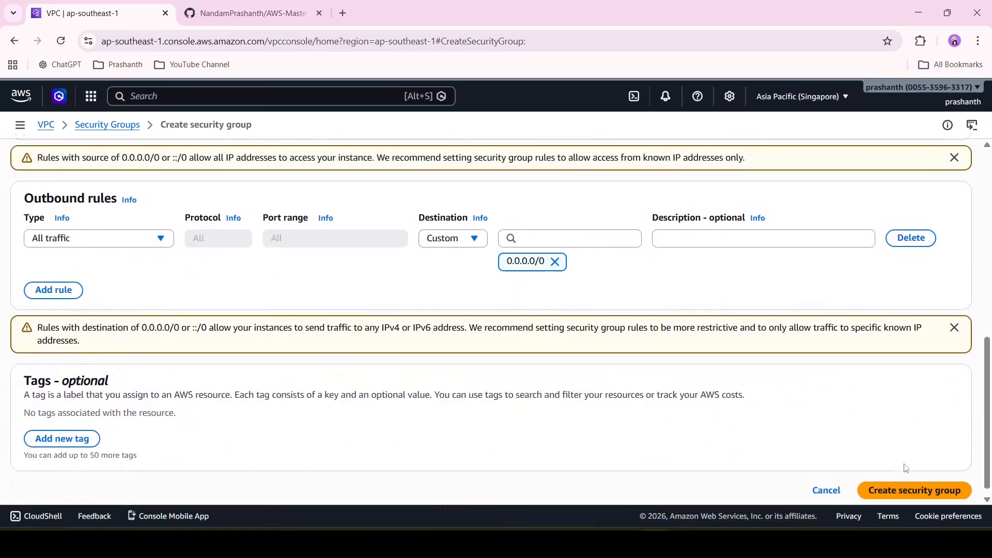
left_click(912, 482)
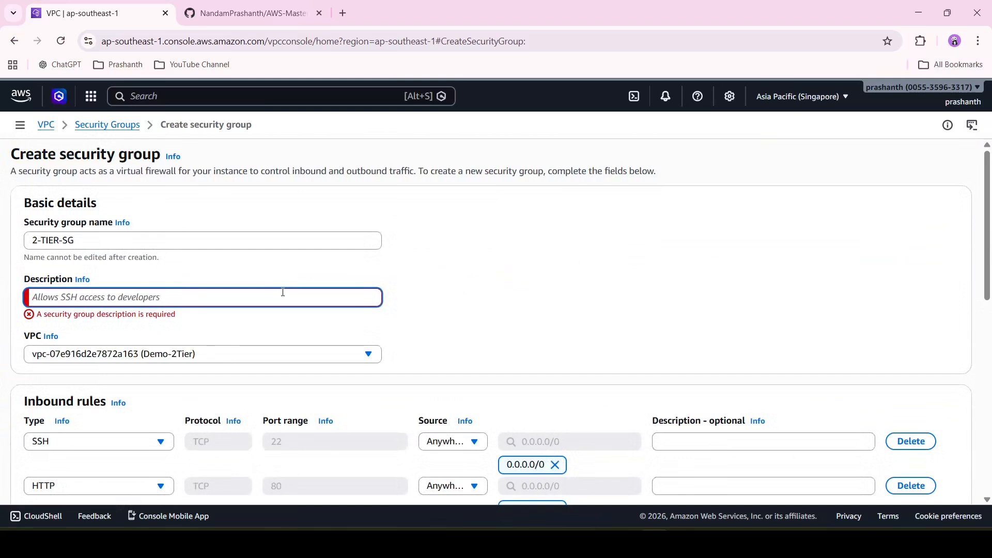
Enter "FOR 2 TIER DEMO" as the security group's description and create the group with its three inbound rules
type("FOR 2 TI")
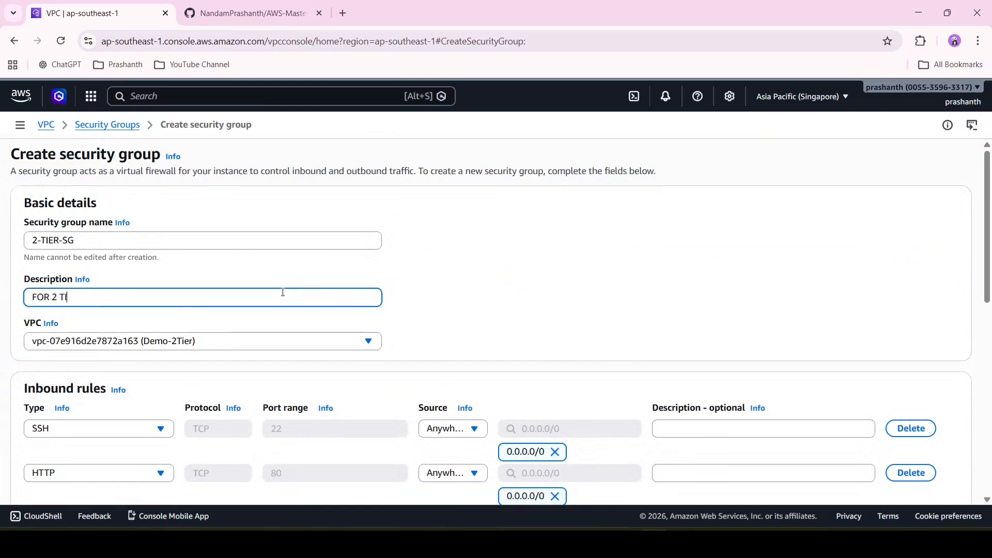
type("ER DEMO")
scroll(283, 292, "down", 8)
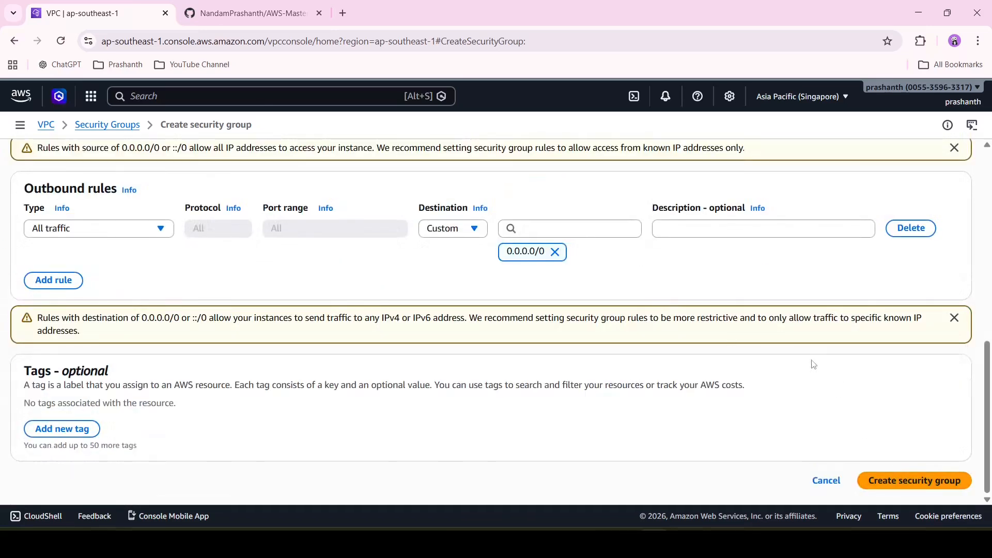
scroll(680, 388, "up", 5)
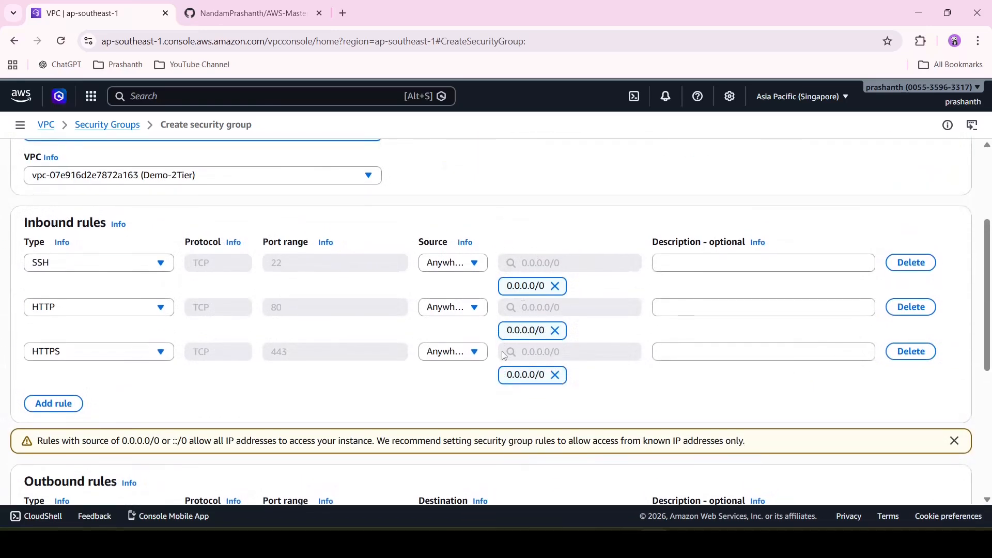
scroll(501, 352, "down", 6)
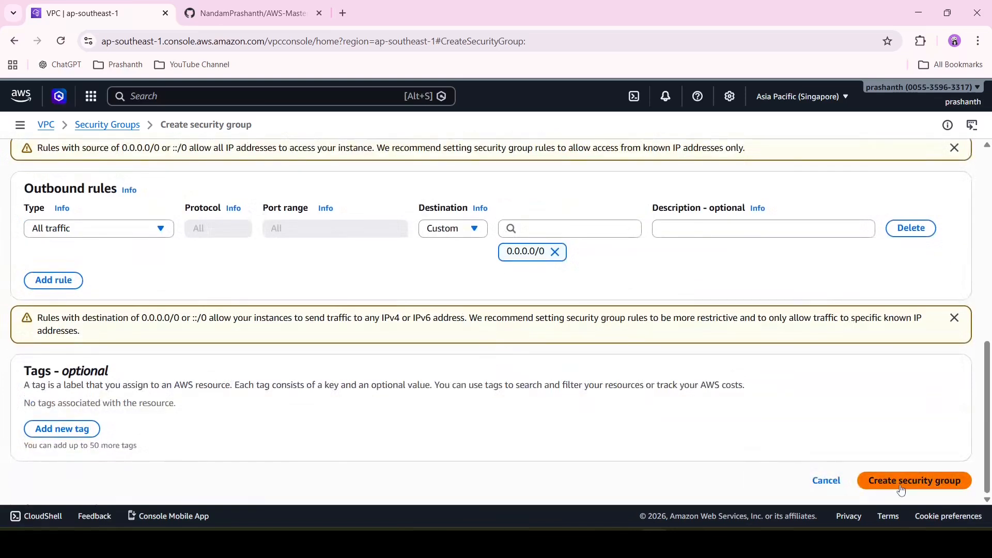
left_click(903, 492)
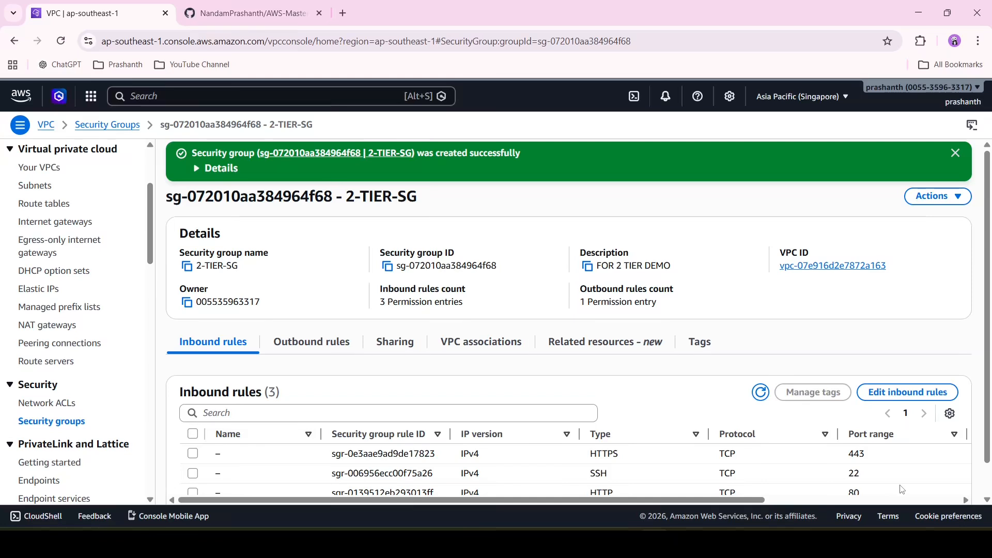
scroll(902, 489, "down", 1)
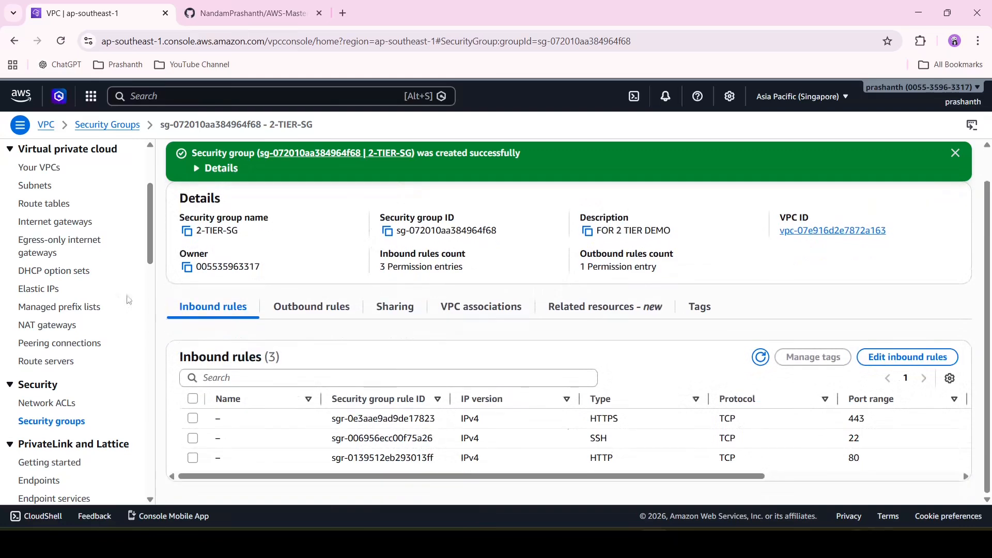
Duplicate the console page in a new browser tab and start launching a new EC2 instance there
right_click(125, 11)
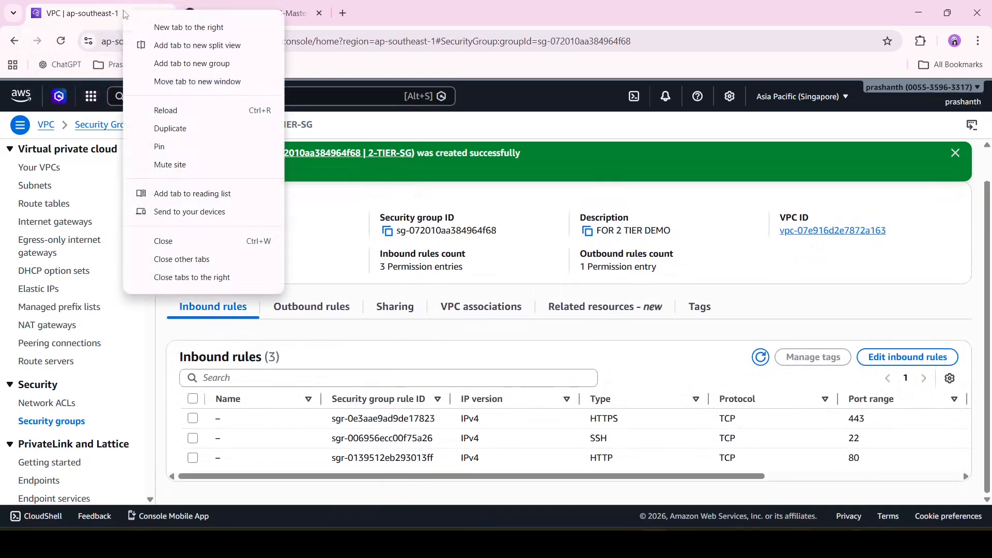
left_click(182, 130)
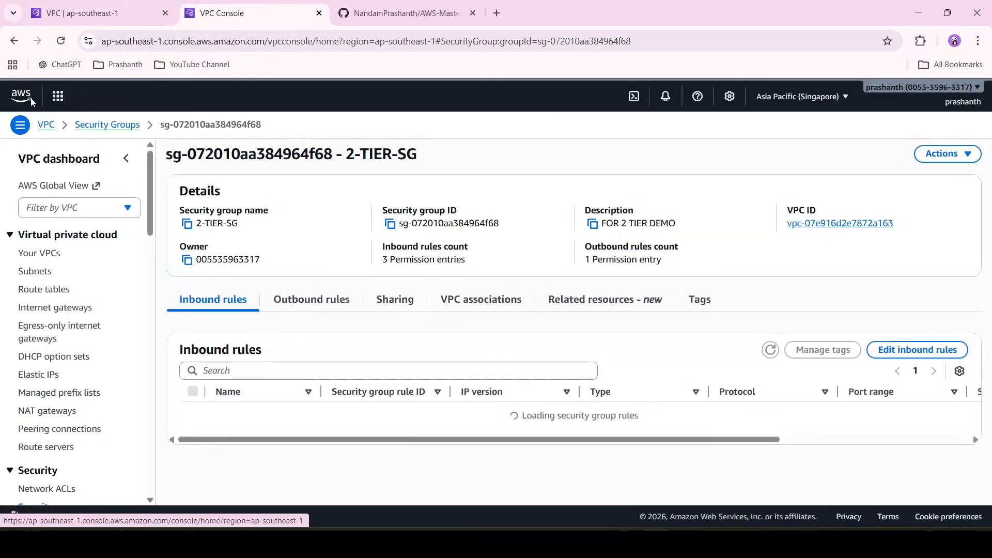
left_click(31, 102)
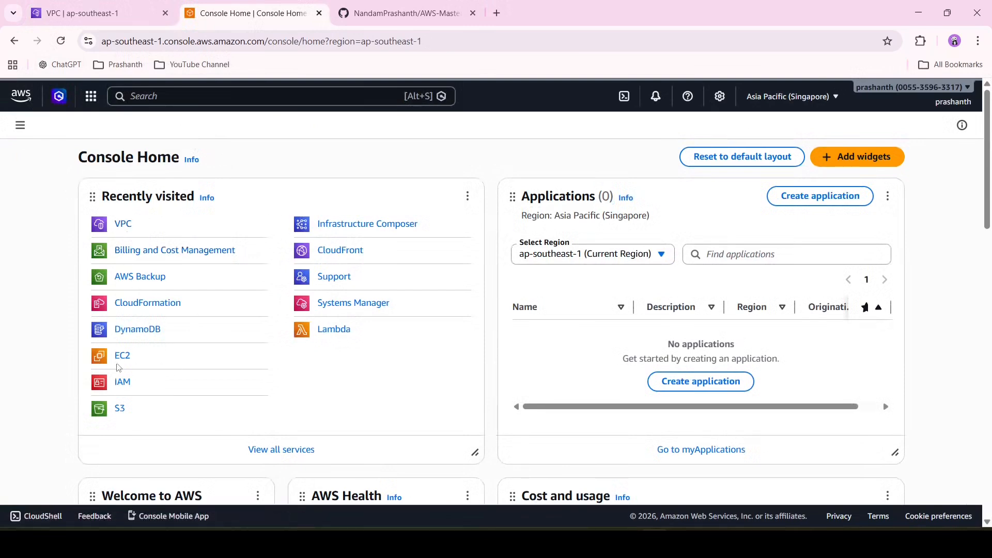
left_click(123, 356)
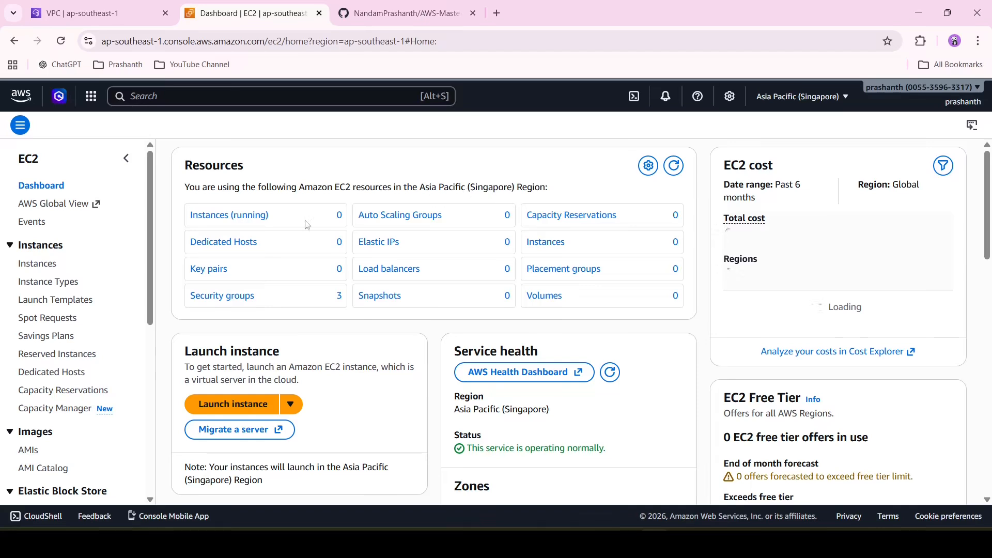
left_click(236, 216)
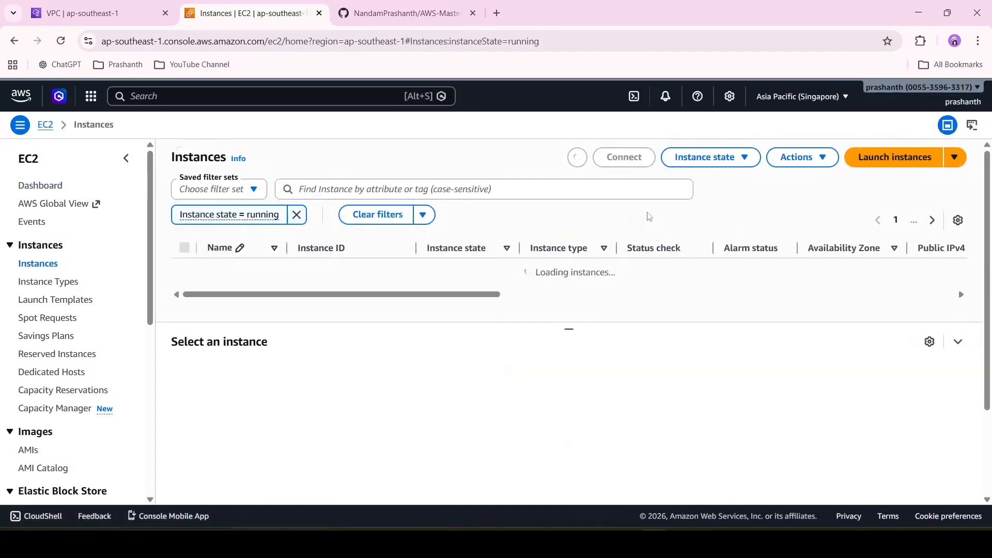
left_click(910, 167)
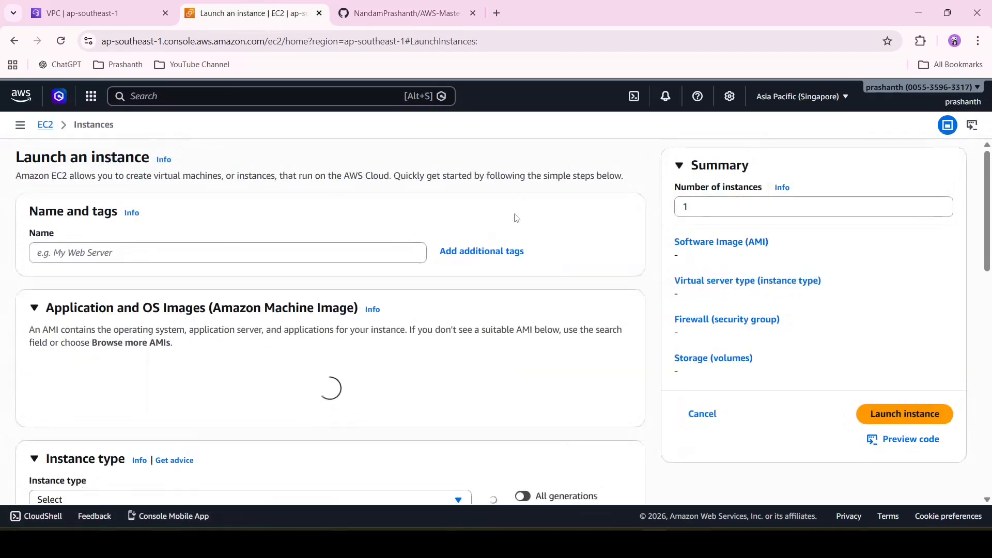
Name the new instance EC2-2TIER-DEMO
left_click(284, 312)
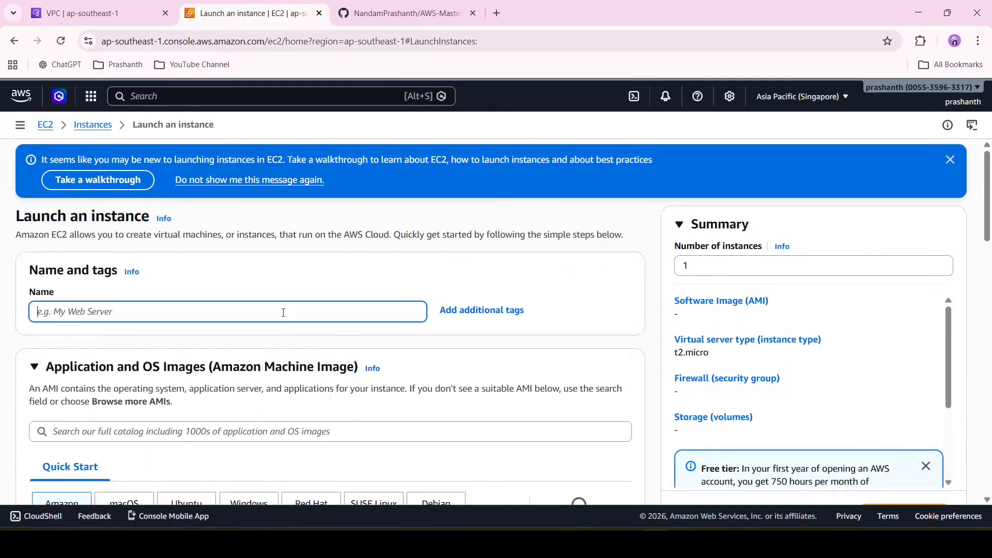
type("EC2")
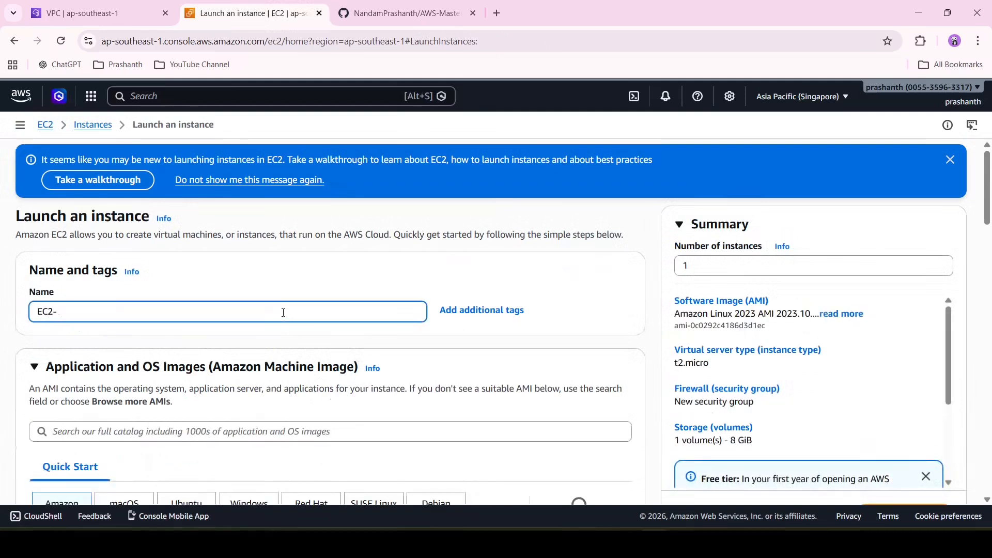
type("-2TIER-DEMO")
Review the available Amazon Linux machine images without changing the selected Amazon Linux 2023 kernel-6.1 AMI
scroll(283, 313, "down", 4)
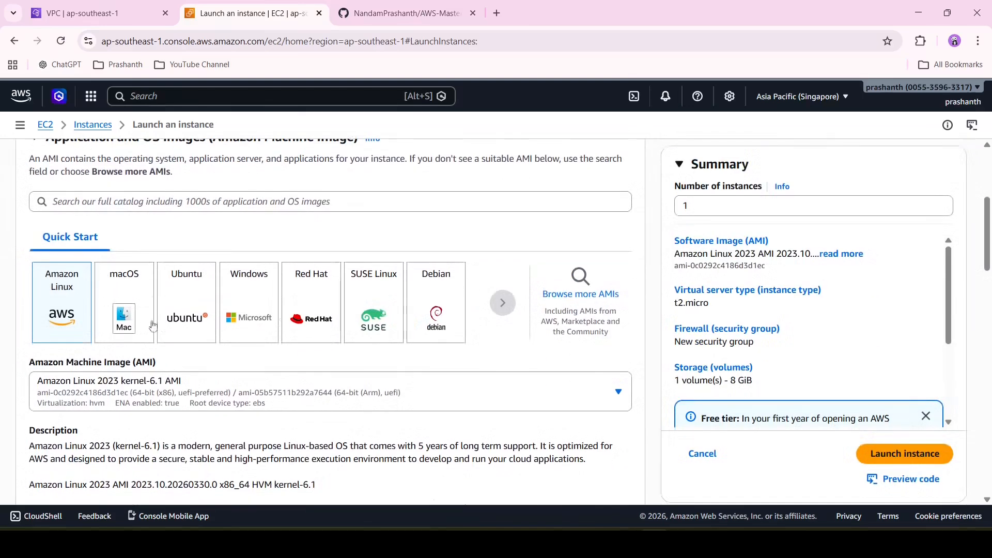
scroll(250, 380, "down", 2)
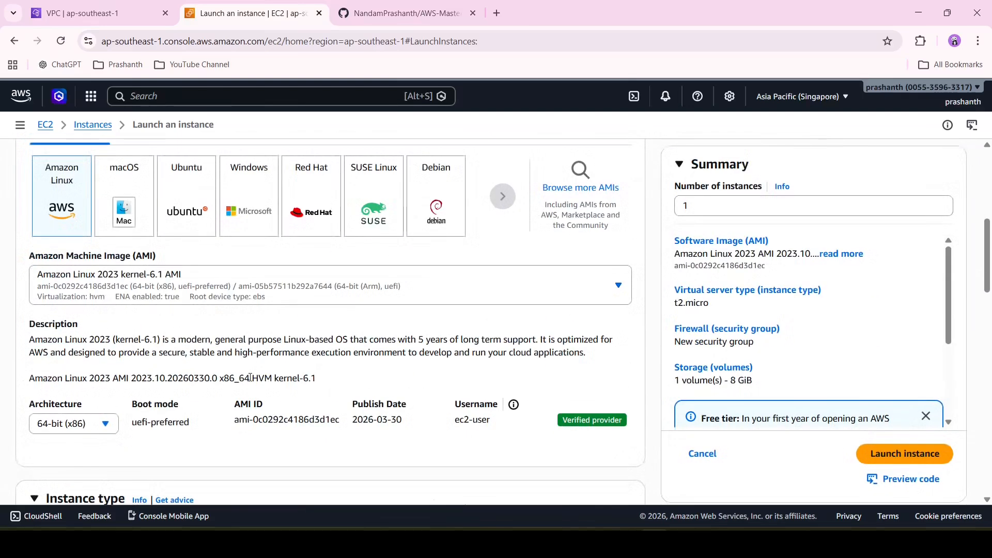
scroll(250, 378, "down", 2)
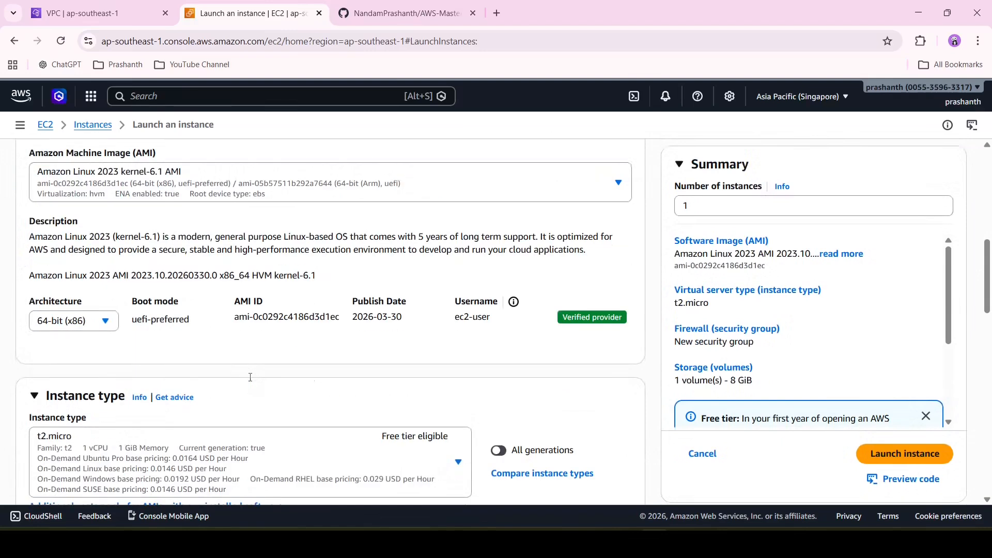
left_click(327, 182)
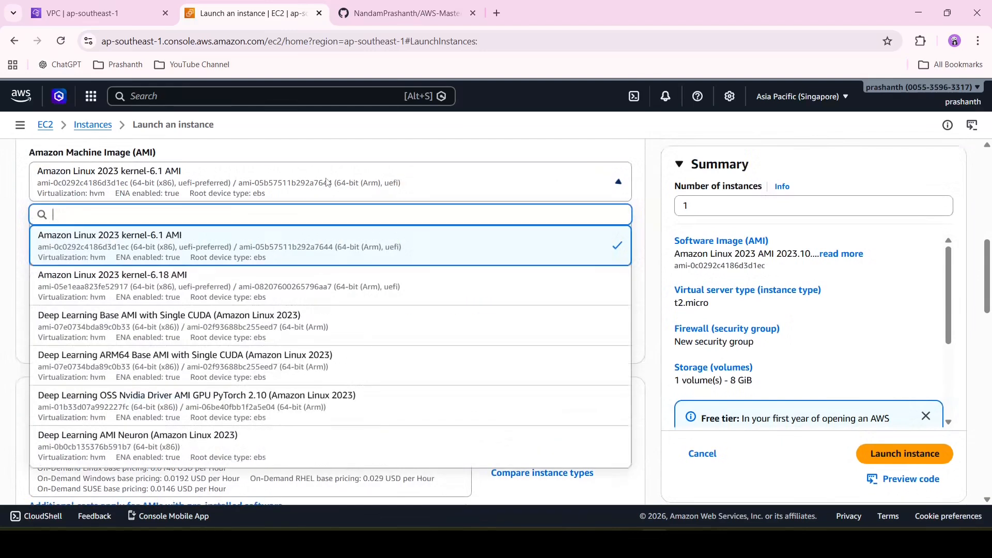
scroll(258, 345, "down", 2)
scroll(257, 342, "up", 2)
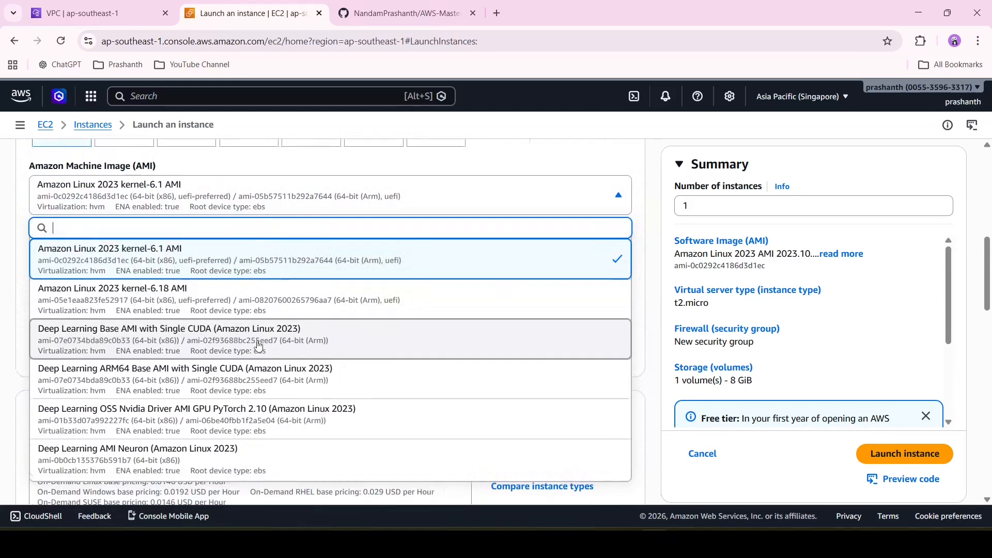
left_click(335, 176)
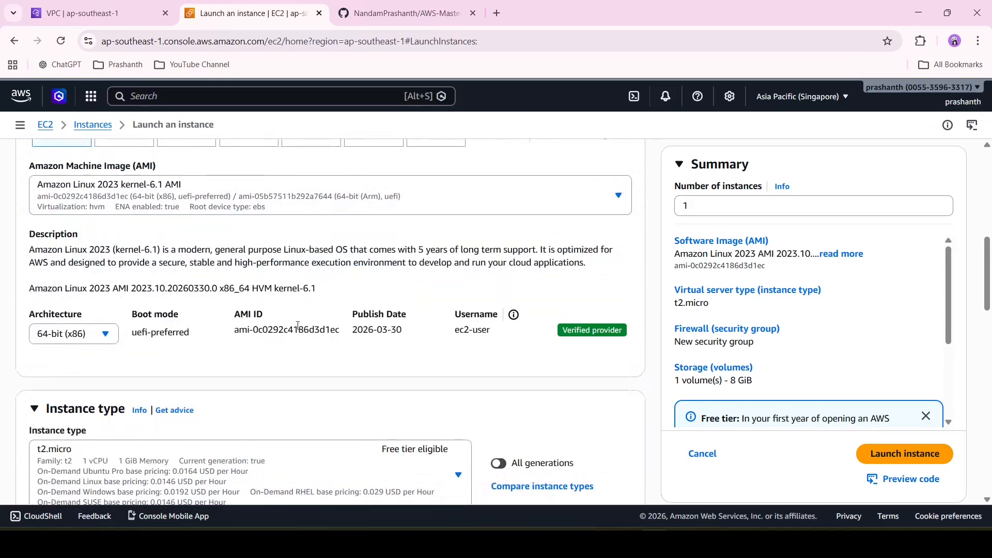
Create an RSA key pair named 2TIERDEMOKEY in .ppk format for logging in to the instance
scroll(298, 326, "down", 3)
scroll(356, 364, "down", 3)
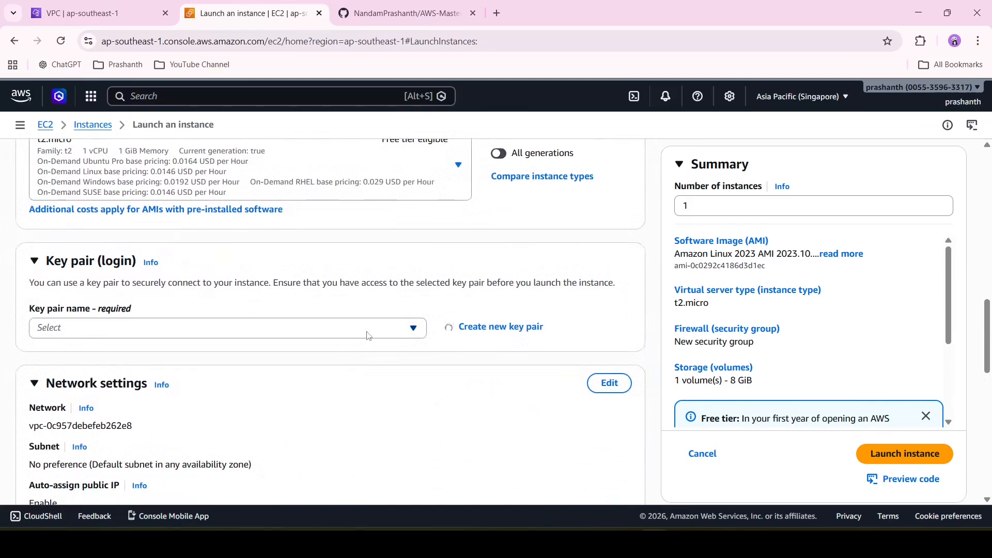
left_click(369, 335)
left_click(383, 300)
left_click(502, 329)
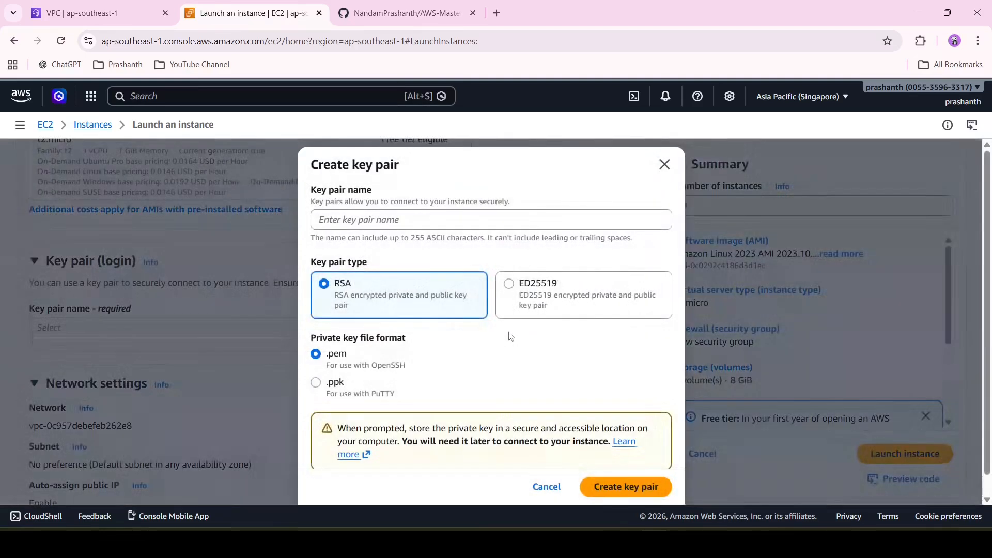
left_click(335, 384)
left_click(448, 224)
type("2TIERDEMOKEY")
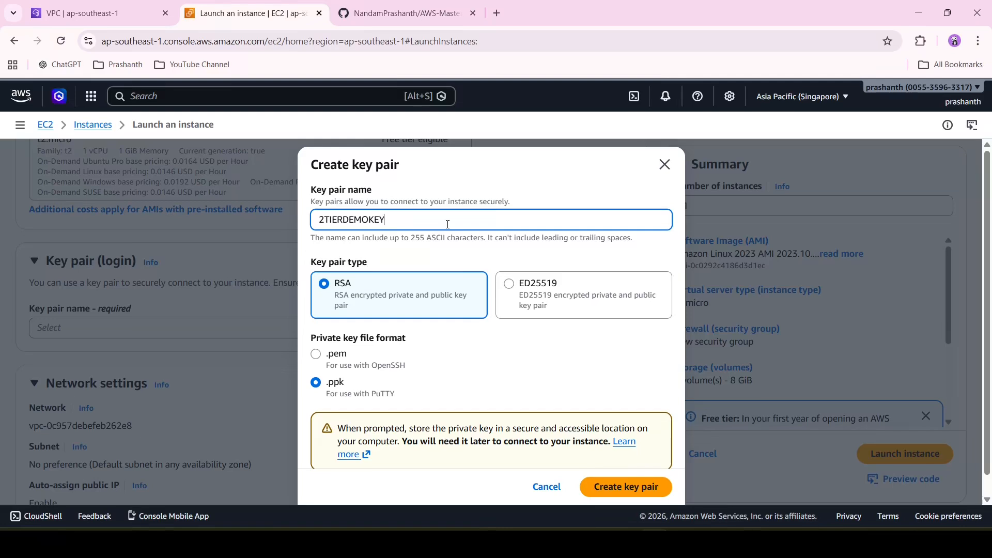
left_click(612, 486)
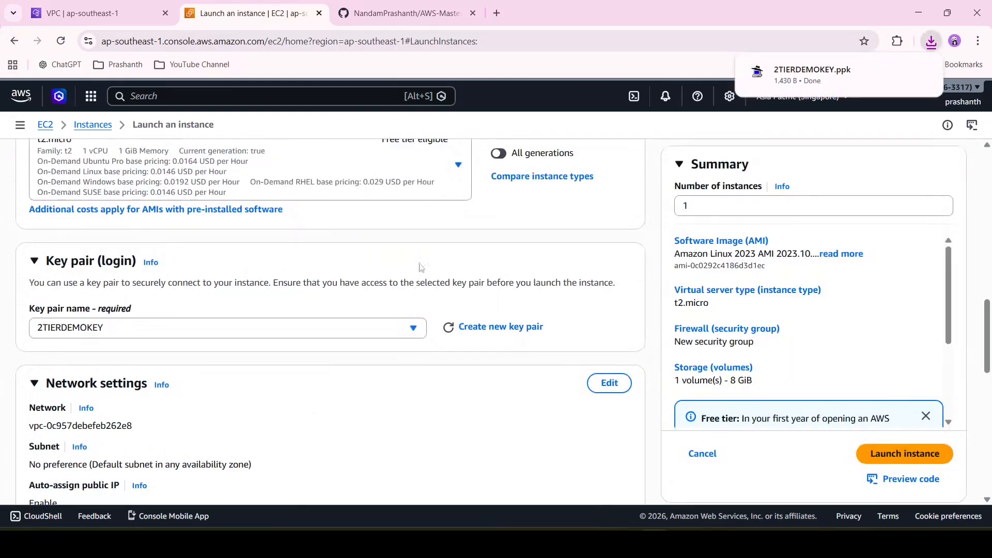
Edit the network settings to place the instance in the Demo-2Tier VPC and enable auto-assigned public IP
scroll(231, 326, "down", 2)
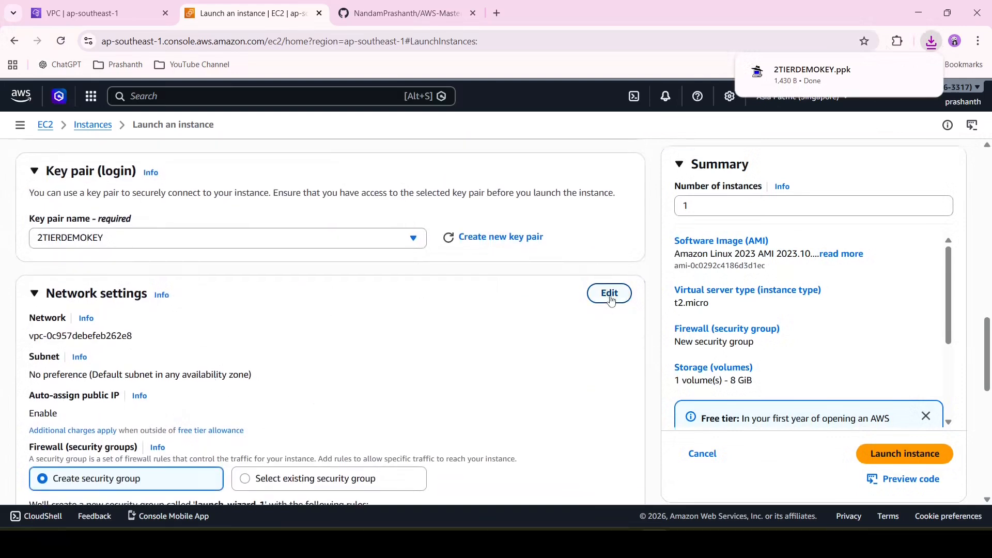
left_click(609, 295)
left_click(368, 345)
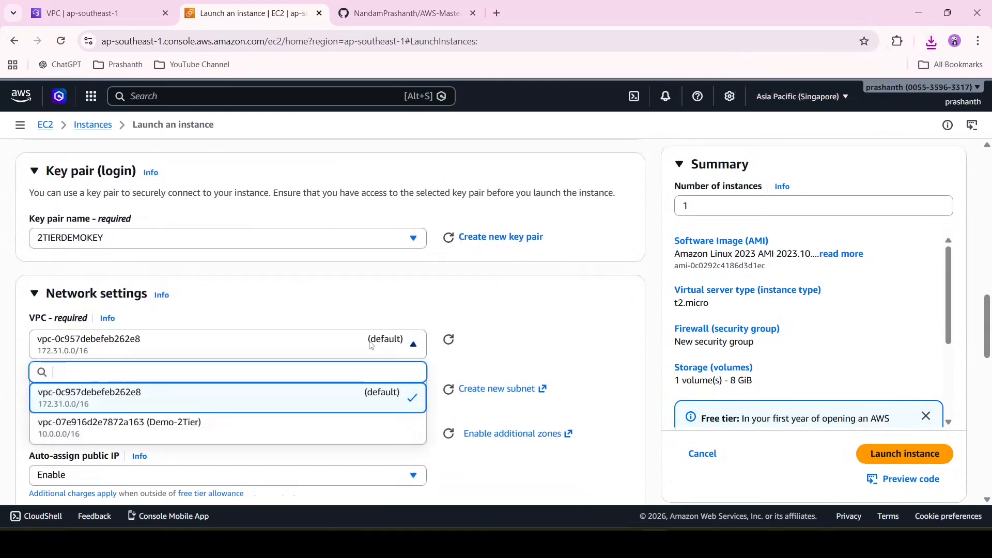
left_click(352, 422)
scroll(349, 310, "down", 3)
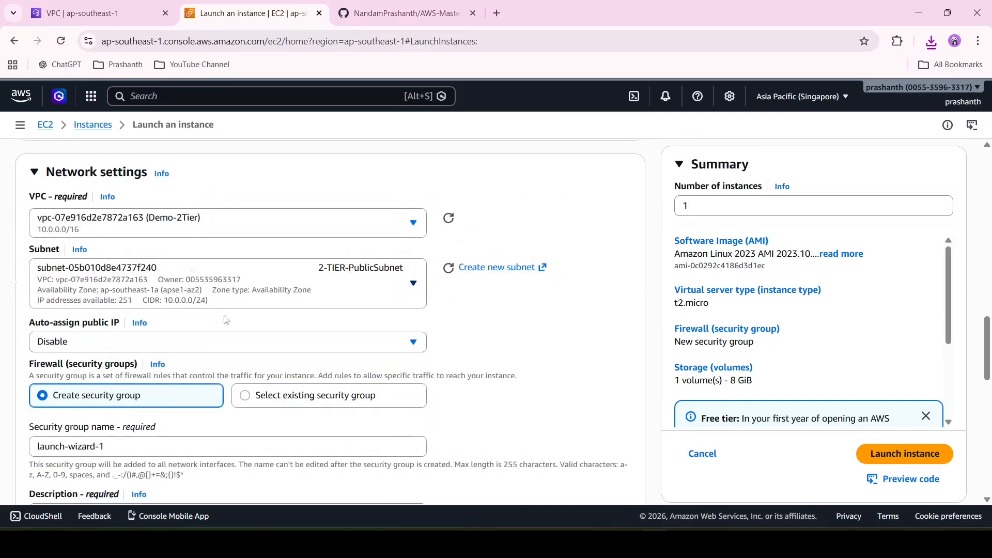
left_click(237, 343)
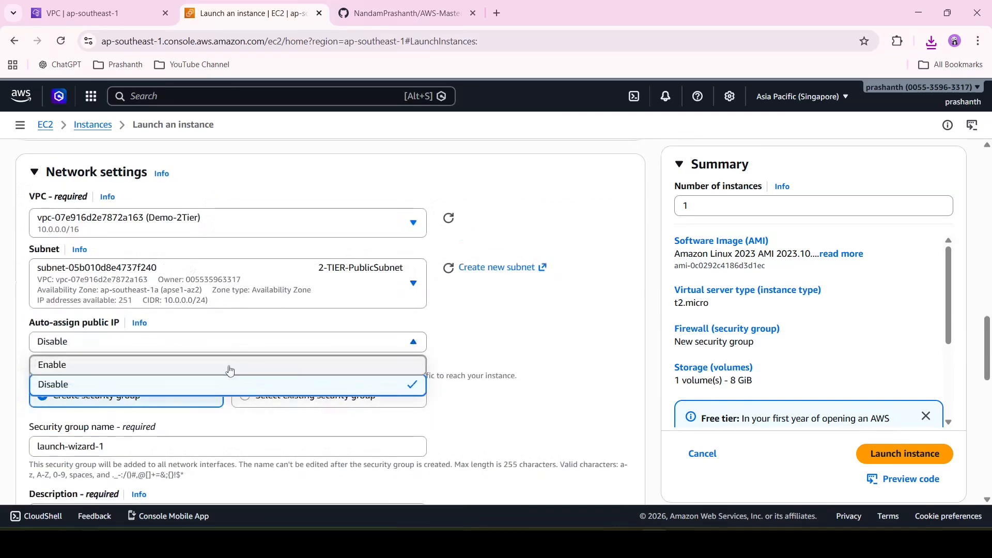
left_click(230, 365)
Assign the existing security group 2-TIER-SG to the instance and launch it
scroll(251, 324, "down", 2)
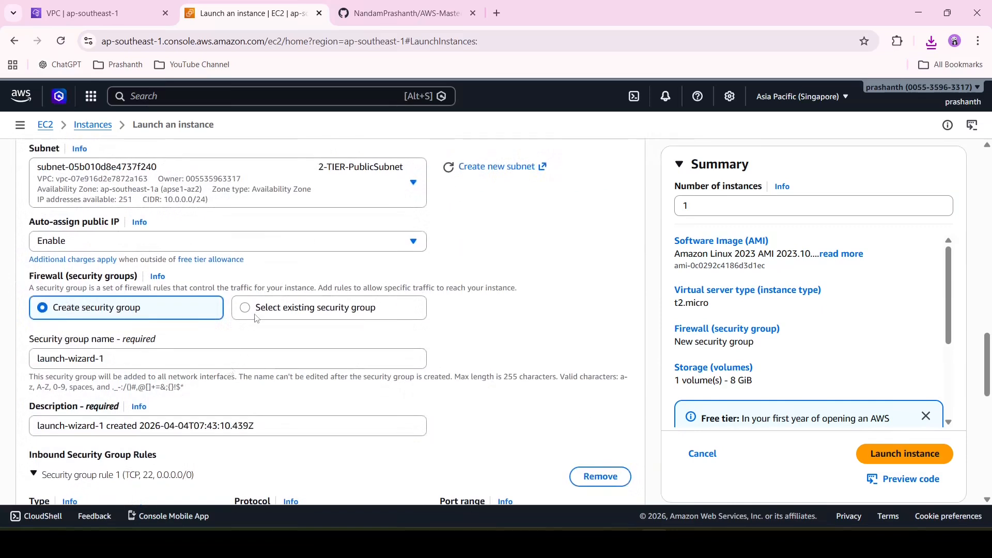
left_click(257, 316)
left_click(235, 360)
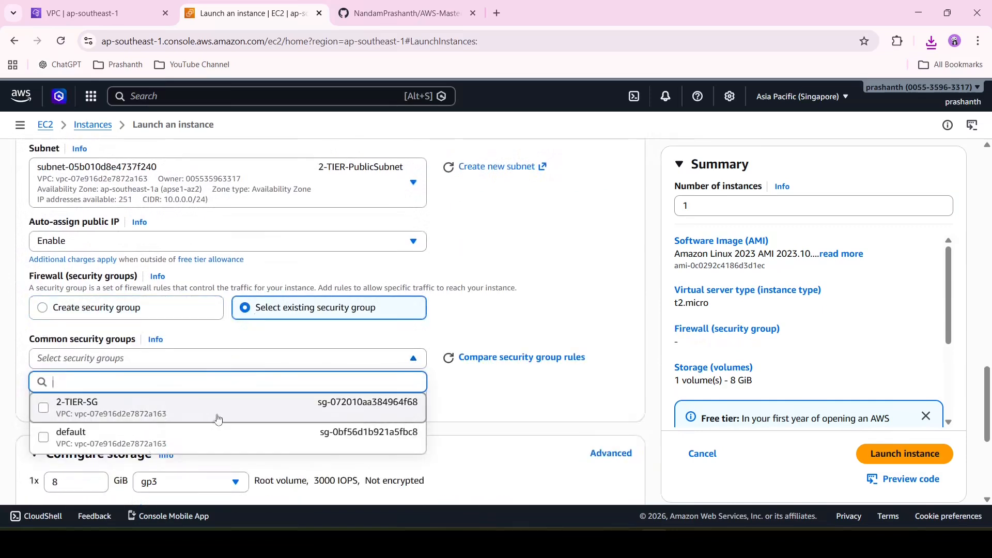
left_click(218, 412)
scroll(220, 413, "down", 3)
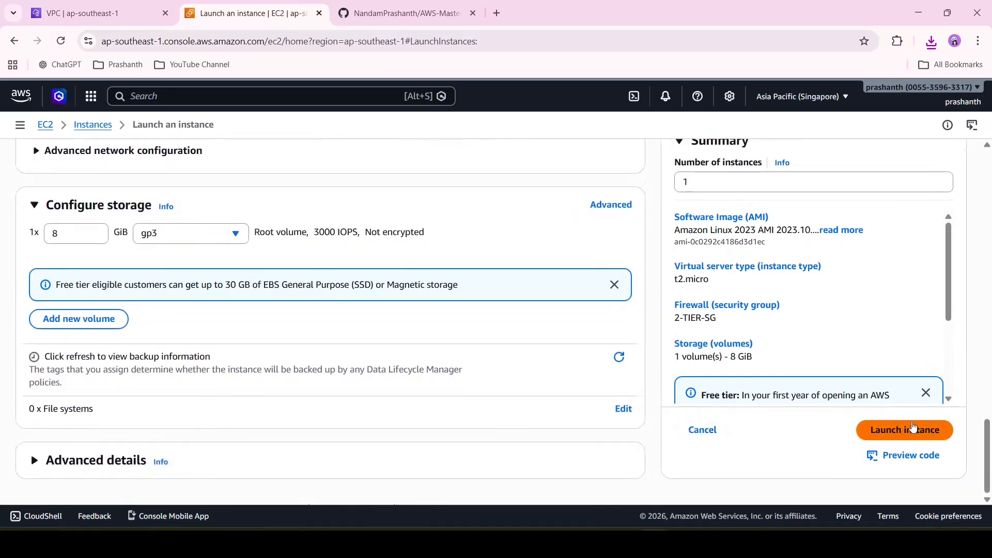
left_click(921, 443)
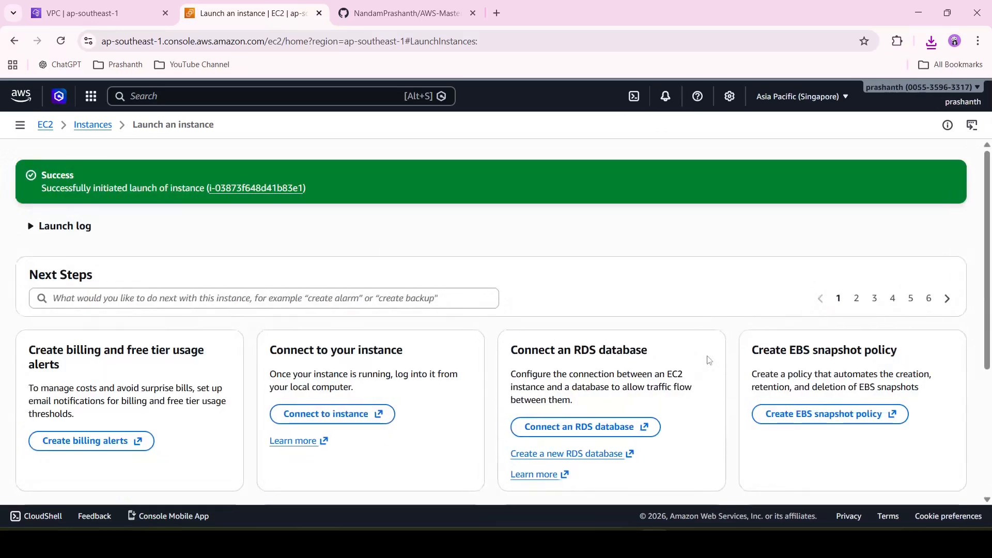
Return to the instances list, refresh it and select the EC2-2TIER-DEMO instance
left_click(92, 128)
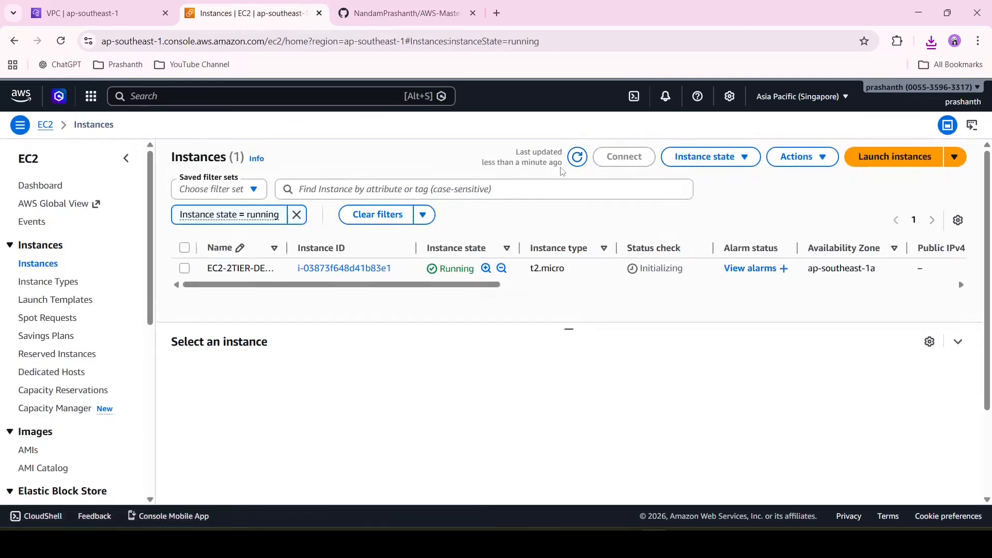
left_click(578, 165)
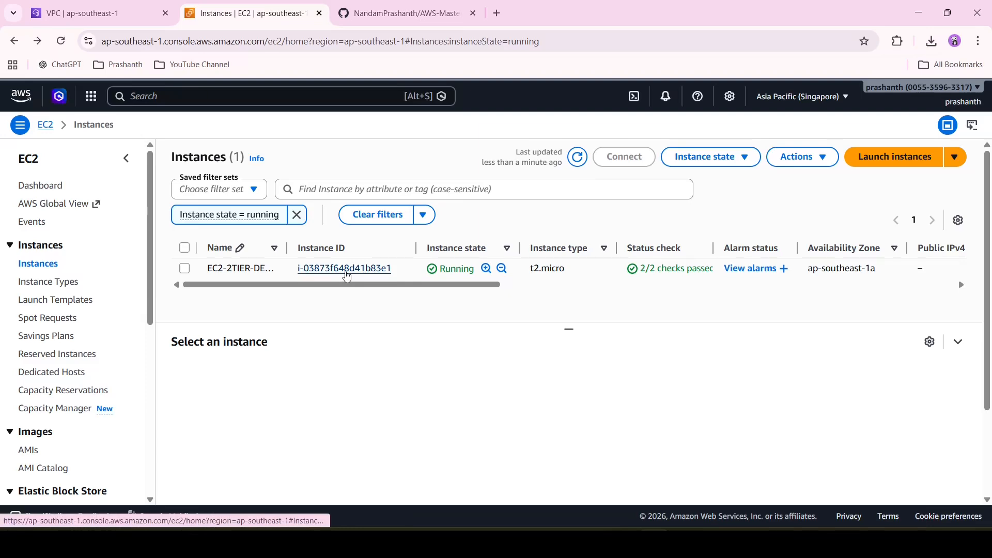
left_click(184, 248)
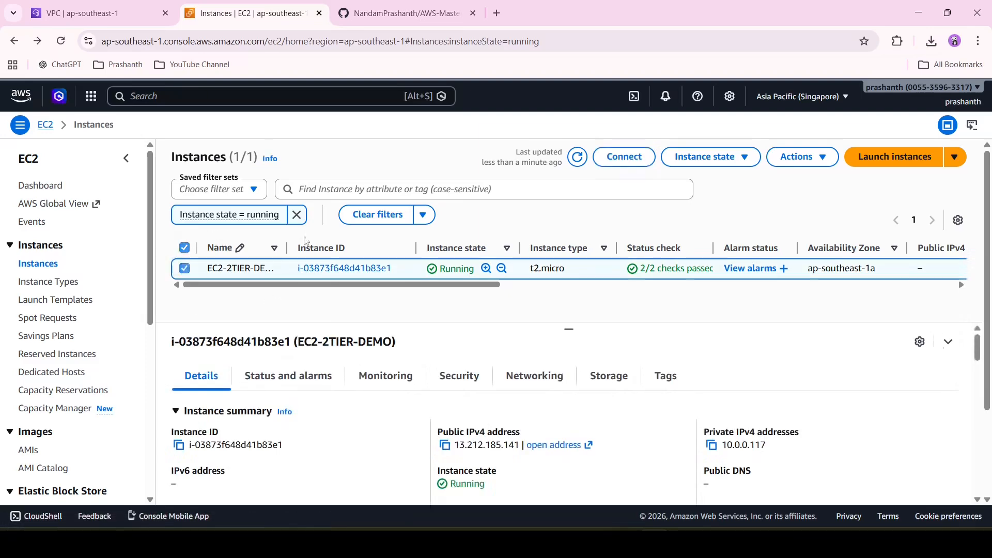
Connect to the EC2-2TIER-DEMO instance with EC2 Instance Connect over its public IP as ec2-user
left_click(638, 163)
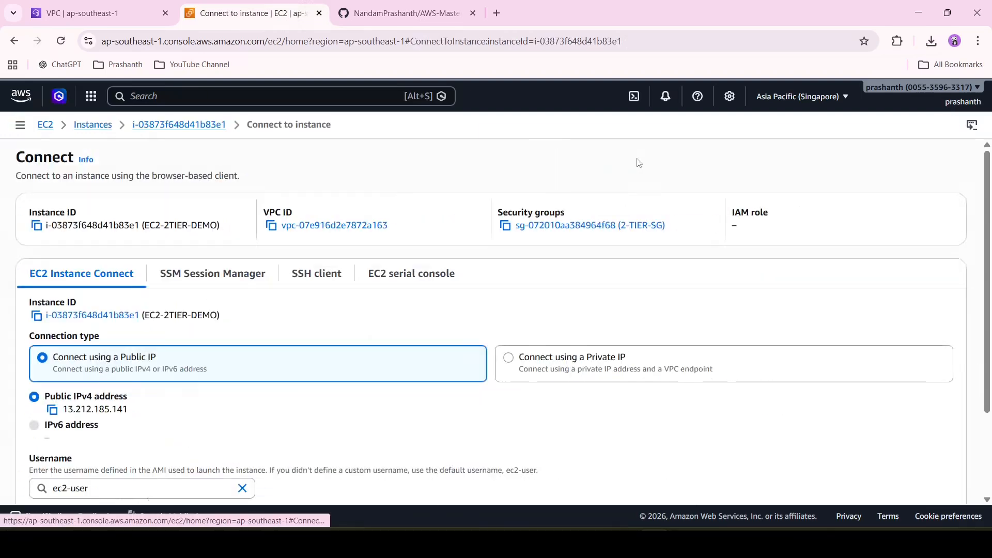
scroll(258, 328, "down", 2)
left_click(909, 471)
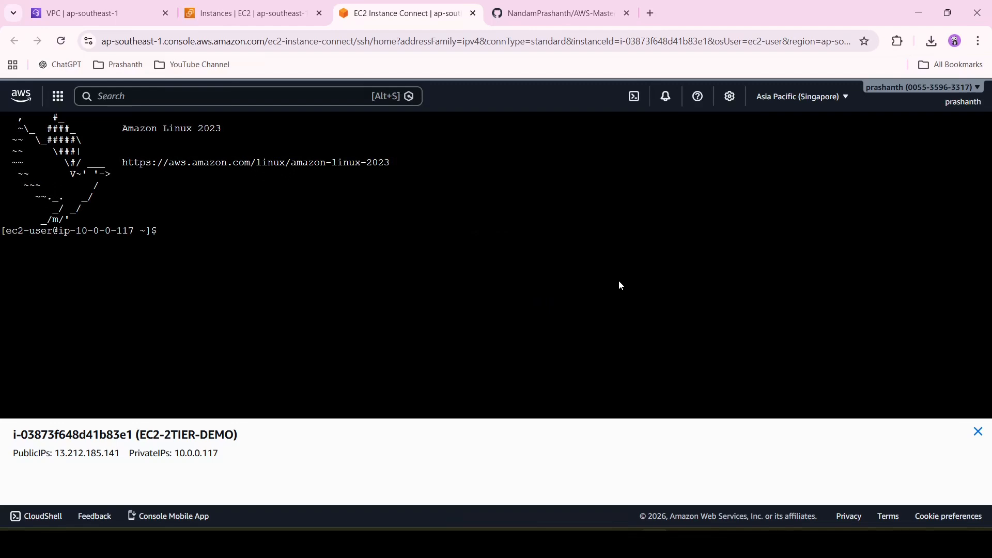
Update the instance's packages by running sudo yum update -y in the terminal
left_click(184, 232)
type("sudo yum update -y")
key("Return")
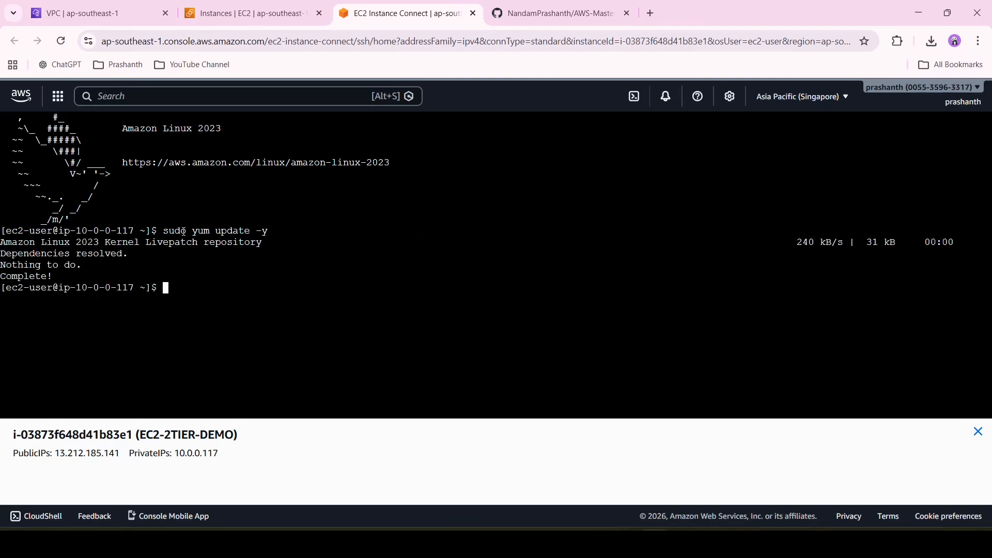
key("Return")
key("Return")
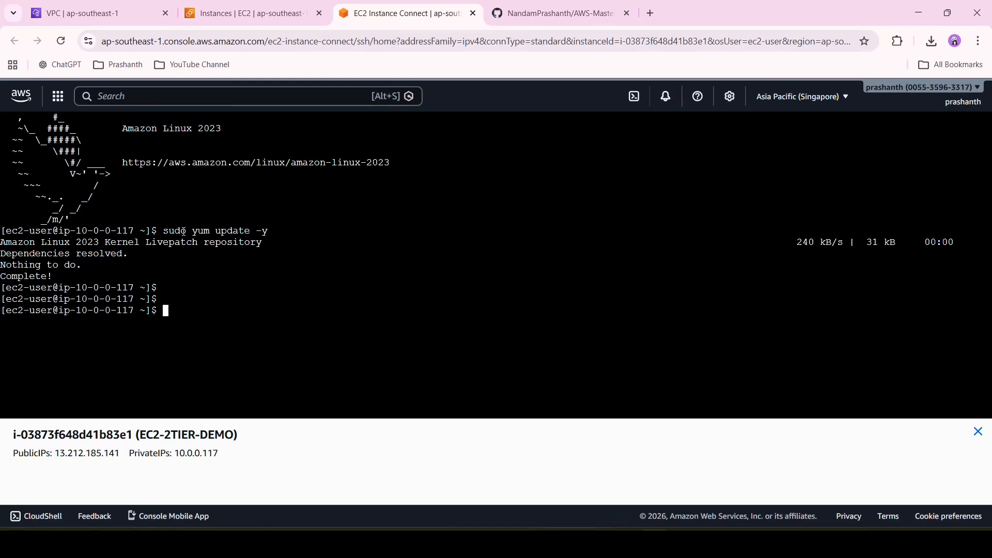
Install the Apache web server on the instance by running sudo yum install httpd -y
key("Up")
key("BackSpace")
key("BackSpace")
key("BackSpace")
key("BackSpace")
key("BackSpace")
key("BackSpace")
key("BackSpace")
key("BackSpace")
key("BackSpace")
type("httpd -y")
key("Left")
key("Left")
key("Left")
key("Left")
key("Left")
key("Left")
key("Left")
key("Left")
type("install")
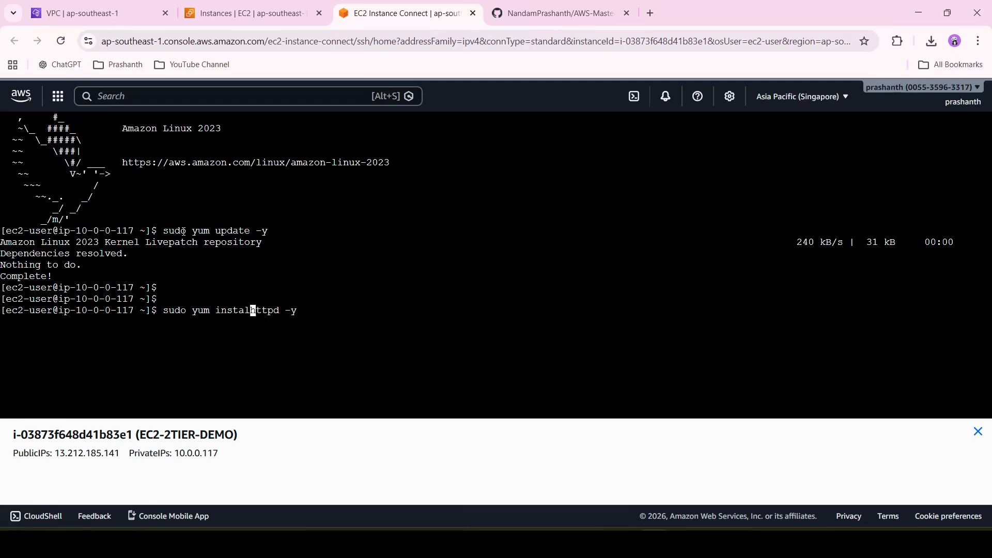
key("Return")
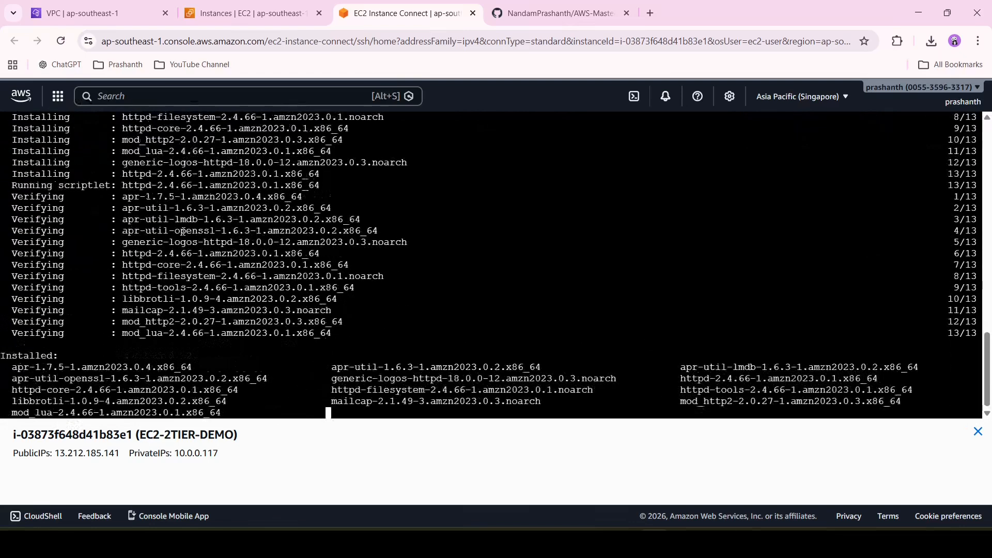
key("Return")
key("Return")
key("Return")
key("Return")
key("Return")
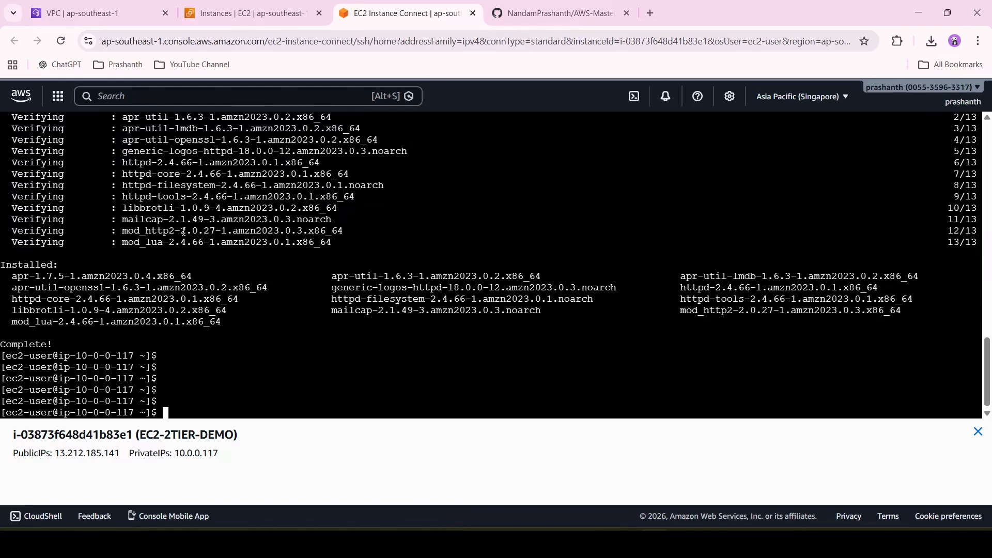
key("Return")
Start the Apache service by running sudo systemctl start httpd
type("s")
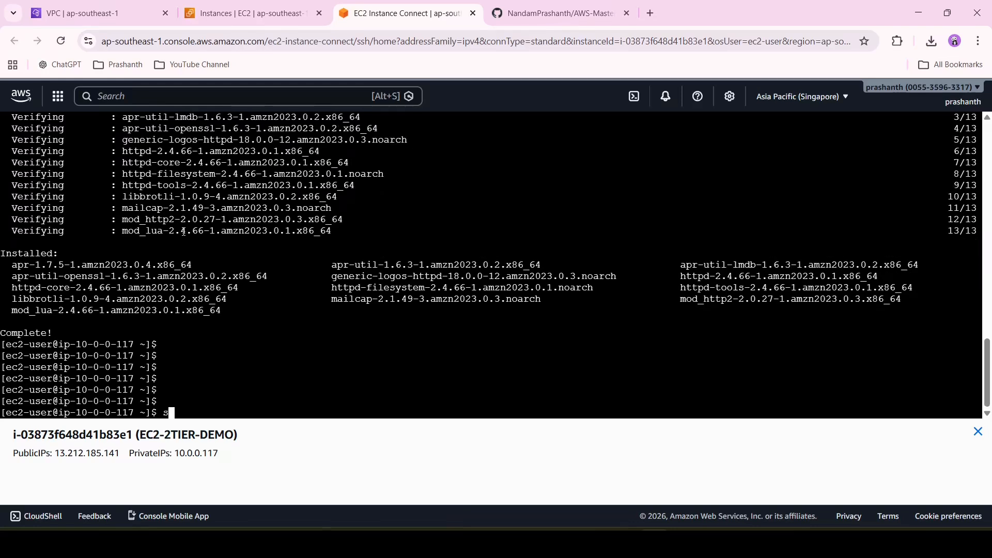
type("udo systemctl start httpd")
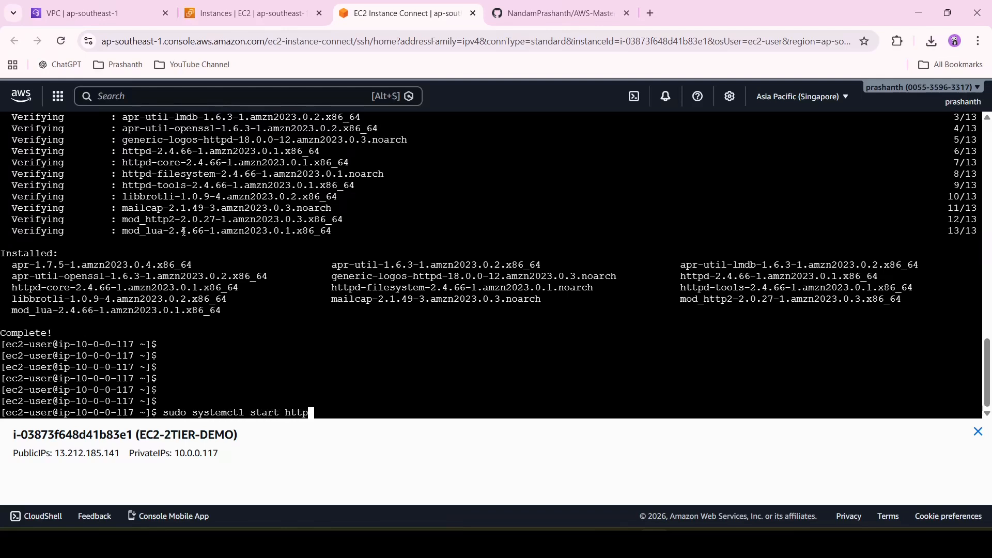
key("Return")
key("Return")
key("Return")
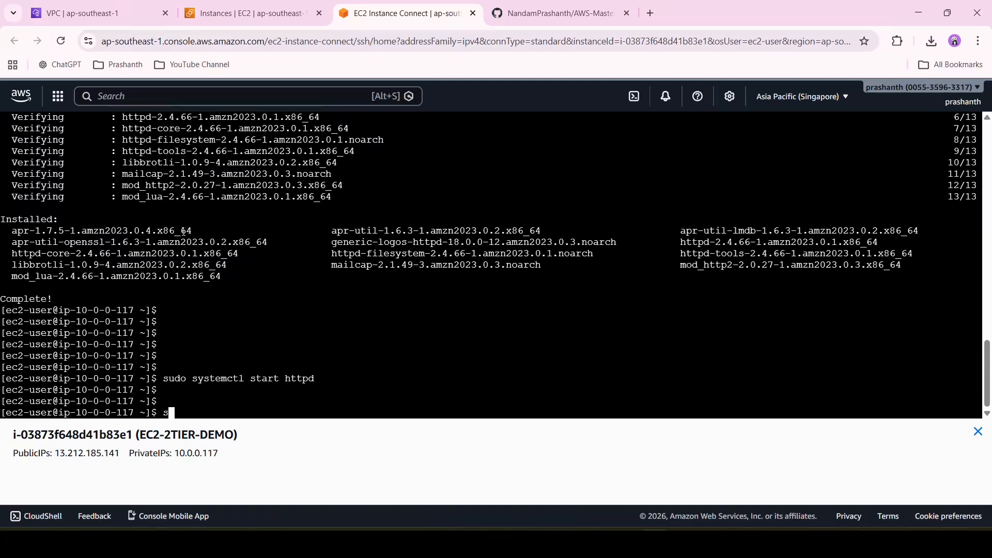
Check the state of the Apache service by running sudo systemctl status httpd
key("Up")
key("Left")
key("Left")
key("Left")
key("Left")
key("Left")
key("Left")
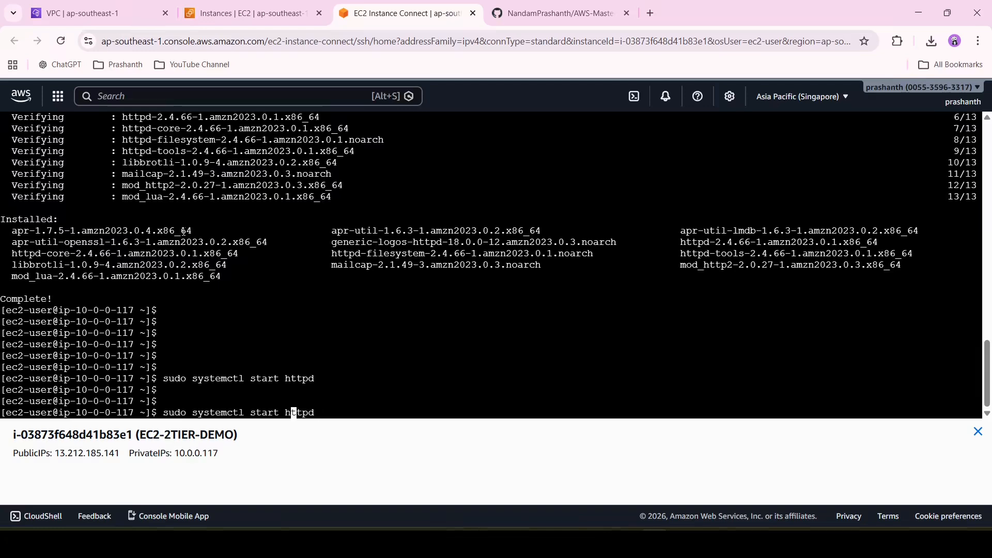
key("BackSpace")
key("BackSpace")
key("BackSpace")
type("atus")
key("Return")
key("Return")
key("Return")
key("Return")
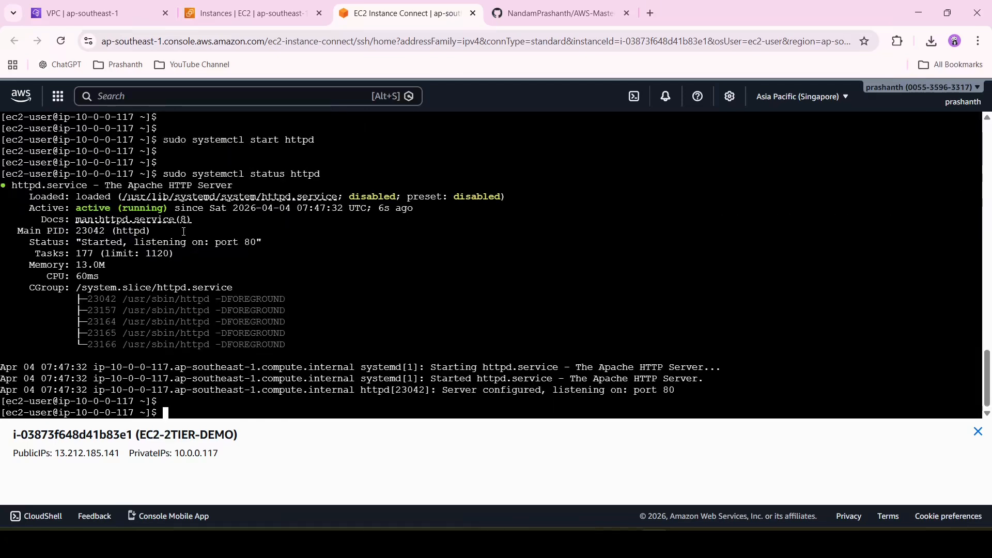
Enable Apache to start at boot by running sudo systemctl enable httpd
key("Up")
key("Left")
key("Left")
key("Left")
key("Left")
key("Left")
key("Left")
key("BackSpace")
key("BackSpace")
key("BackSpace")
key("BackSpace")
key("BackSpace")
key("BackSpace")
type("enable")
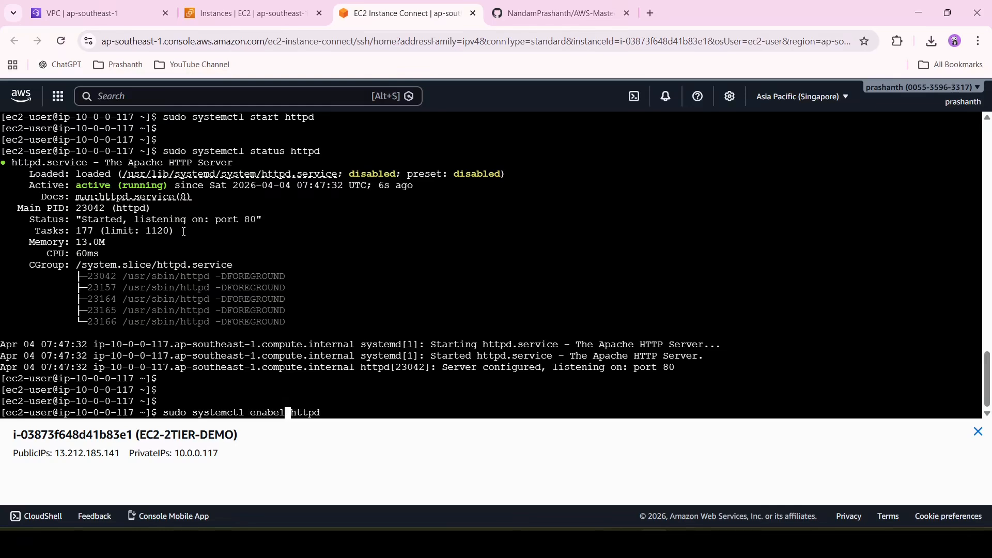
key("Return")
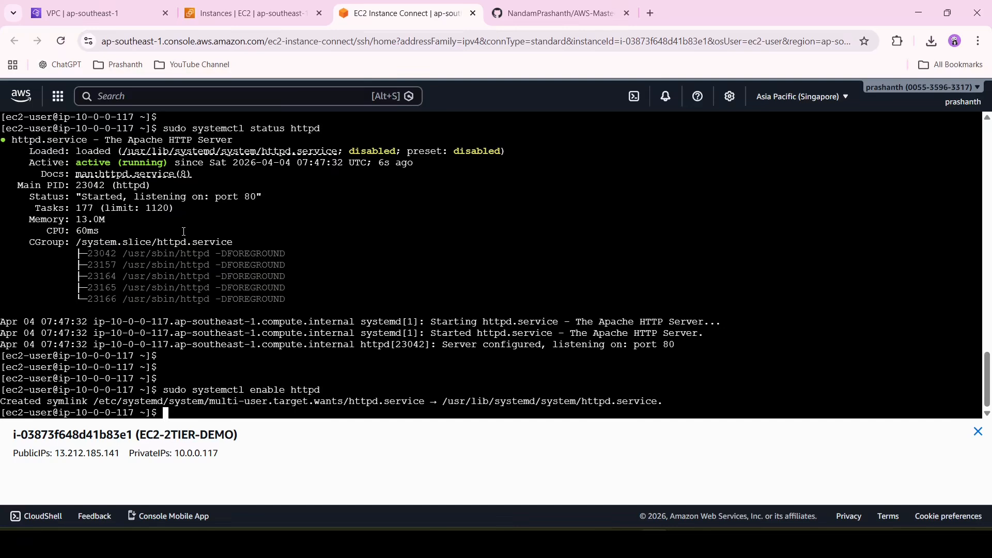
key("Return")
key("Return")
key("Return")
key("Return")
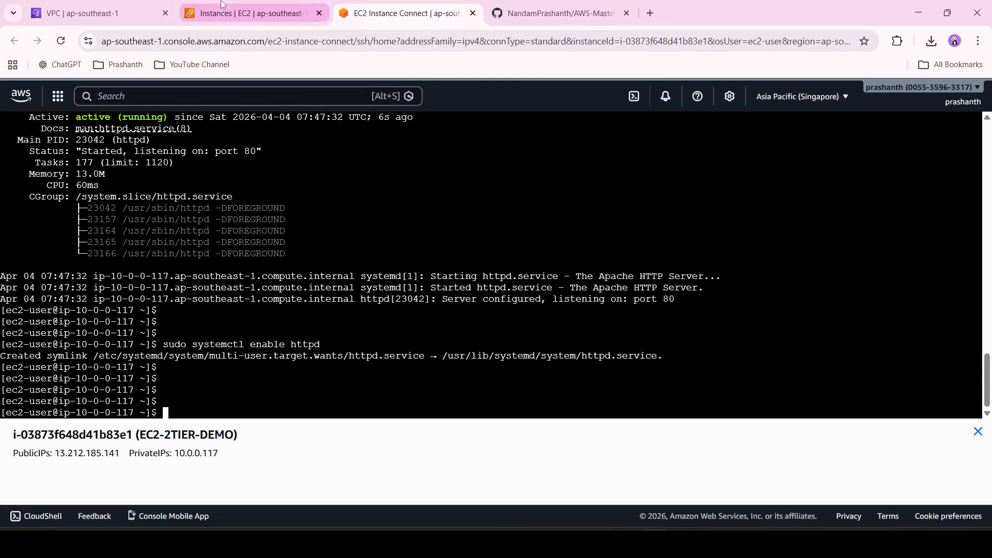
Copy the instance's public IPv4 address from its details and open it in a new browser tab to test the web server
left_click(221, 3)
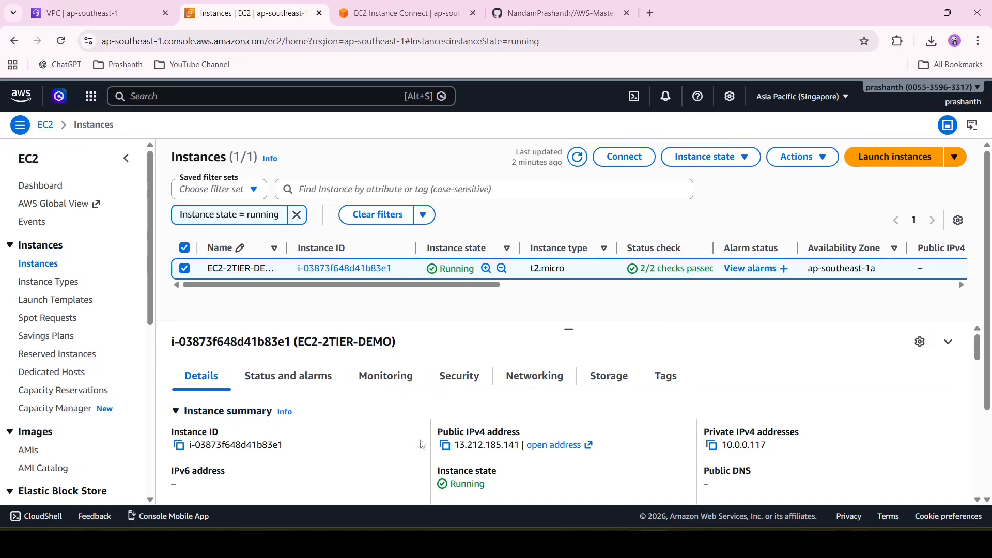
left_click(444, 445)
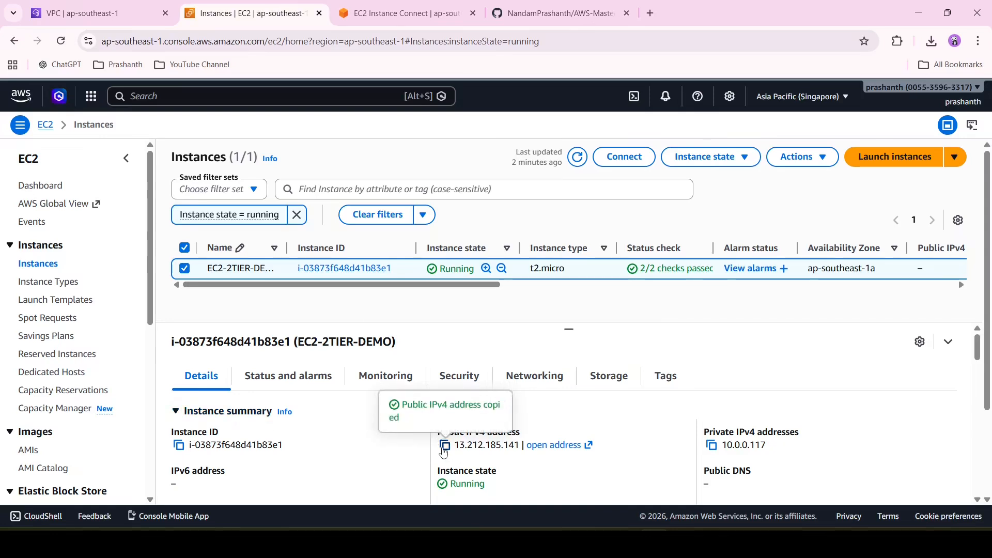
left_click(650, 13)
key("ctrl+v")
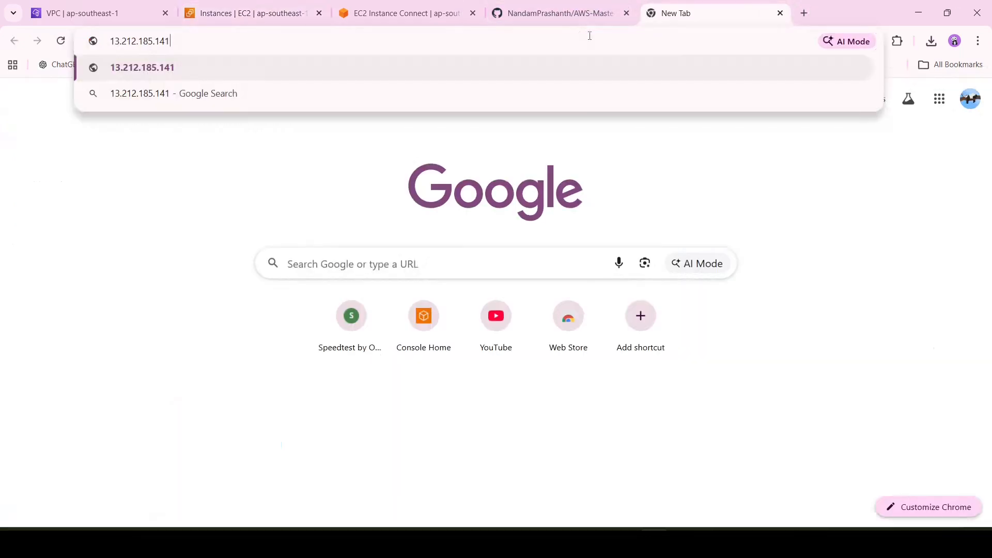
key("Return")
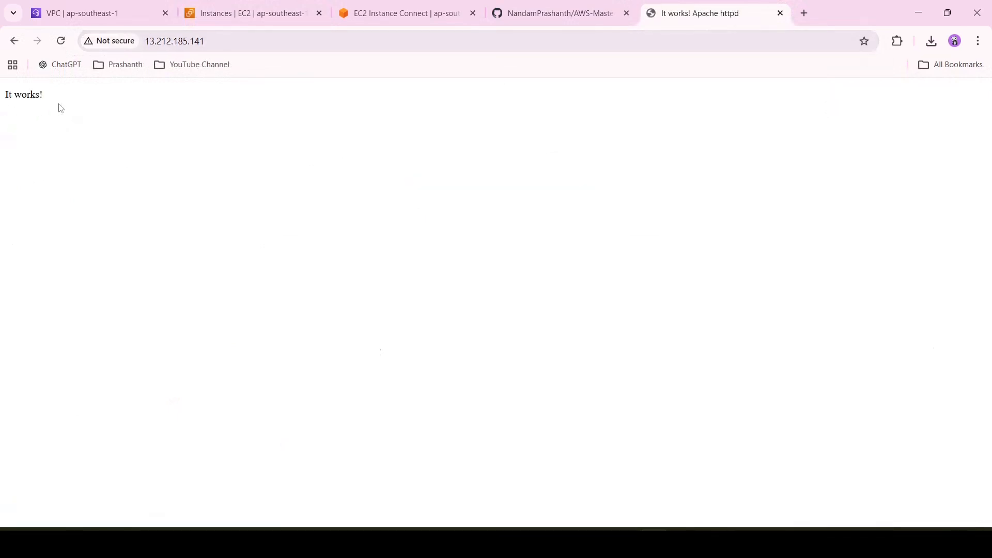
Duplicate the EC2 instances browser tab, place it after the terminal tab, and open the S3 service in it
left_click(385, 4)
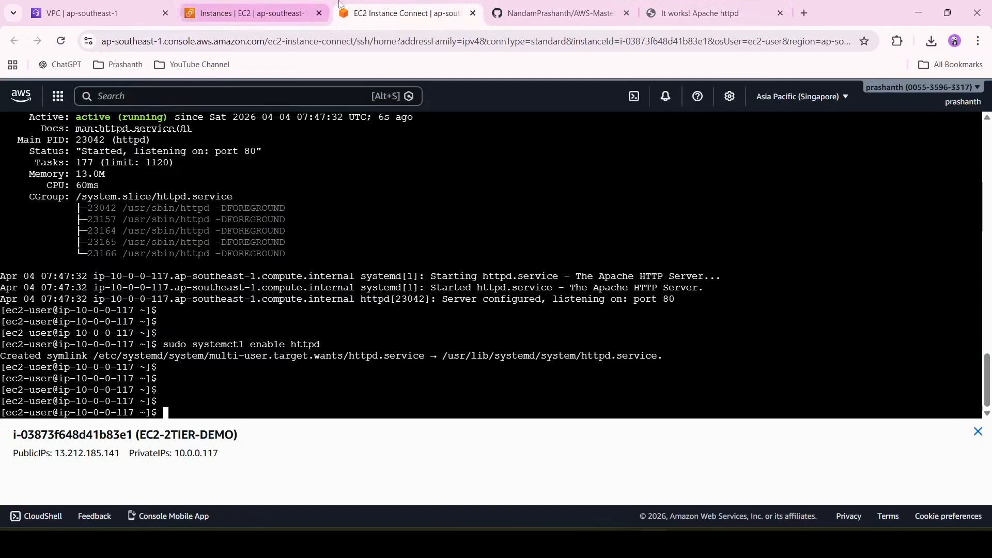
left_click(273, 19)
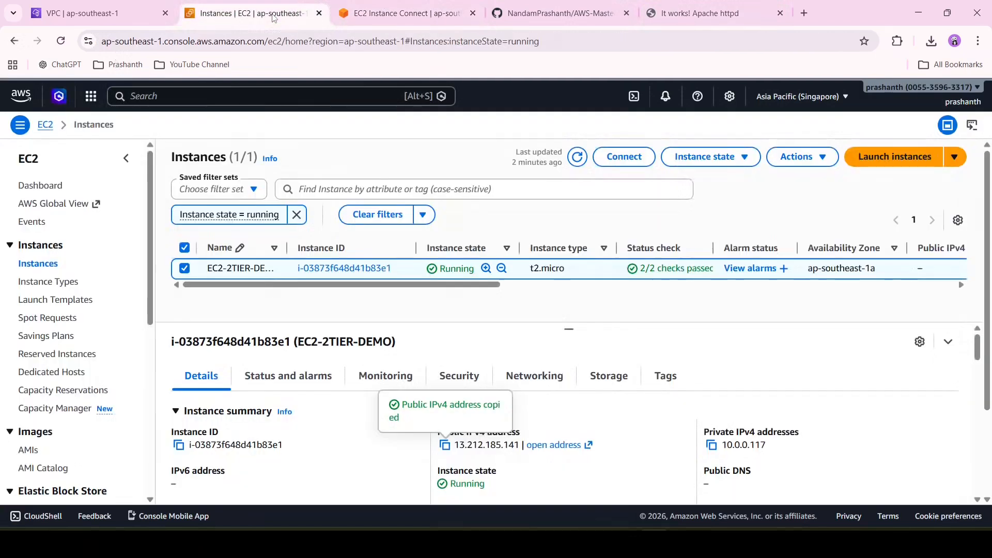
right_click(273, 19)
left_click(347, 135)
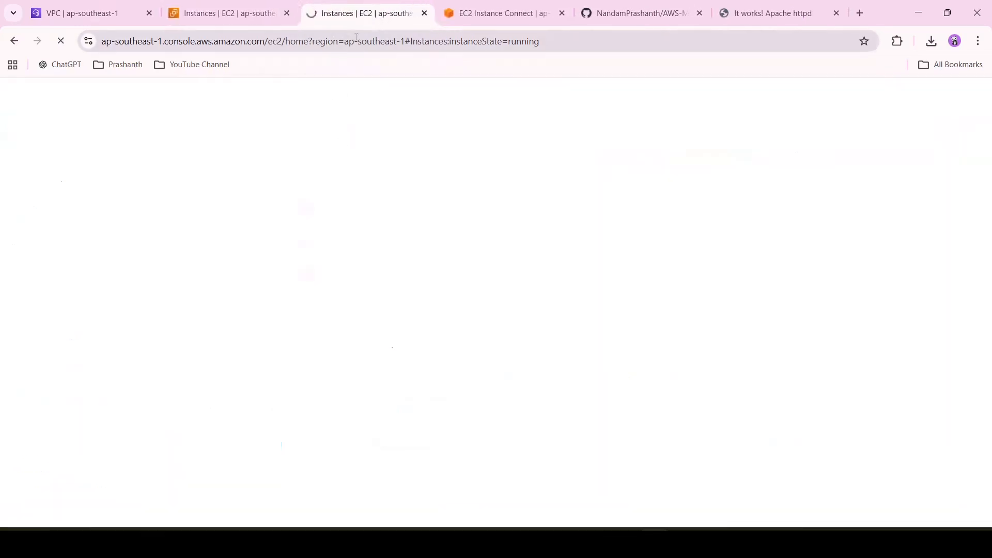
left_click_drag(372, 13, 488, 15)
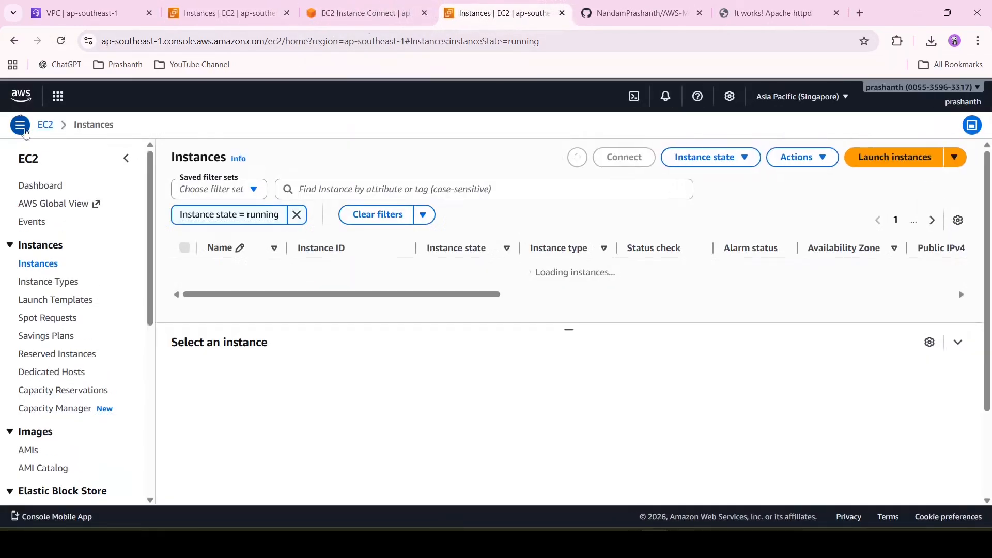
left_click(26, 96)
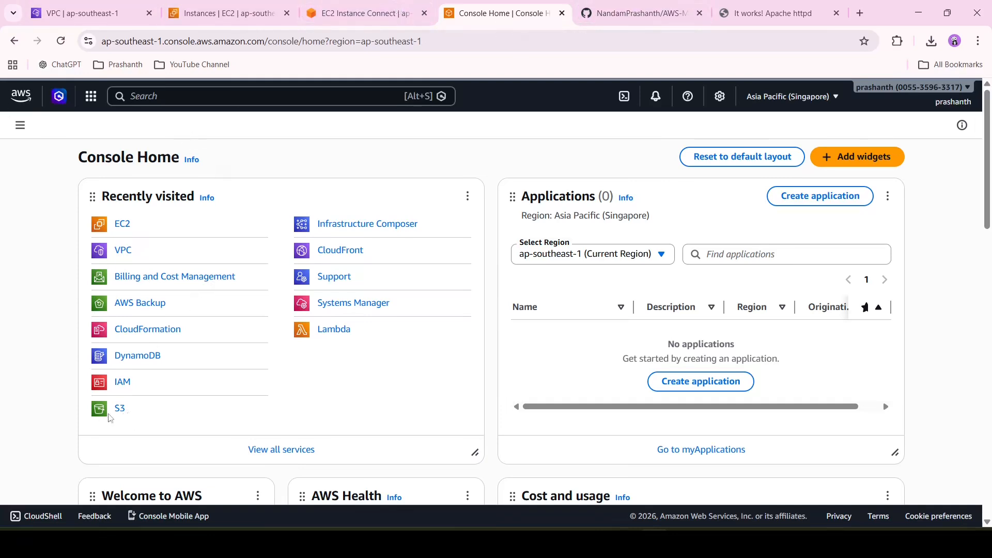
left_click(120, 411)
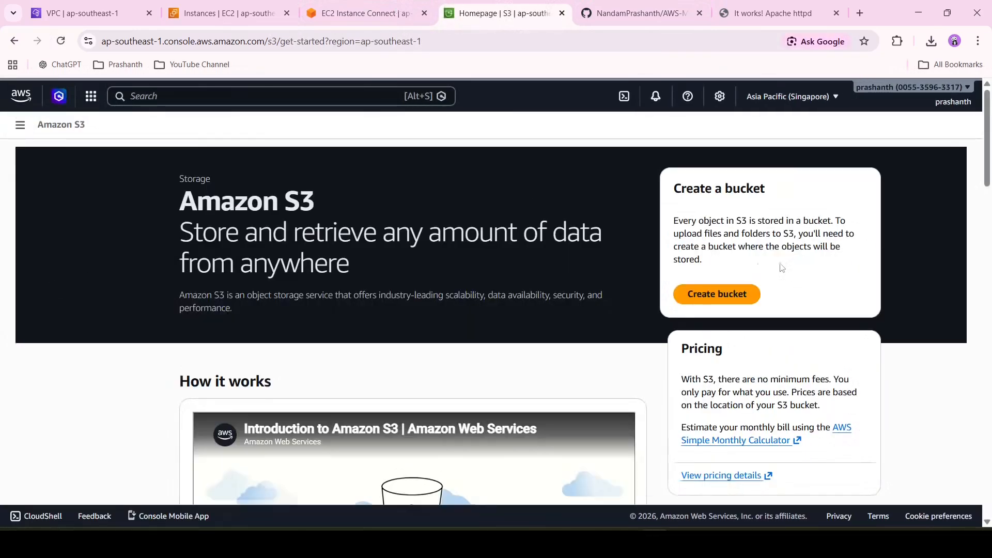
Start a new general purpose S3 bucket and name it demo-ec2-s3- followed by the owner's first name
left_click(751, 295)
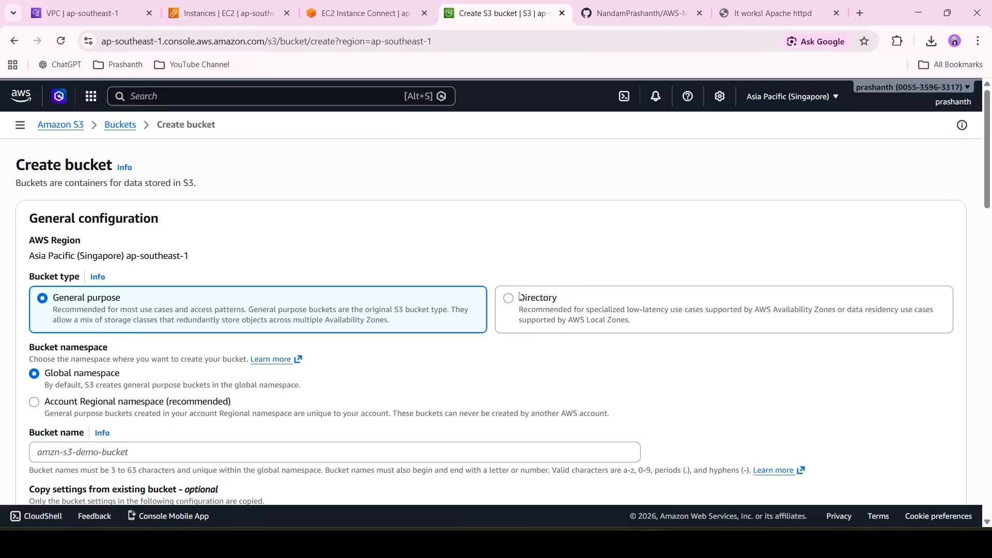
scroll(207, 294, "down", 1)
scroll(207, 292, "down", 4)
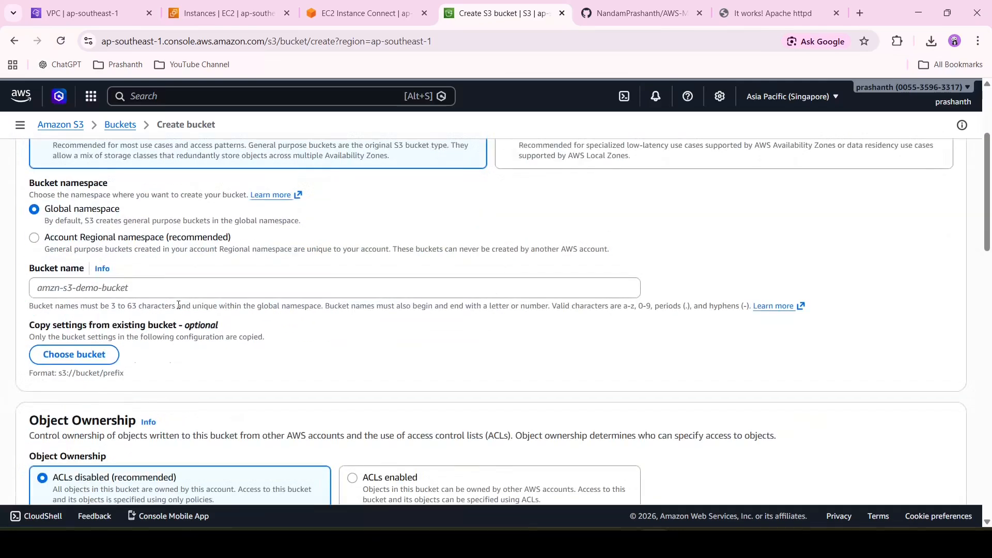
scroll(208, 297, "up", 4)
scroll(208, 297, "down", 3)
left_click(222, 280)
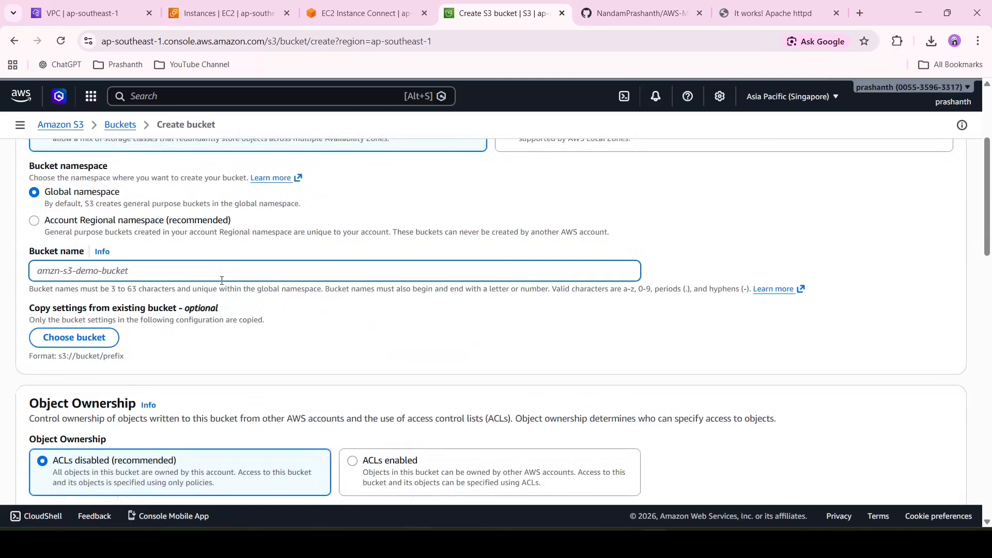
type("2")
key("BackSpace")
type("demo-ec2-s3-prashanth")
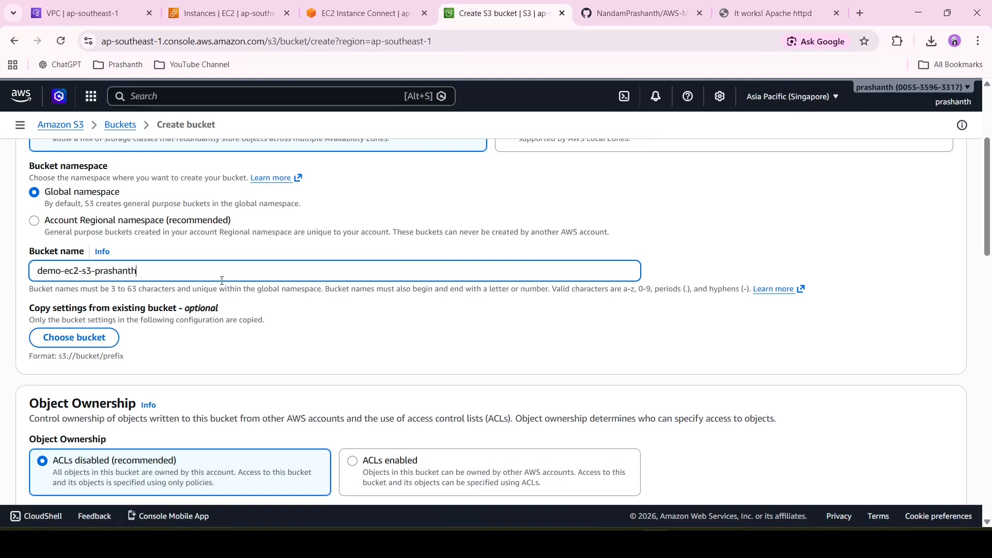
Turn off Block all public access in the new bucket's settings and review the resulting public access options
scroll(223, 281, "down", 13)
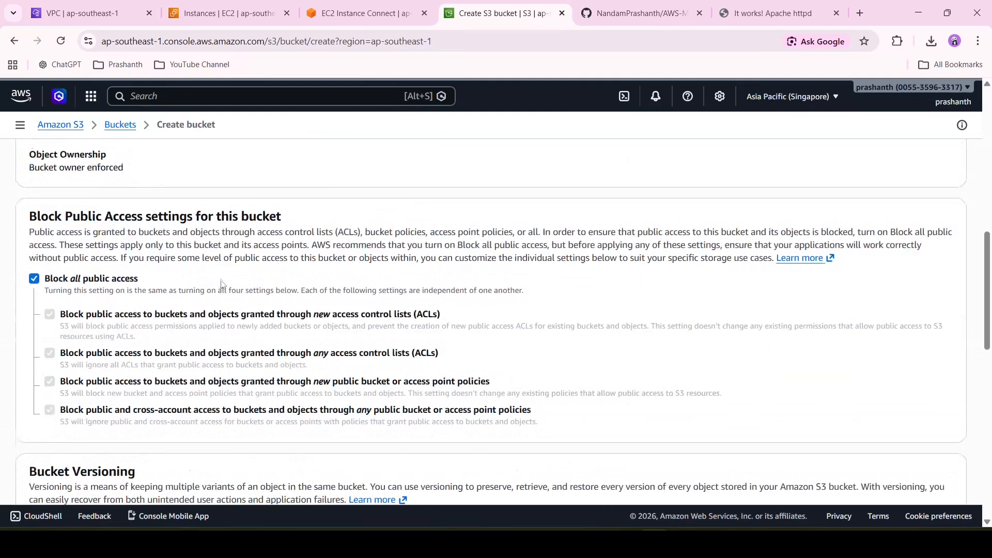
scroll(222, 284, "up", 3)
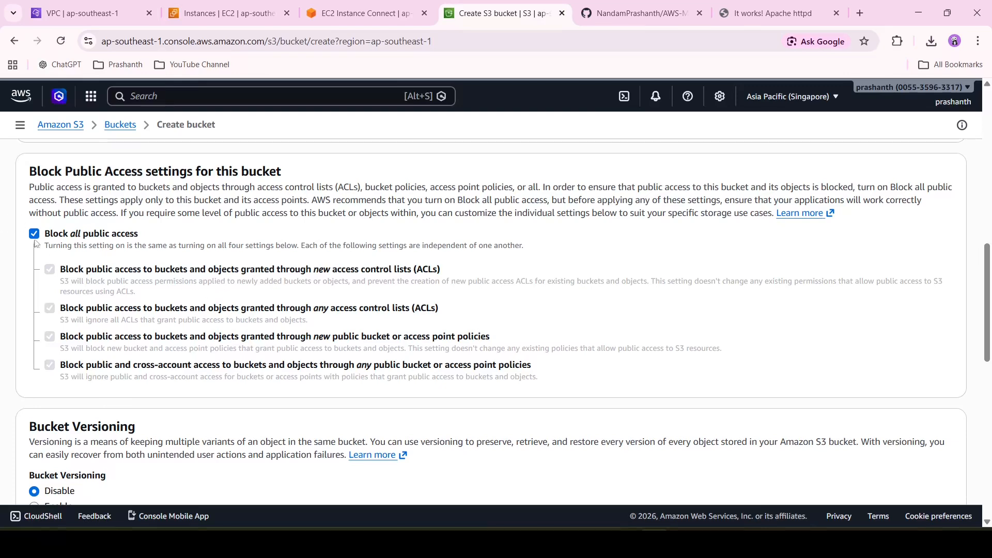
left_click(35, 234)
scroll(289, 251, "down", 5)
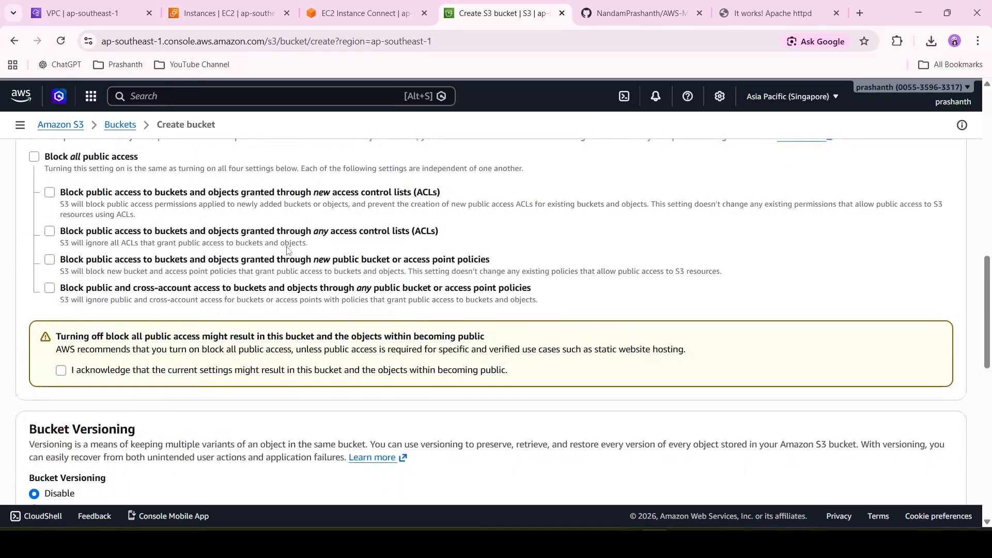
scroll(288, 252, "up", 3)
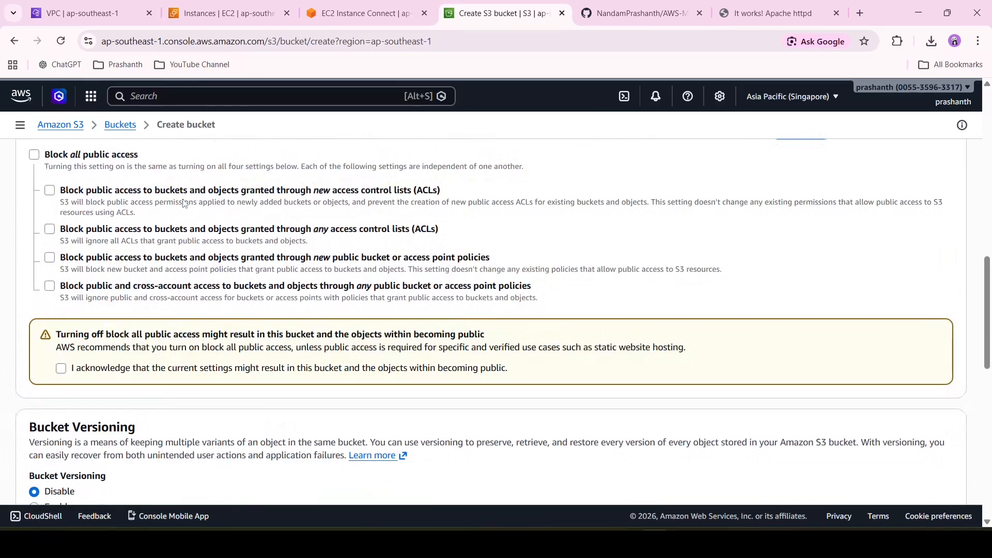
scroll(185, 203, "up", 1)
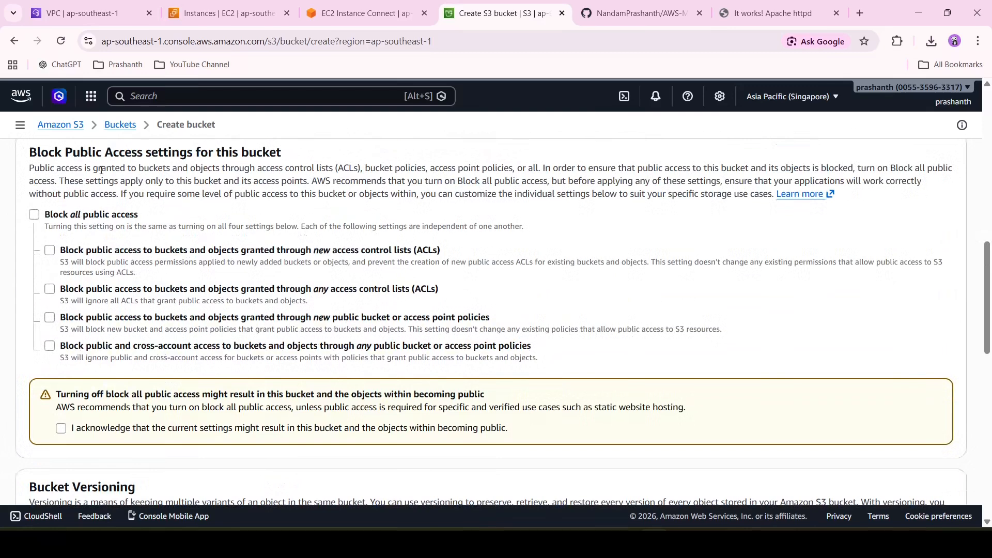
scroll(231, 242, "down", 3)
scroll(230, 242, "up", 3)
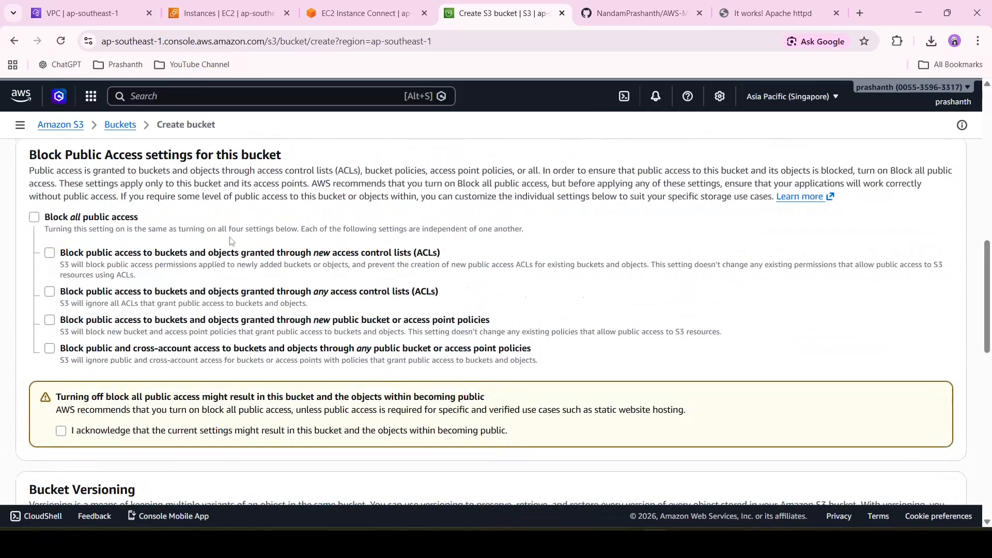
Acknowledge that the current settings might make the bucket and its objects public, and create the bucket
scroll(188, 271, "down", 10)
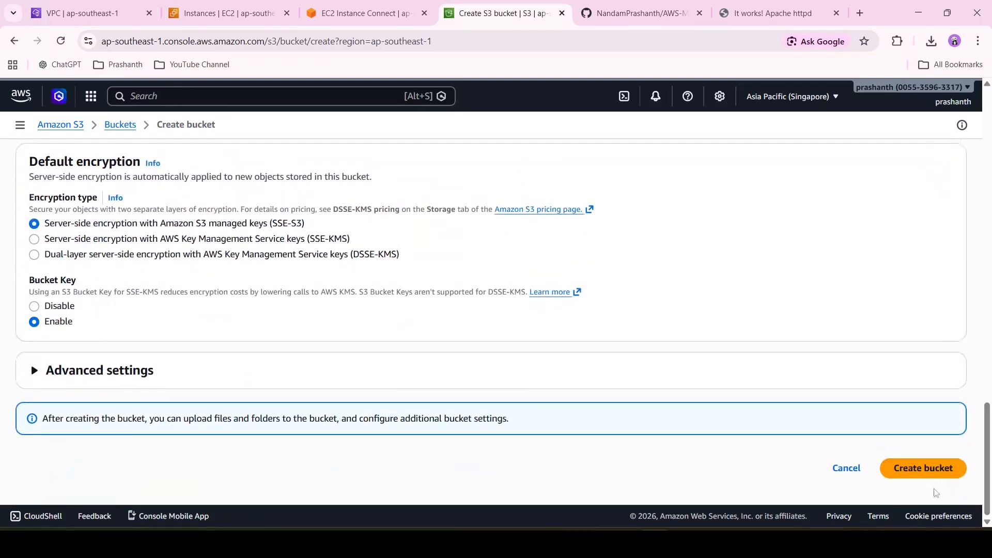
left_click(943, 469)
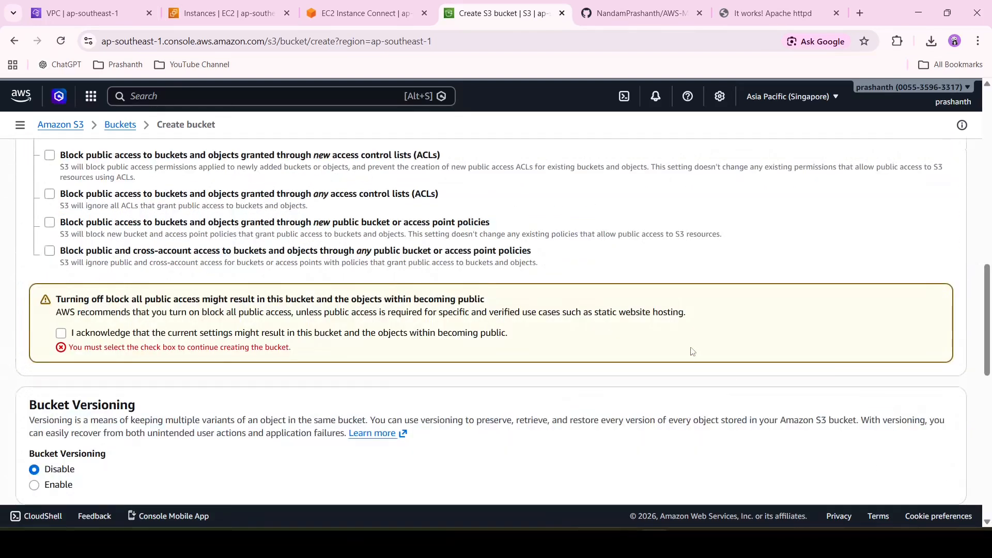
left_click(61, 333)
scroll(638, 420, "down", 10)
scroll(639, 422, "down", 1)
left_click(915, 467)
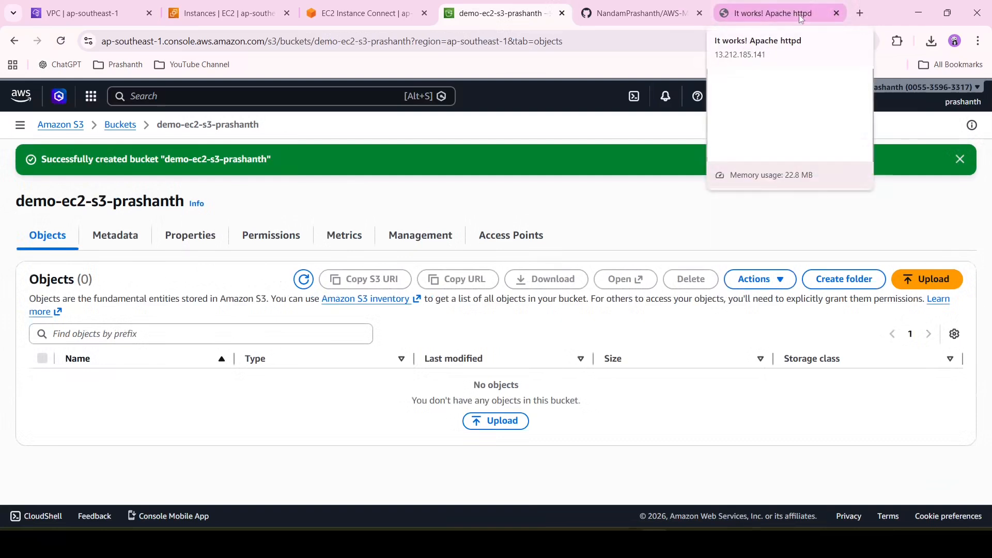
Search Google for "panda images" in a new browser tab and show the image results
left_click(861, 14)
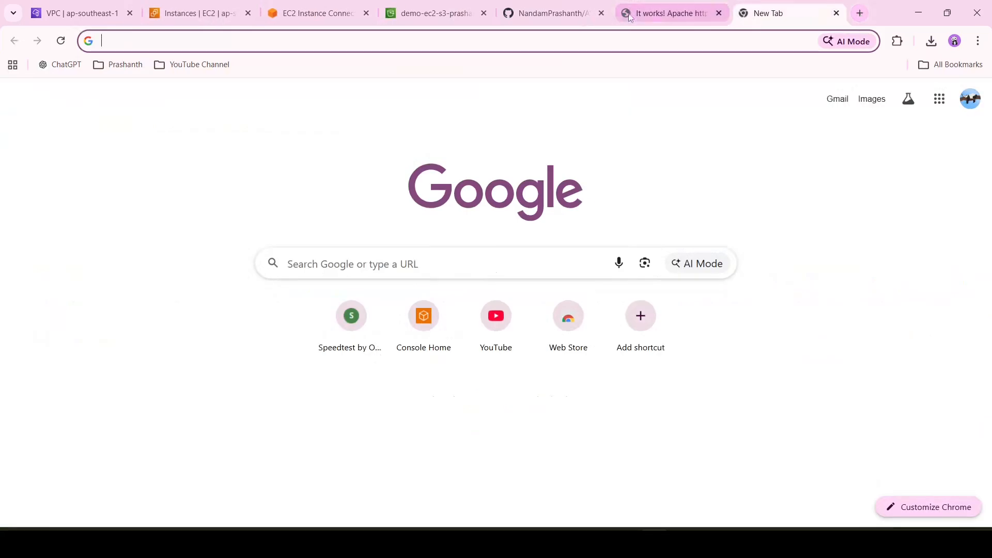
left_click(659, 36)
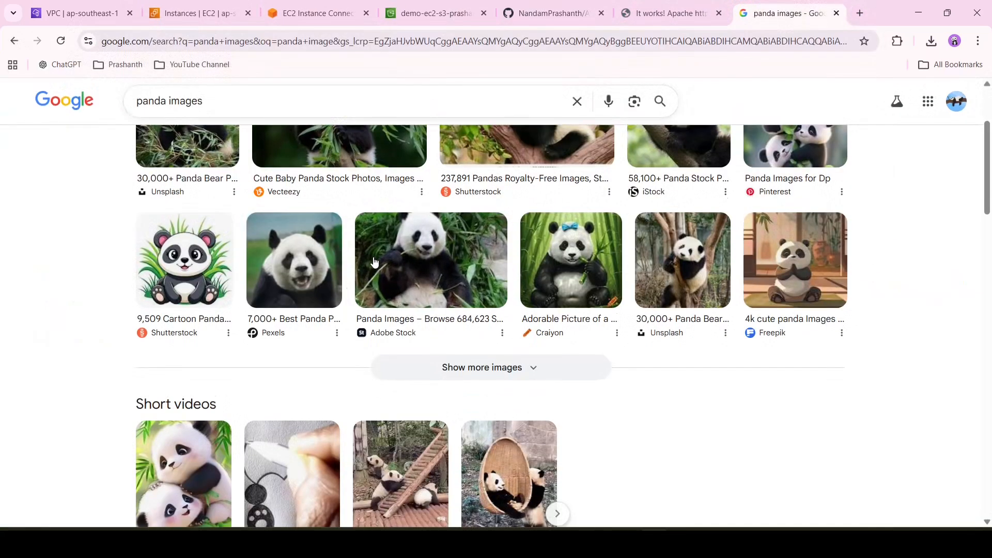
scroll(369, 266, "down", 1)
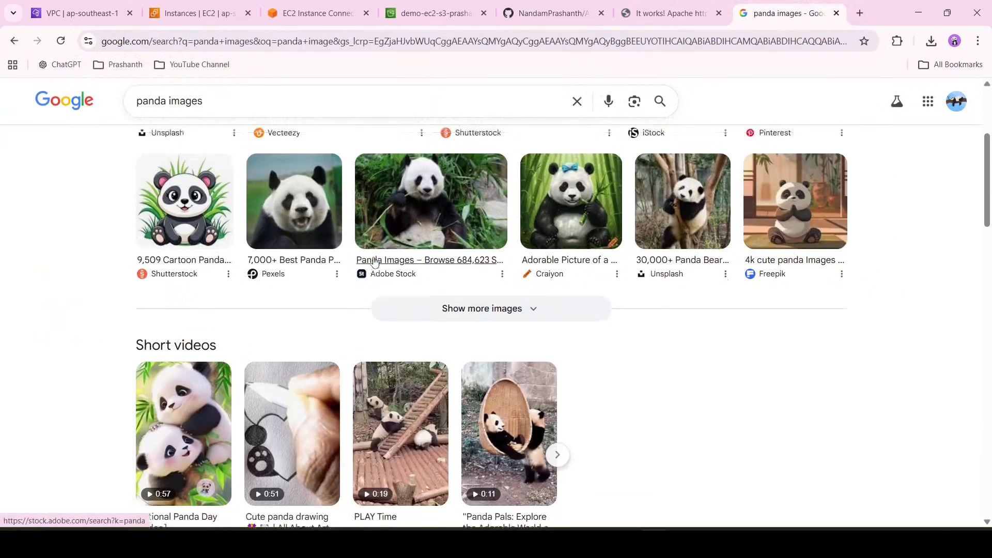
scroll(375, 262, "up", 4)
left_click(221, 162)
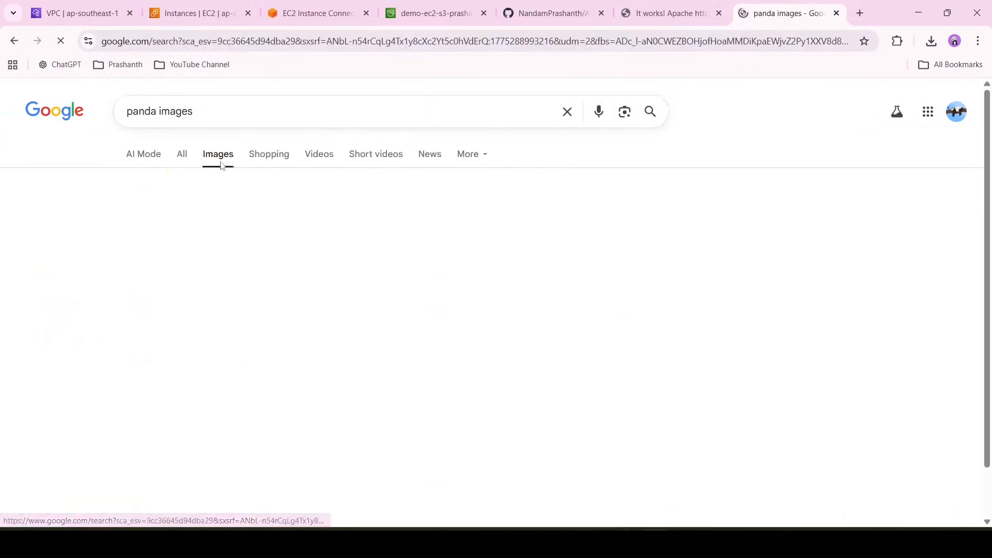
Browse the panda image results and open the Adobe Stock photo of a panda lying on a tree branch
scroll(245, 268, "down", 7)
scroll(245, 268, "down", 5)
scroll(245, 268, "up", 1)
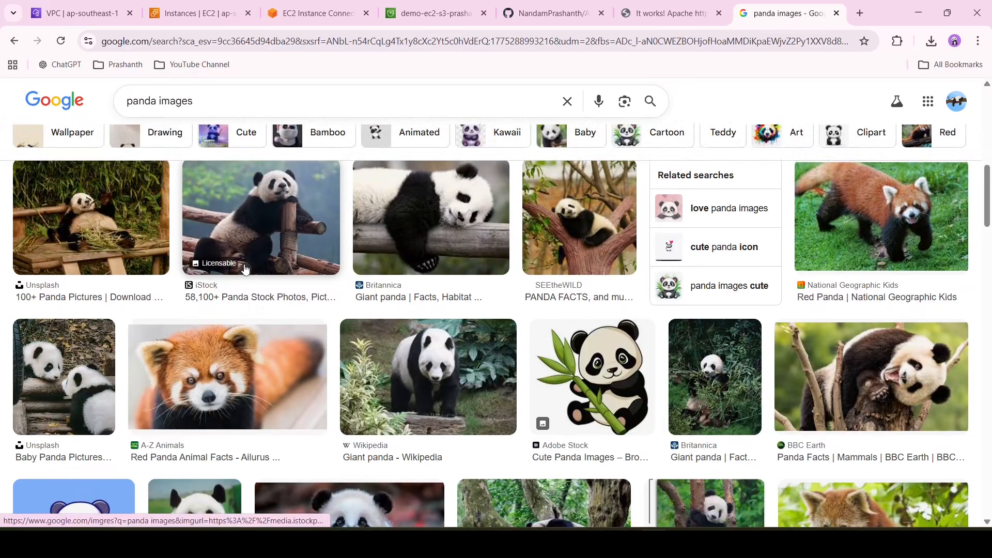
scroll(244, 268, "down", 6)
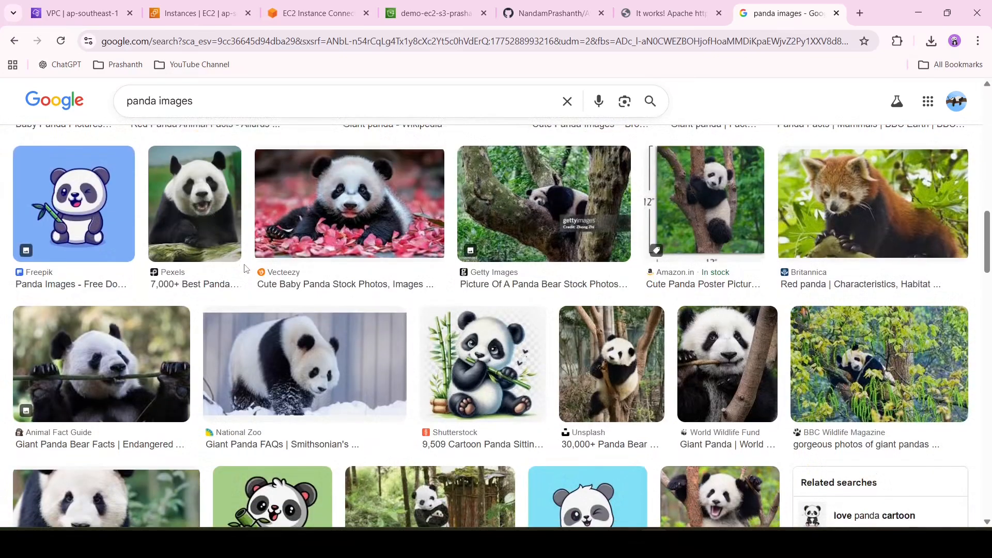
left_click(568, 217)
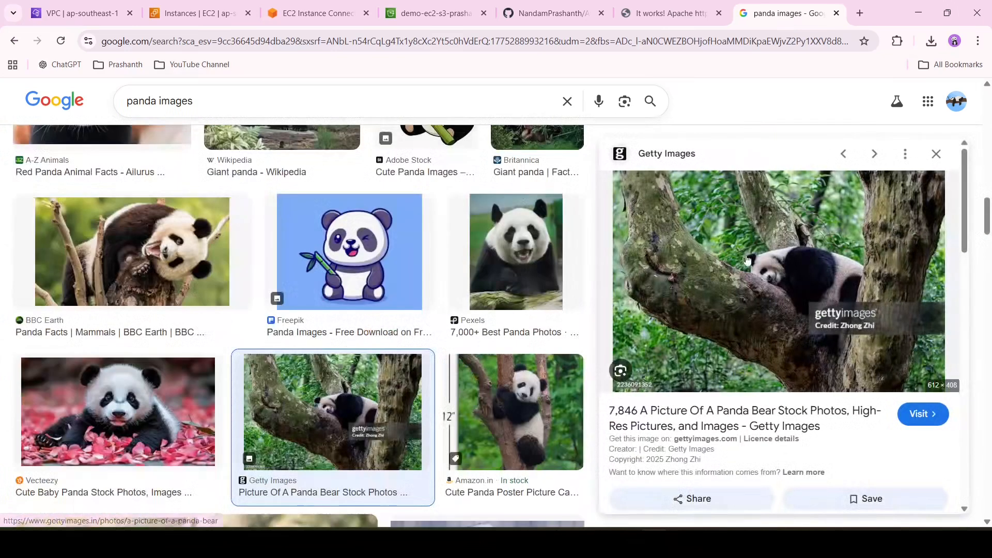
scroll(685, 294, "down", 3)
scroll(686, 294, "down", 2)
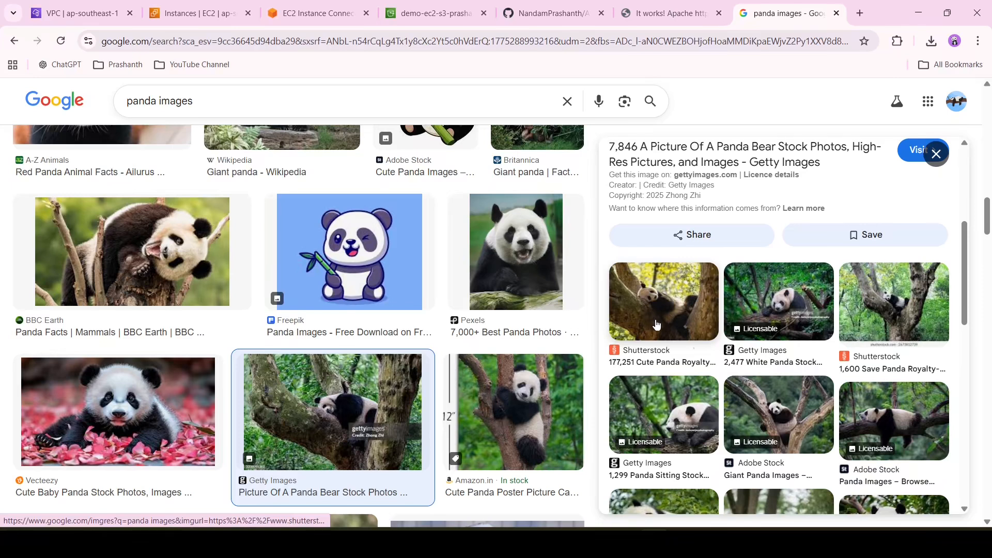
scroll(768, 394, "down", 1)
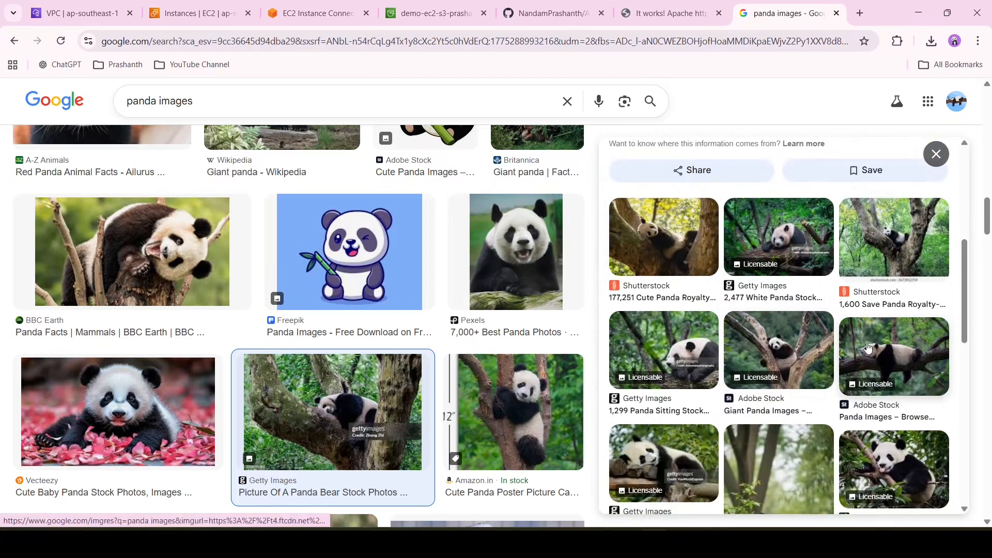
left_click(868, 348)
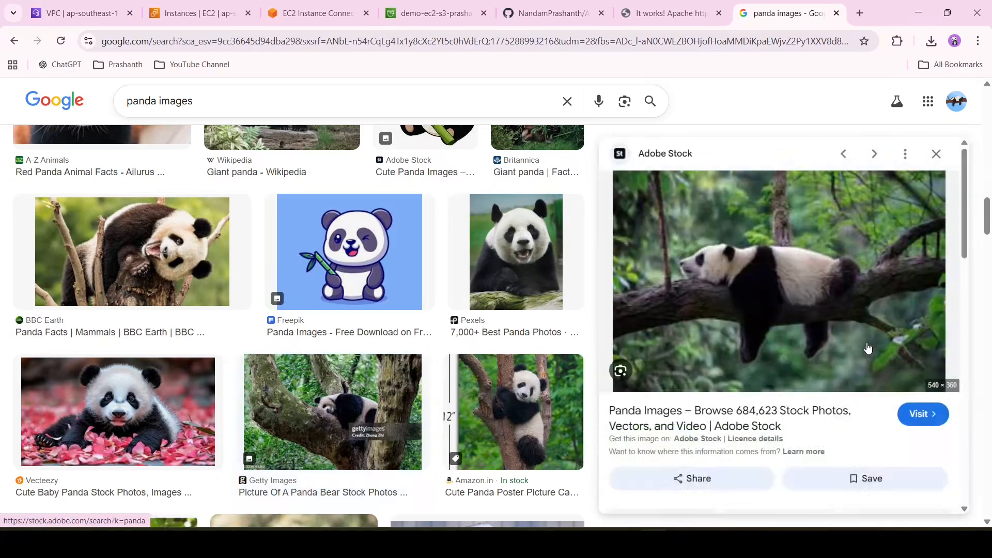
Save the previewed Adobe Stock panda image to the computer under its proposed file name
right_click(783, 295)
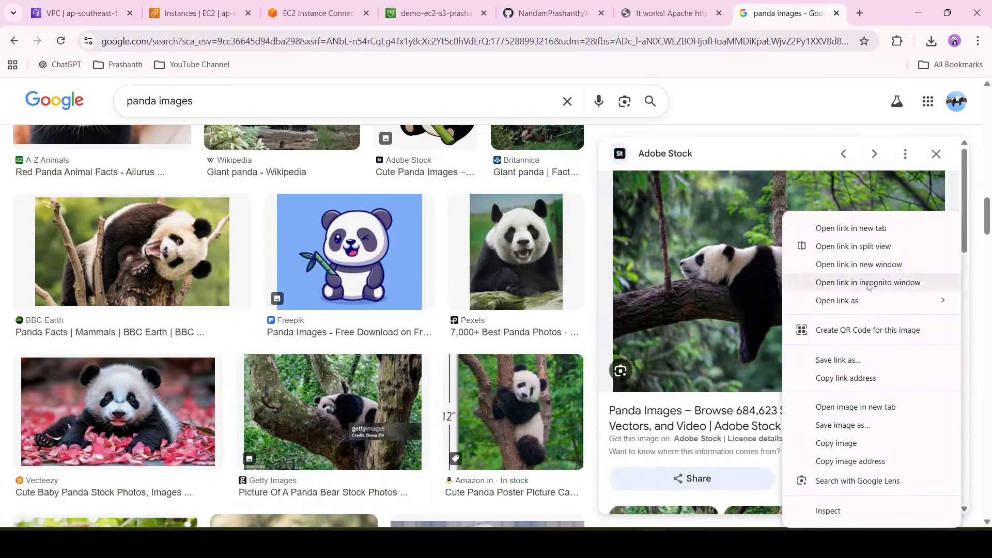
left_click(833, 432)
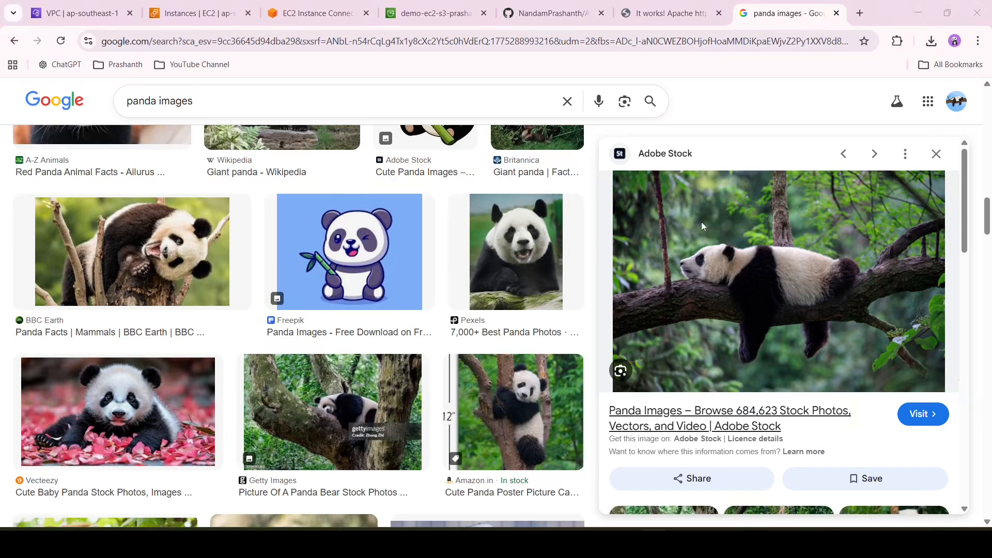
left_click(385, 287)
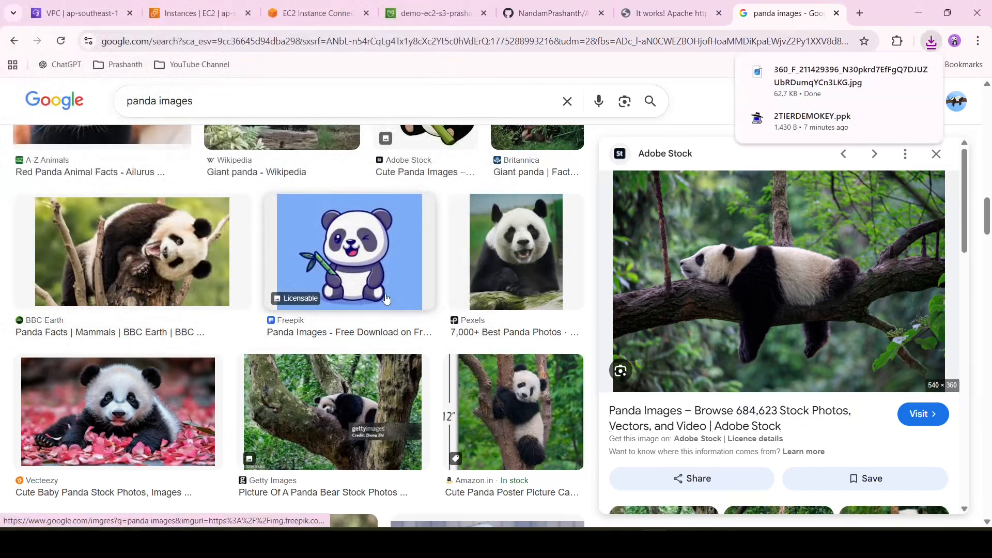
Return to the new S3 bucket, start an upload, and add the saved panda JPG from the Downloads folder
left_click(449, 10)
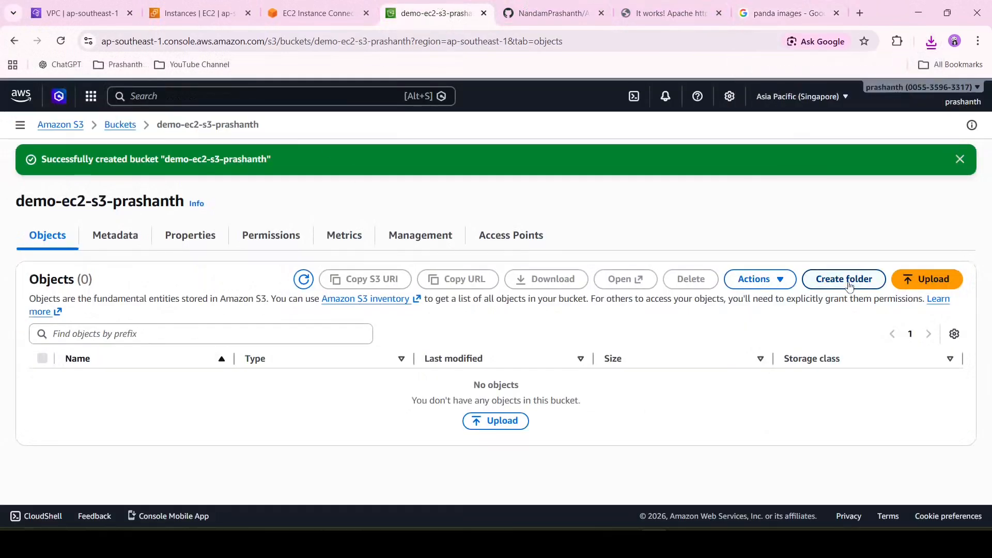
left_click(924, 279)
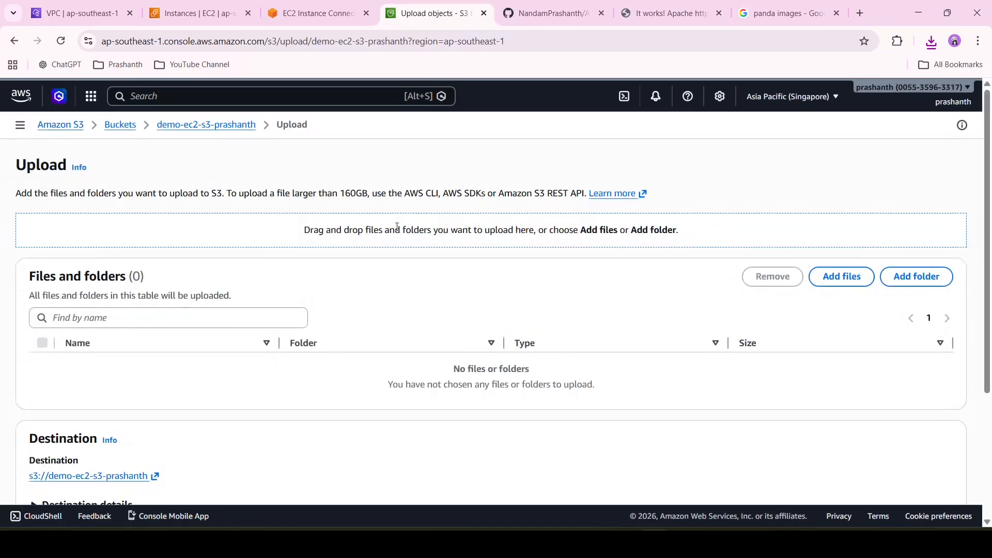
left_click(841, 276)
left_click(236, 107)
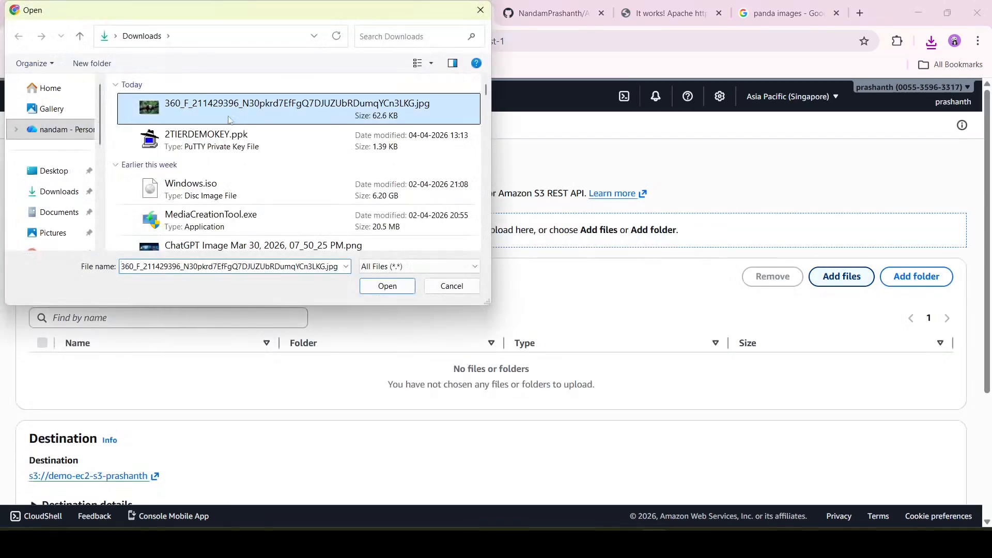
left_click(386, 287)
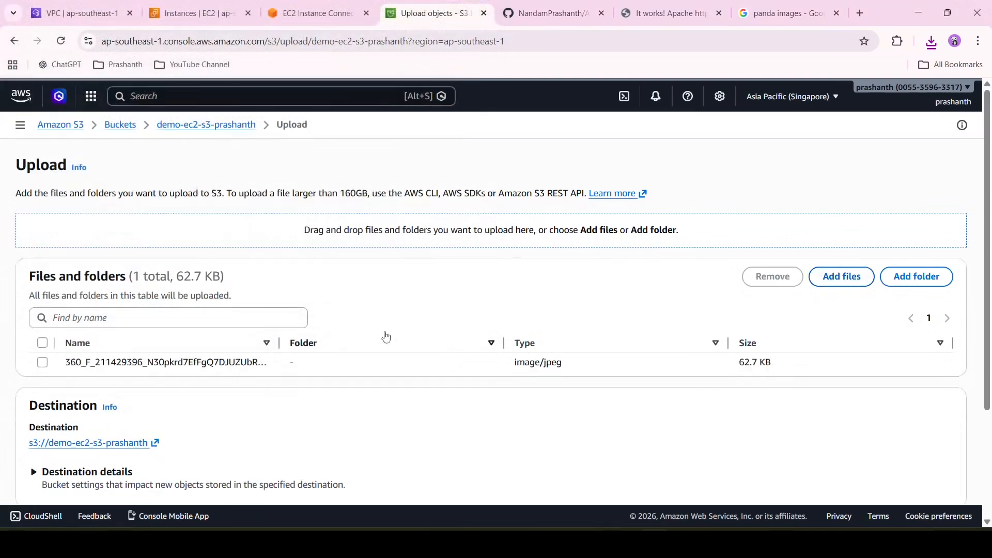
Upload the added panda image to the bucket with default settings and close the upload status page
scroll(419, 330, "down", 3)
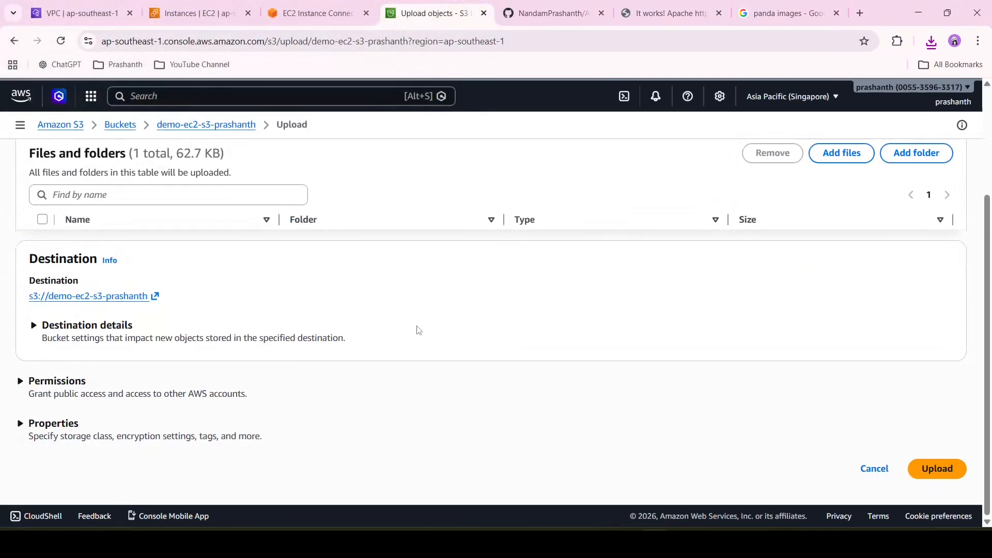
left_click(942, 478)
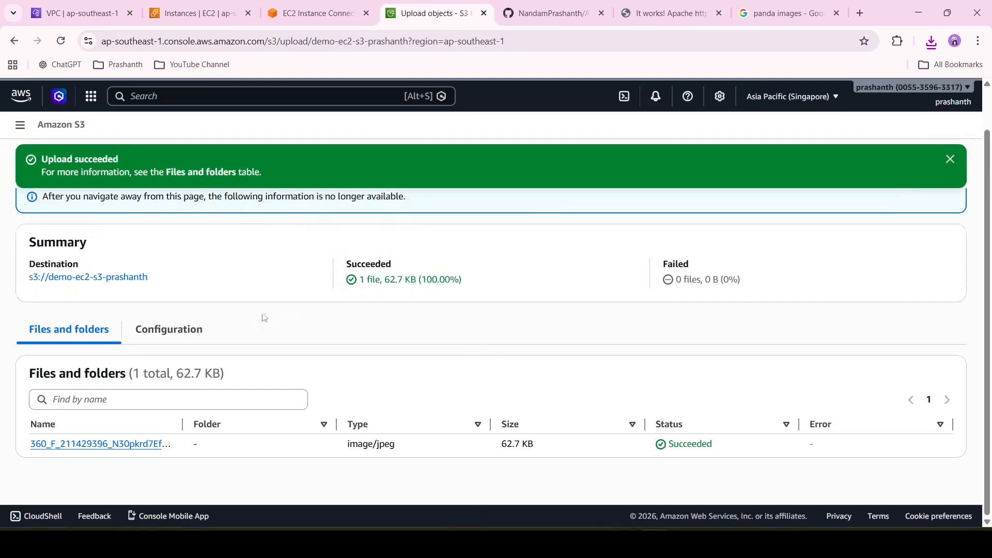
left_click(949, 159)
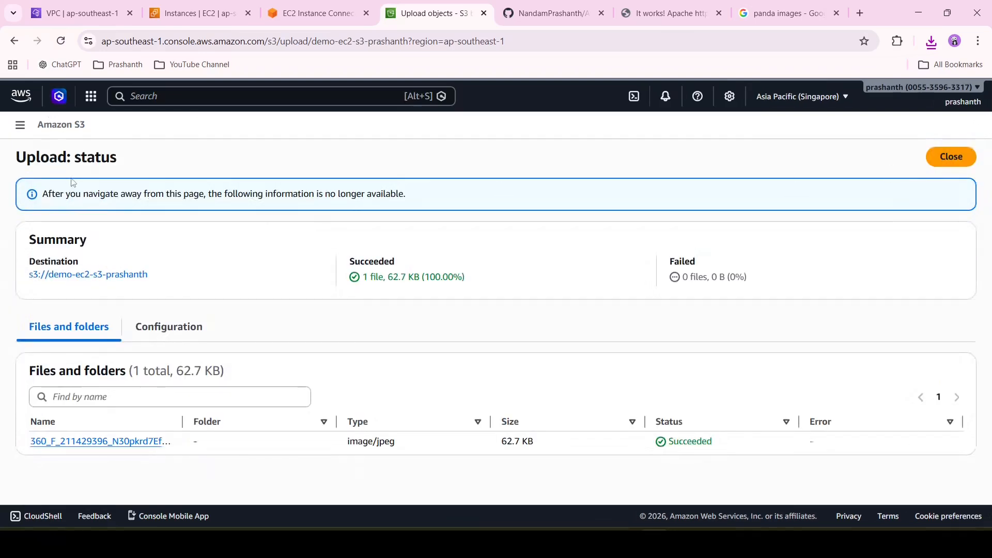
left_click(929, 155)
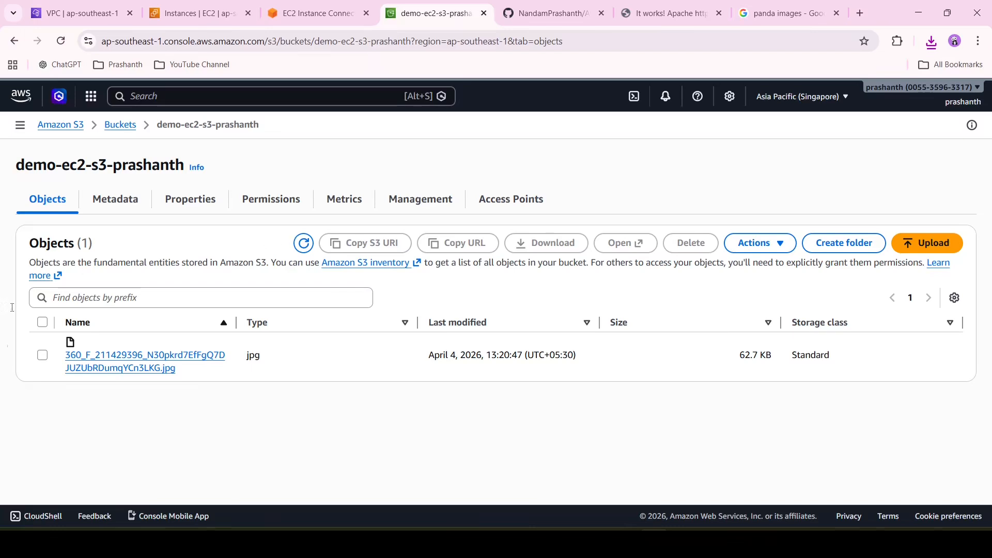
Open the uploaded JPG object from the bucket to view it, and close its browser tab
left_click(43, 322)
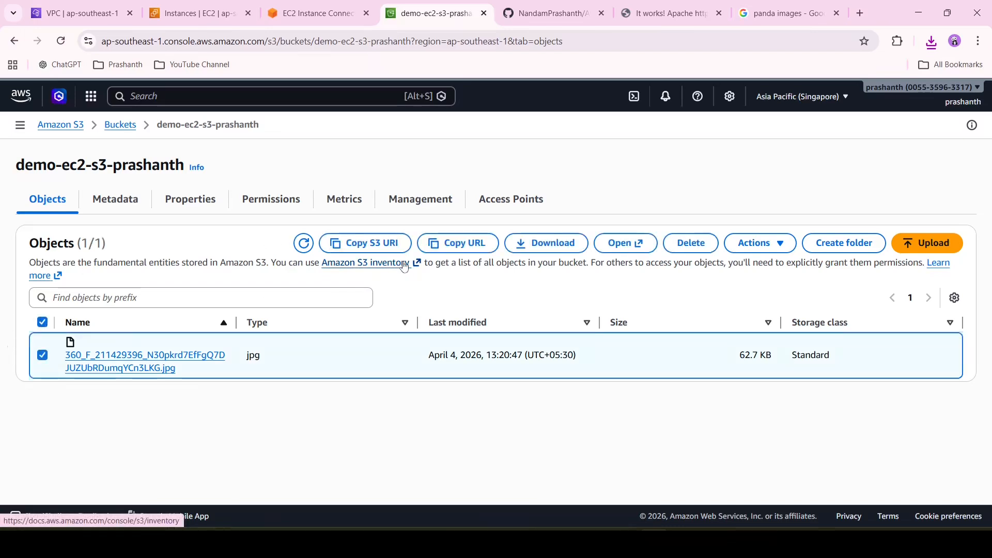
left_click(632, 243)
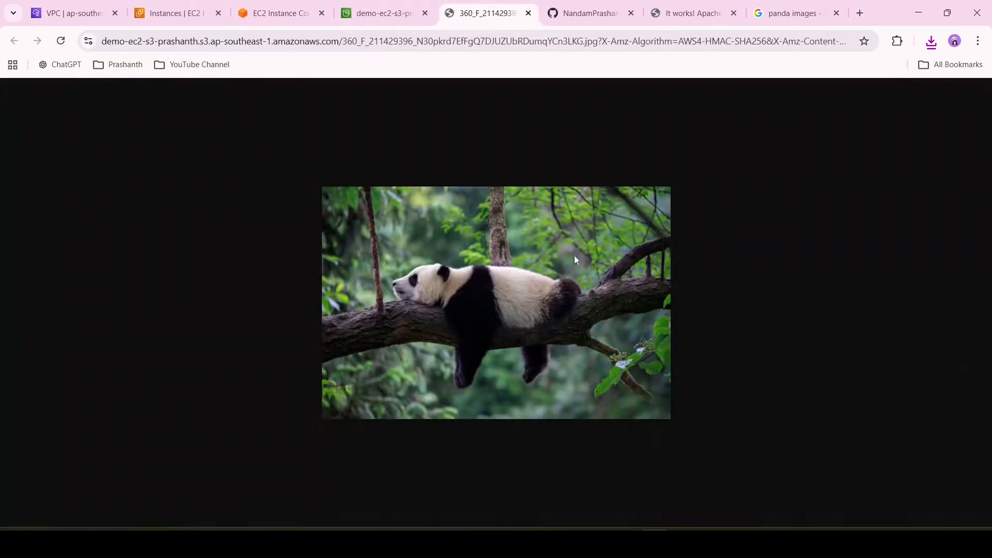
left_click(528, 13)
Review the bucket's permissions, including its Block public access settings and bucket policy
left_click(261, 211)
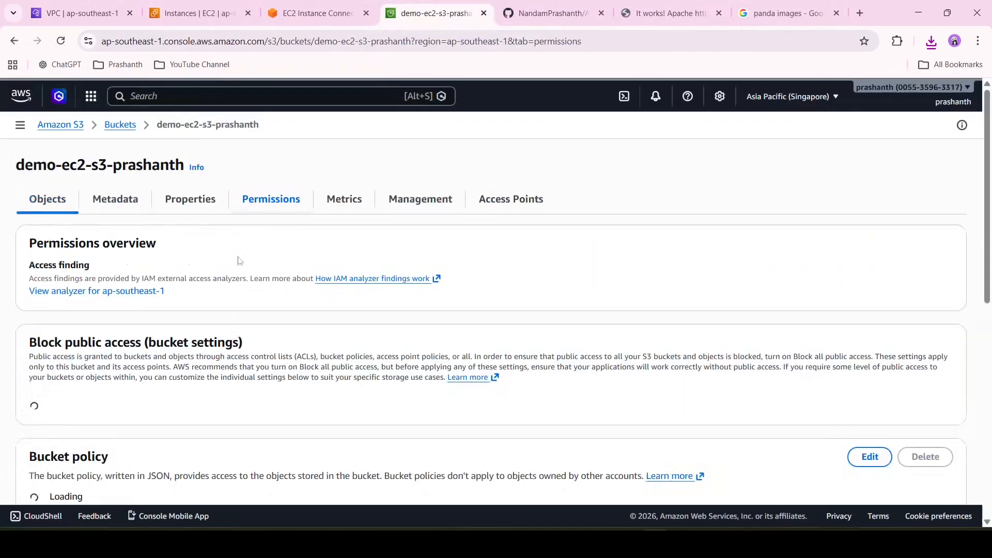
scroll(237, 347, "down", 2)
scroll(203, 355, "up", 2)
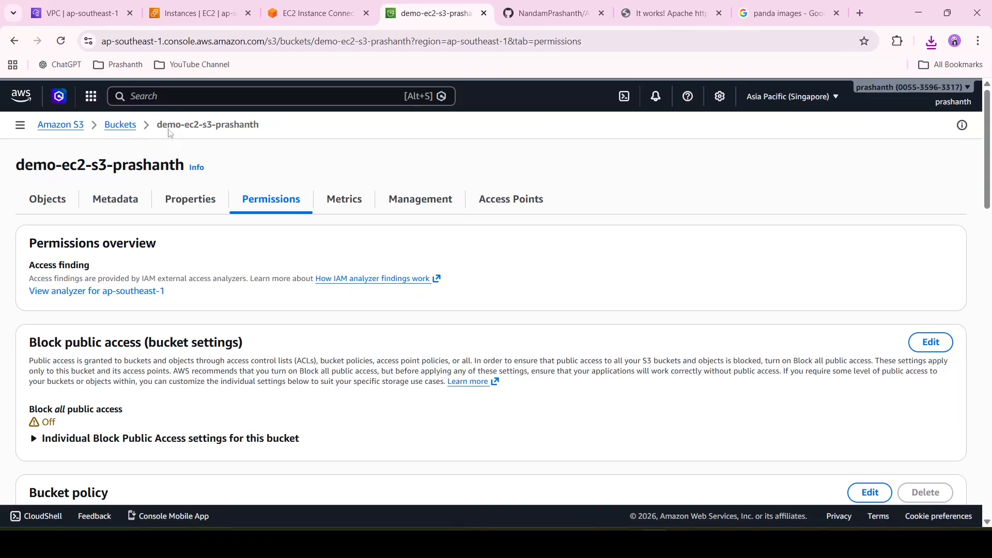
Go back to the list of general purpose buckets and reopen the demo bucket to see its objects
left_click(106, 126)
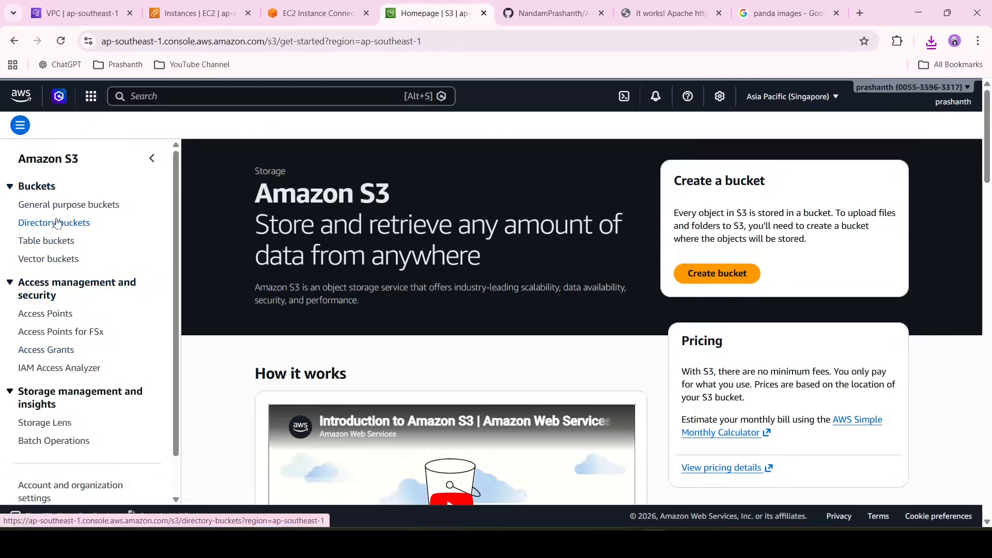
scroll(69, 212, "down", 1)
scroll(66, 231, "up", 1)
left_click(69, 205)
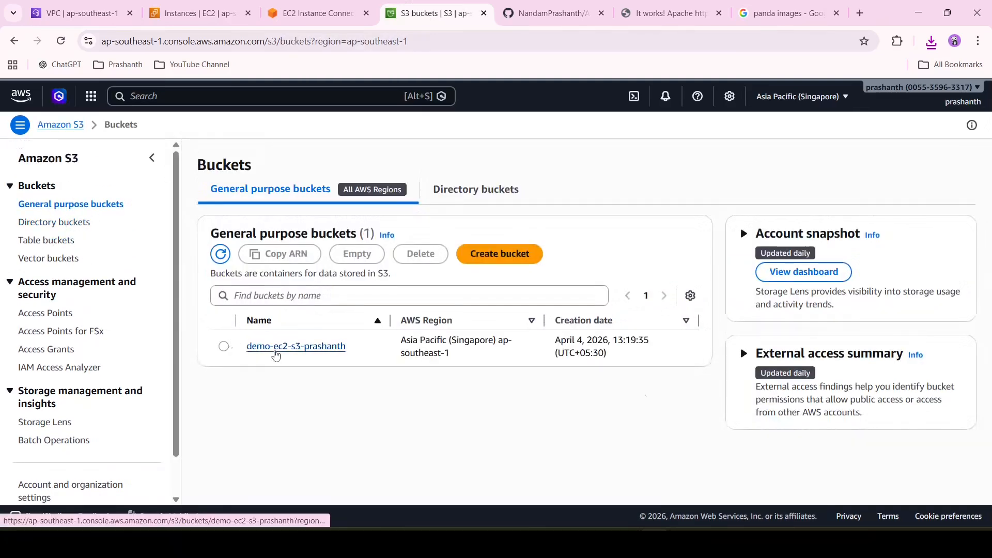
left_click(276, 352)
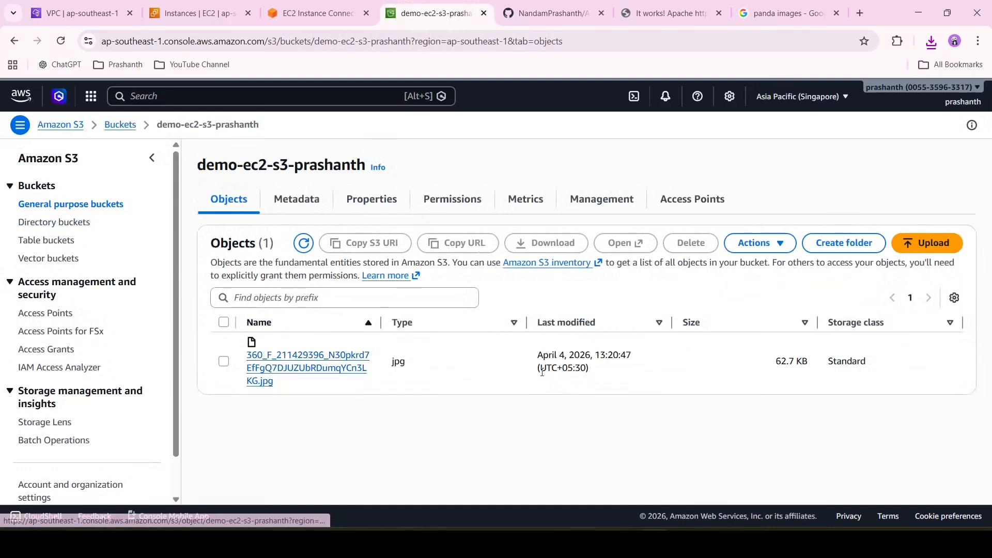
Duplicate the EC2 Instances browser tab and open the details of the EC2-2TIER-DEMO instance in the original tab
mouse_move(293, 4)
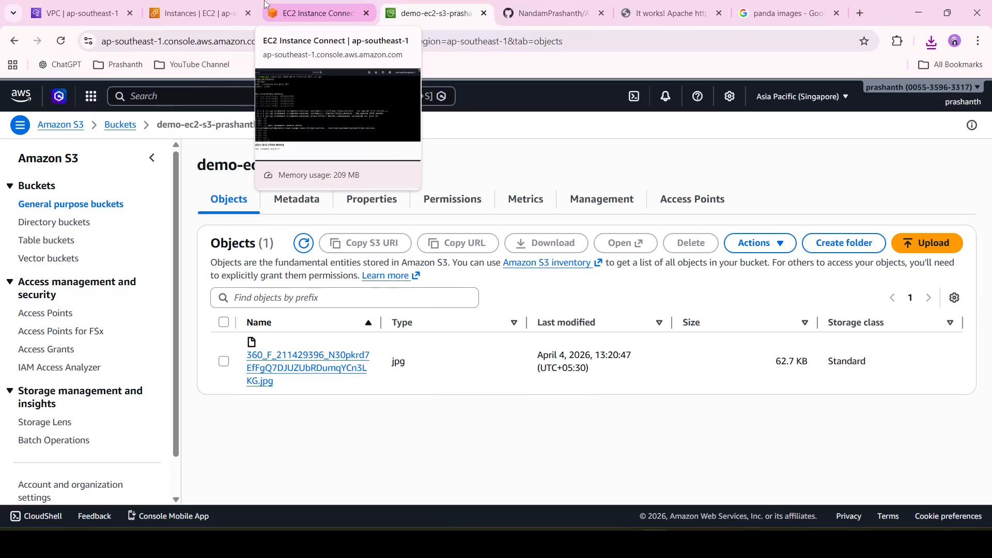
mouse_move(201, 4)
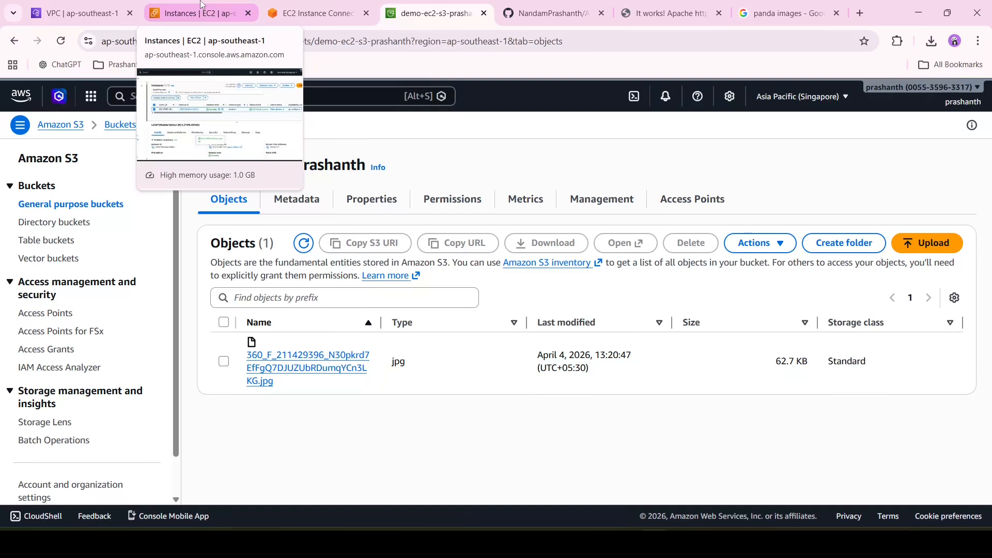
left_click(202, 5)
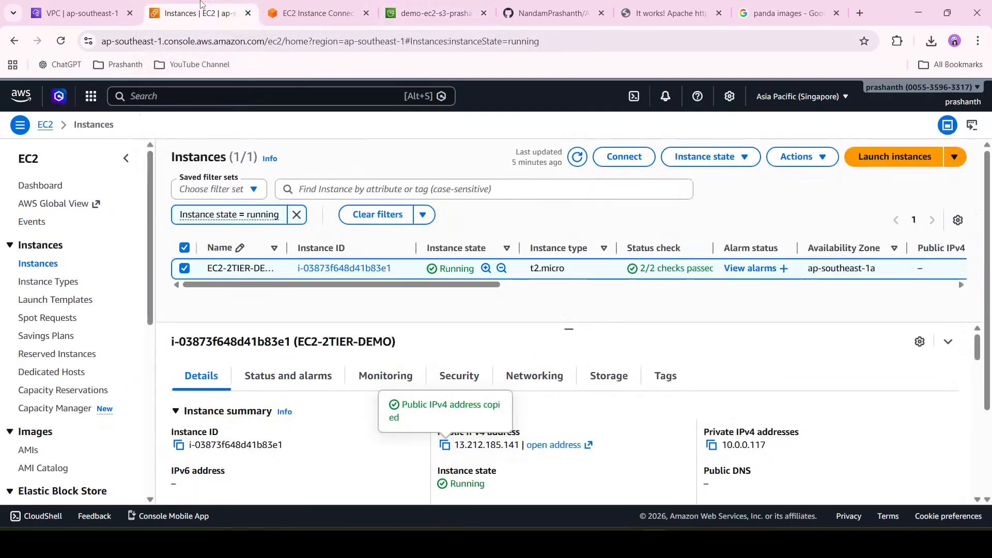
right_click(205, 7)
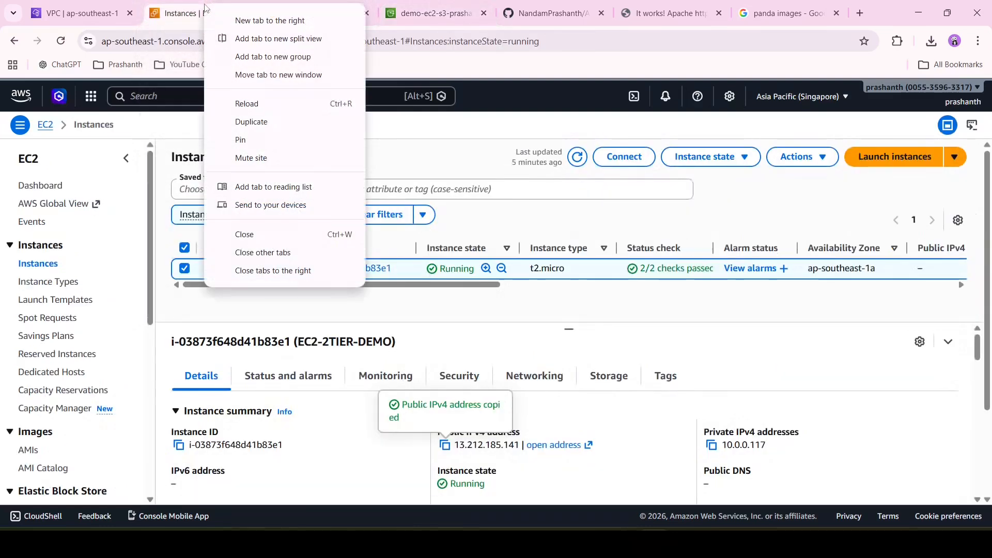
left_click(245, 123)
left_click(233, 8)
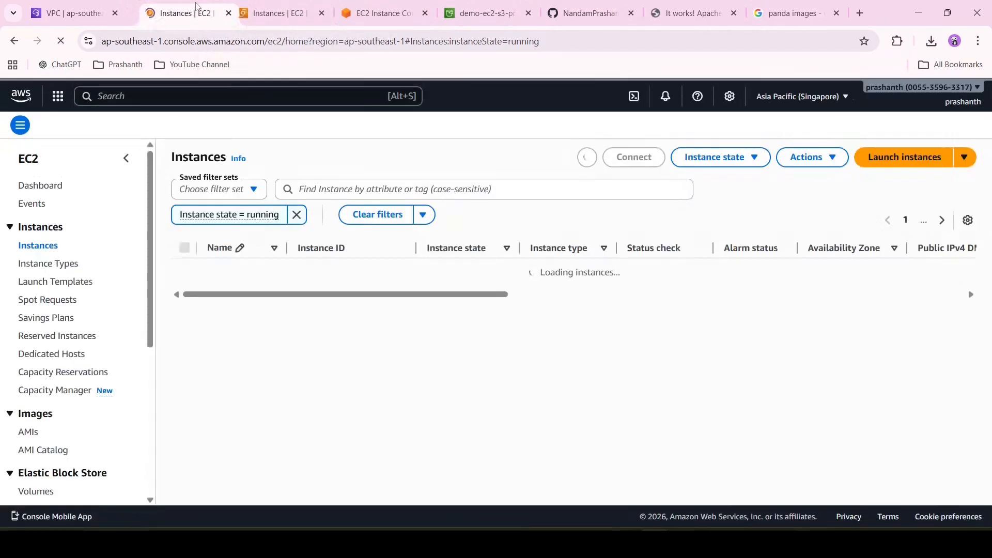
left_click(239, 7)
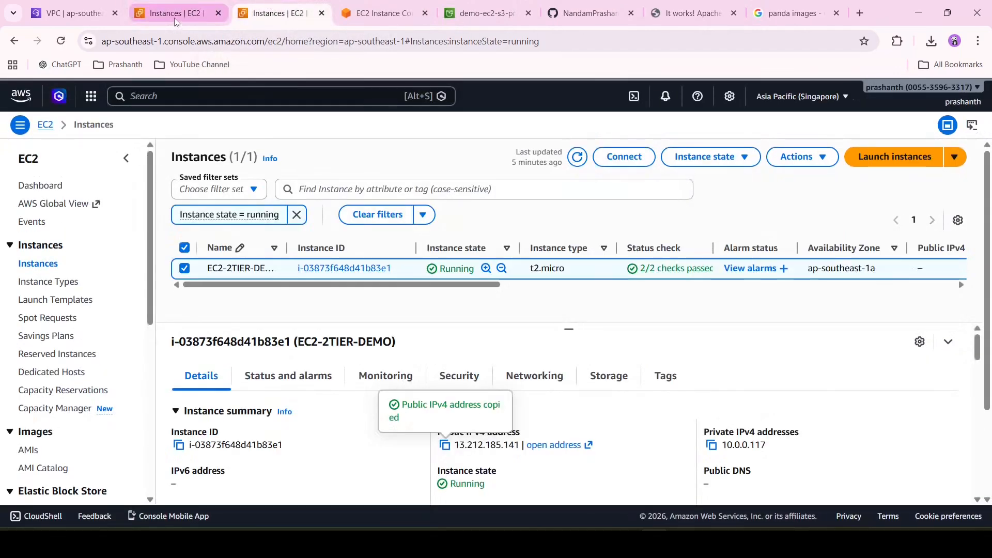
left_click(332, 268)
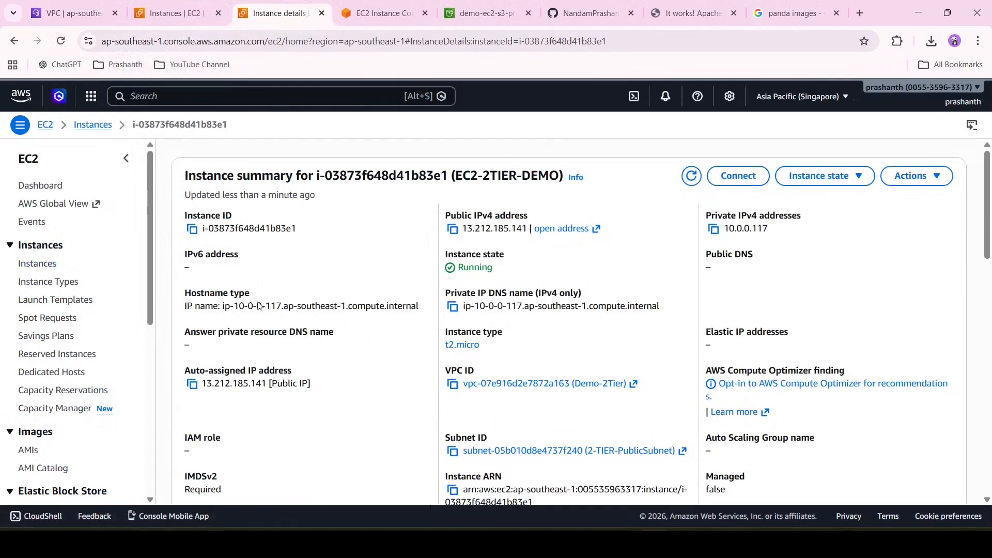
In the other Instances tab, go to IAM through Console Home and open the list of roles
left_click(124, 4)
left_click(132, 6)
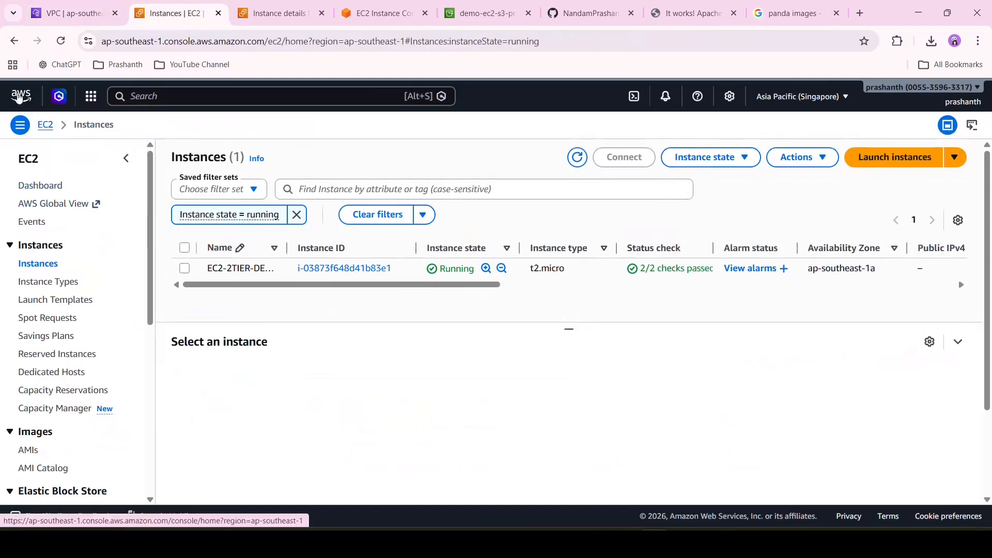
left_click(20, 95)
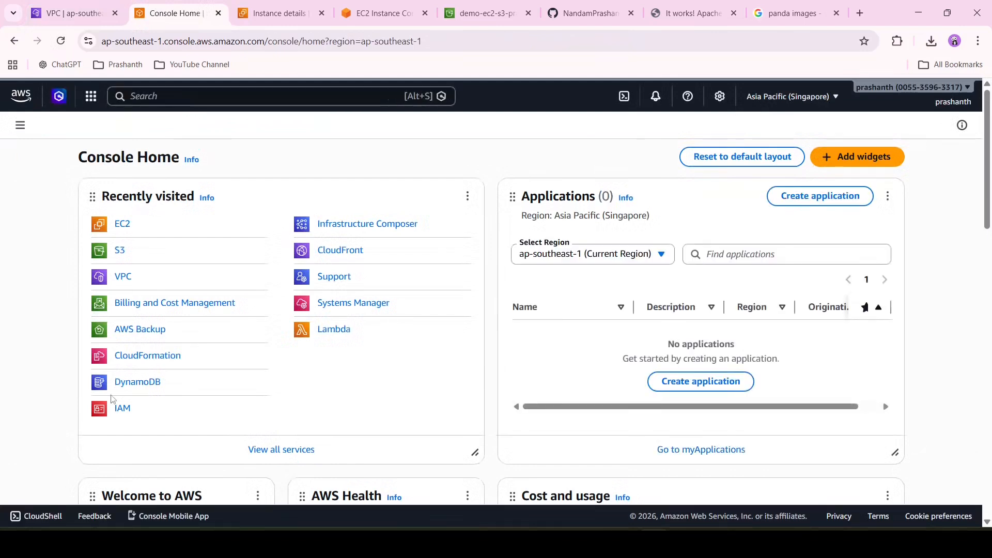
left_click(123, 415)
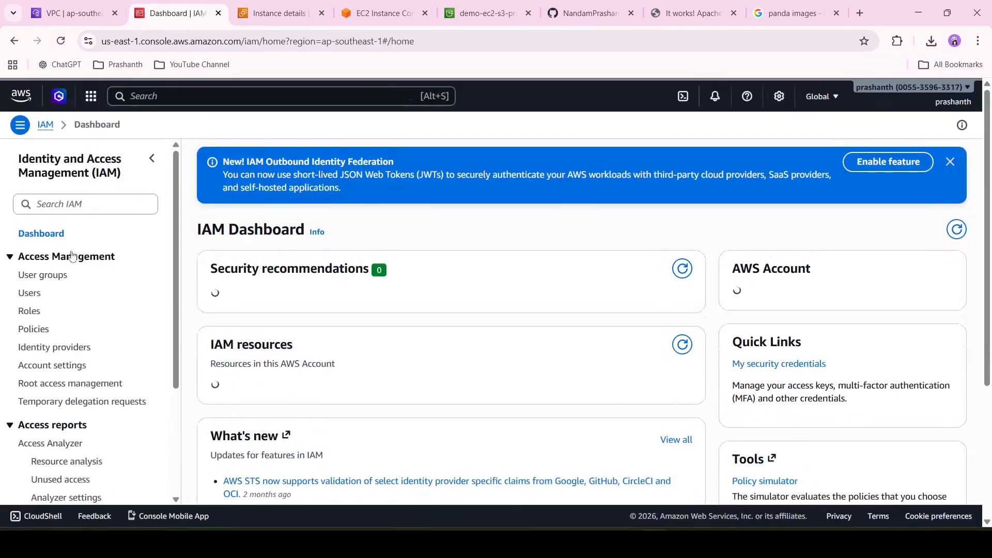
left_click(36, 312)
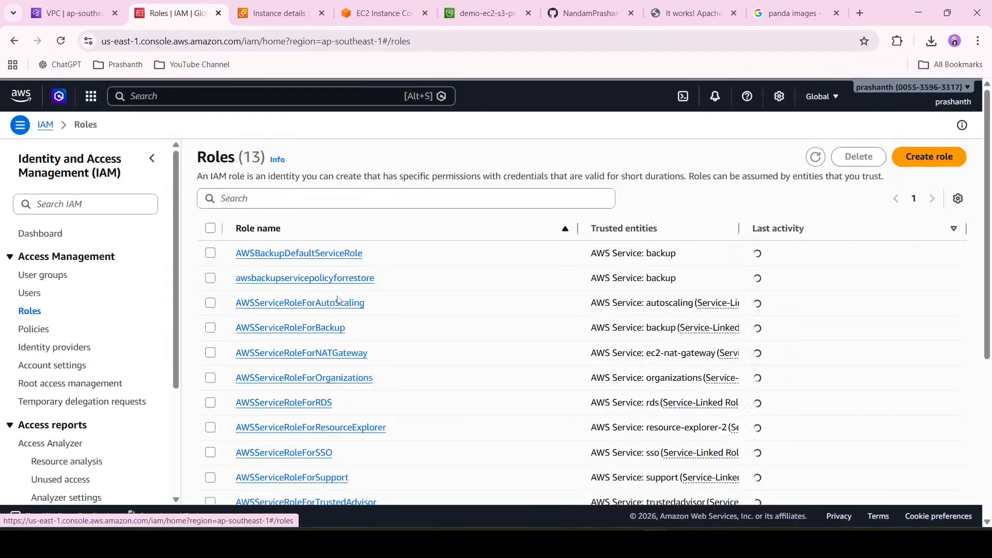
scroll(388, 317, "down", 3)
scroll(389, 317, "up", 3)
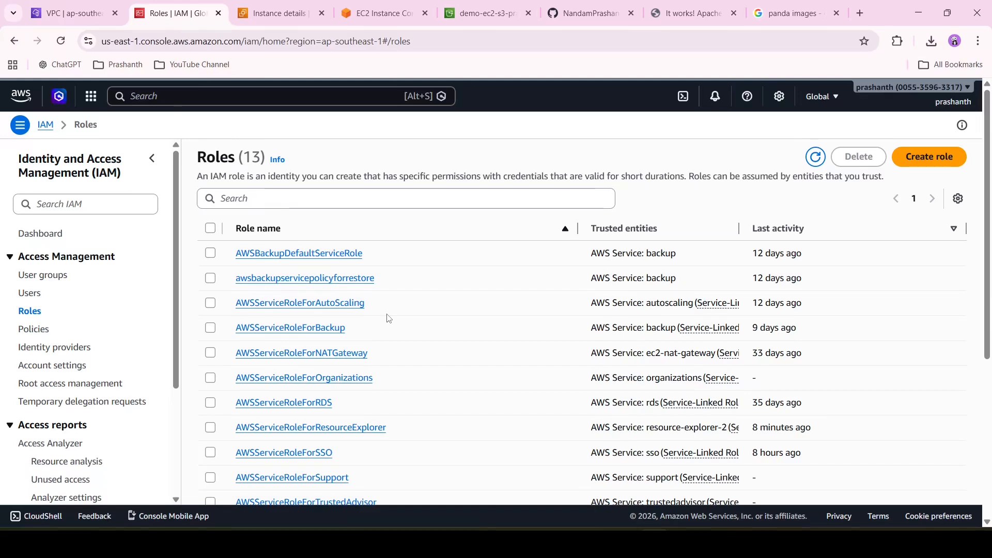
Start creating a role with AWS service as the trusted entity type and EC2 as the service and use case
left_click(954, 157)
scroll(336, 404, "down", 1)
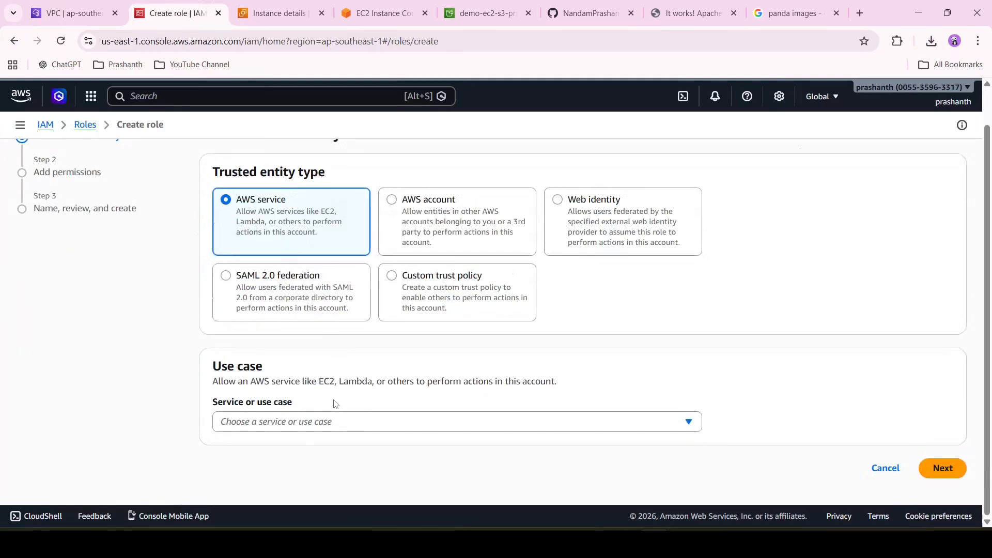
left_click(344, 427)
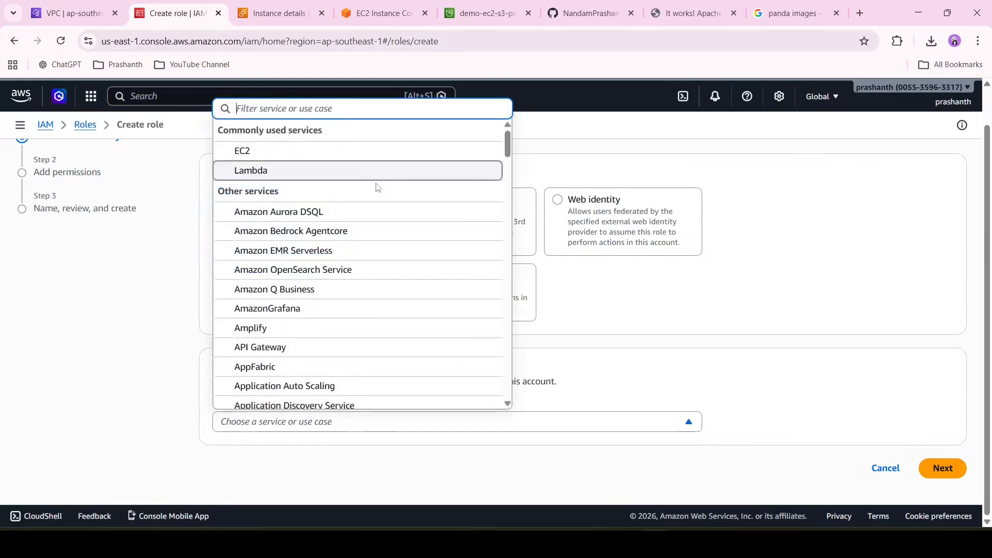
left_click(404, 157)
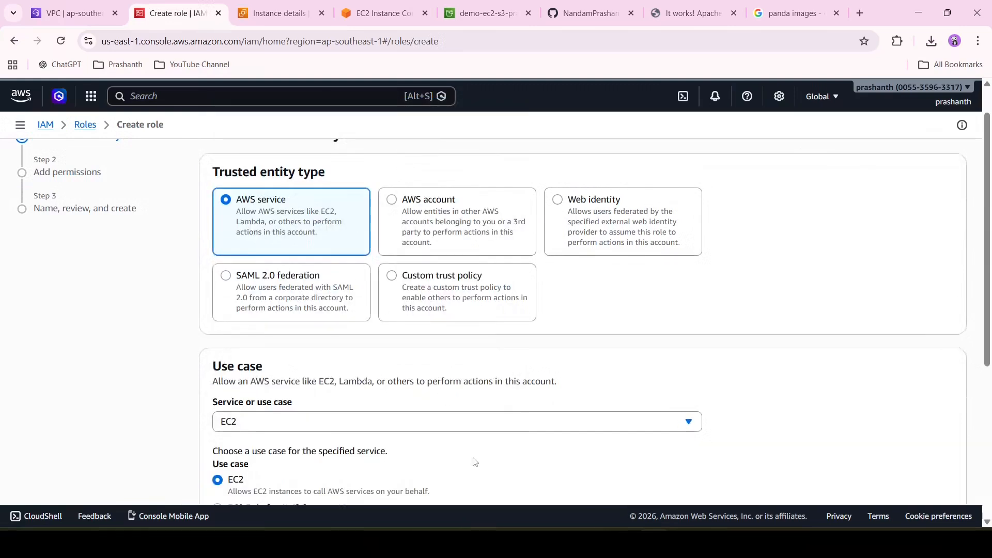
scroll(474, 461, "down", 5)
scroll(577, 396, "down", 1)
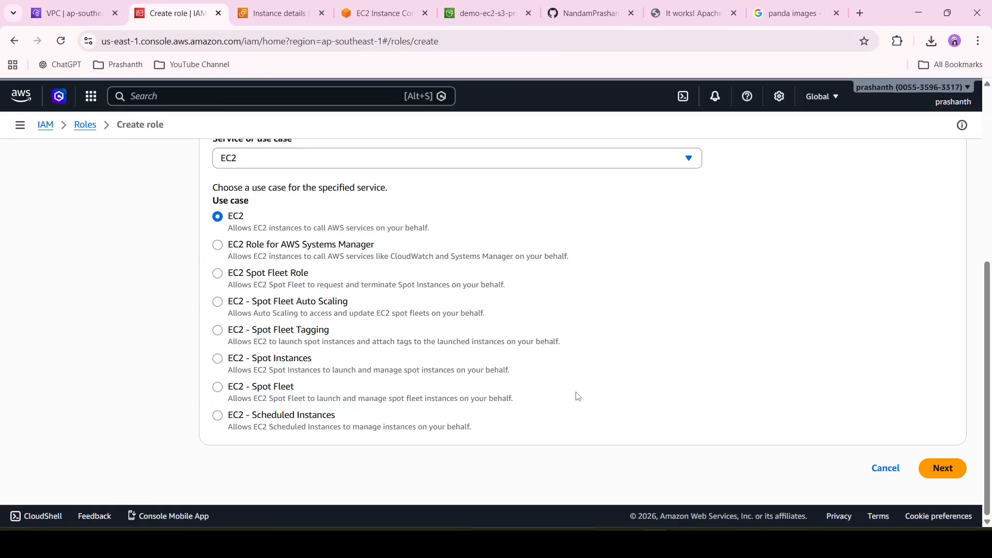
left_click(942, 469)
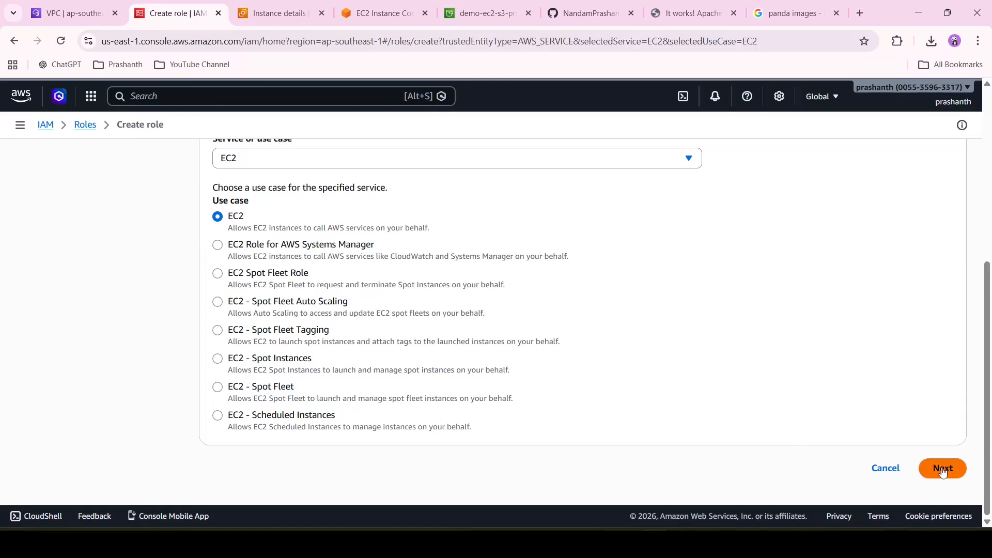
Search the permissions policies for s3, select AmazonS3FullAccess for the new role, and continue to the review stage
left_click(301, 270)
type("s3")
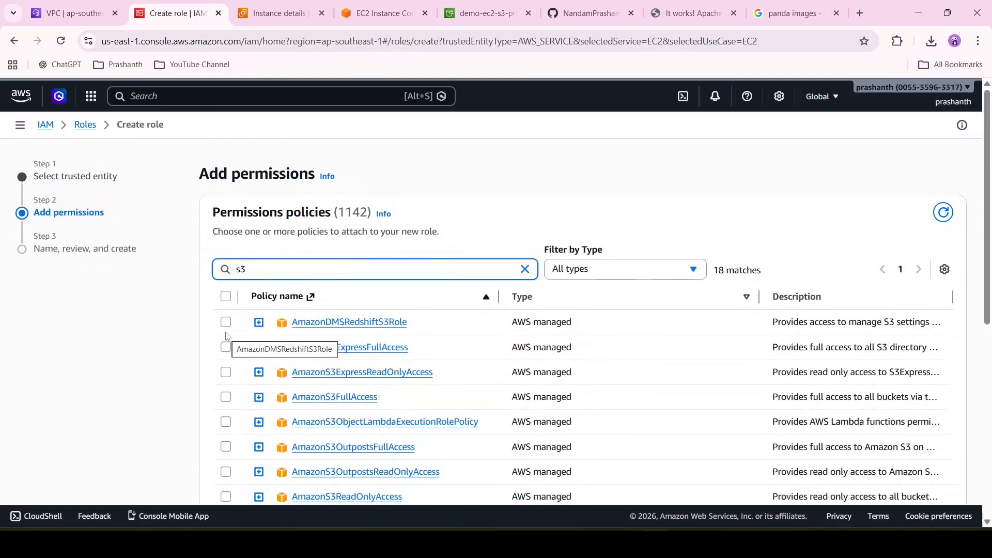
left_click(226, 398)
scroll(636, 437, "down", 7)
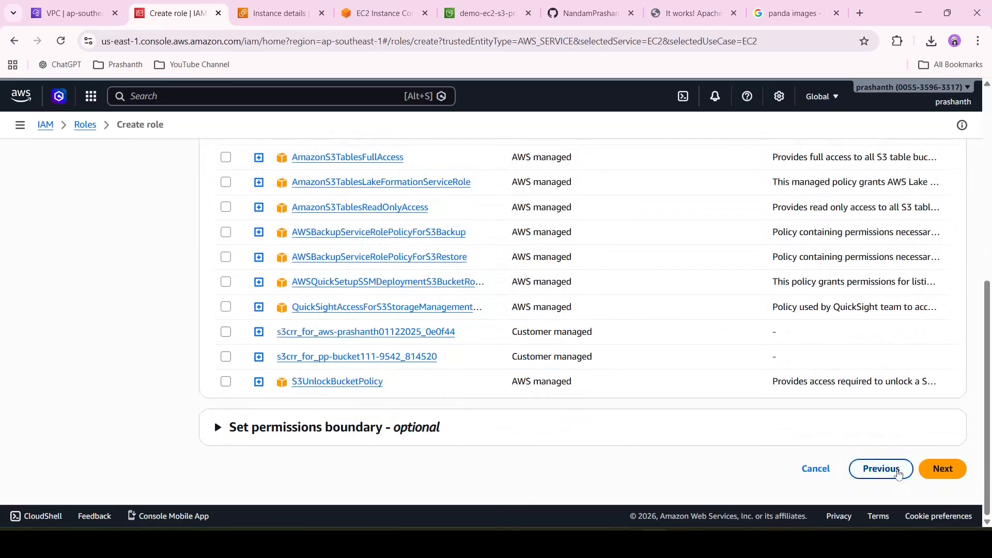
left_click(943, 469)
Name the role 2tierdemos3accesstoec2 and create it with the default description and no tags
left_click(620, 267)
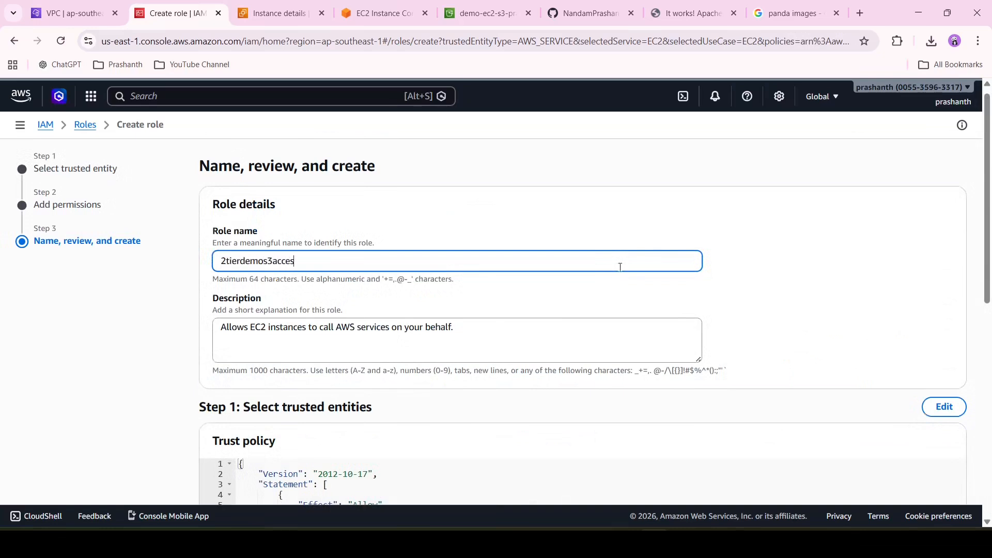
type("c2")
scroll(621, 267, "down", 9)
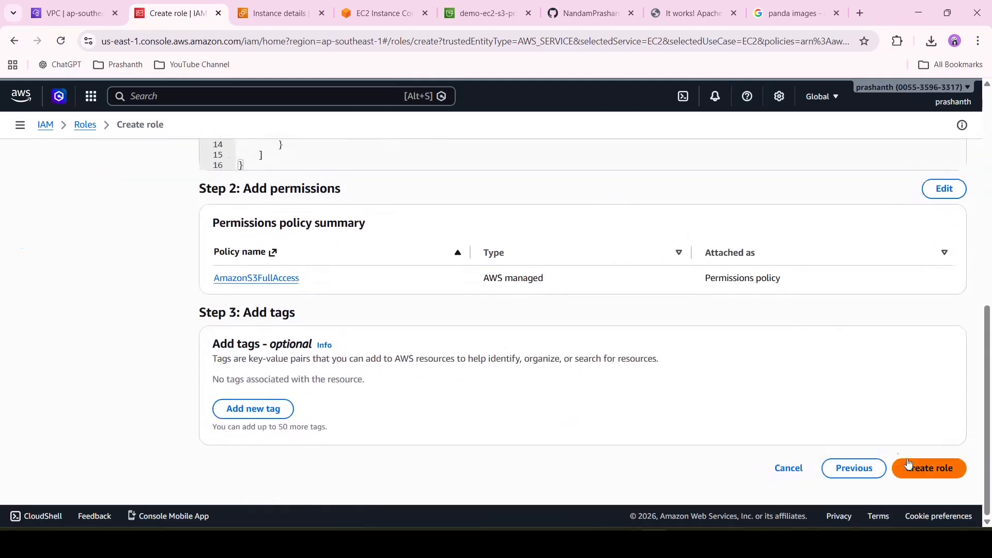
left_click(950, 471)
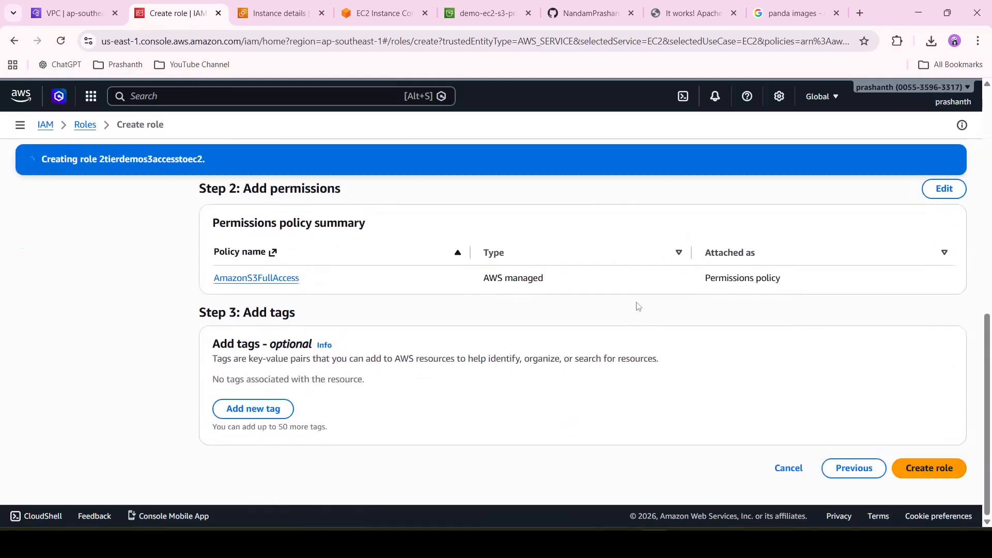
Attach the IAM role 2tierdemos3accesstoec2 to the EC2-2TIER-DEMO instance
left_click(274, 13)
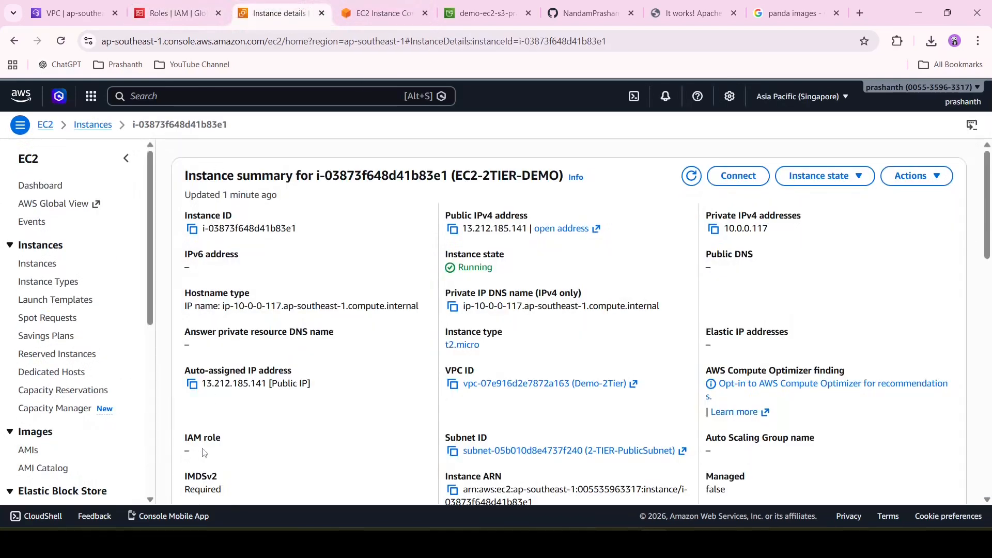
left_click(930, 175)
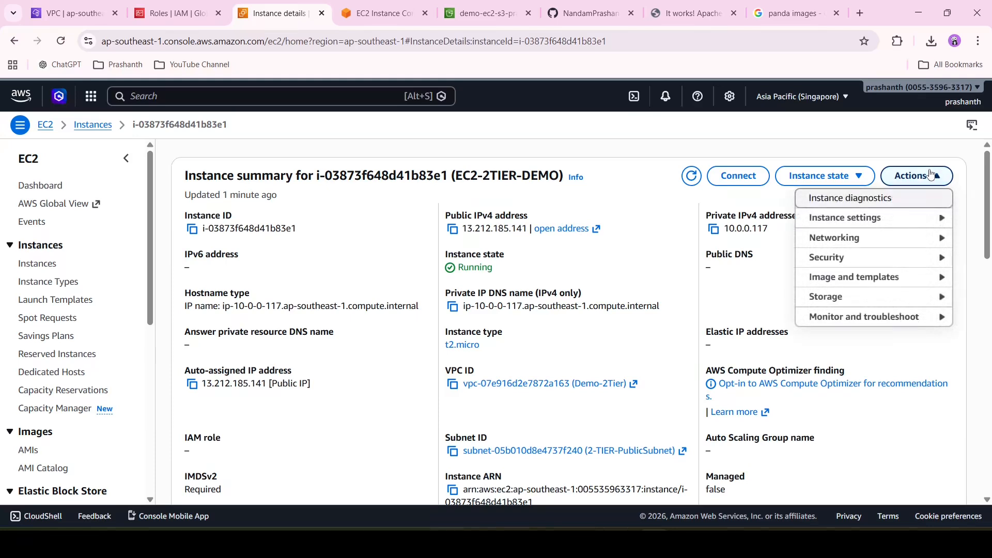
mouse_move(893, 265)
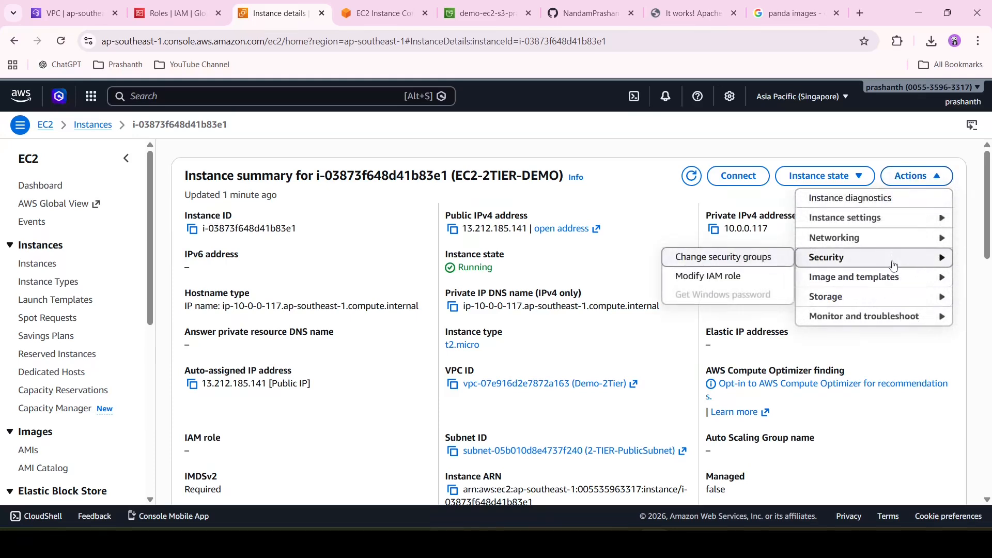
left_click(754, 278)
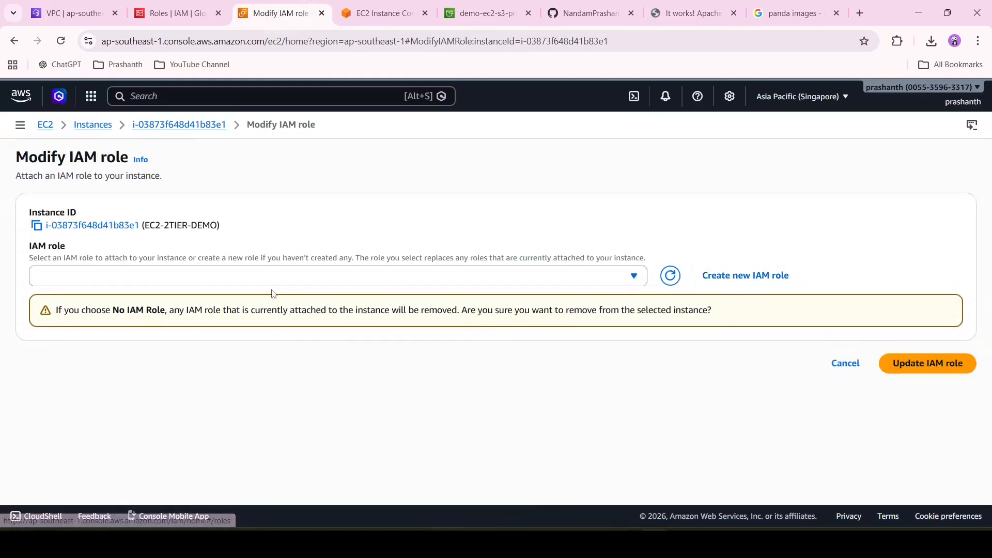
left_click(279, 283)
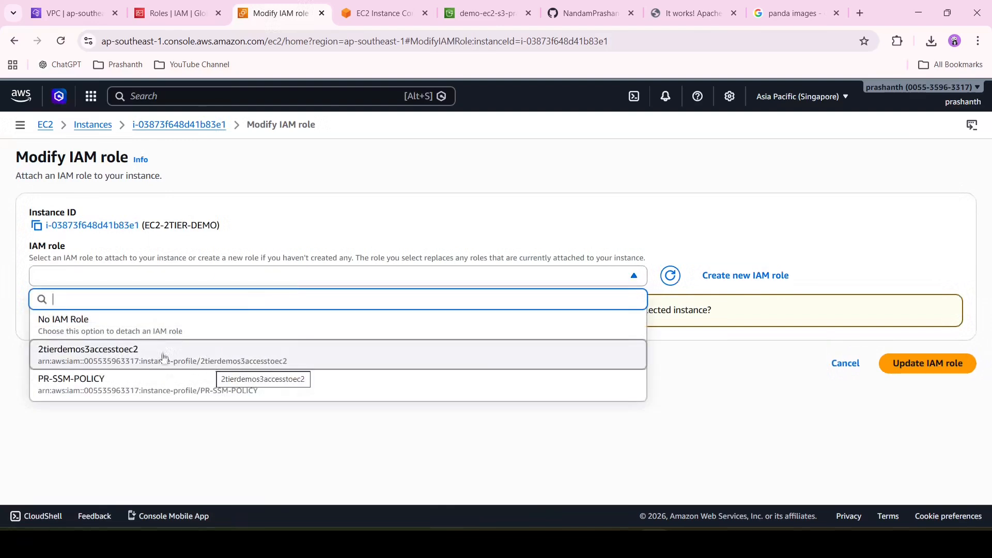
left_click(128, 357)
left_click(957, 321)
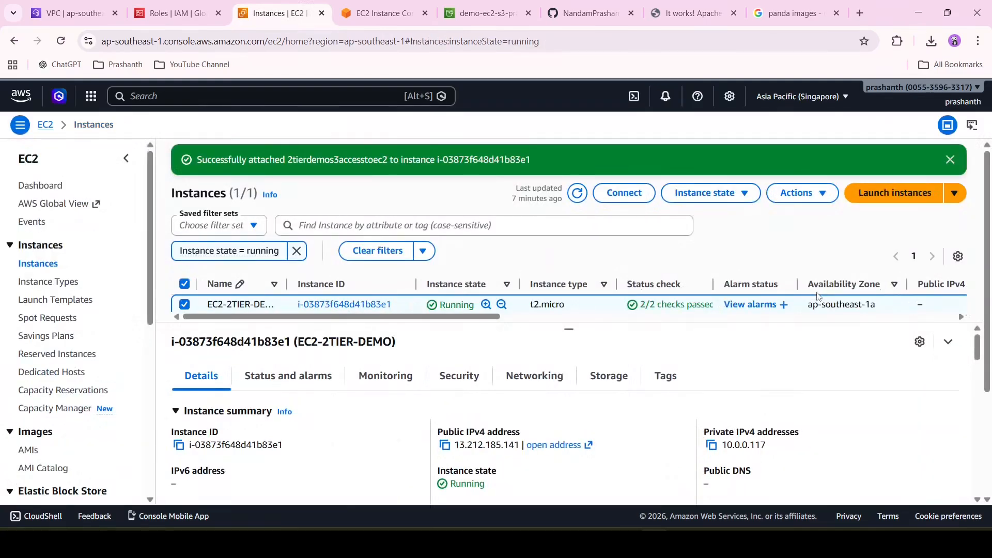
Install the AWS CLI from the instance's terminal session with sudo yum install aws-cli -y
left_click(381, 13)
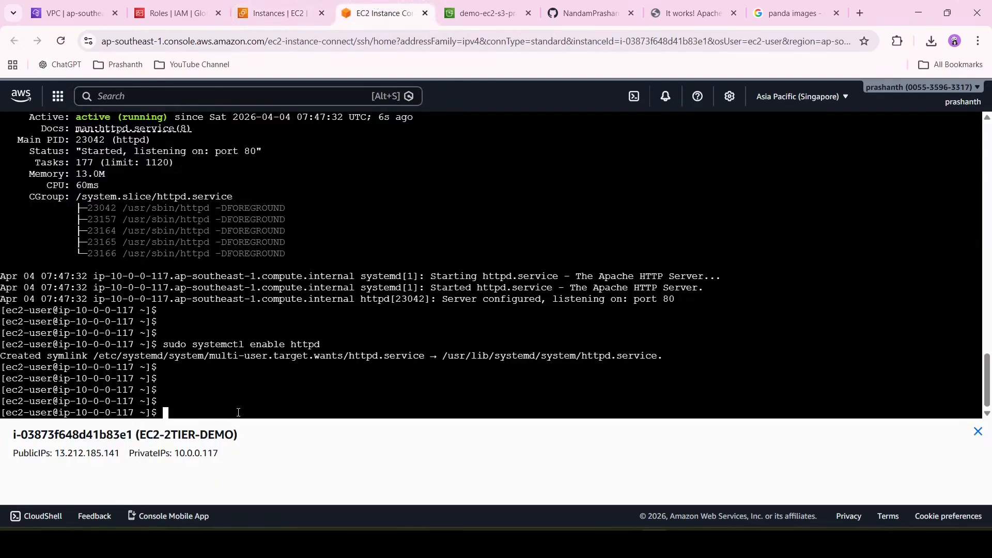
key("Return")
type("sy")
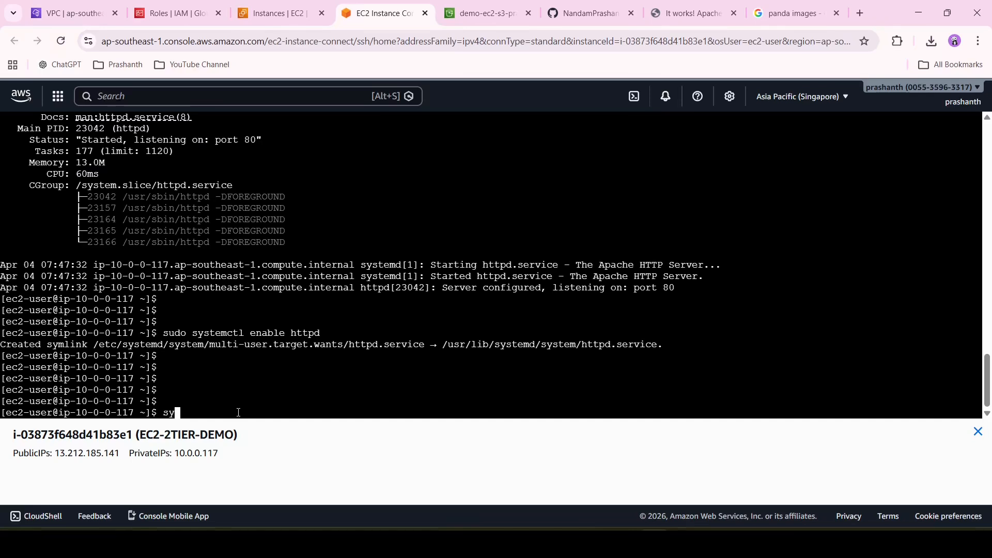
key("BackSpace")
type("udo yum install aws-cli -y")
key("Return")
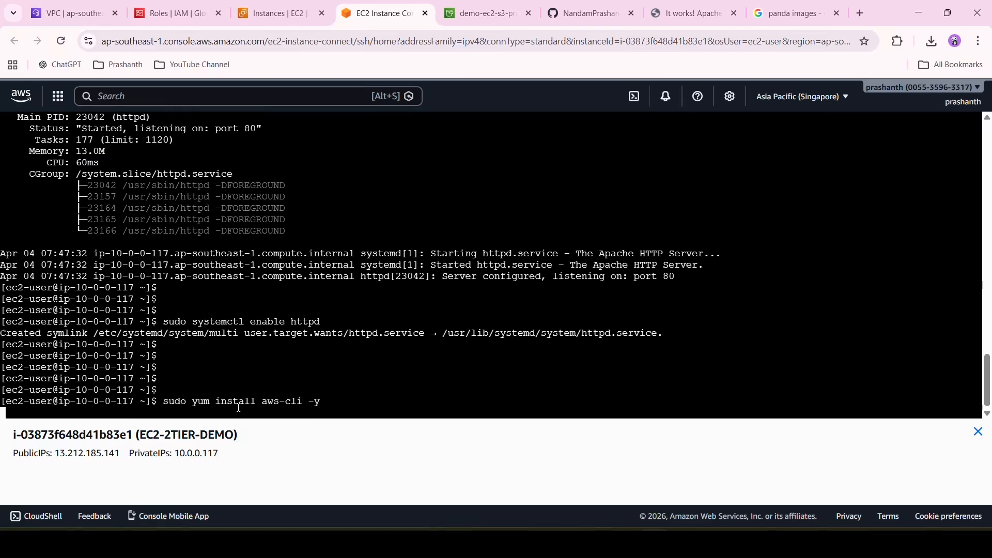
key("Return")
key("Return")
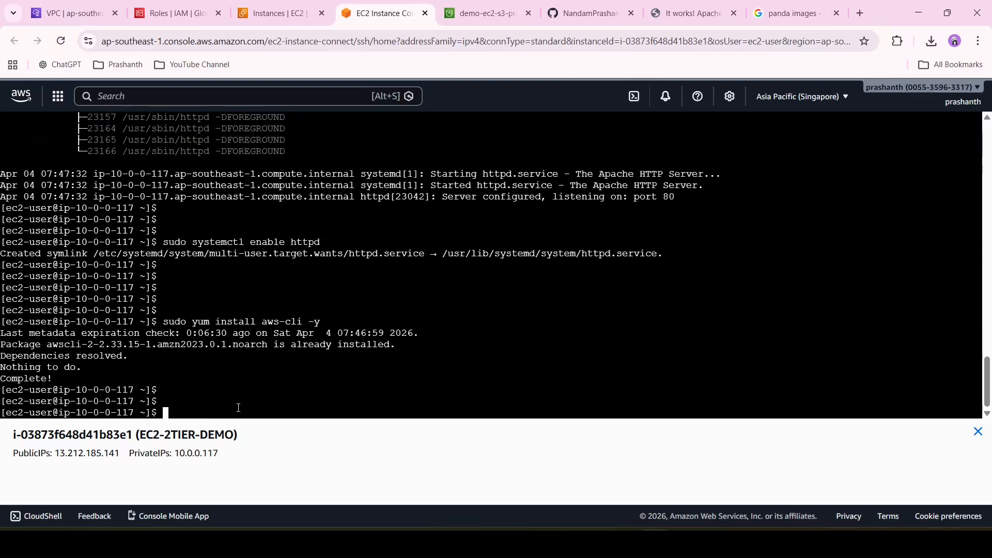
List the S3 buckets from the instance's terminal, correcting the mistyped aws s 3 ls to aws s3 ls
type("aws s 3 ls")
key("Return")
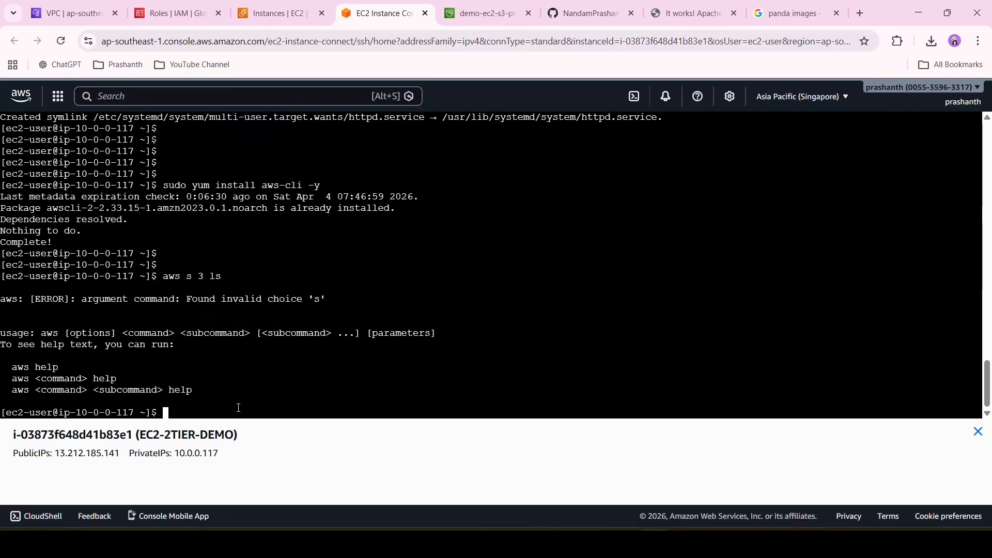
key("Return")
key("Return")
key("Up")
key("Left")
key("Left")
key("Left")
key("Left")
key("BackSpace")
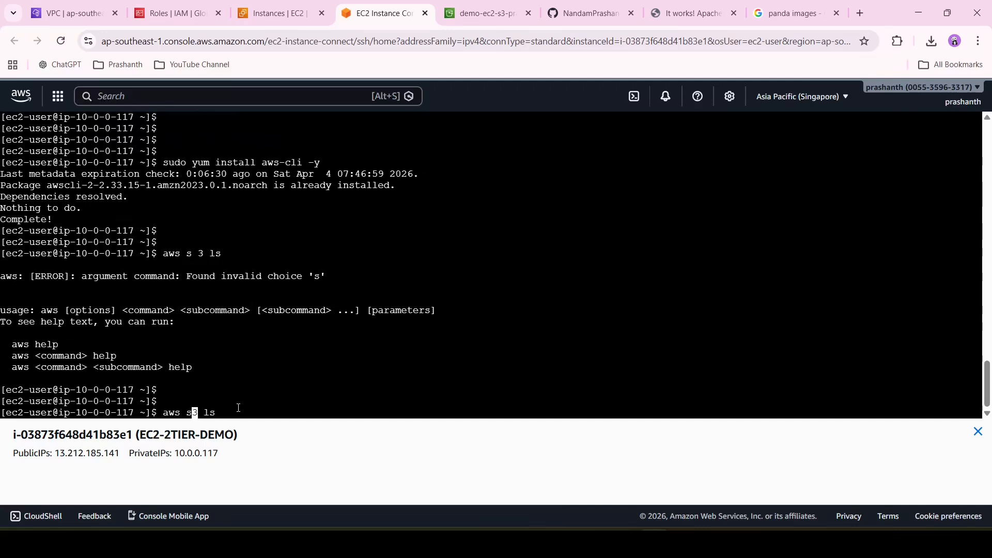
key("Return")
key("Return")
key("Return")
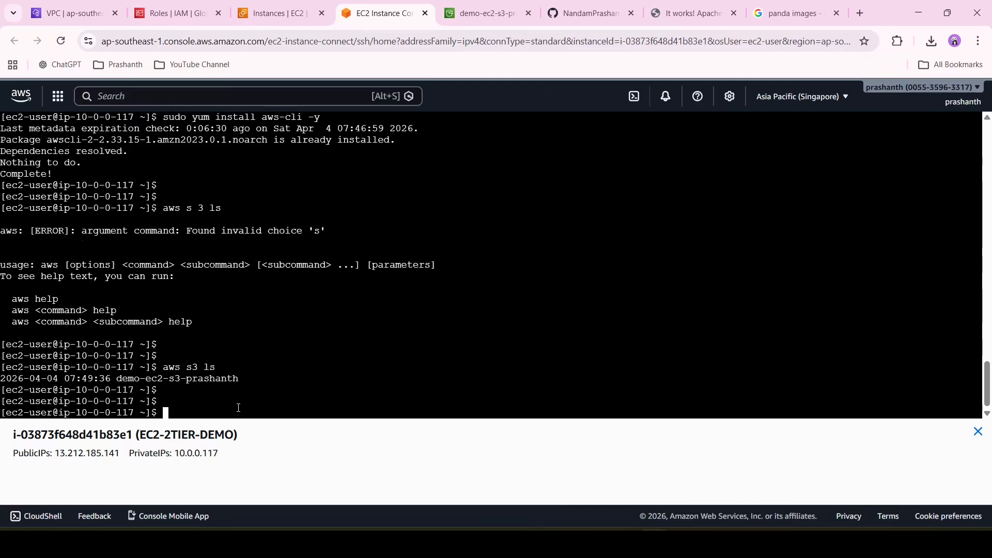
Compare the bucket name listed in the terminal with the bucket shown in the S3 console
left_click_drag(124, 379, 235, 380)
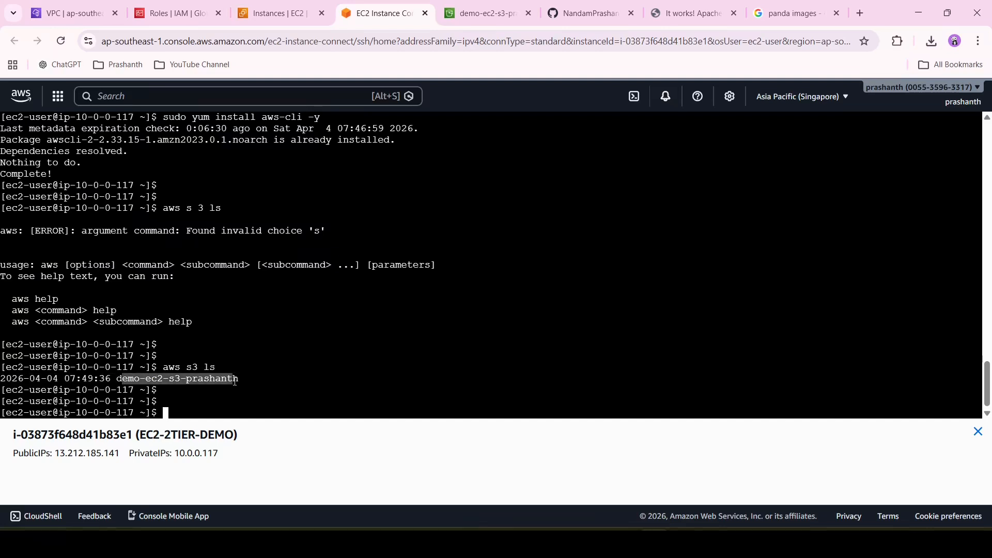
left_click(481, 12)
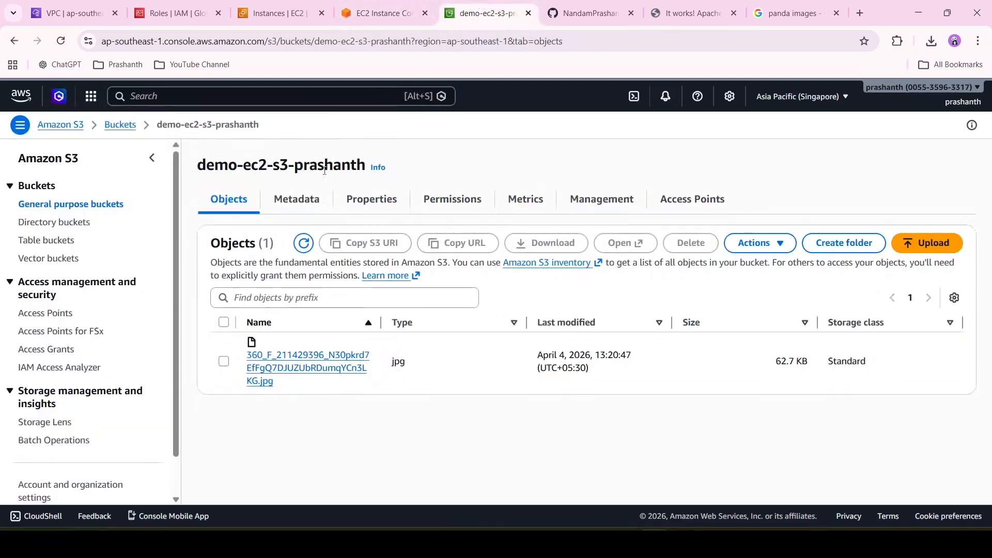
left_click(380, 12)
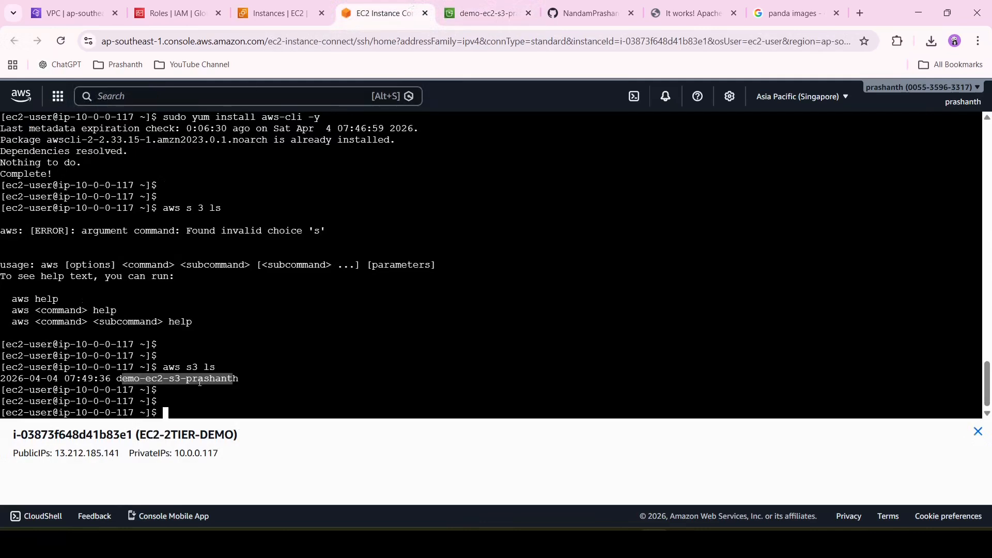
left_click(206, 403)
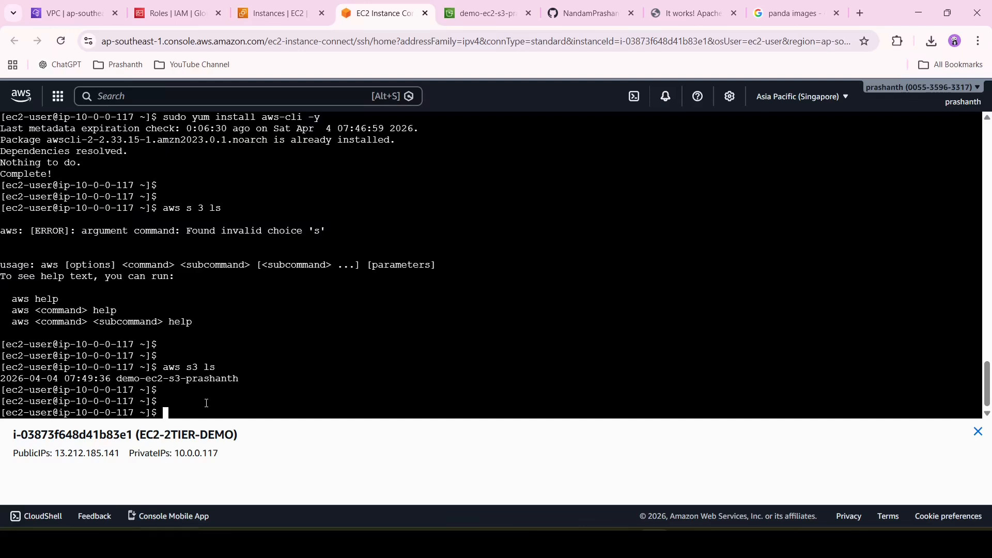
Change to the /var/www/html directory and list its contents with ls and ls -a
type("cd /var/www/html")
key("Return")
key("Return")
type("ls")
key("Return")
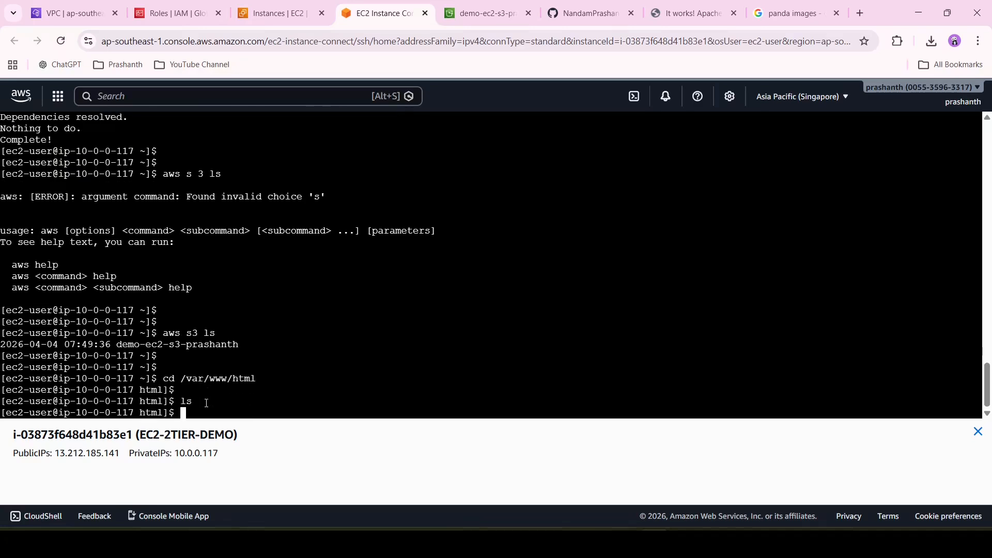
key("Return")
key("Return")
type("ls -")
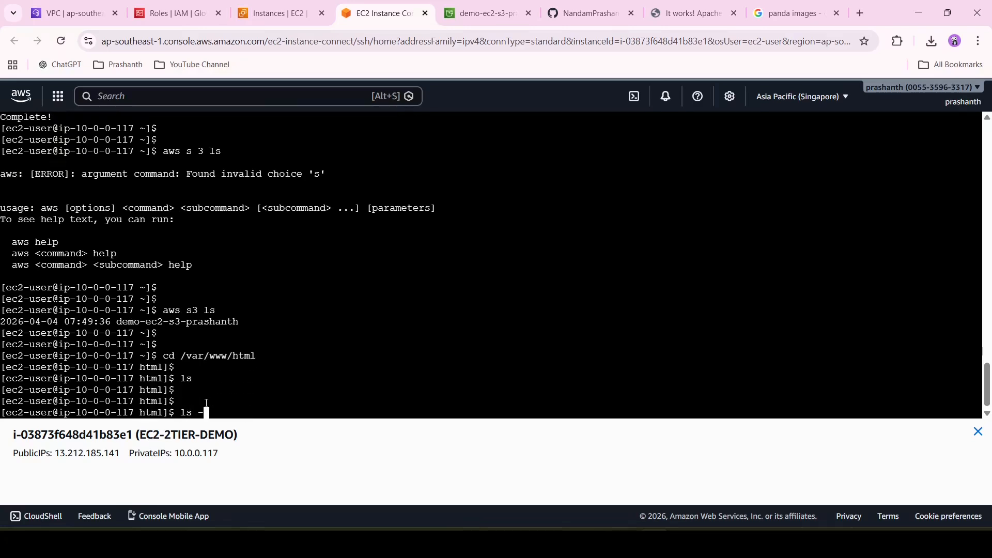
type("a")
key("Return")
key("Return")
key("Return")
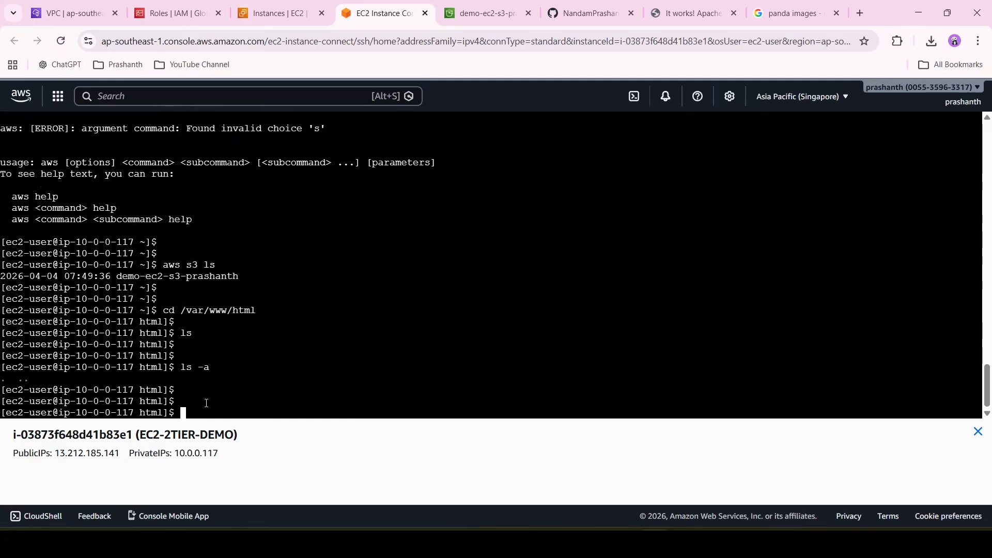
Open a new index.html in /var/www/html with sudo nano
type("sudo nano index.html")
key("Return")
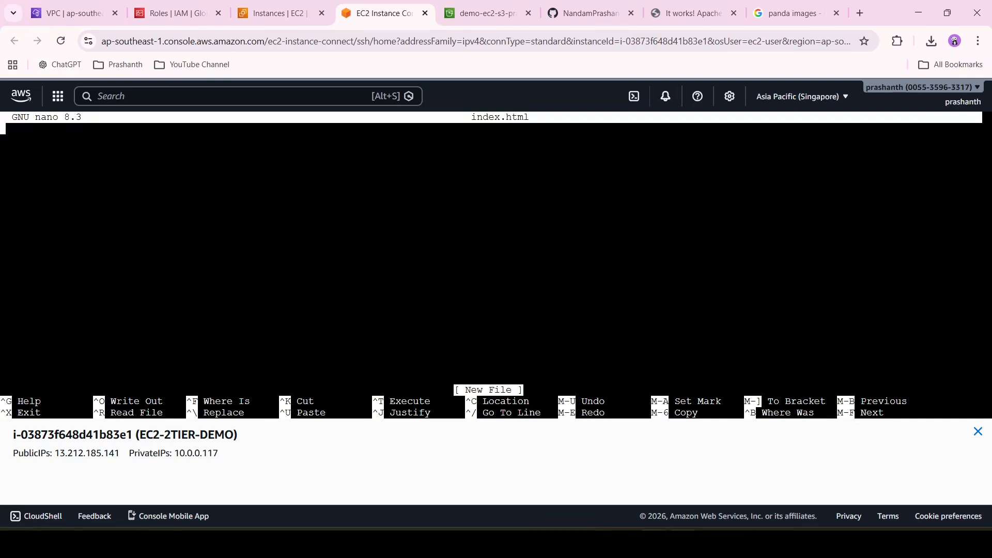
key("alt+Tab")
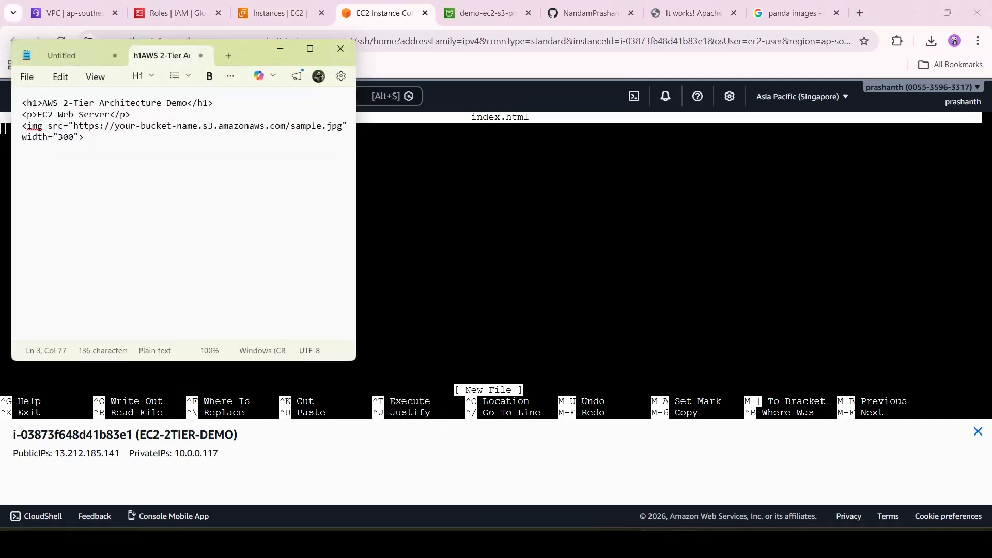
left_click(311, 49)
left_click_drag(103, 81, 335, 83)
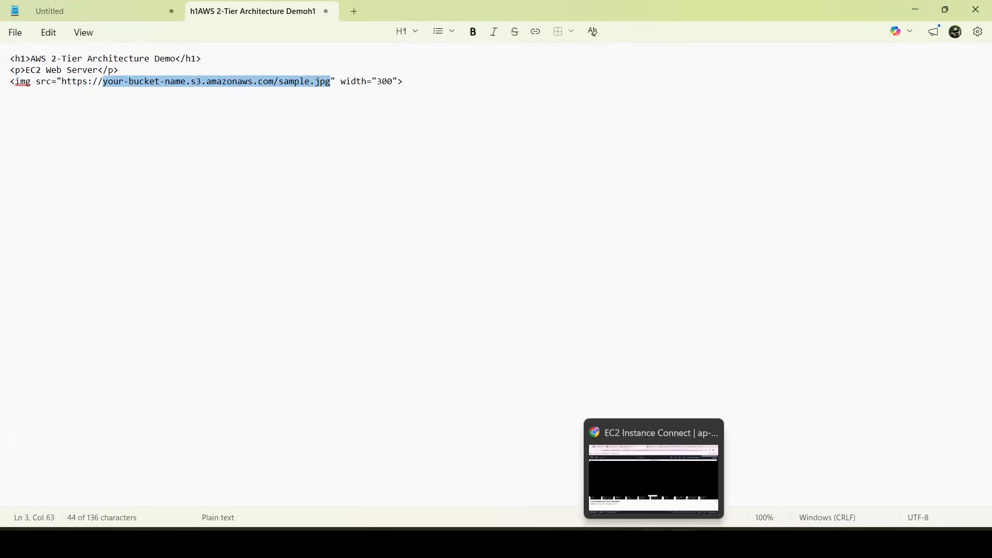
left_click(654, 543)
left_click(483, 13)
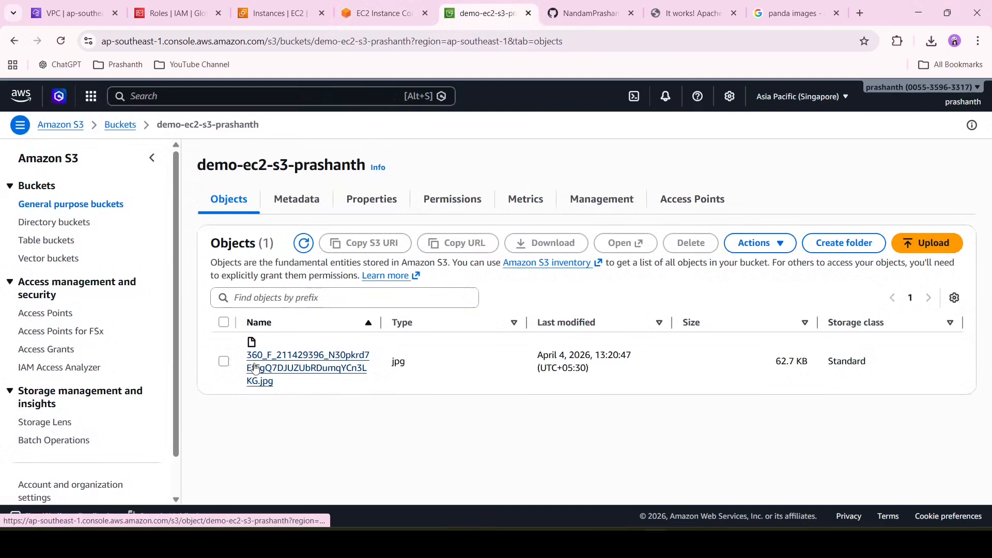
left_click(255, 368)
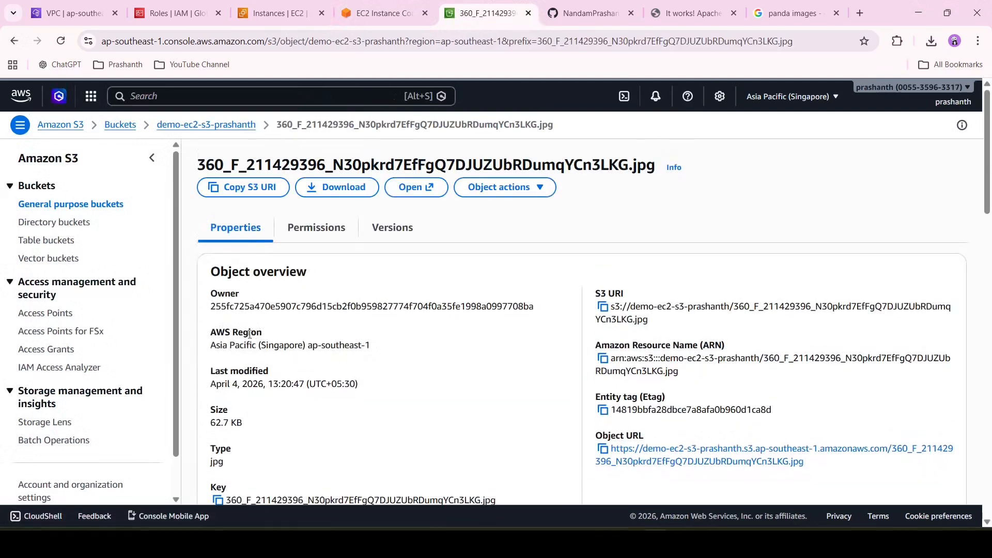
scroll(316, 340, "down", 1)
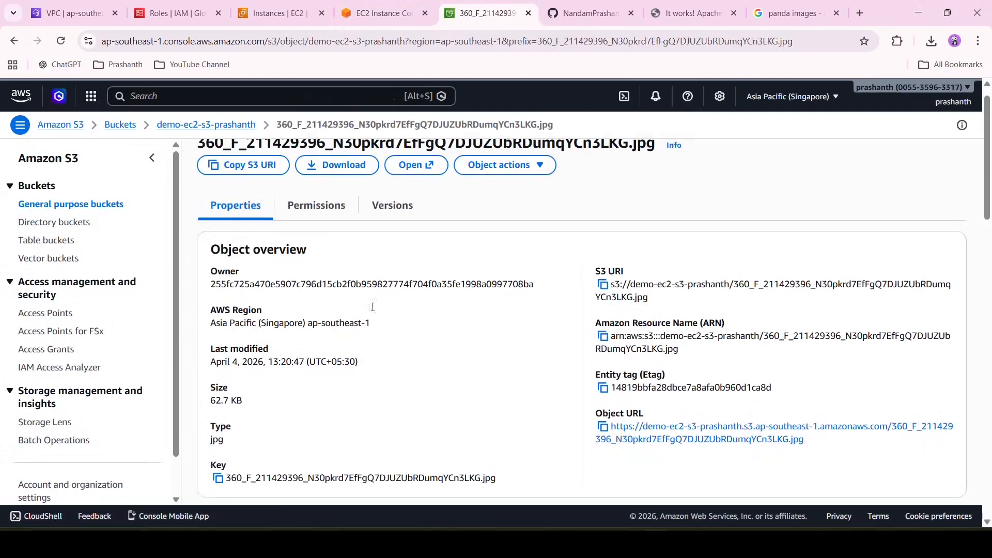
left_click(603, 285)
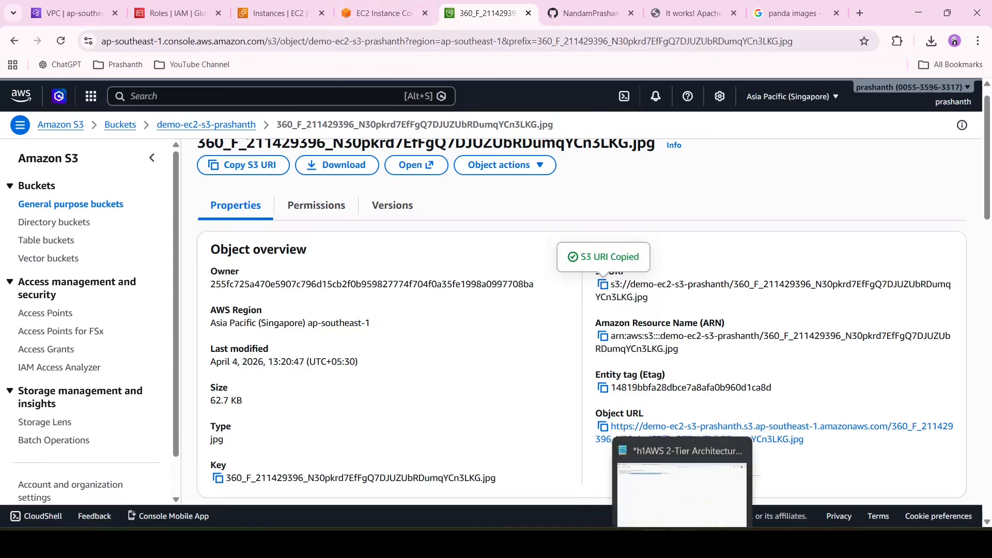
left_click(683, 543)
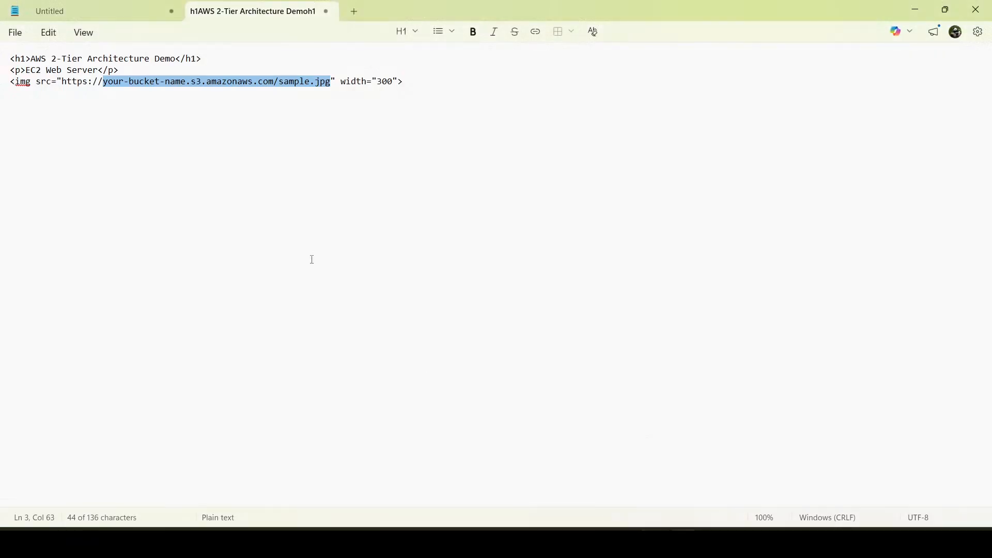
right_click(230, 86)
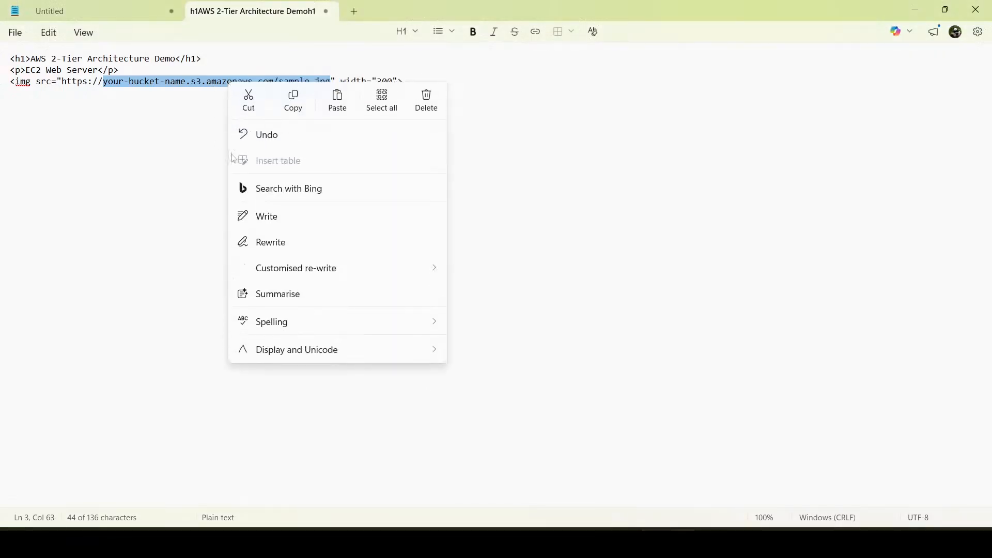
left_click(336, 102)
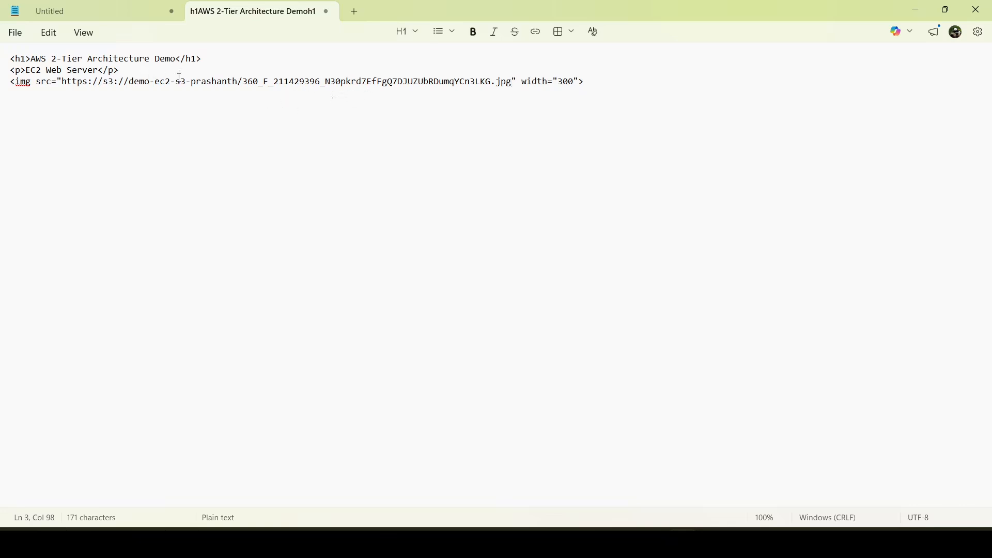
Copy the whole HTML snippet into index.html in nano, save the file and exit the editor
key("ctrl+a")
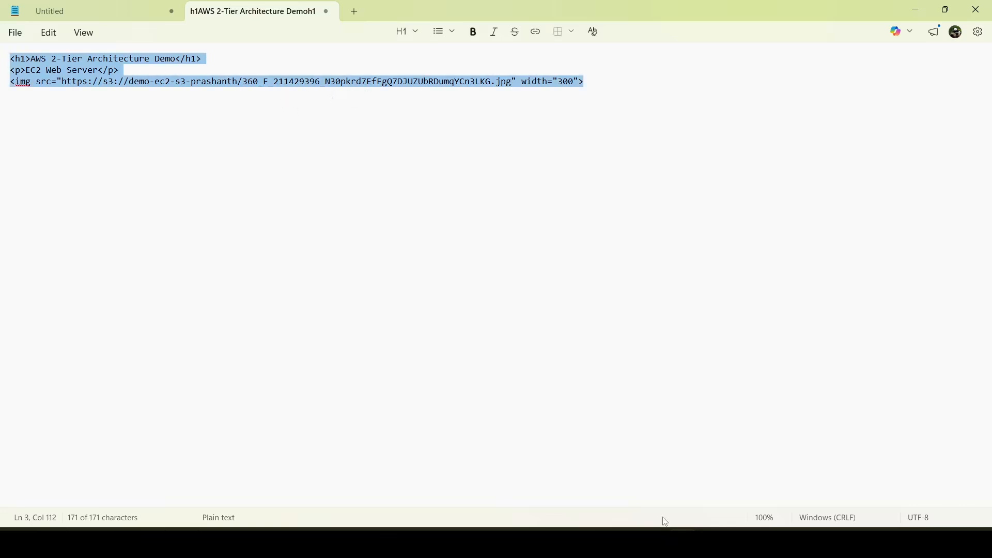
left_click(655, 542)
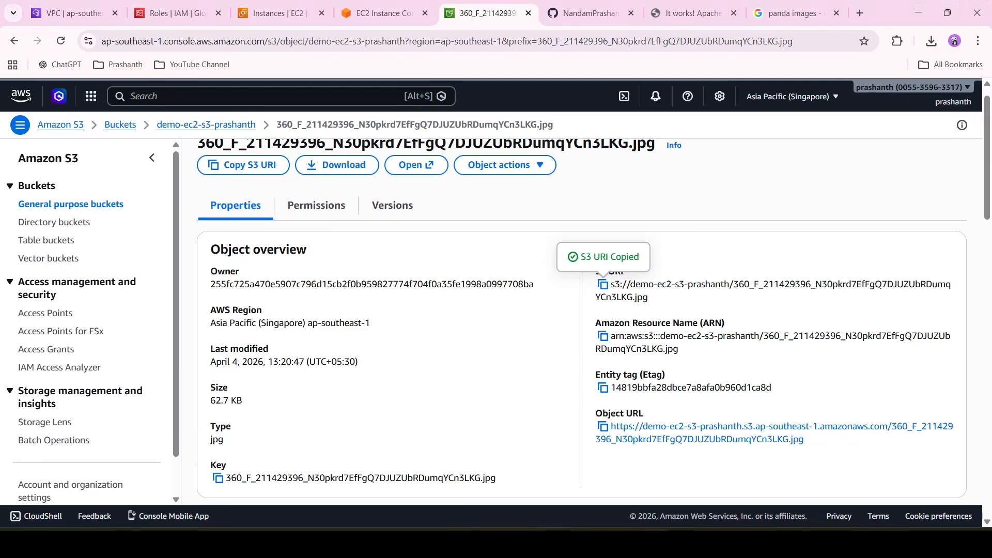
left_click(385, 13)
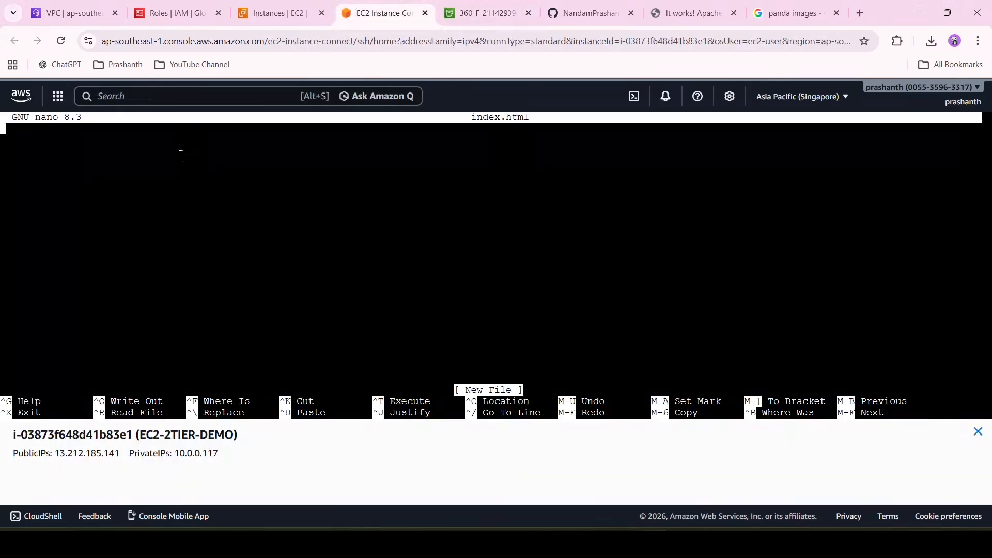
right_click(181, 148)
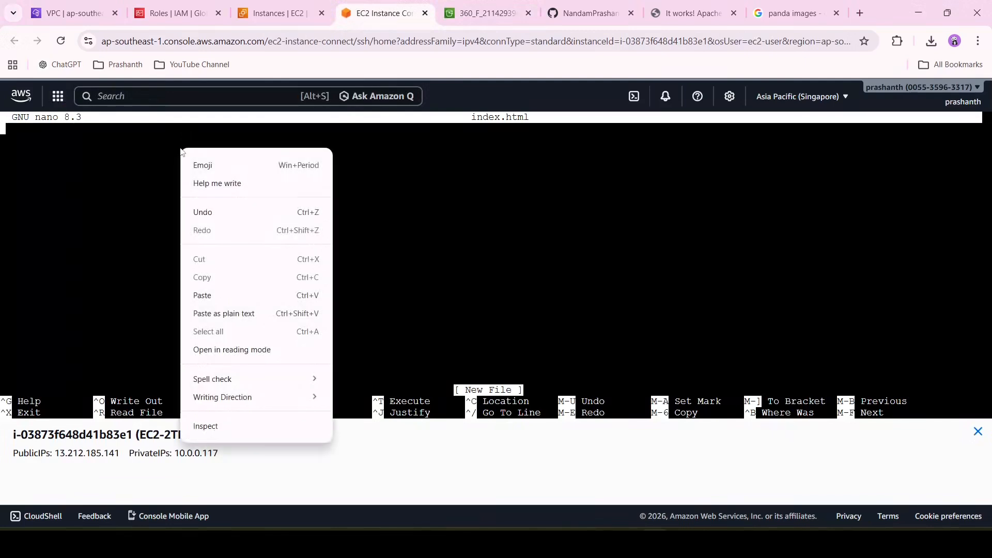
left_click(218, 300)
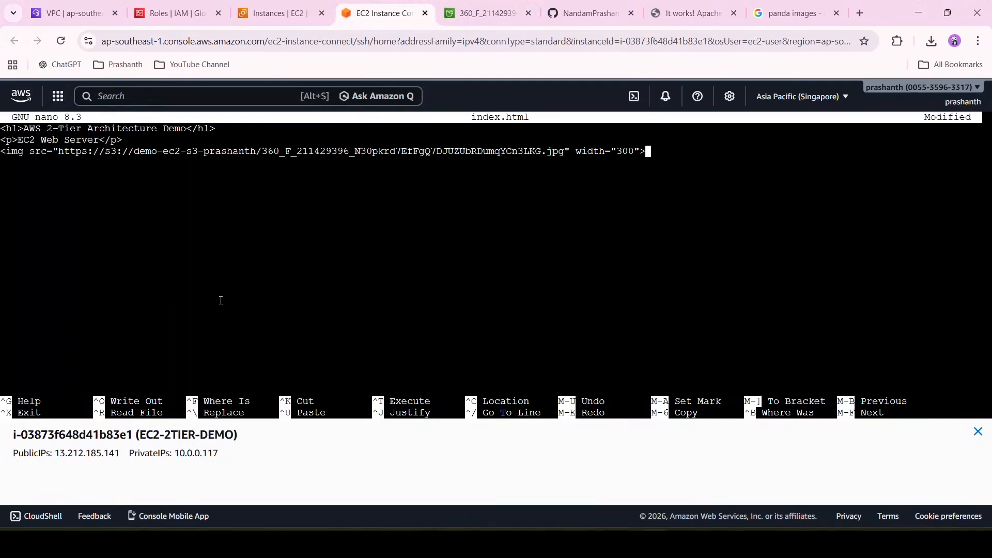
key("ctrl+o")
key("Return")
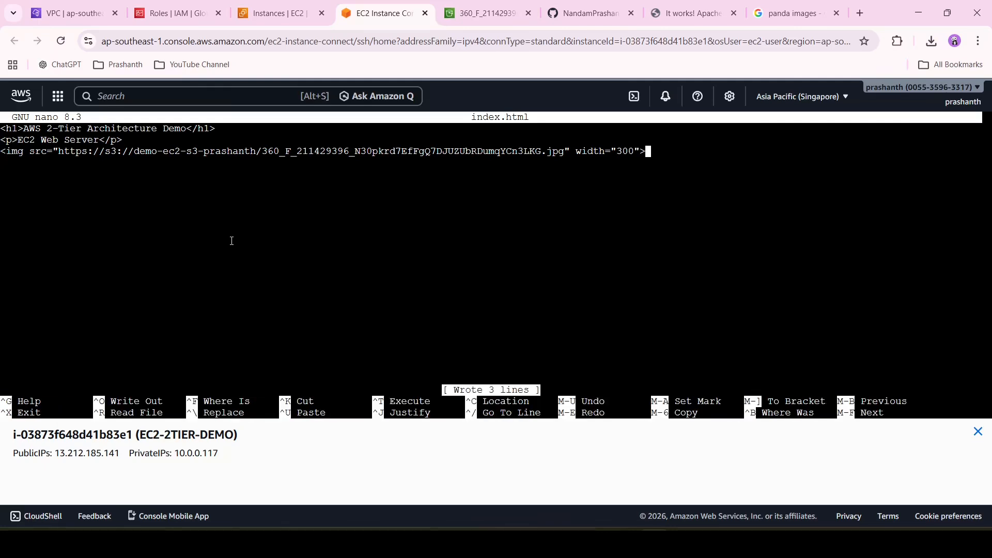
key("ctrl+x")
key("Return")
key("Return")
Display the contents of index.html in the terminal with cat index.html
type("cat ")
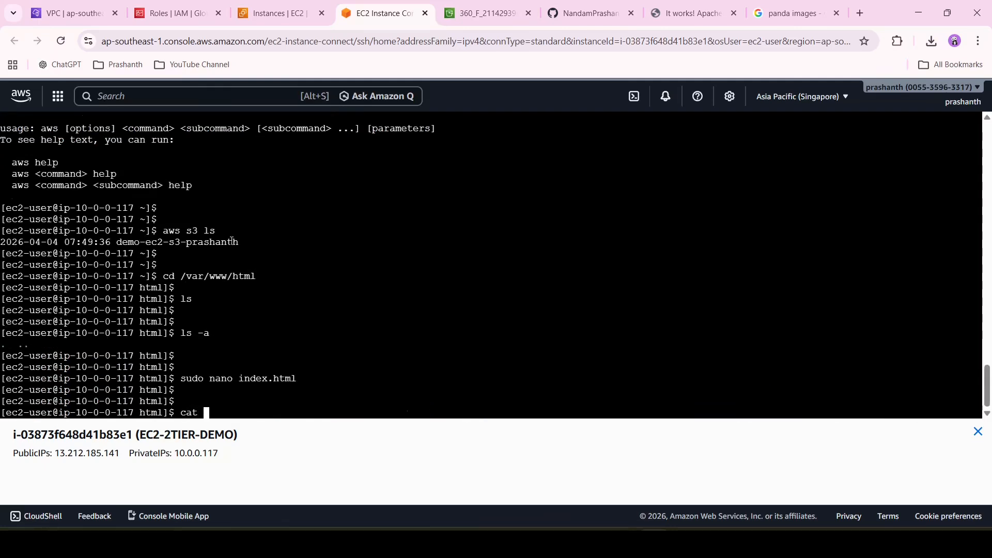
type("index.html \\")
key("BackSpace")
key("Return")
key("Return")
key("Return")
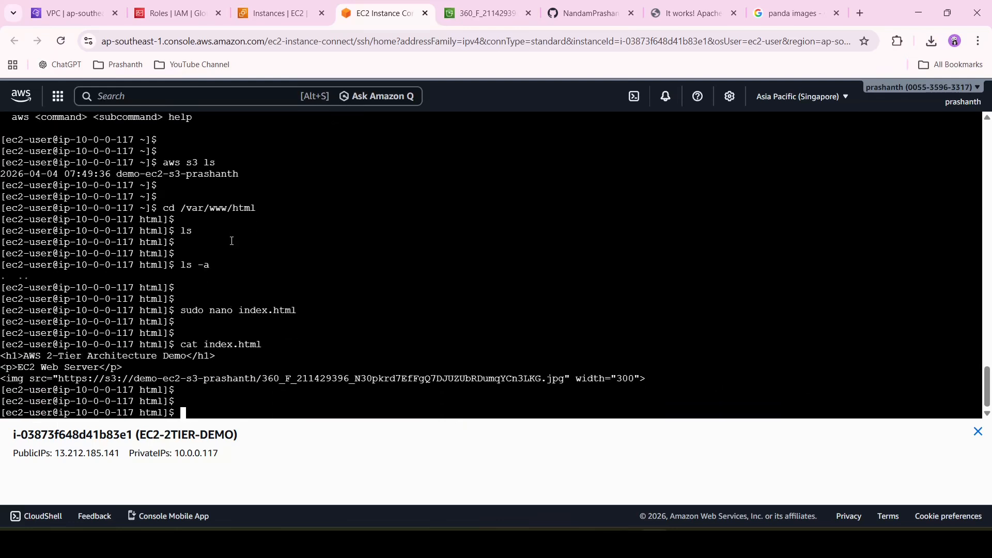
Restart the Apache service with sudo systemctl restart httpd
type("sudo systemctl restart h")
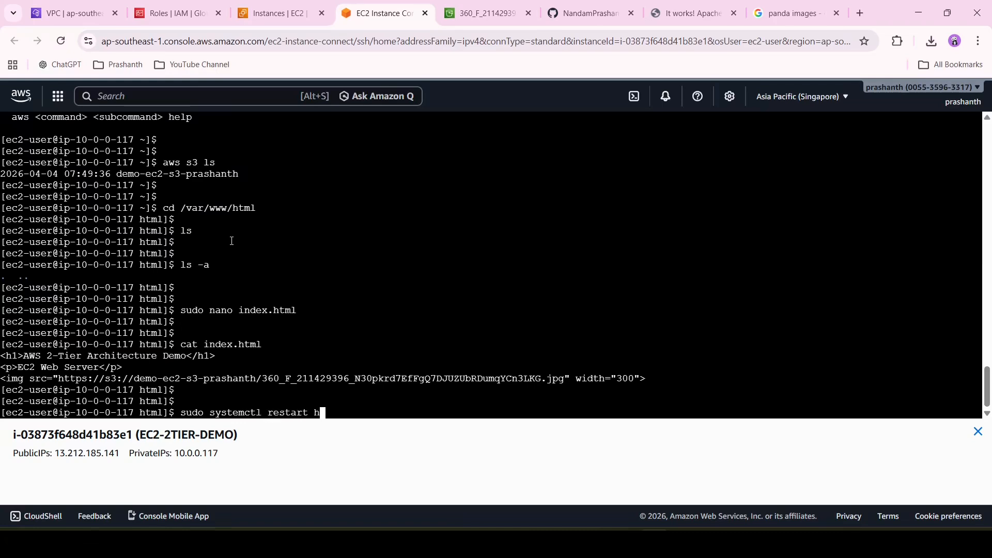
type("ttpd")
key("Return")
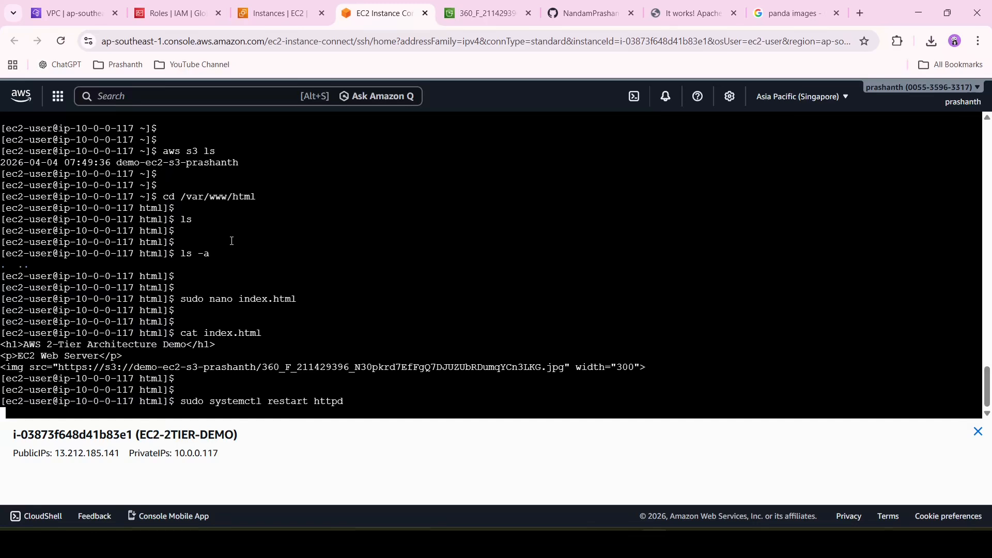
key("Return")
key("Return")
key("Return")
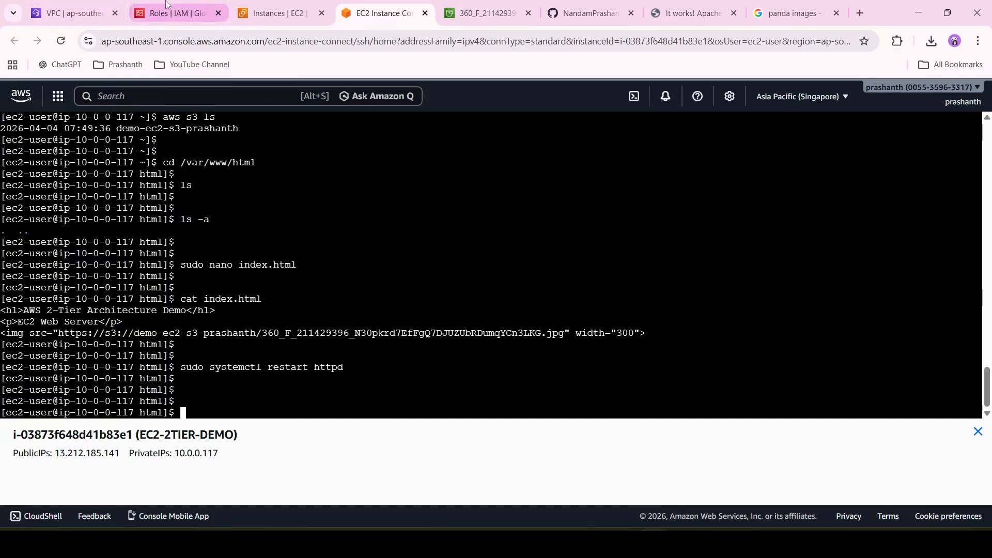
Reload the web server's page at 13.212.185.141 to check the new index page
left_click(690, 13)
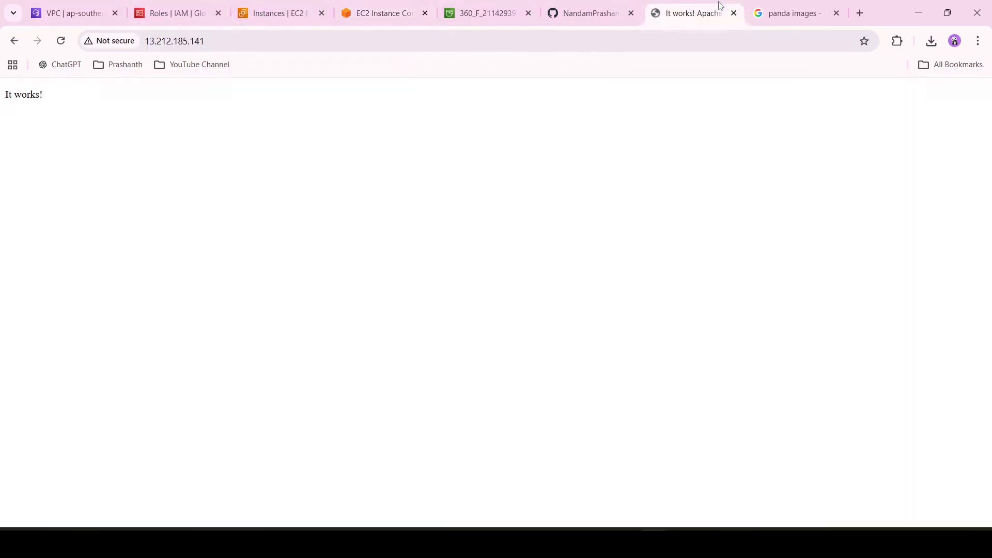
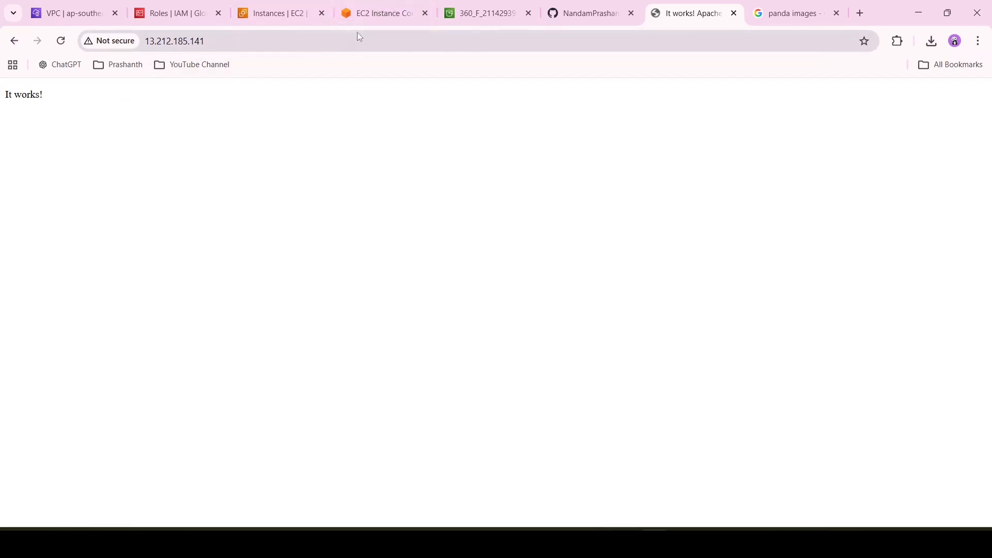
left_click(61, 41)
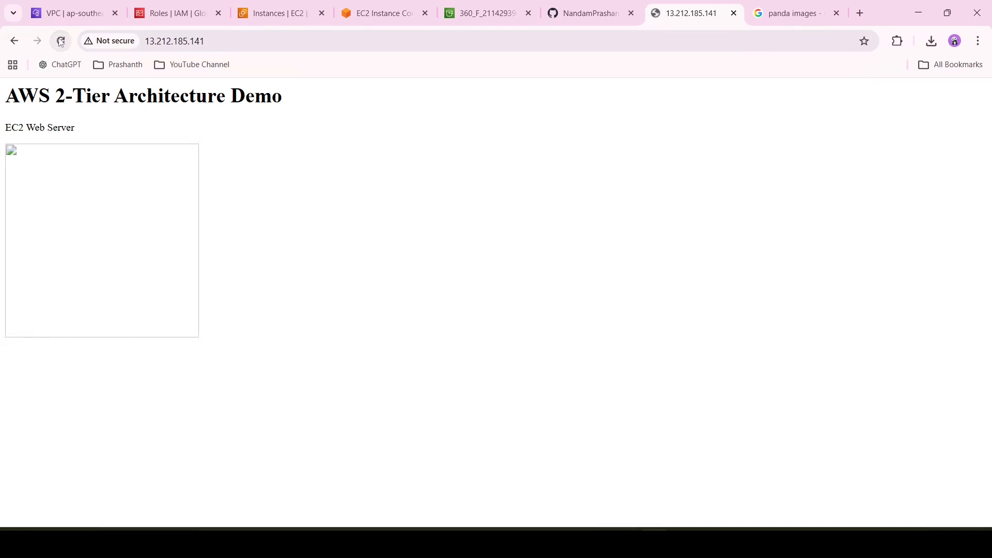
left_click(62, 46)
Review the image source address in the Notepad snippet and reload the demo web page again
left_click(682, 542)
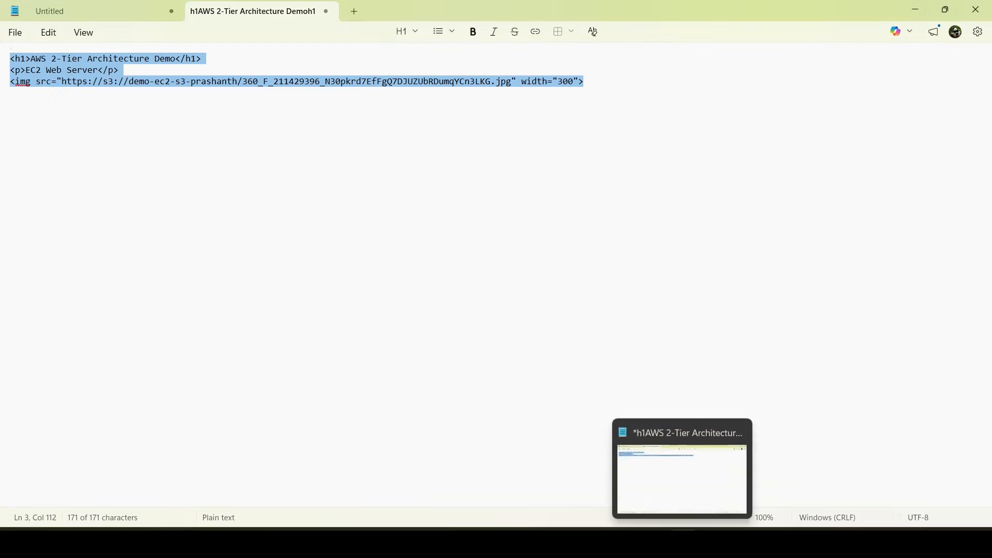
left_click(101, 83)
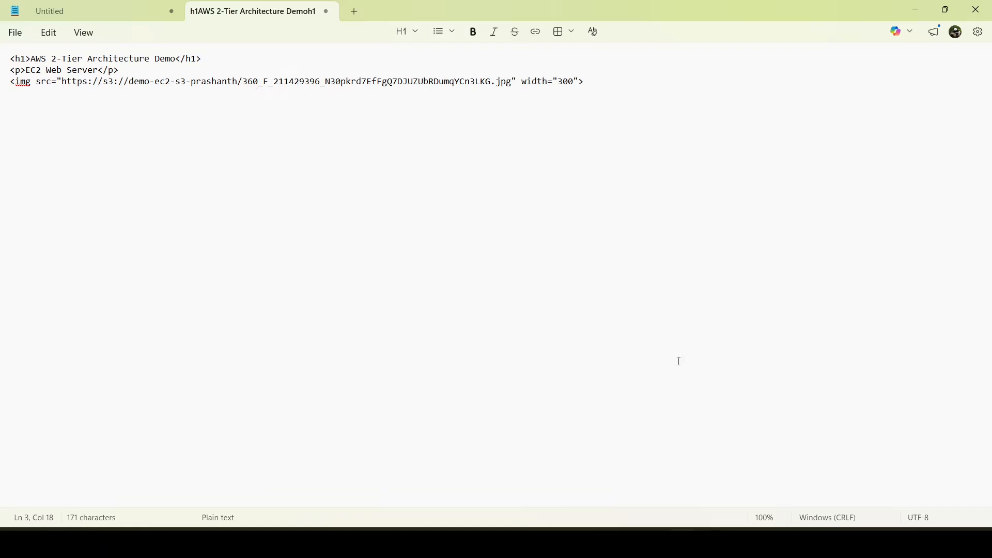
key("alt+Tab")
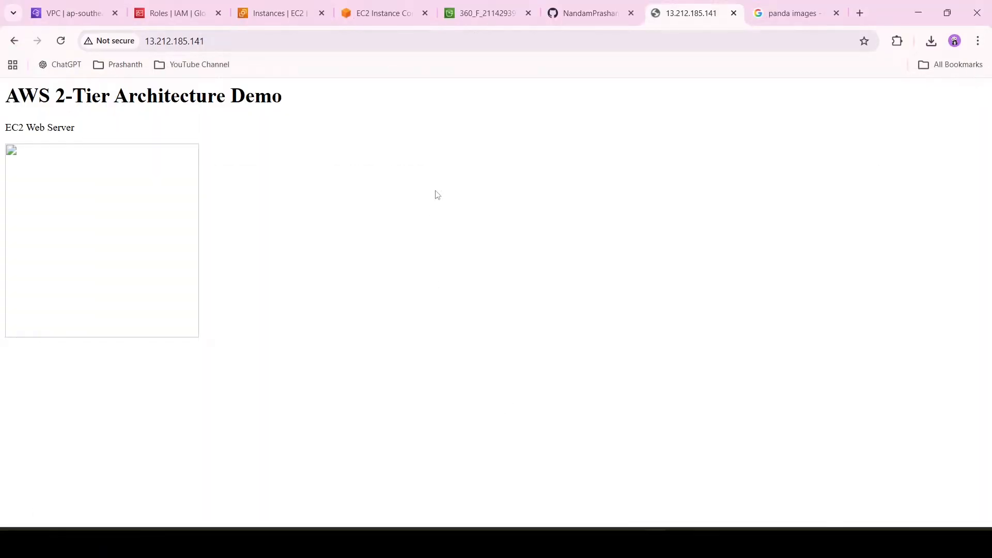
left_click(61, 40)
left_click(531, 38)
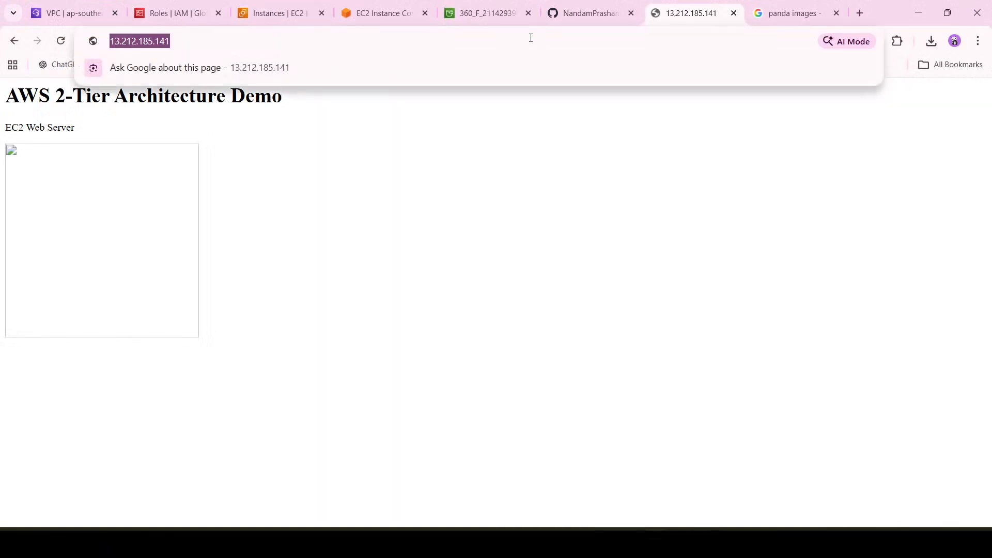
Reload the demo page at 13.212.185.141 once more and close it
left_click(531, 38)
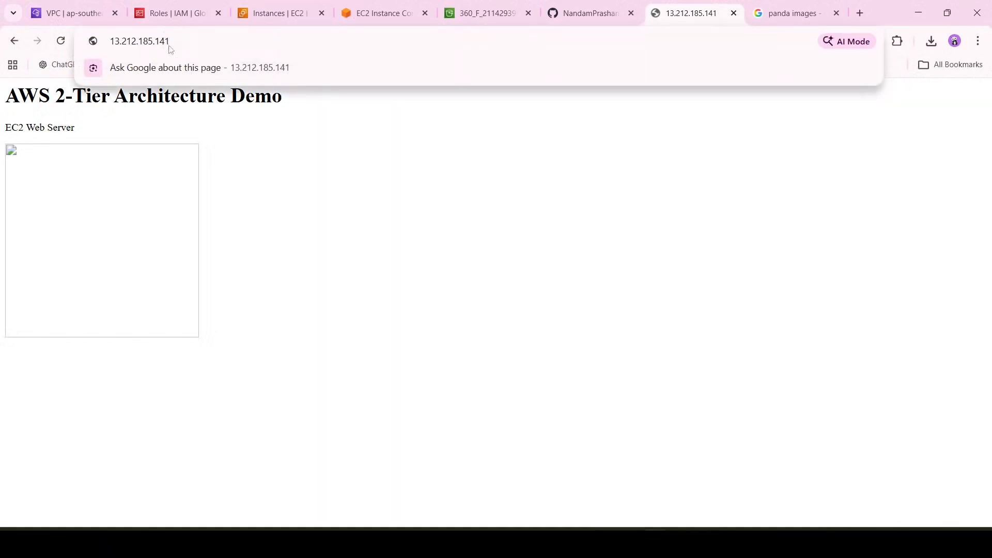
left_click(61, 41)
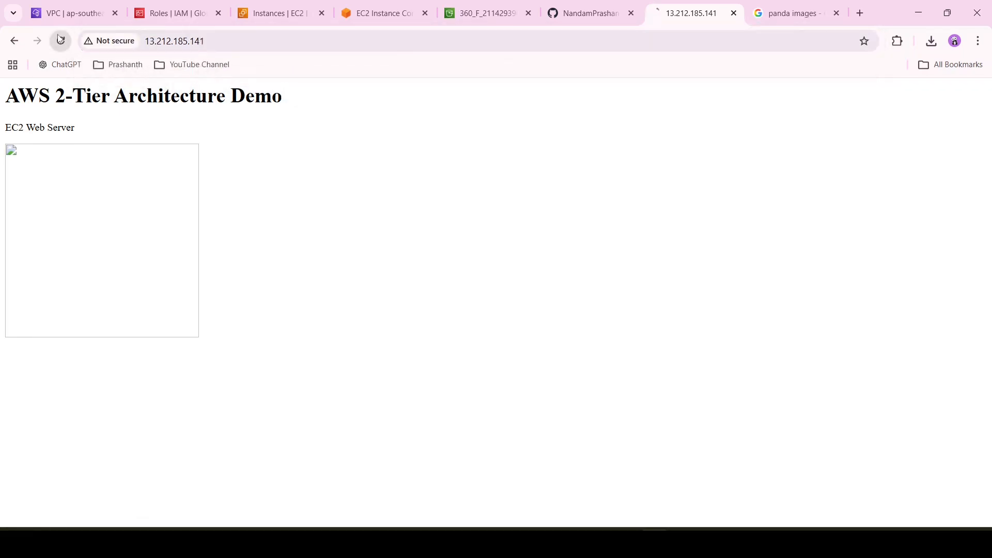
left_click(734, 14)
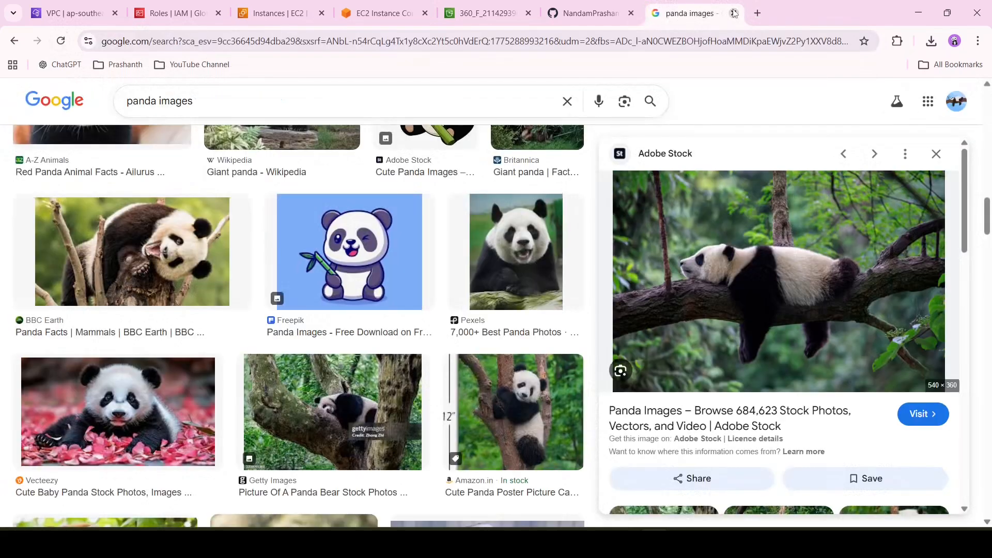
Copy the EC2-2TIER-DEMO instance's public IPv4 address and load it in an Incognito window, continuing past the insecure-connection warning
left_click(324, 5)
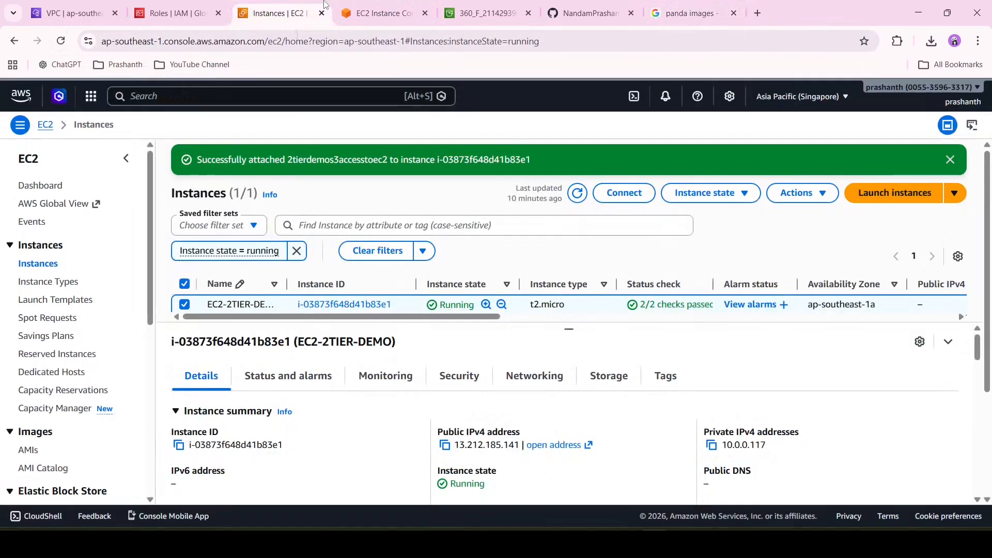
left_click(445, 445)
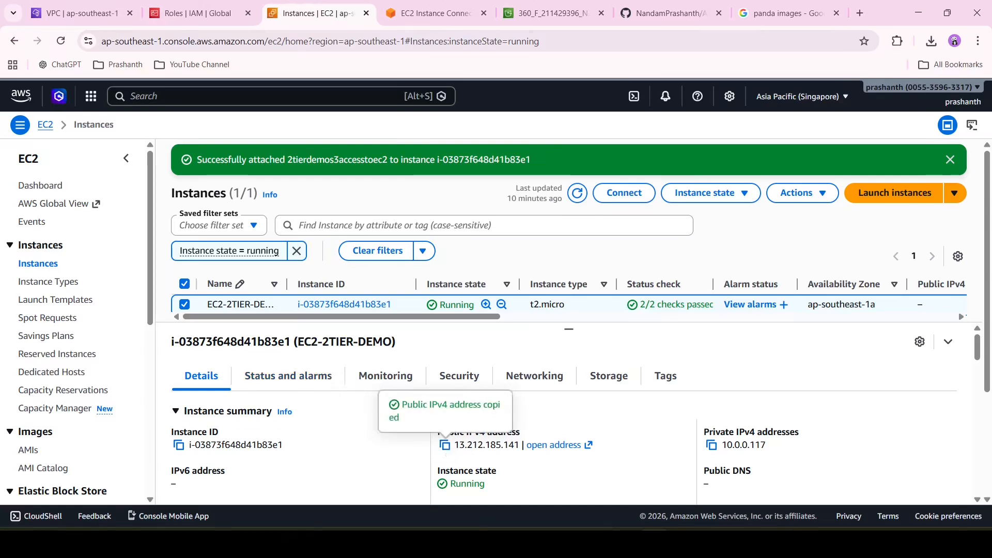
right_click(653, 544)
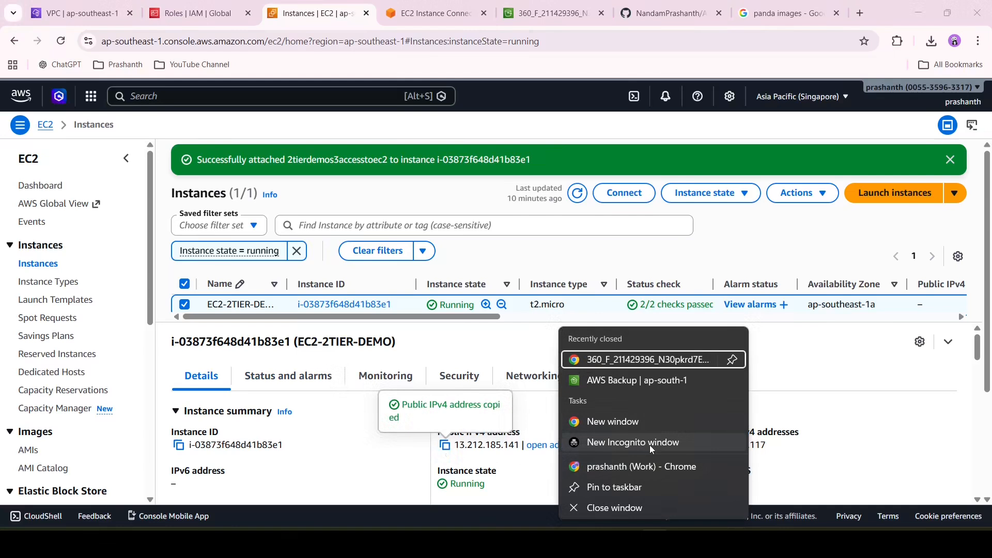
left_click(650, 445)
left_click(650, 444)
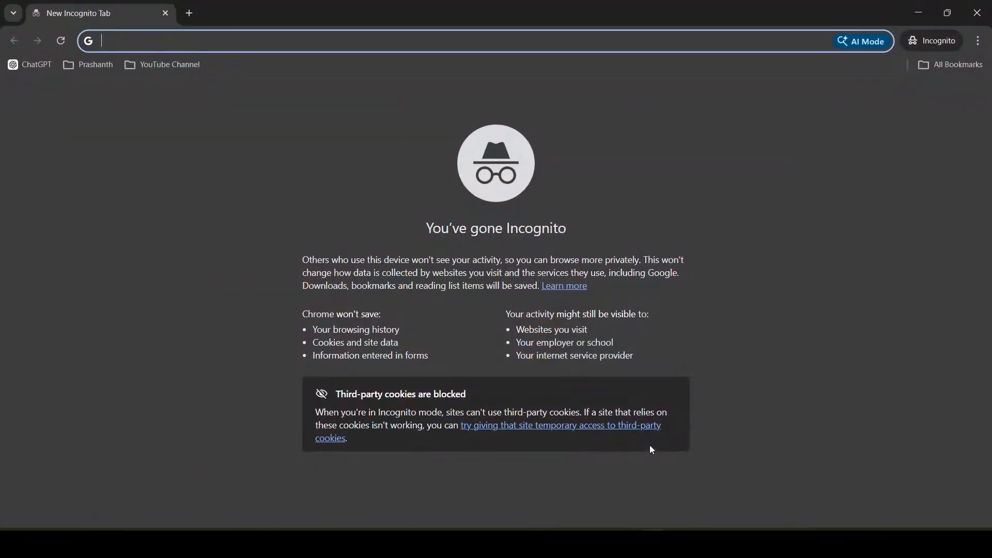
key("ctrl+v")
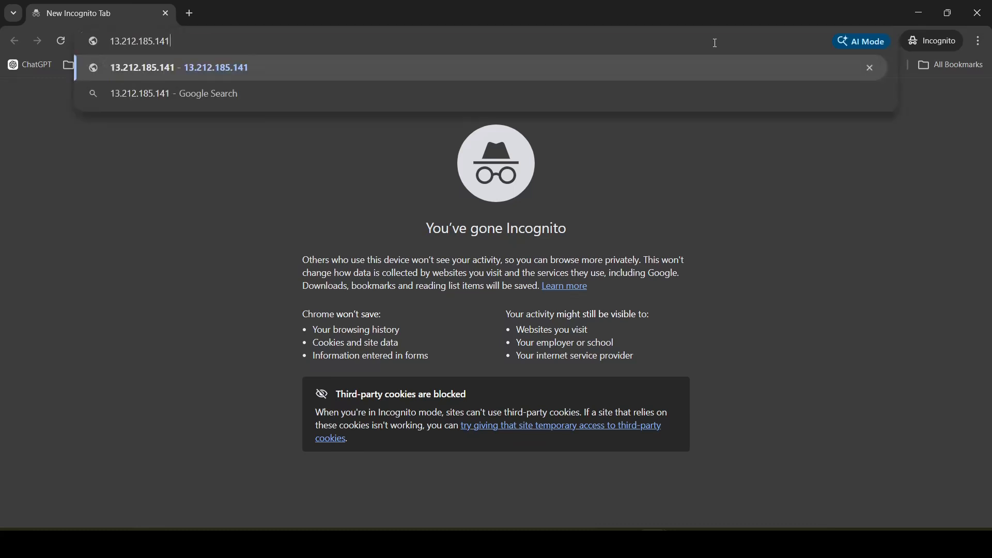
key("Return")
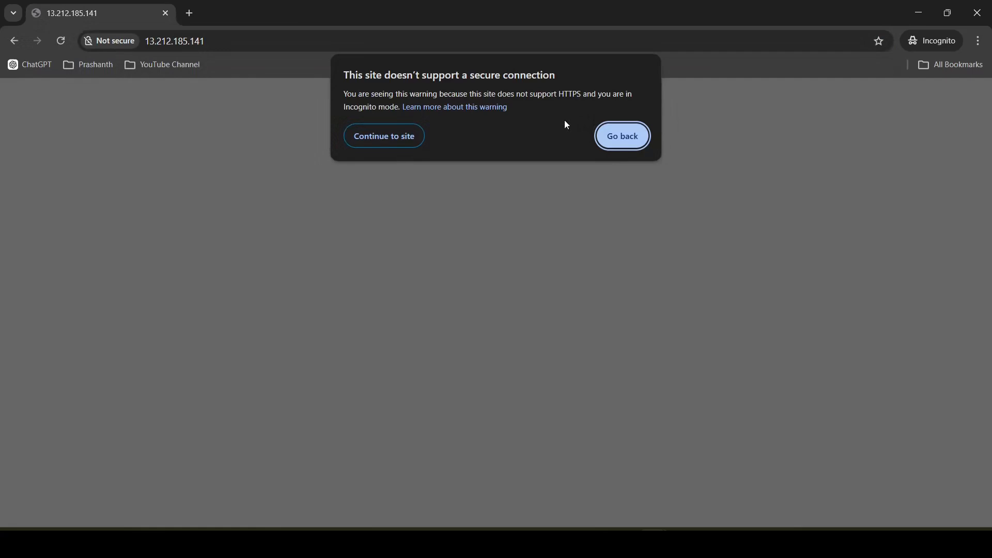
left_click(411, 141)
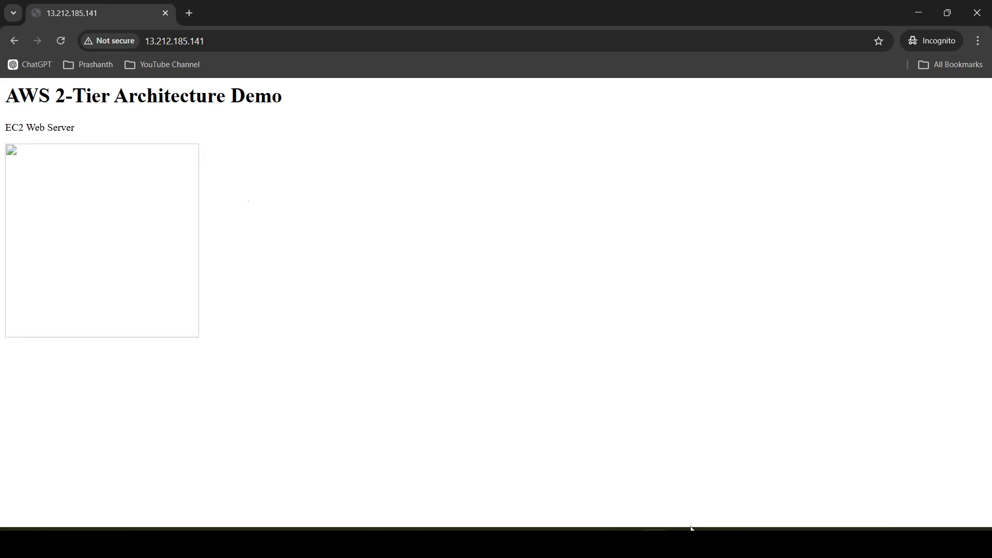
Return to the regular browser window and open the object list of the demo S3 bucket
left_click(654, 544)
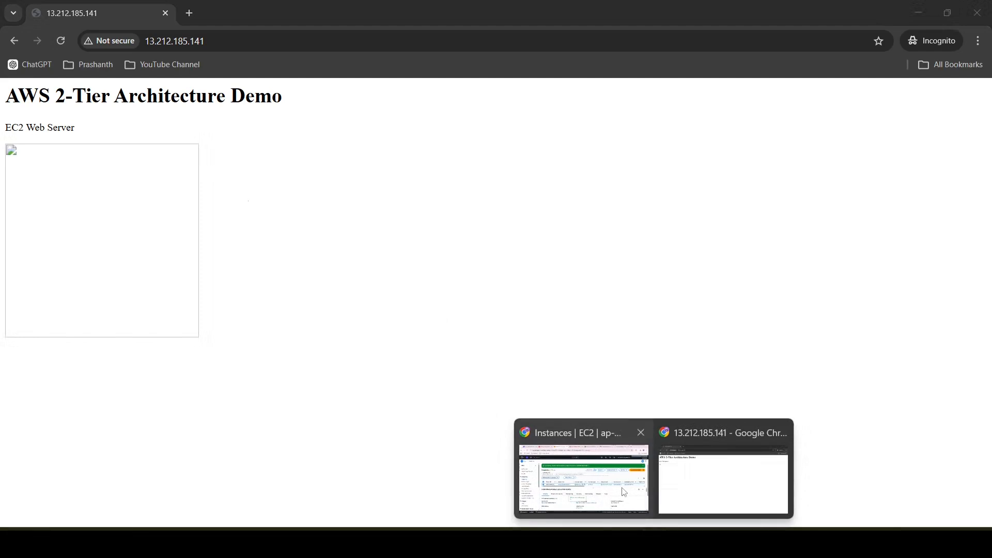
left_click(583, 478)
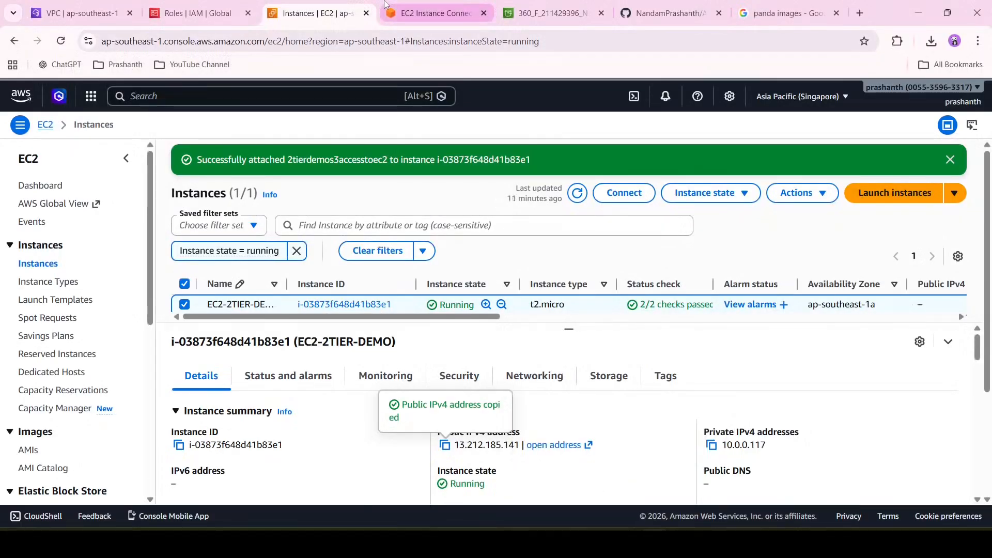
left_click(528, 5)
scroll(372, 230, "up", 1)
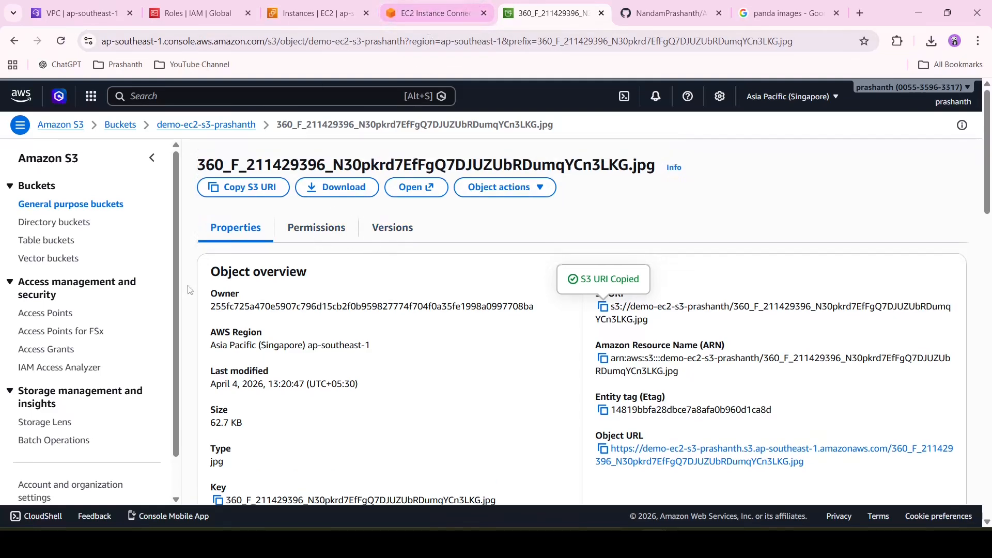
left_click(234, 126)
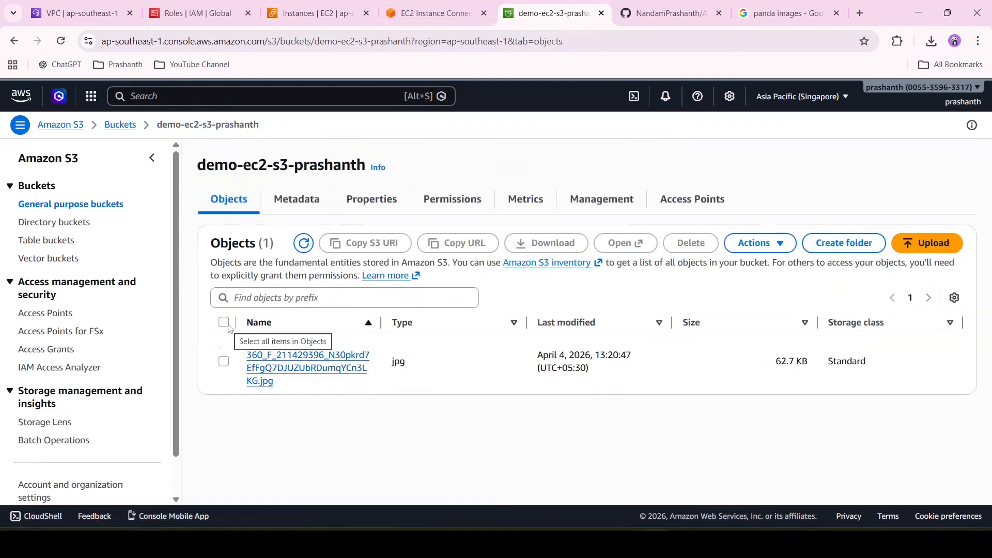
Download the Freepik "Cute panda with bamboo" image from the panda image results and close the Freepik page
left_click(806, 13)
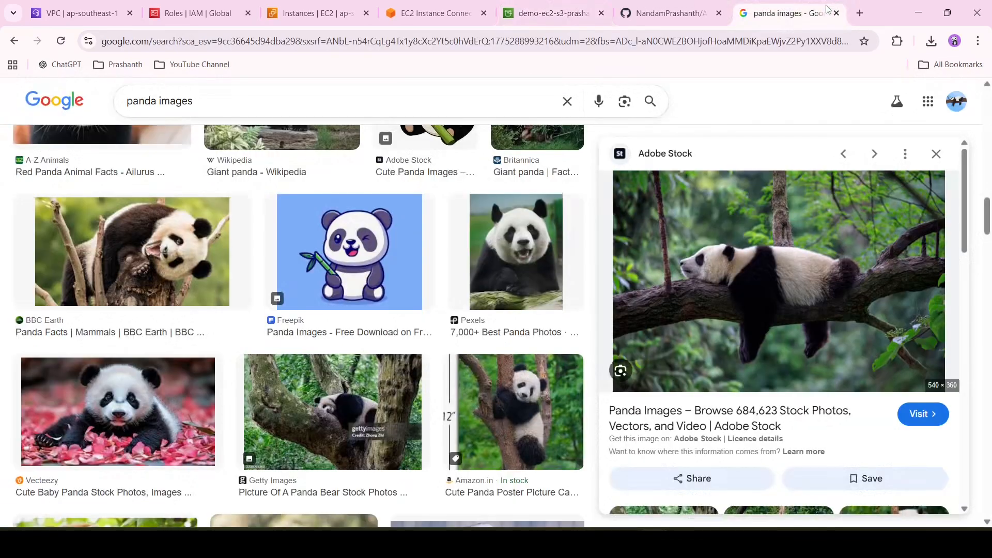
left_click(349, 252)
left_click(809, 272)
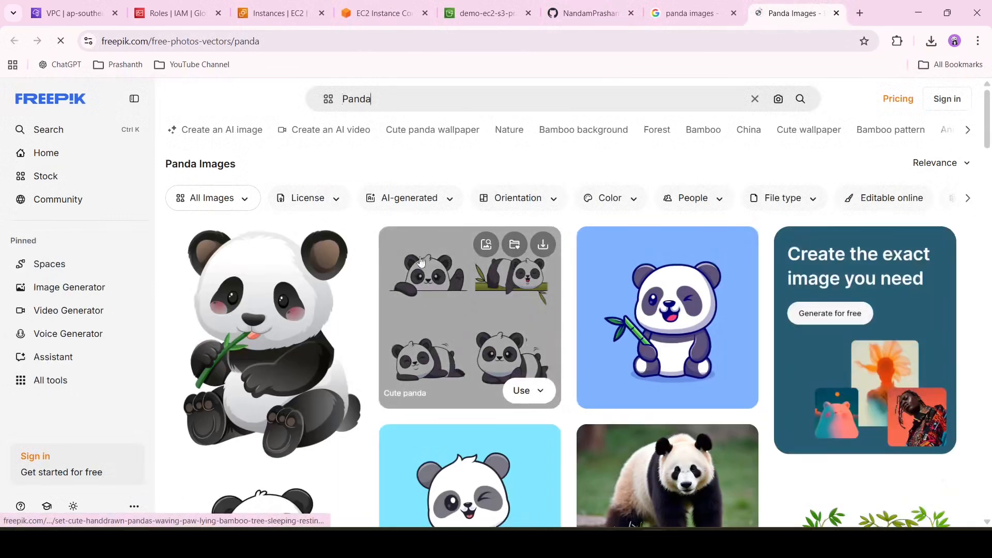
left_click(706, 325)
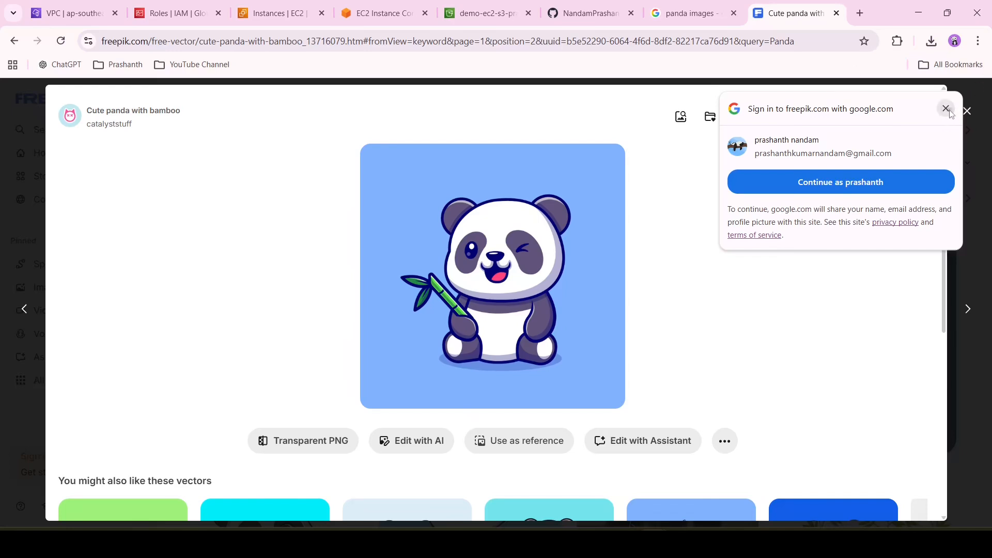
left_click(946, 108)
right_click(621, 200)
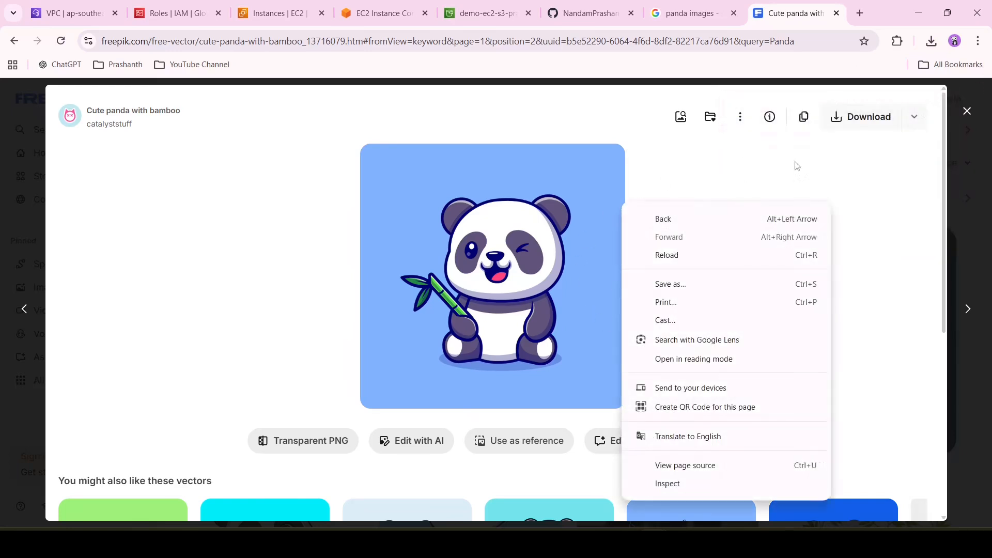
left_click(858, 117)
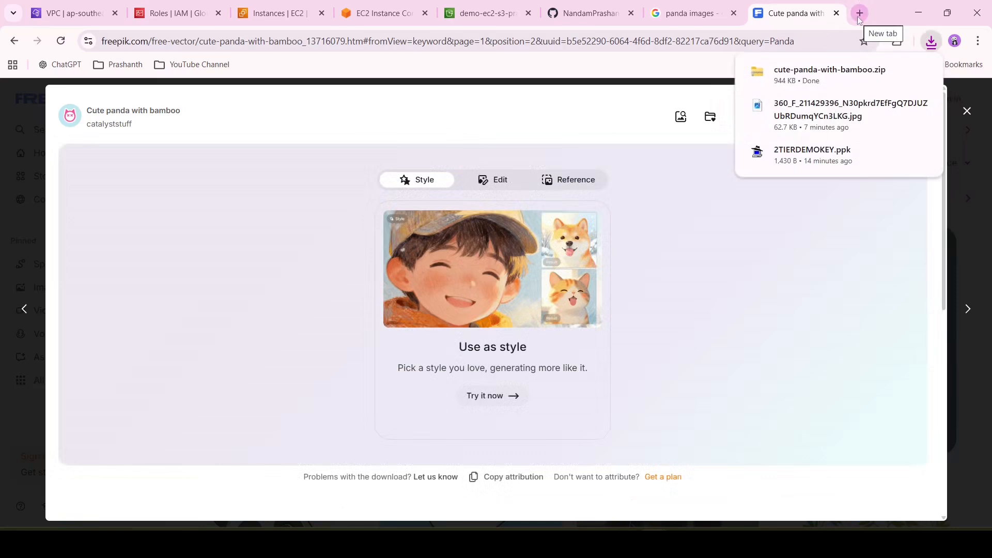
key("ctrl+w")
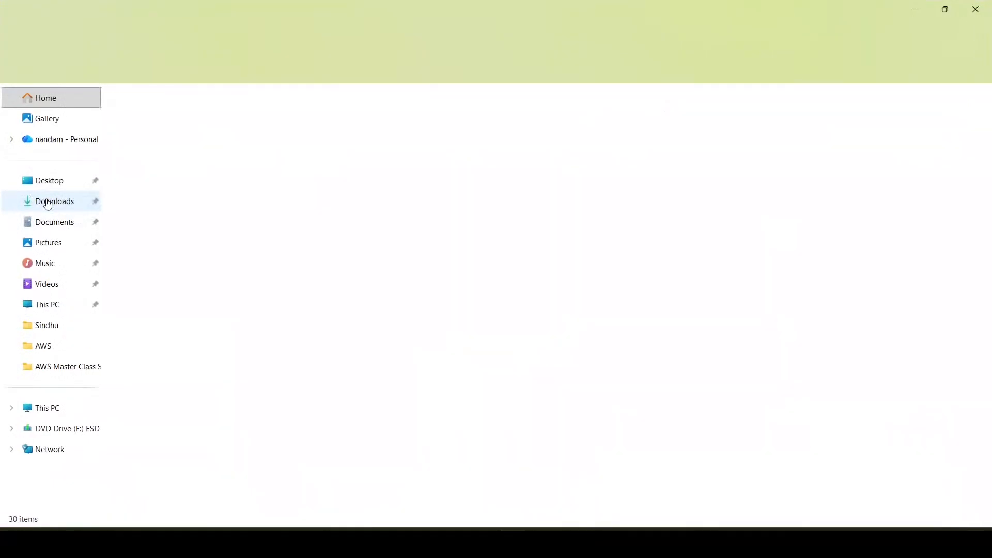
In File Explorer, open cute-panda-with-bamboo.zip from Downloads and preview 3400_3_02.jpg
left_click(58, 201)
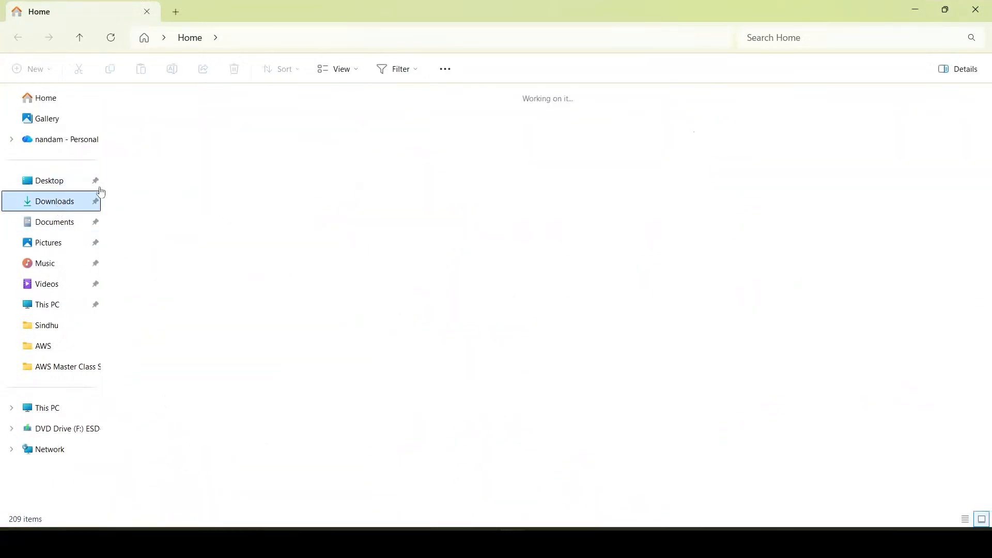
double_click(163, 136)
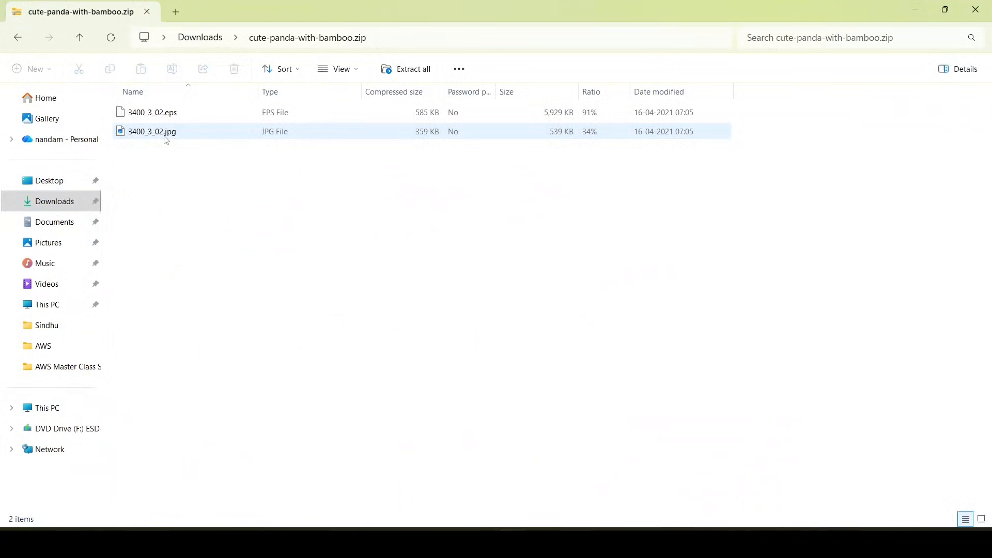
double_click(166, 135)
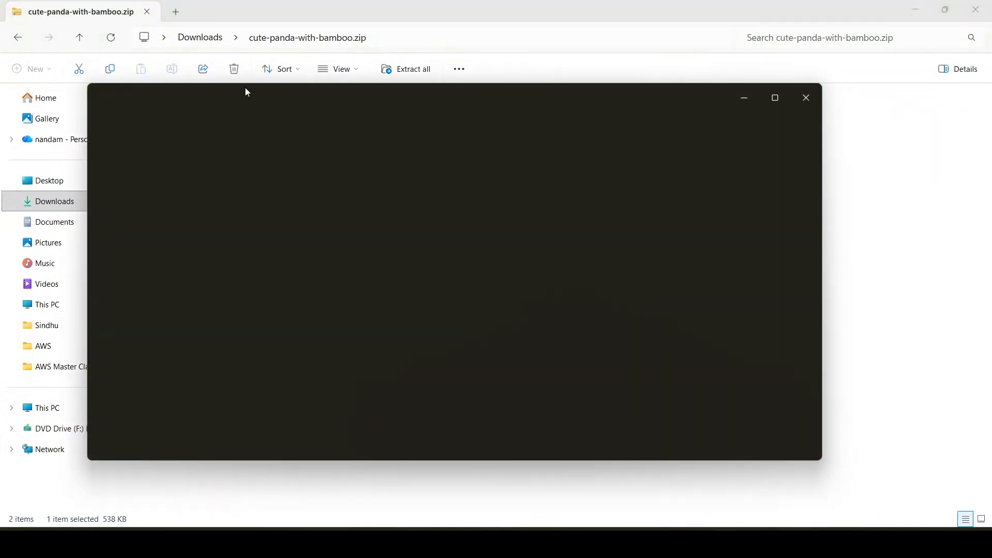
left_click(806, 99)
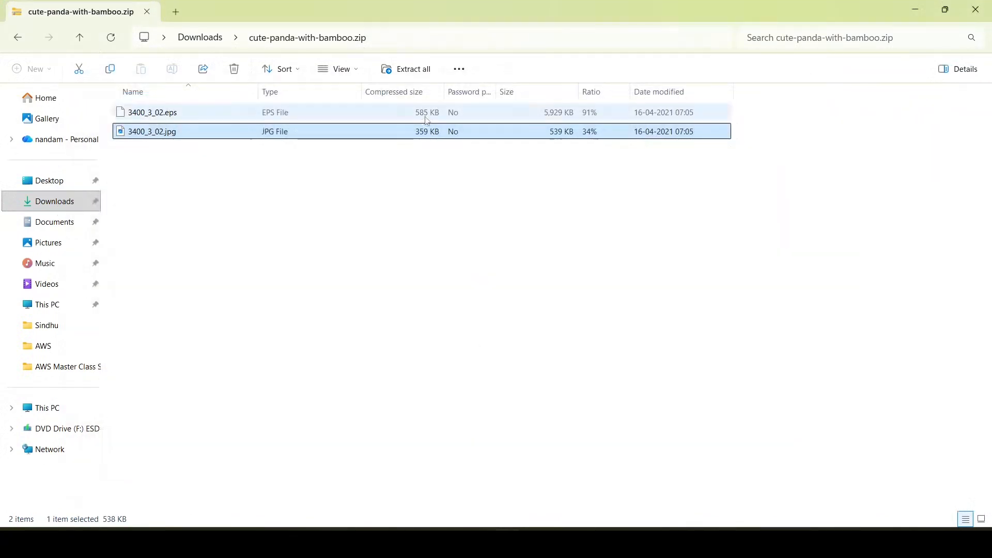
Move 3400_3_02.jpg out of the zip archive into the Downloads folder
right_click(433, 136)
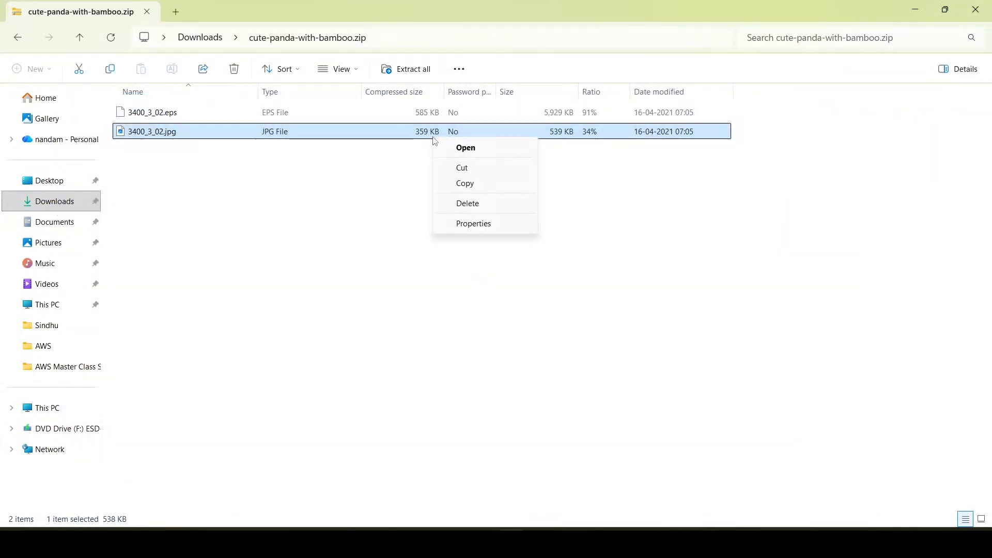
left_click(464, 169)
left_click(66, 202)
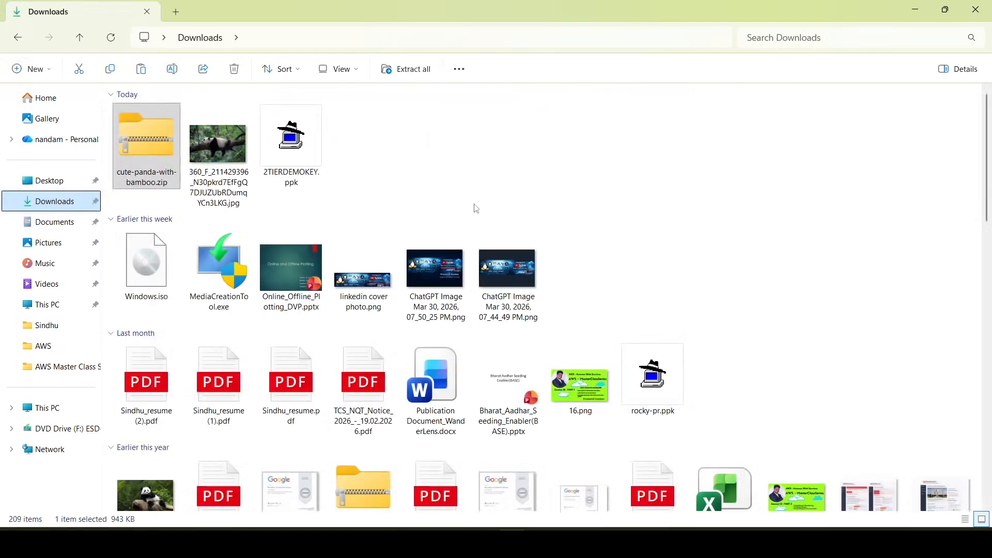
left_click(528, 146)
right_click(527, 147)
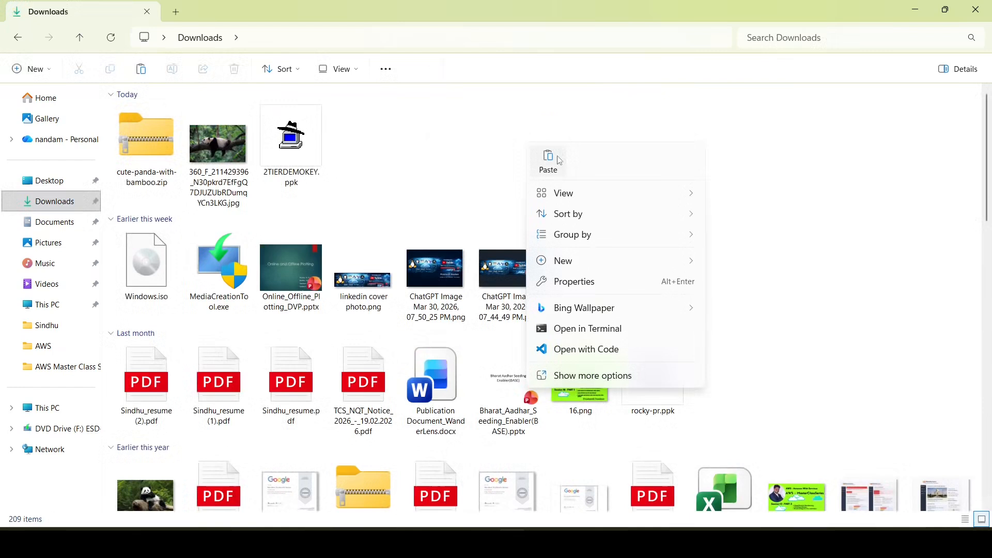
left_click(548, 160)
Rename the 3400_3_02.jpg panda image in Downloads to awsdemo
left_click(140, 160)
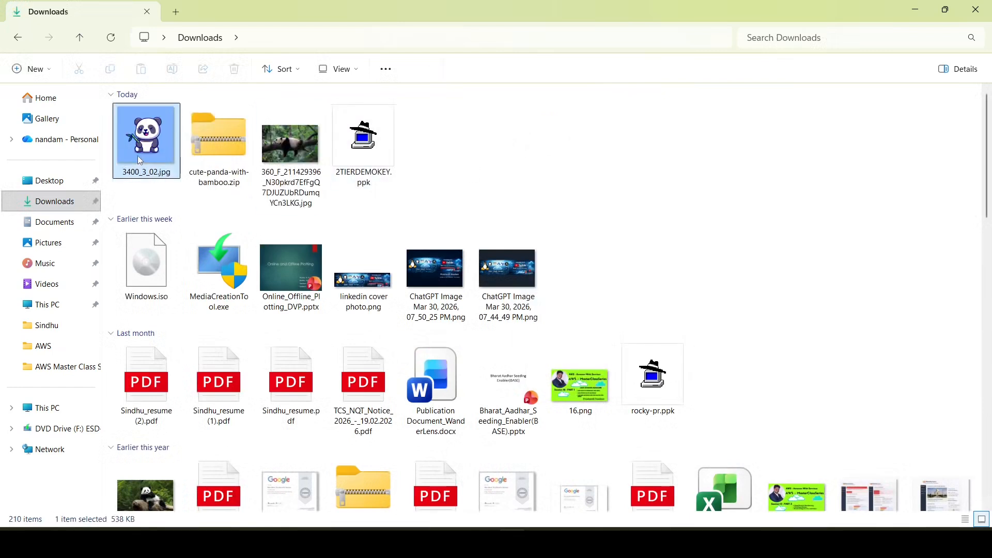
right_click(140, 160)
left_click(246, 30)
type("awsdemo")
key("Return")
Switch back to the demo S3 bucket in Chrome, start an upload and add awsdemo.jpg from Downloads
left_click(653, 543)
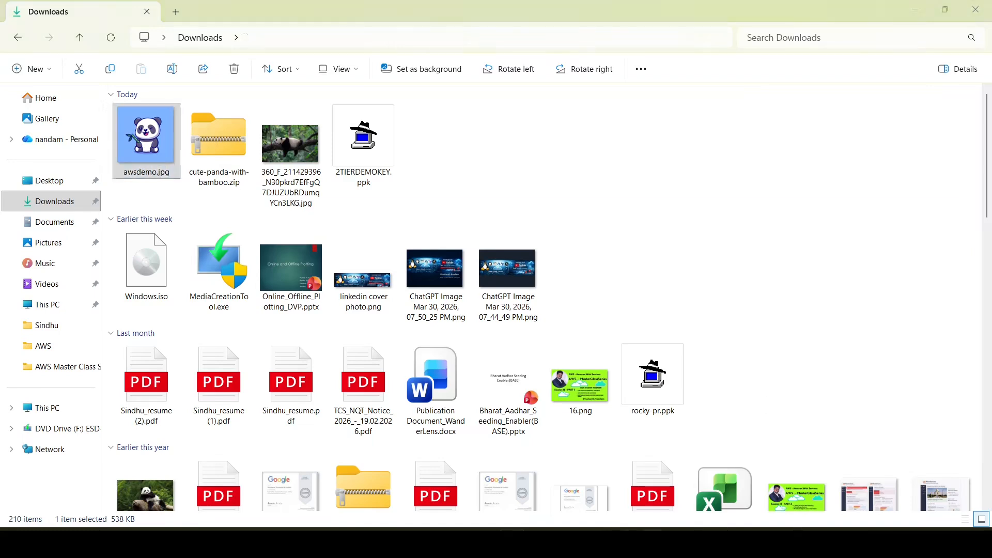
left_click(584, 478)
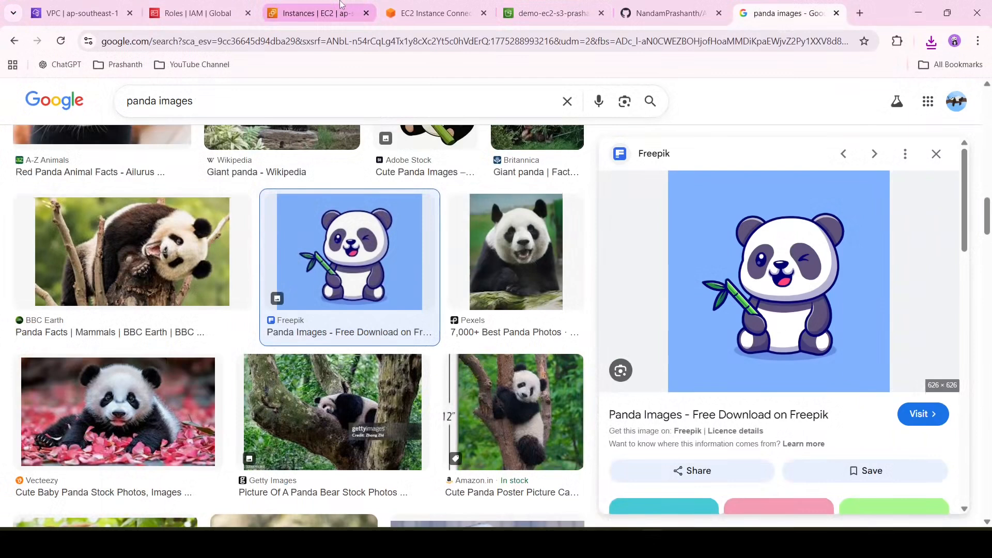
left_click(527, 5)
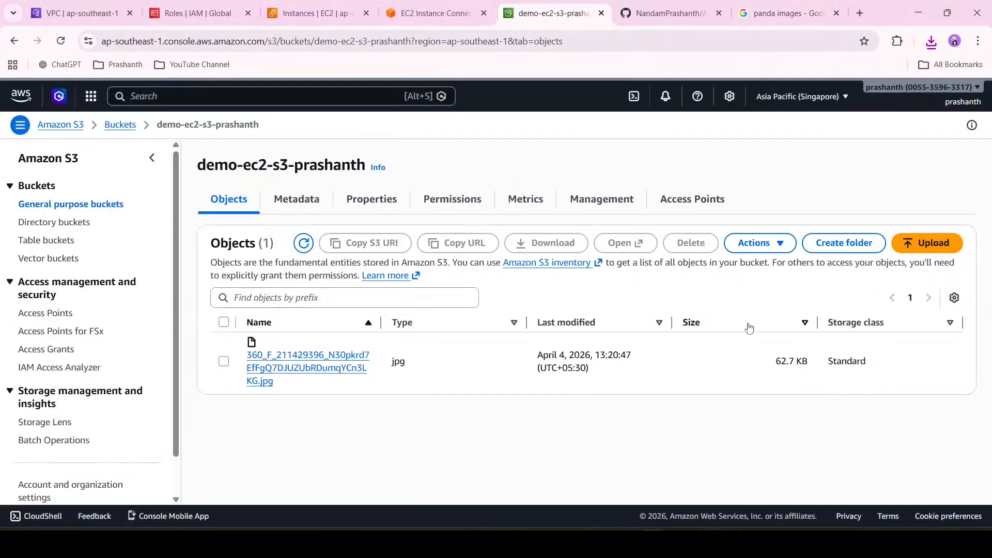
left_click(927, 246)
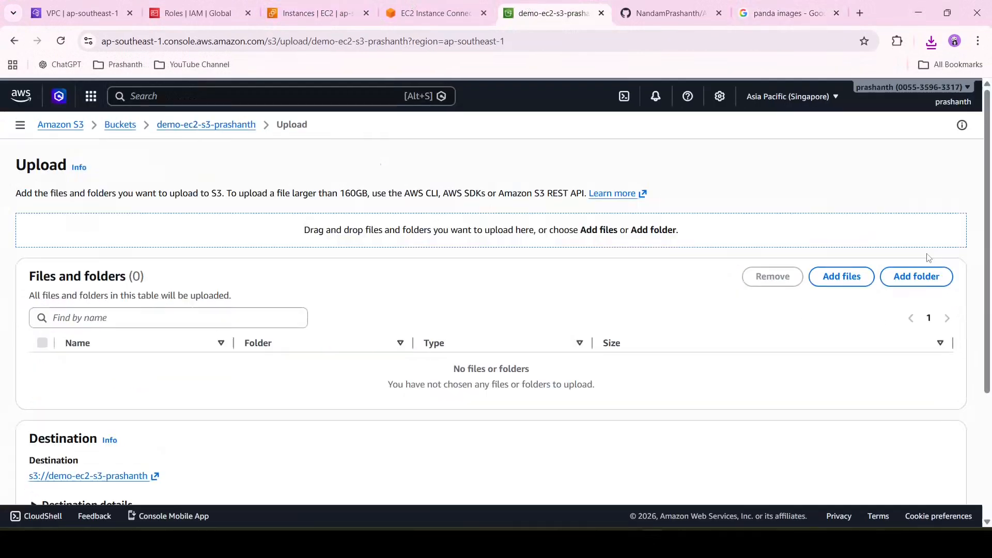
left_click(842, 277)
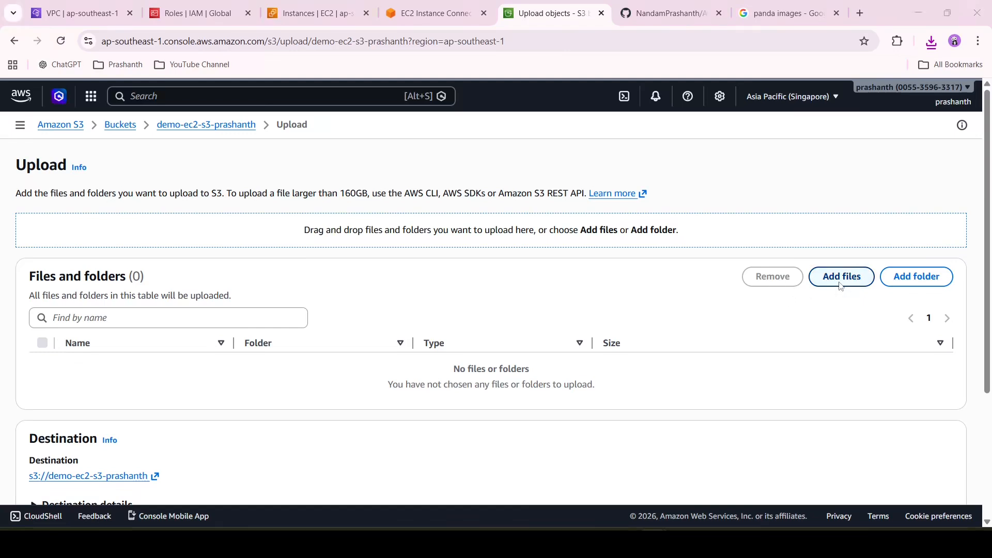
left_click(252, 134)
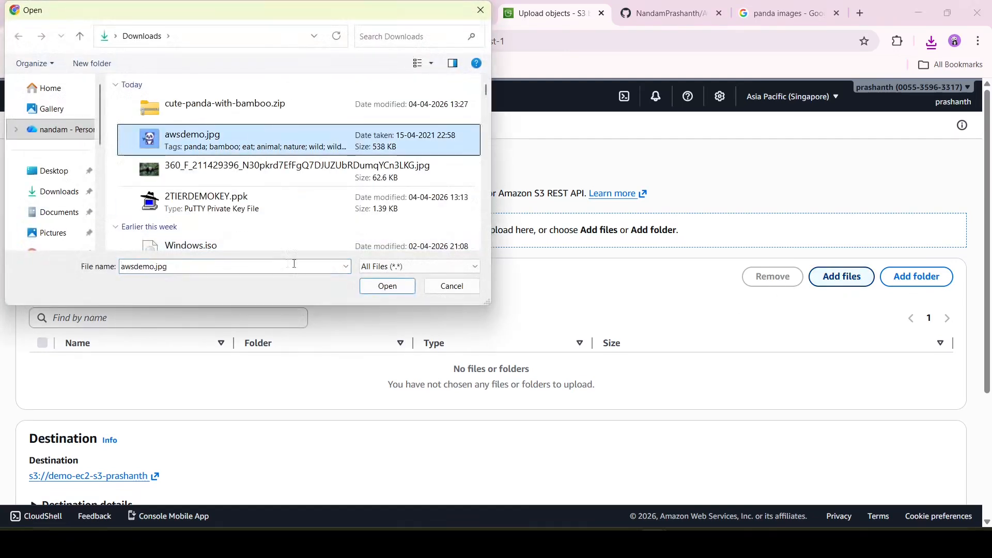
left_click(388, 287)
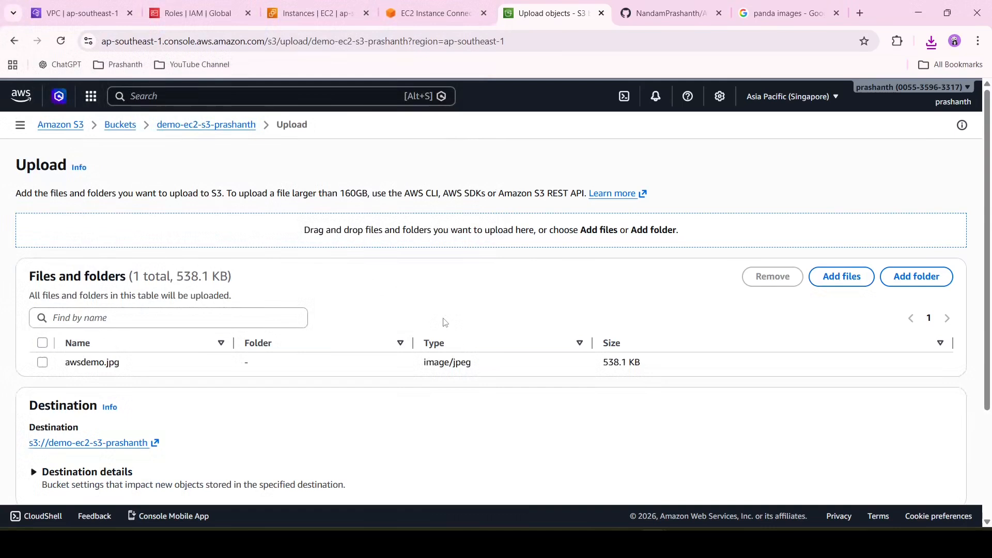
Upload awsdemo.jpg to the demo S3 bucket and close the upload status page
scroll(444, 322, "down", 3)
left_click(935, 468)
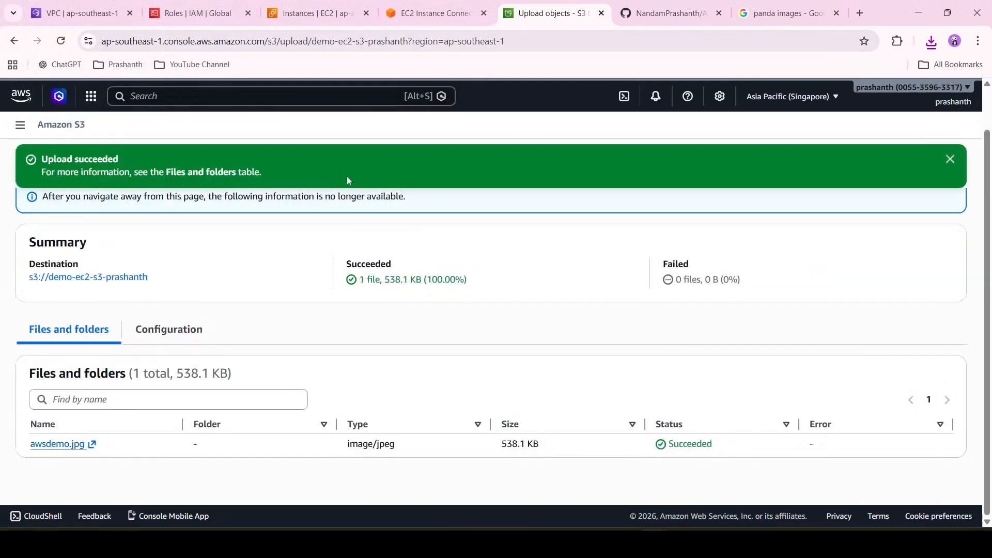
left_click(949, 158)
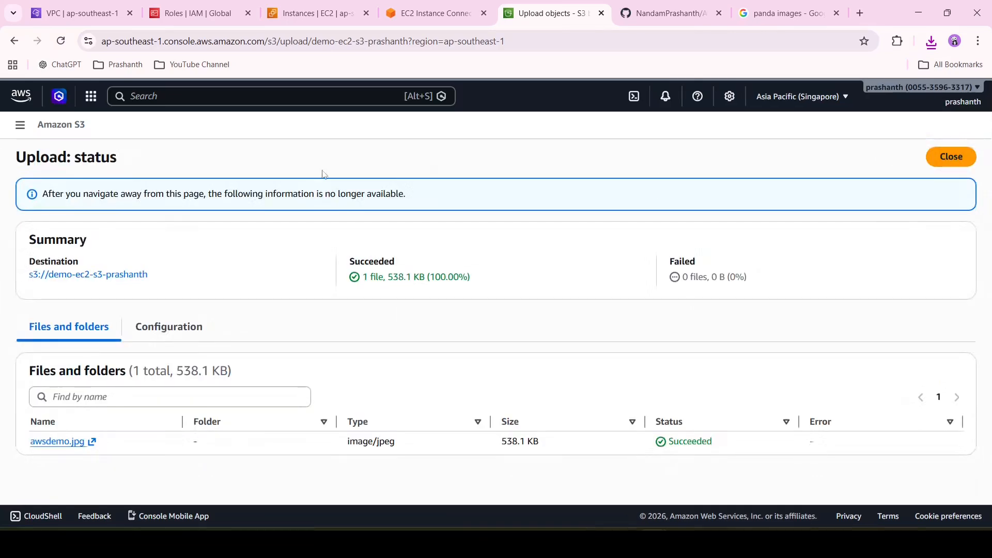
left_click(952, 157)
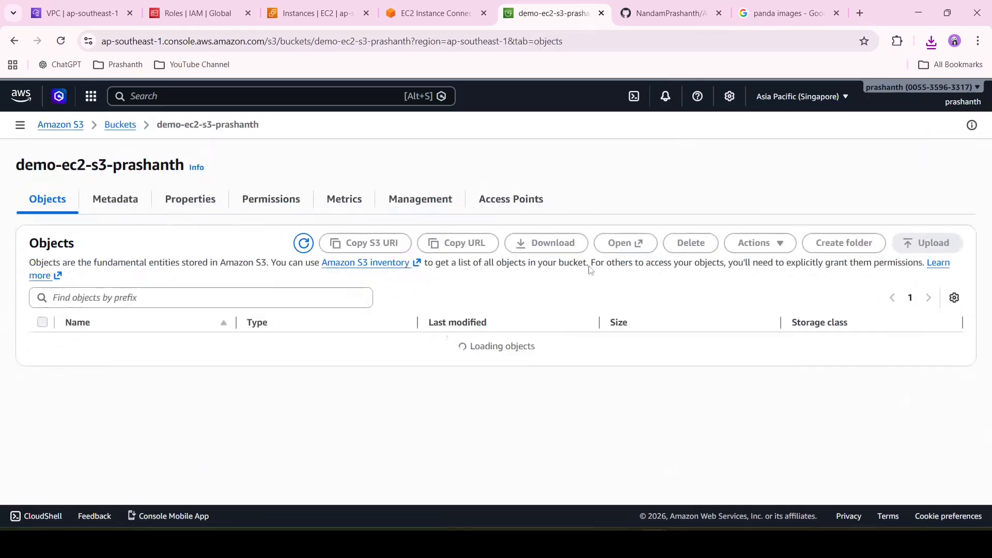
Permanently delete the old image whose name starts with 360_F_211429396 from the bucket, confirming with "permanently delete", and return to the object list
left_click(42, 356)
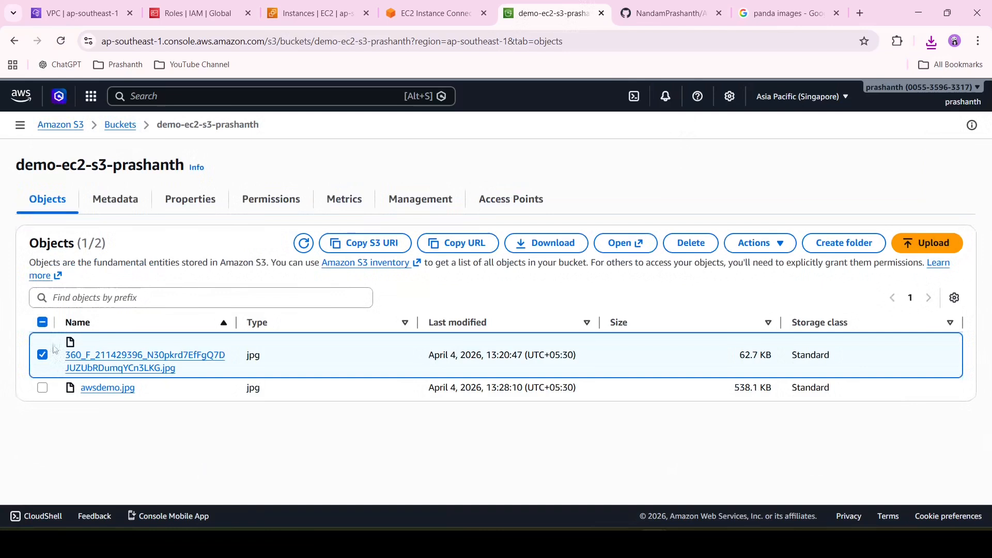
left_click(697, 246)
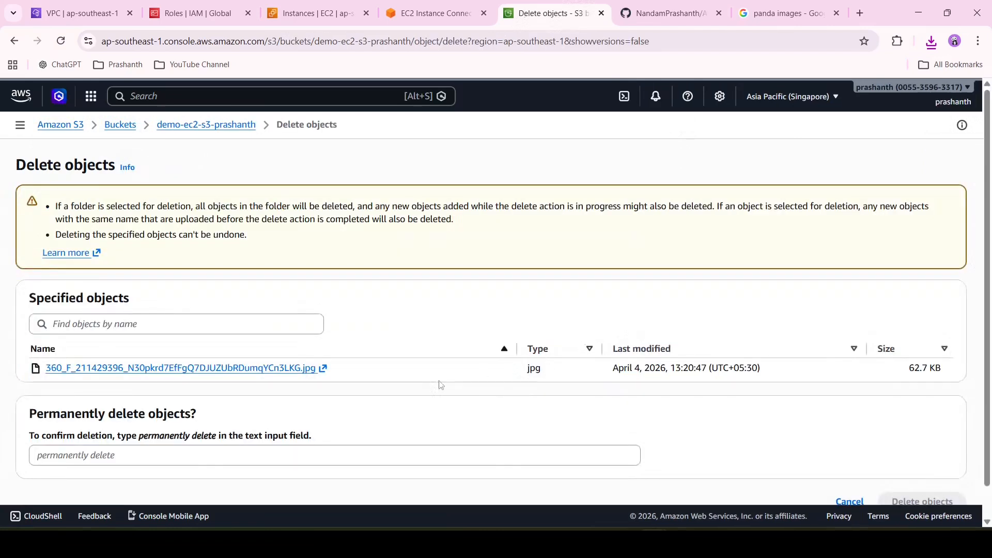
scroll(697, 324, "down", 1)
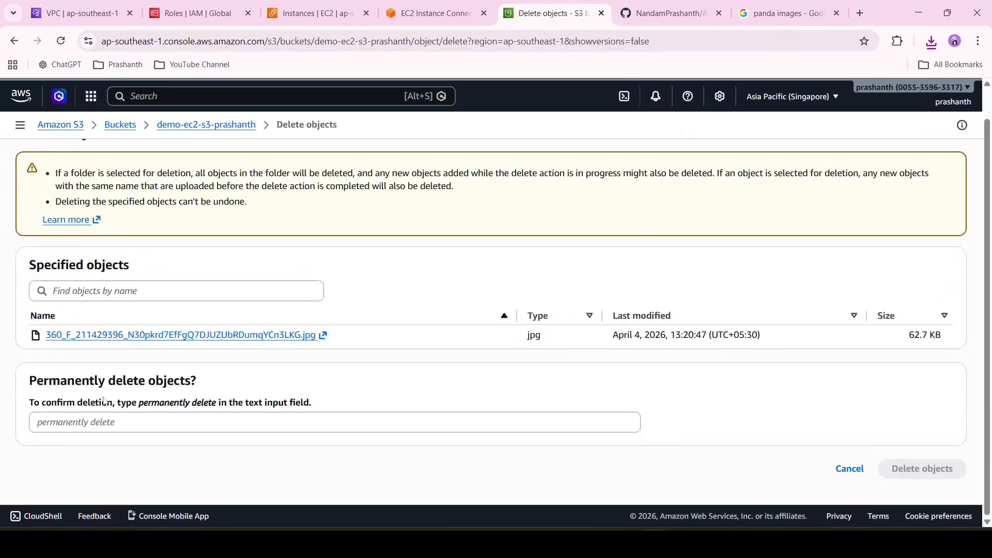
left_click_drag(139, 409, 217, 411)
key("ctrl+c")
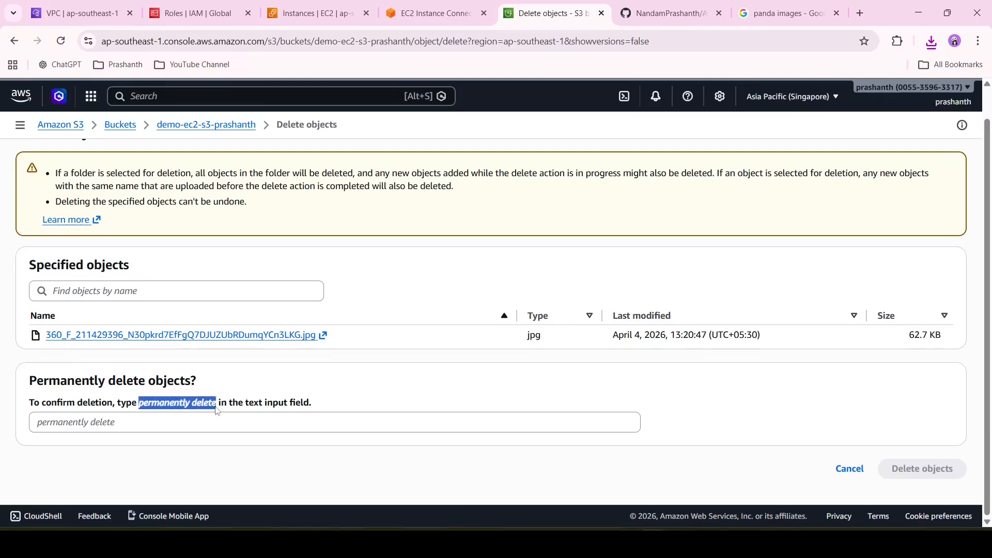
left_click(225, 427)
key("ctrl+v")
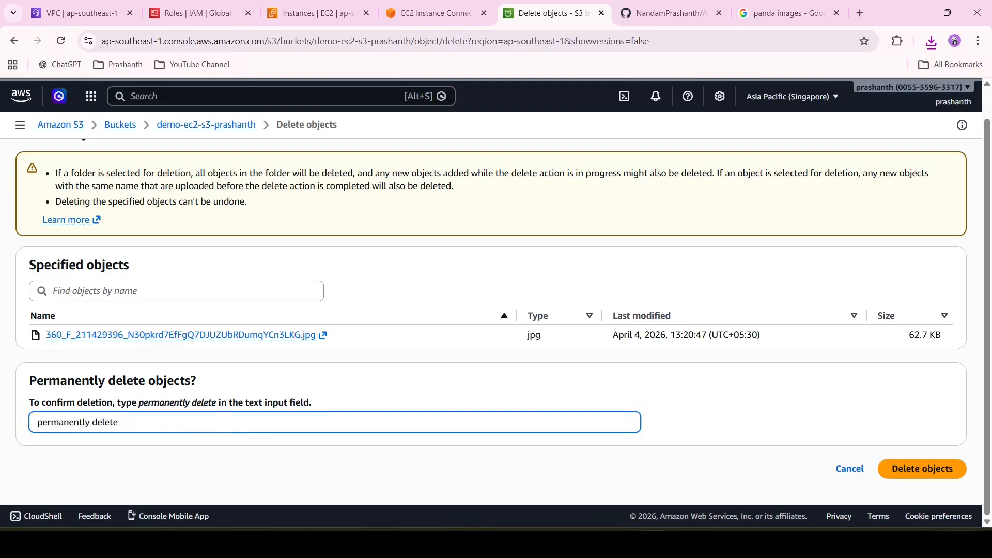
left_click(954, 465)
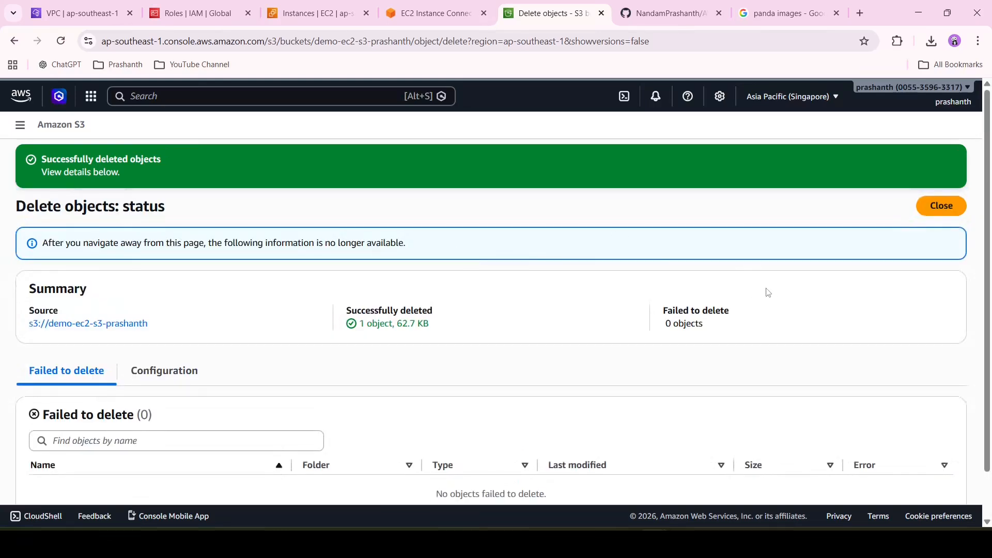
left_click(958, 211)
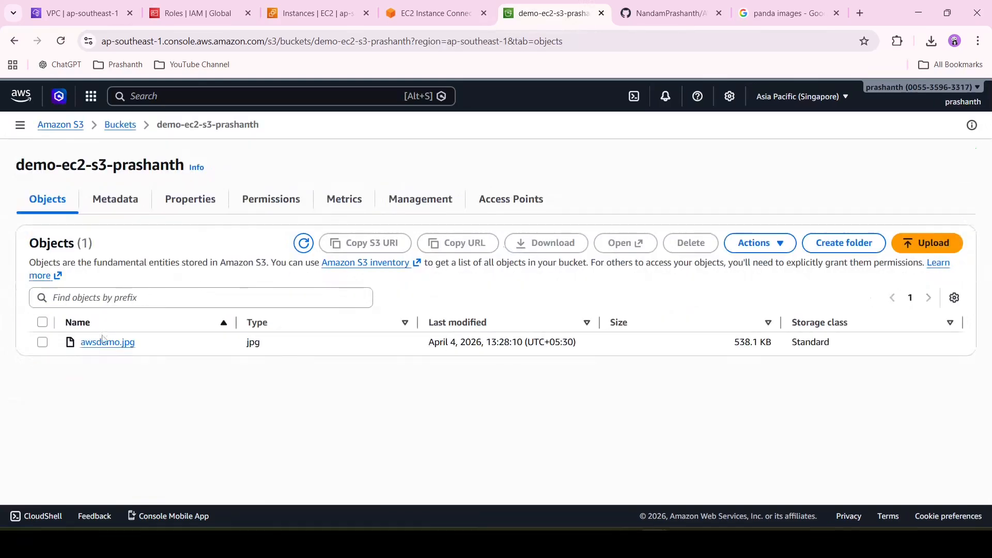
Copy the S3 URI of awsdemo.jpg and try to open it in a new browser tab, then close that tab
left_click(43, 323)
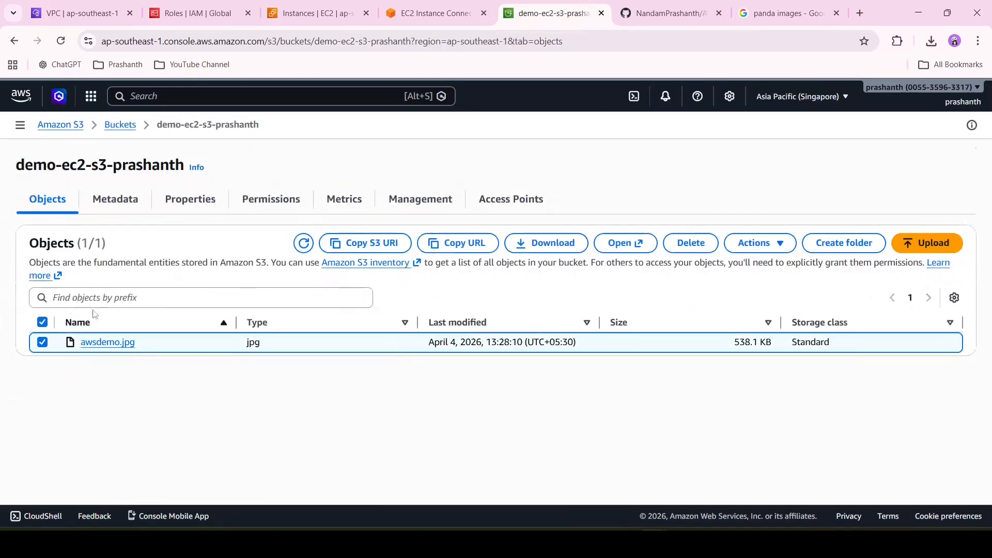
left_click(368, 244)
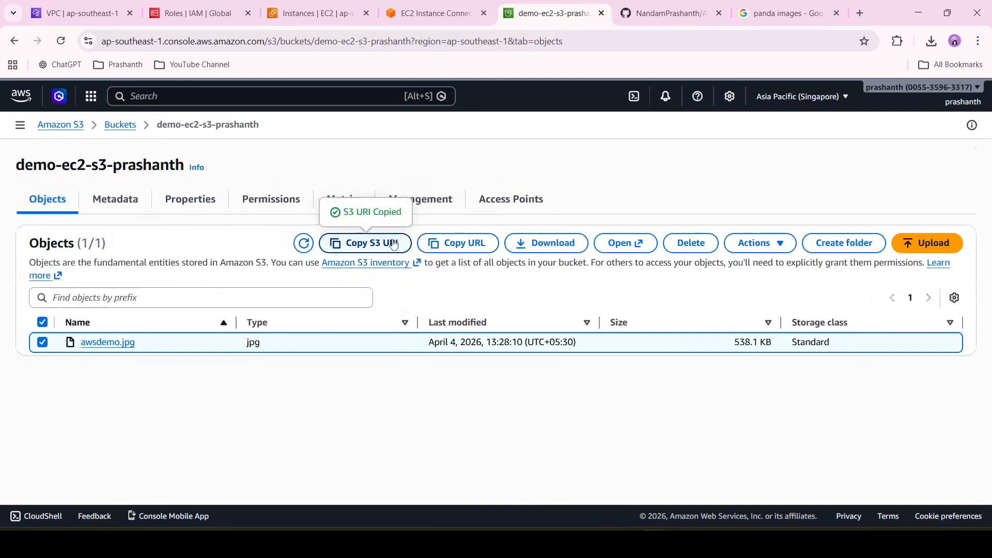
left_click(859, 13)
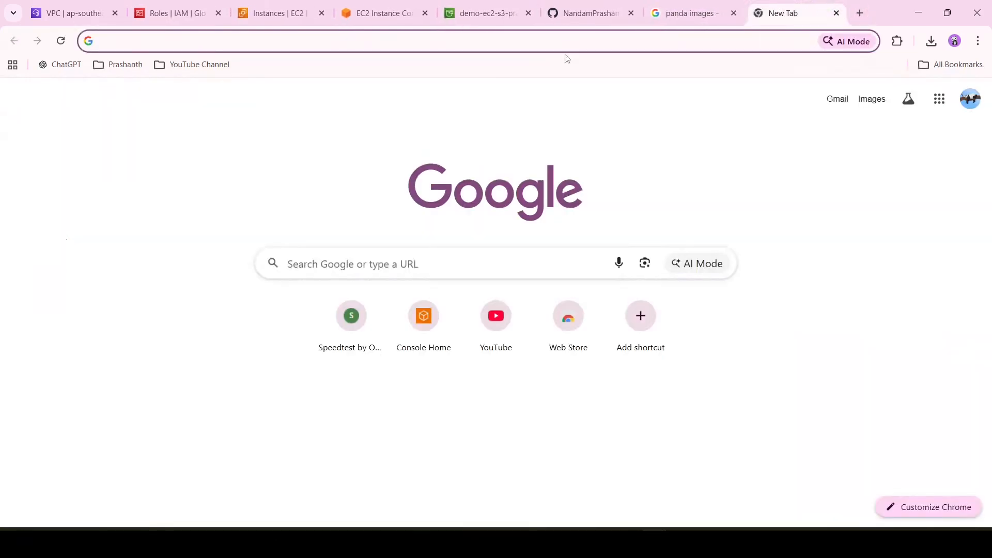
key("ctrl+v")
key("Return")
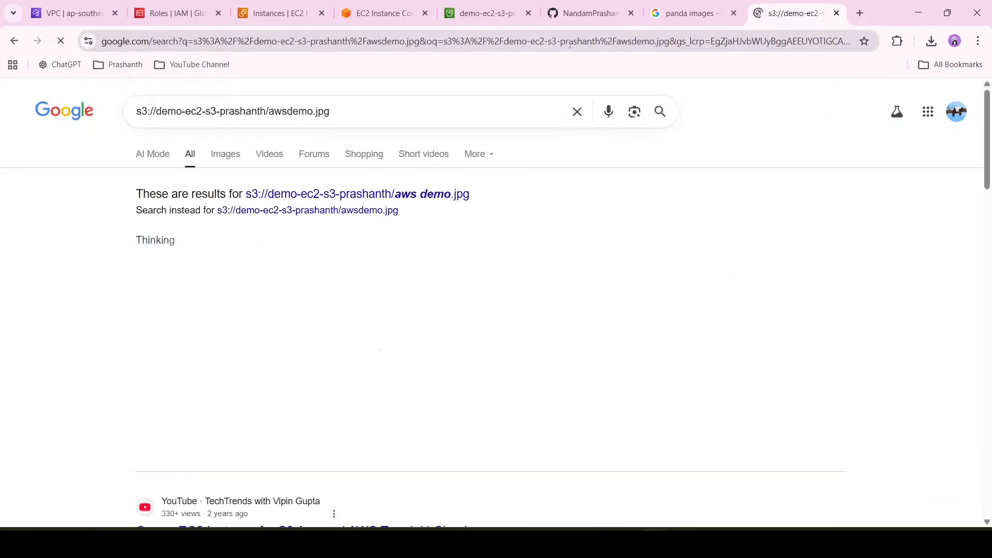
left_click(837, 13)
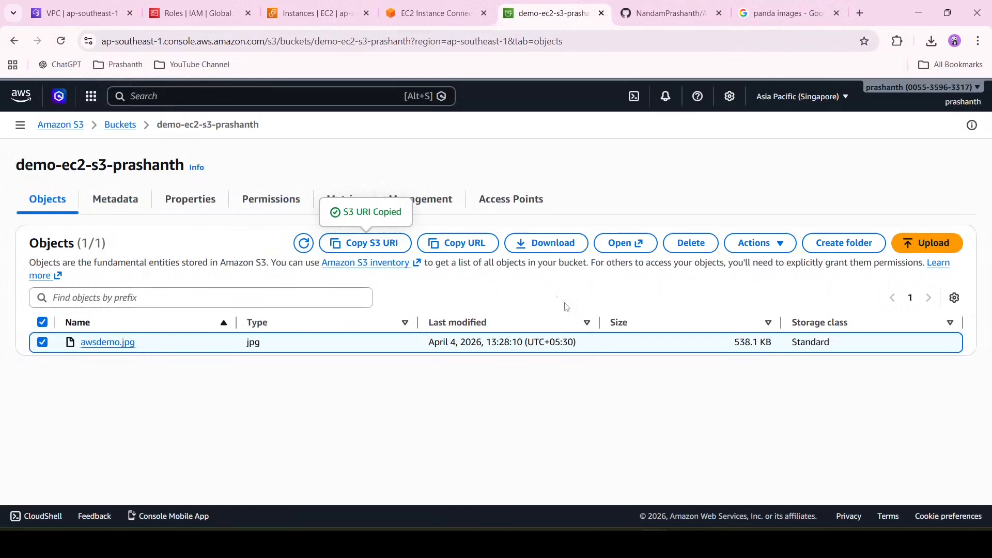
Preview awsdemo.jpg from the bucket, and copy its object URL from the object's properties
left_click(643, 251)
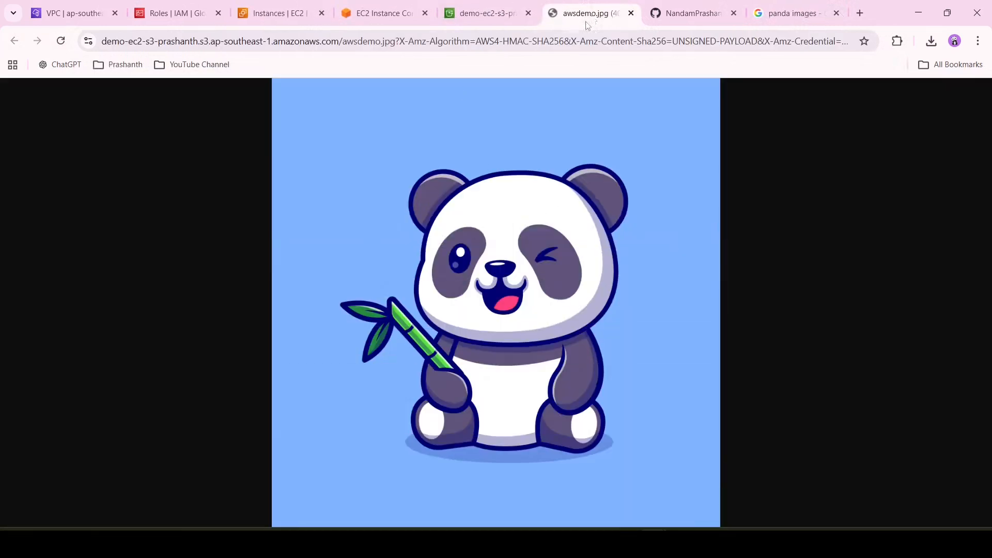
left_click(631, 13)
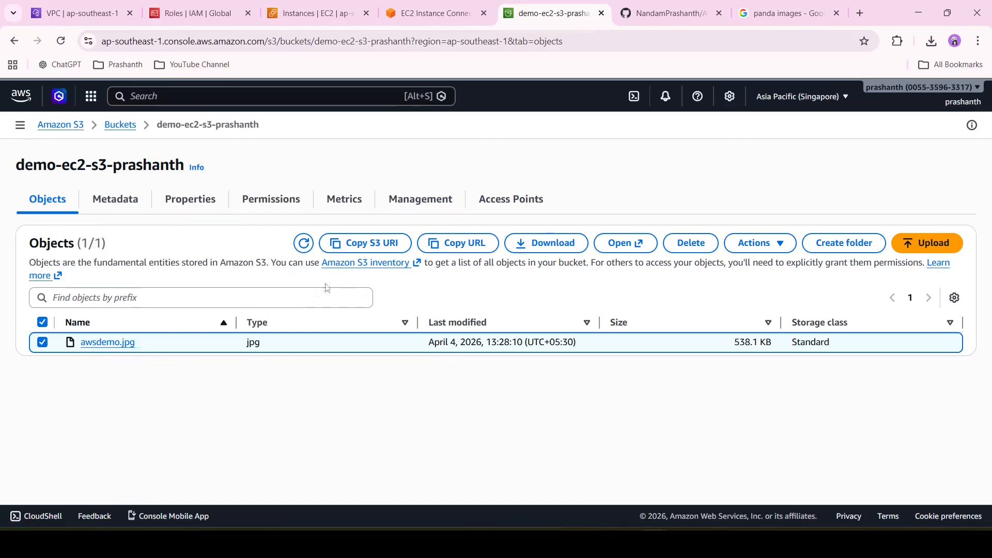
left_click(107, 343)
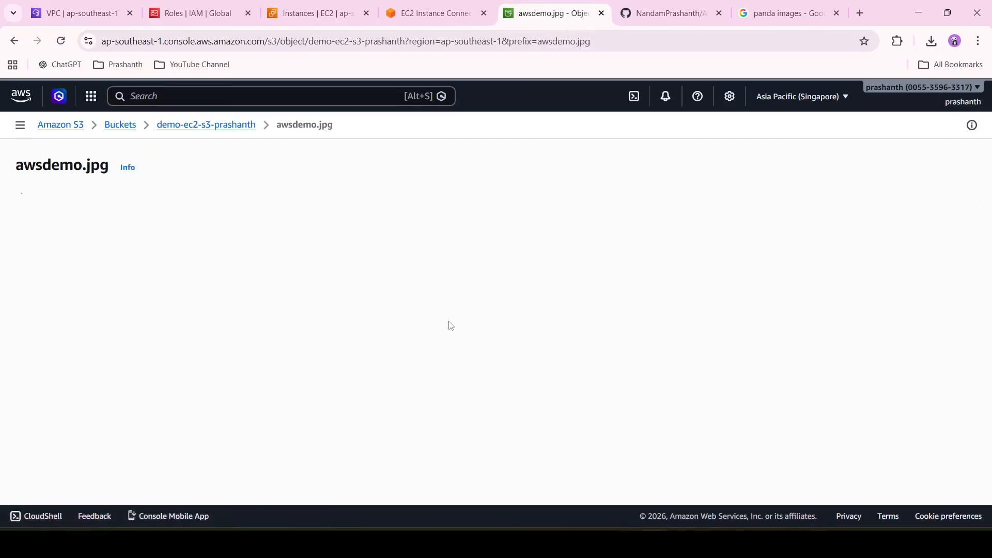
left_click(512, 285)
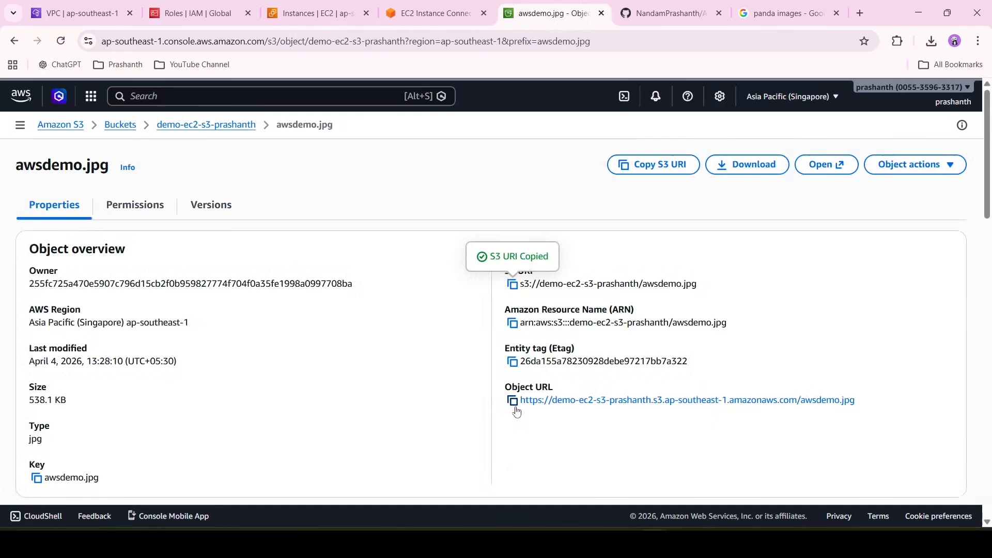
left_click(513, 401)
Return to the EC2 Instance Connect terminal and open index.html in nano for editing
left_click(434, 13)
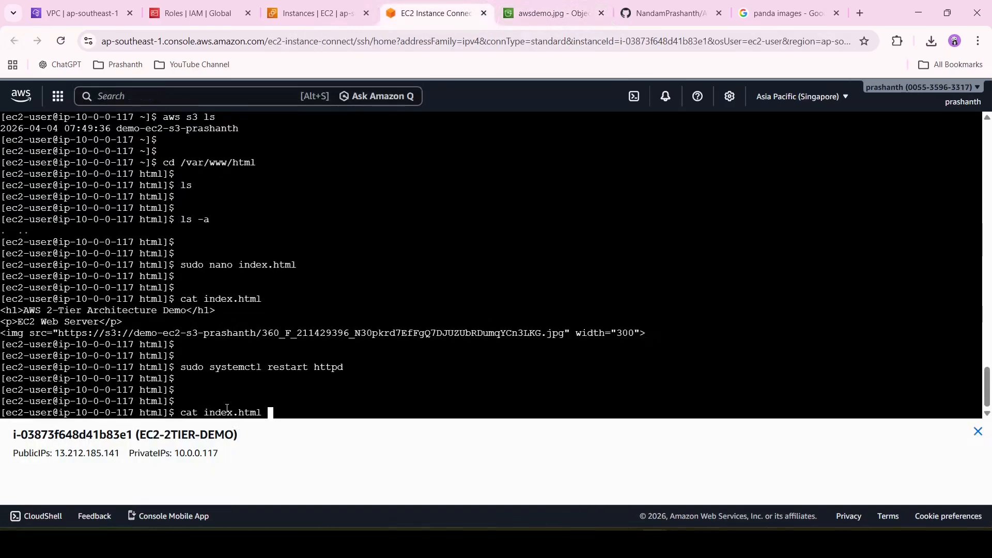
key("Up")
key("Return")
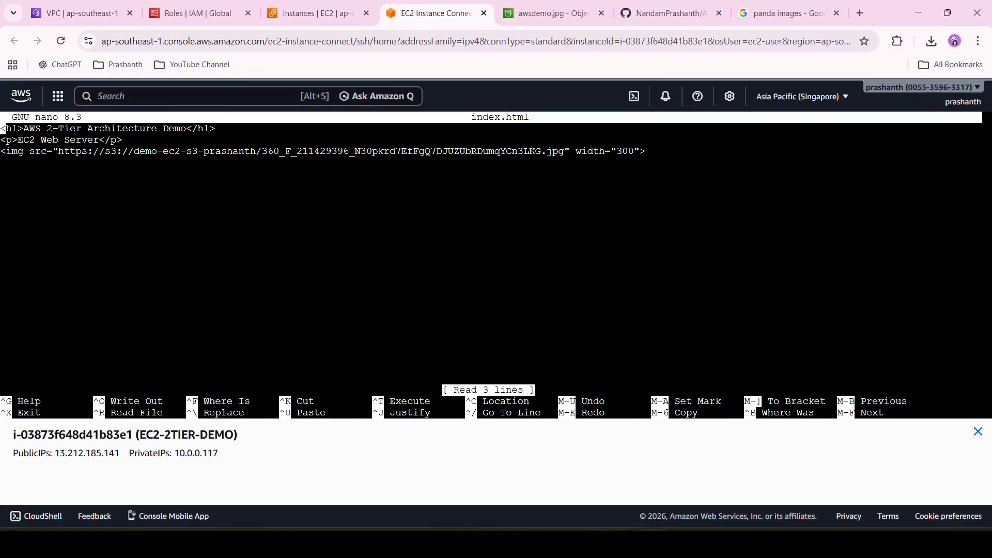
Switch to Notepad and replace the img tag's placeholder URL and width attribute with the copied object URL of awsdemo.jpg
left_click(683, 543)
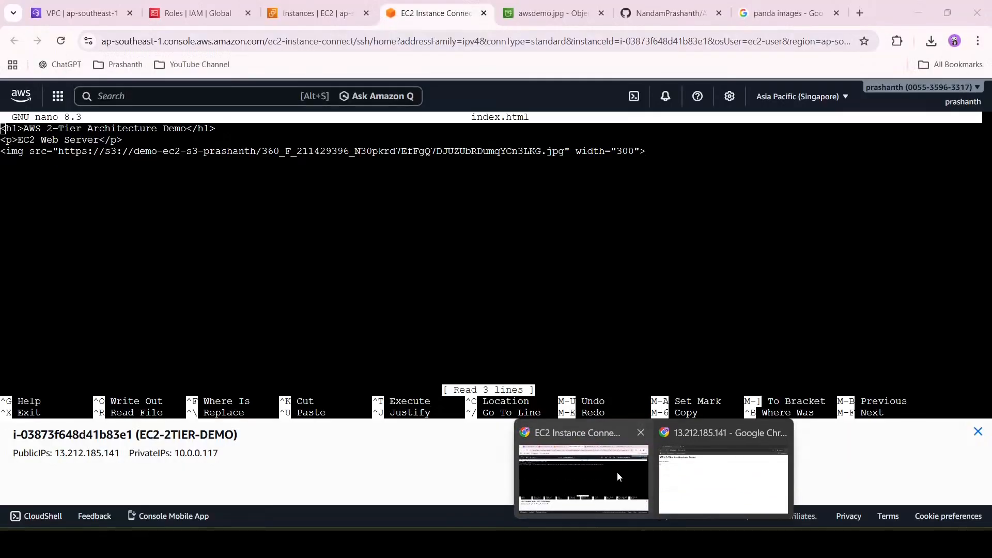
left_click(617, 472)
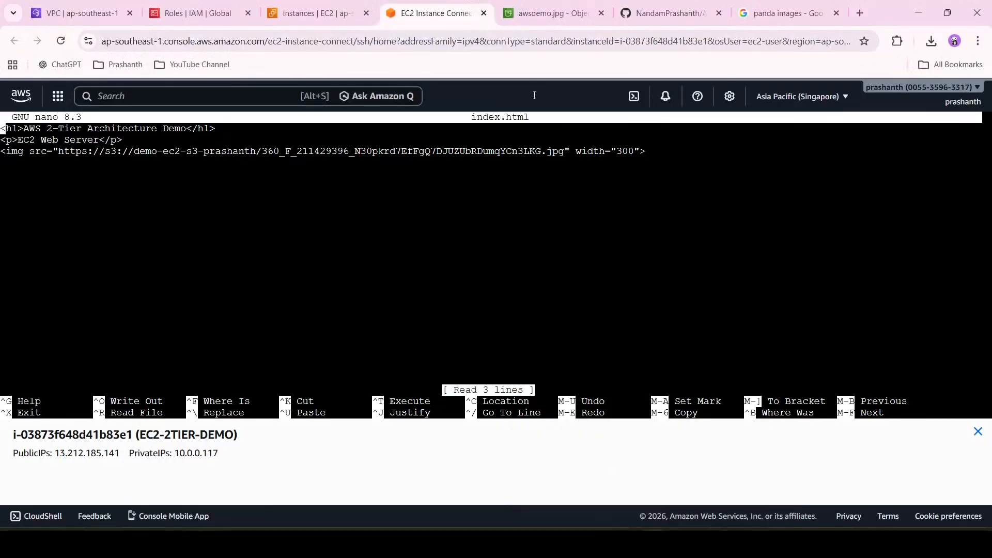
left_click(552, 4)
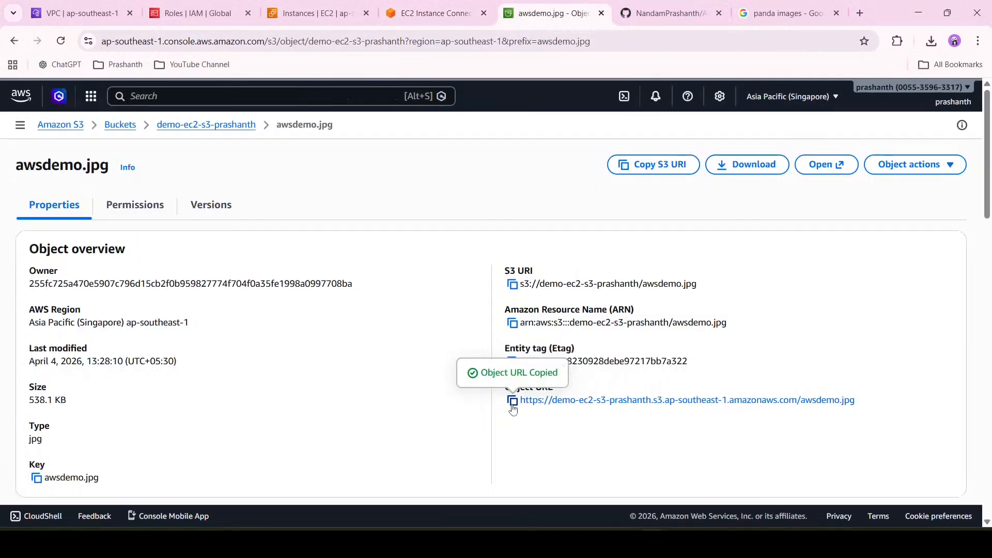
mouse_move(682, 545)
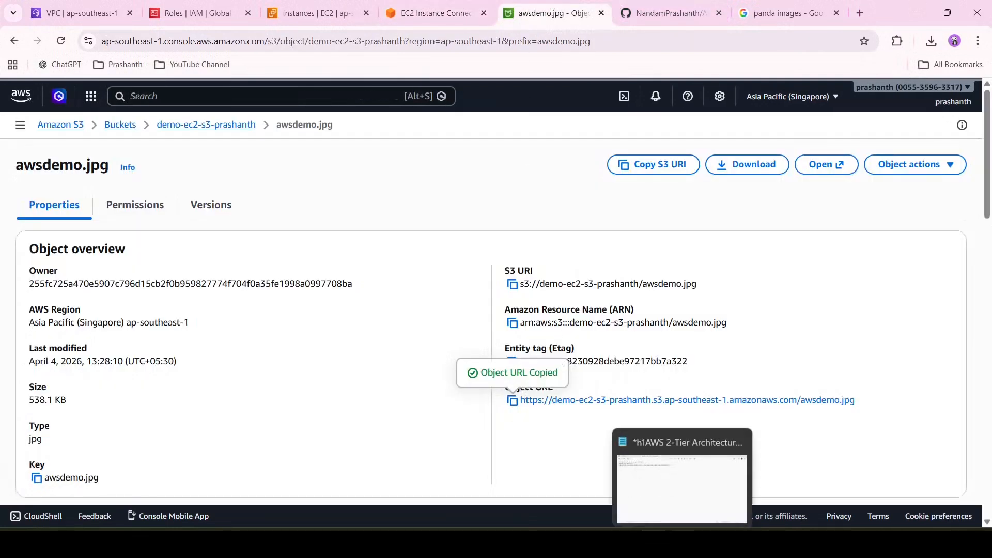
left_click(682, 475)
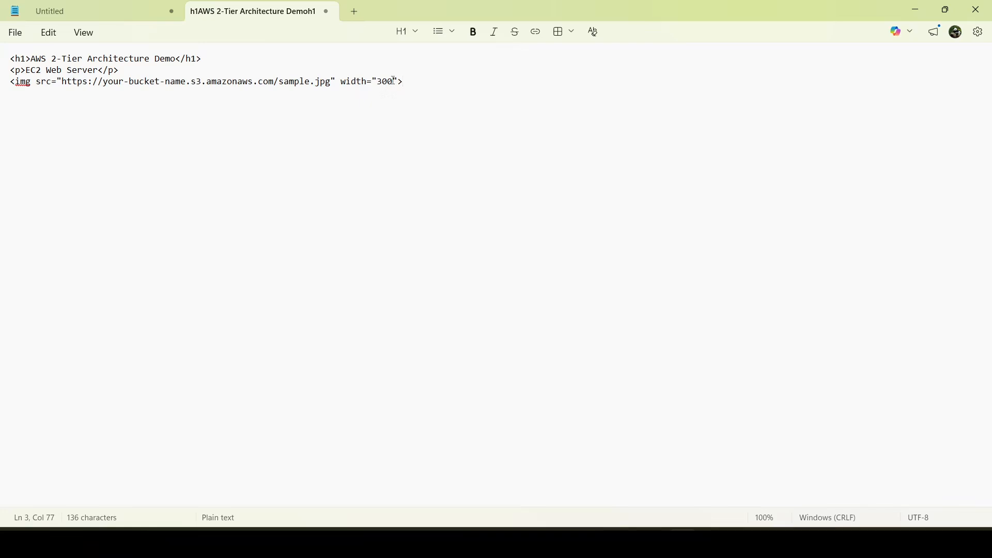
left_click_drag(64, 81, 396, 88)
key("ctrl+v")
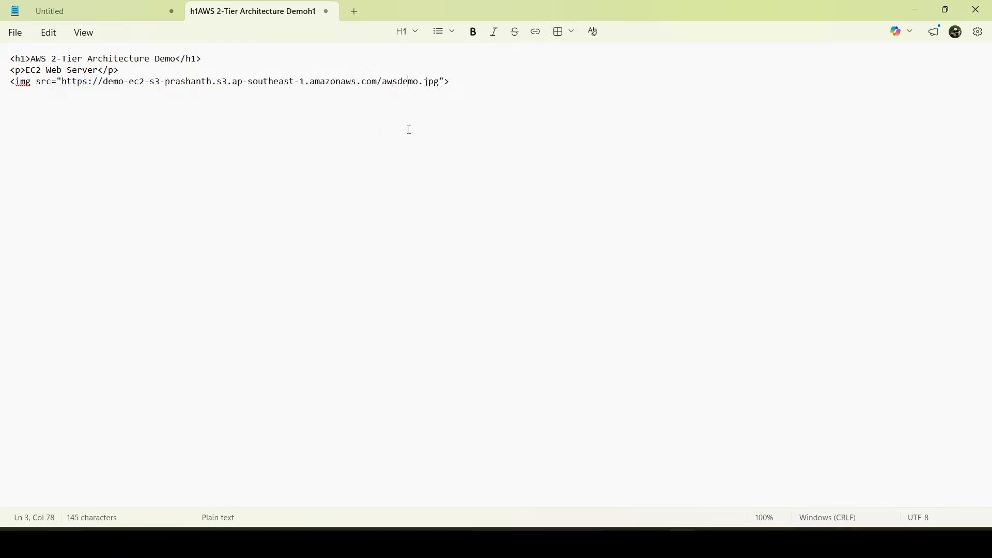
Save the HTML snippet to the Desktop as h1AWS 2-Tier Architecture Demoh1.txt and select all of its text
key("ctrl+s")
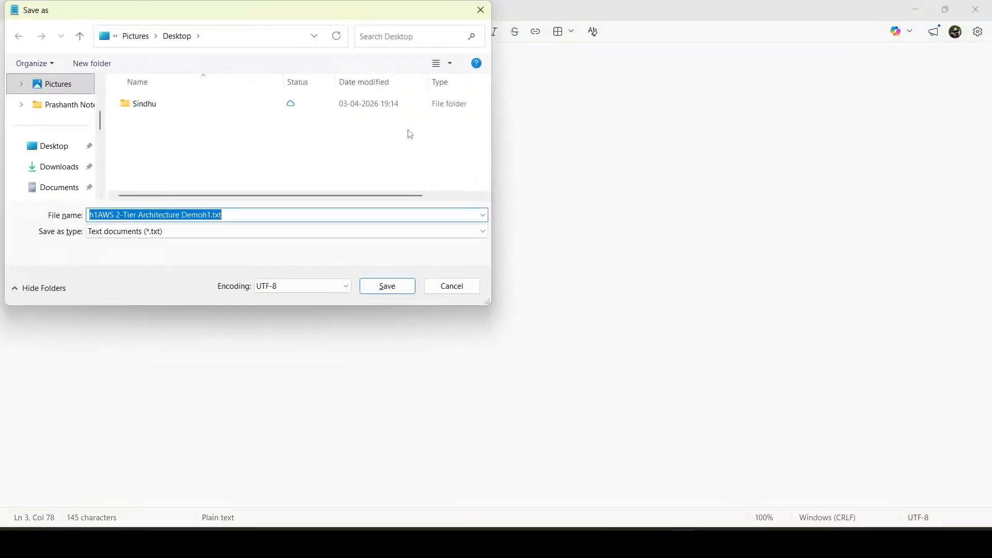
left_click(397, 289)
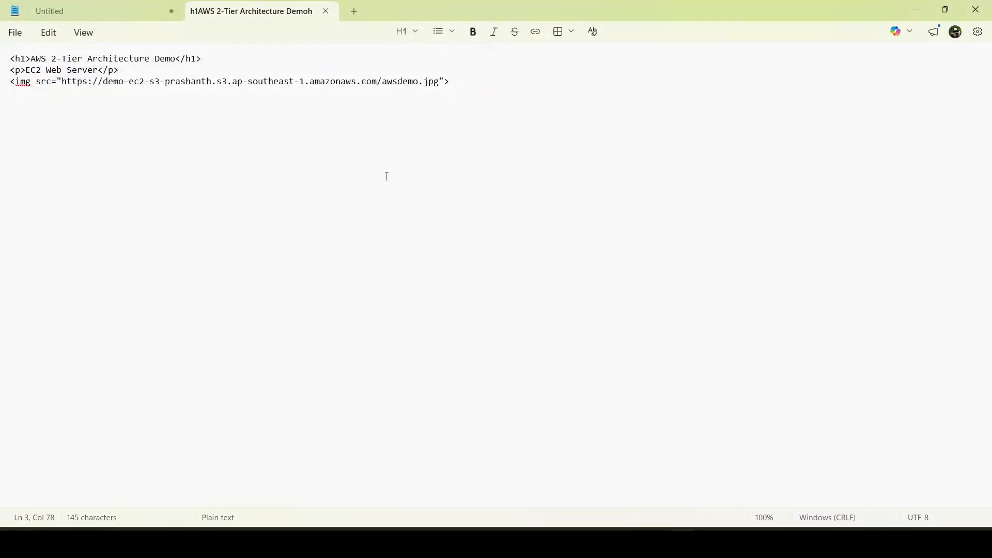
key("ctrl+a")
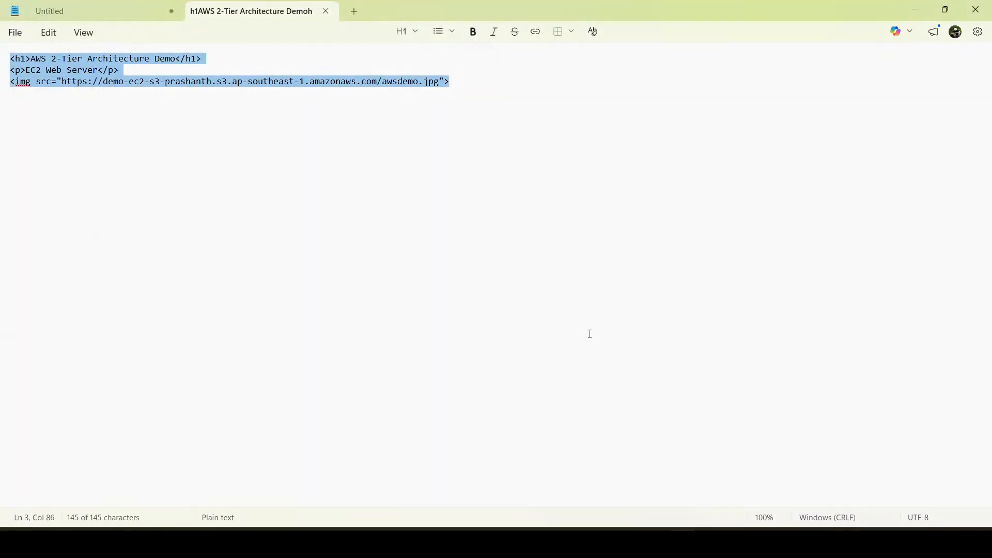
Return to the EC2 Instance Connect terminal and delete all existing content of index.html in nano
mouse_move(653, 543)
left_click(602, 469)
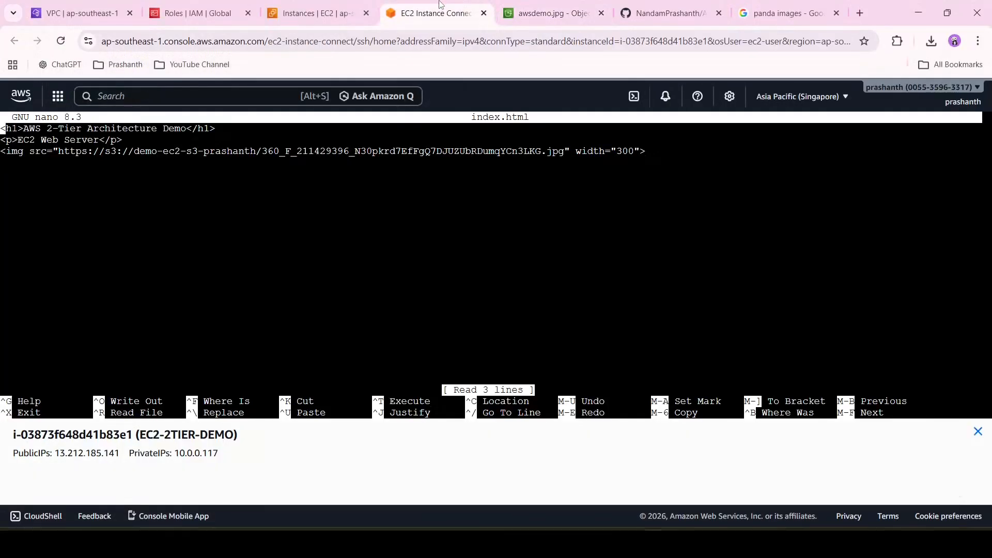
left_click(437, 13)
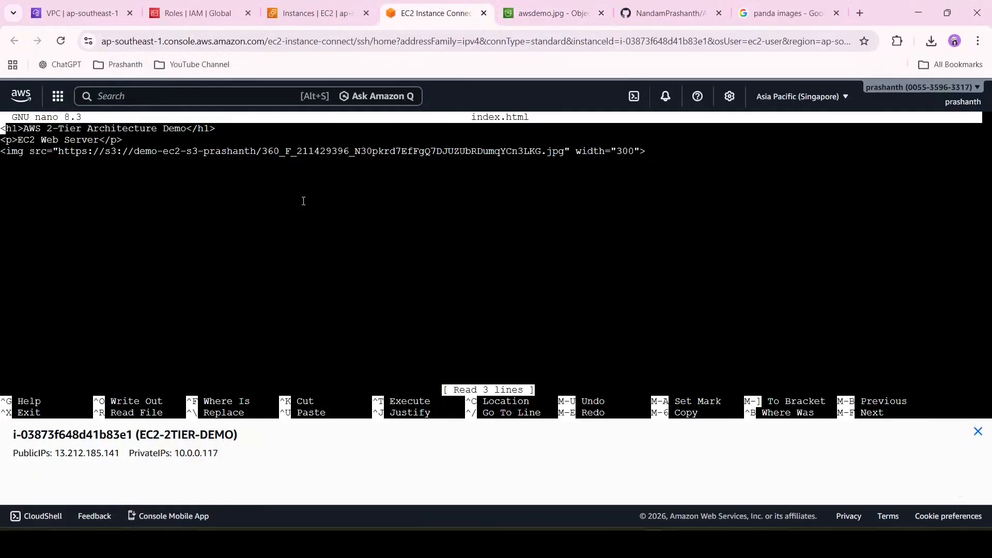
double_click(317, 169)
left_click(316, 168)
key("Down")
key("Down")
key("Down")
key("BackSpace")
key("BackSpace")
key("BackSpace")
key("BackSpace")
key("BackSpace")
key("BackSpace")
key("BackSpace")
key("BackSpace")
key("BackSpace")
key("BackSpace")
key("BackSpace")
key("BackSpace")
key("BackSpace")
key("BackSpace")
key("BackSpace")
key("BackSpace")
key("BackSpace")
key("BackSpace")
key("BackSpace")
key("BackSpace")
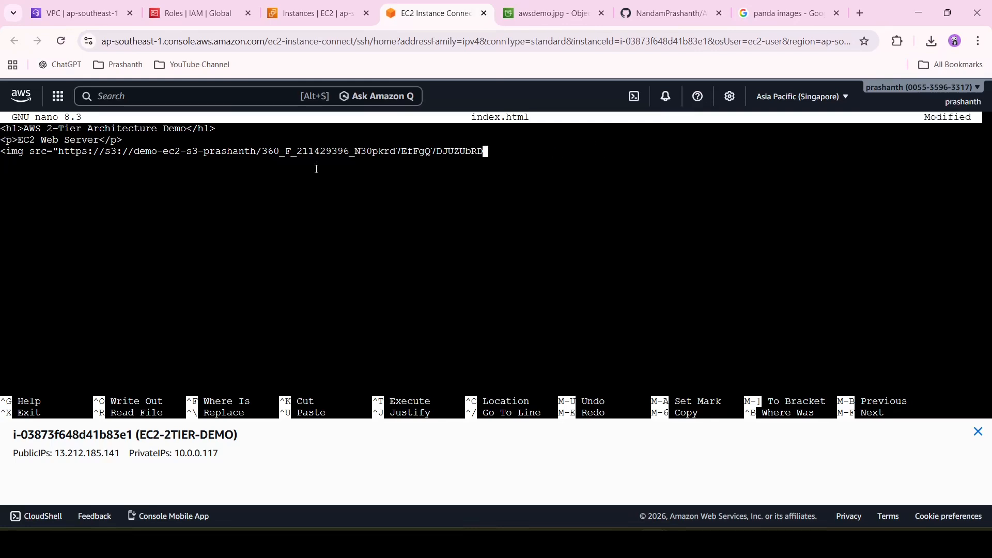
key("BackSpace")
key("BackSpace")
key("BackSpace")
key("BackSpace")
key("BackSpace")
key("BackSpace")
key("BackSpace")
key("BackSpace")
key("BackSpace")
key("BackSpace")
key("BackSpace")
key("BackSpace")
key("BackSpace")
key("BackSpace")
key("BackSpace")
key("BackSpace")
key("BackSpace")
key("BackSpace")
key("BackSpace")
key("BackSpace")
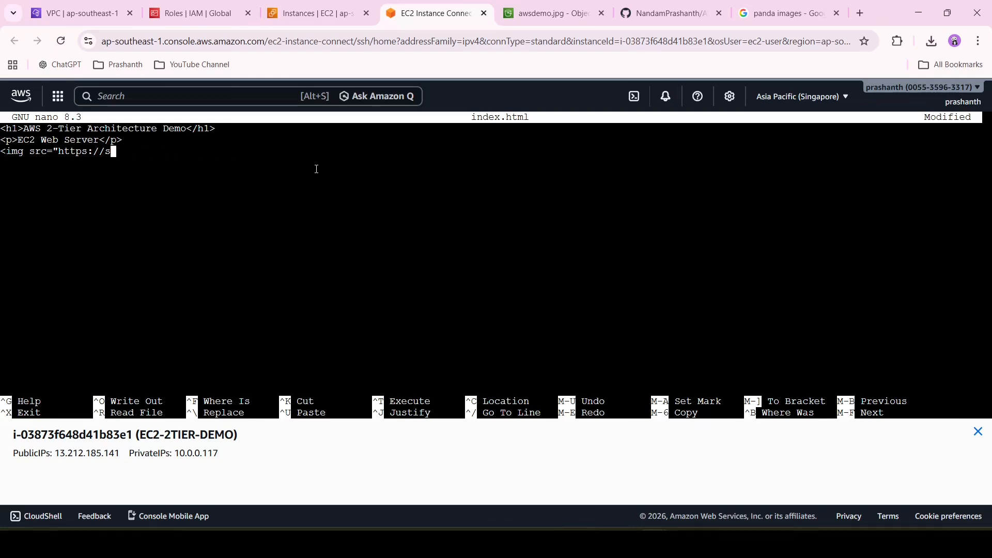
key("BackSpace")
key("BackSpace")
key("BackSpace")
key("BackSpace")
key("BackSpace")
key("BackSpace")
key("BackSpace")
key("BackSpace")
key("BackSpace")
key("BackSpace")
key("BackSpace")
key("BackSpace")
key("BackSpace")
key("BackSpace")
key("BackSpace")
key("BackSpace")
key("BackSpace")
key("BackSpace")
key("BackSpace")
key("BackSpace")
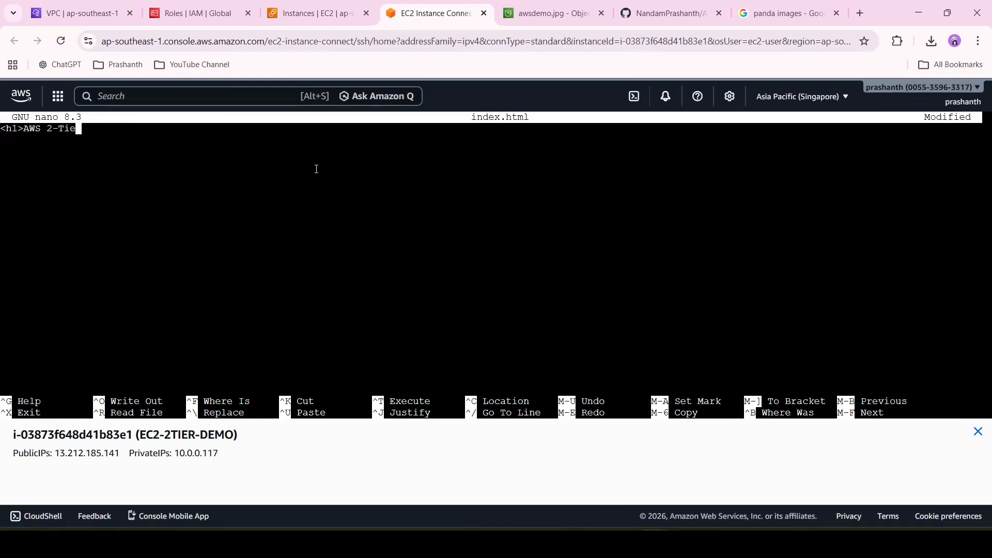
key("Return")
key("BackSpace")
Paste the copied HTML snippet with the awsdemo.jpg object URL into index.html, save the file and exit nano
right_click(317, 169)
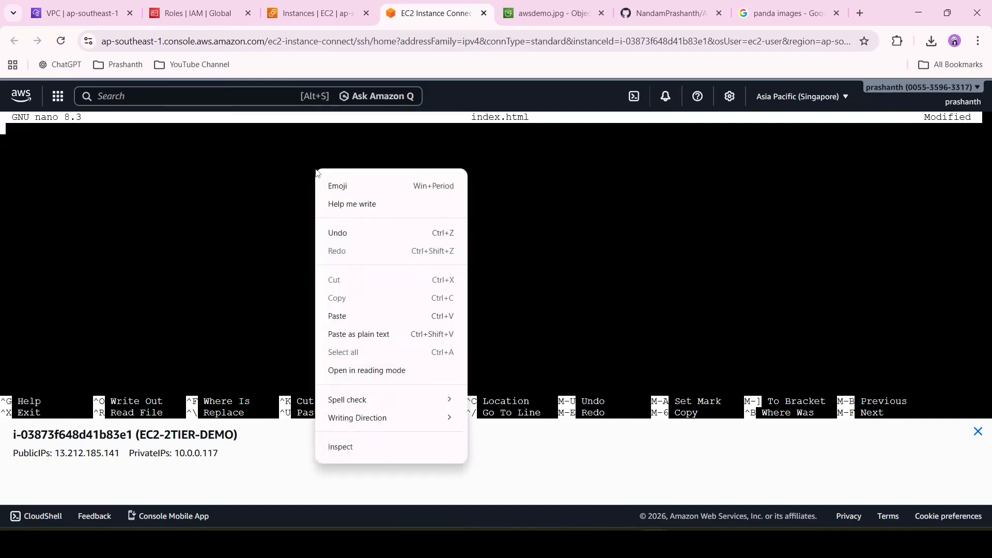
left_click(360, 317)
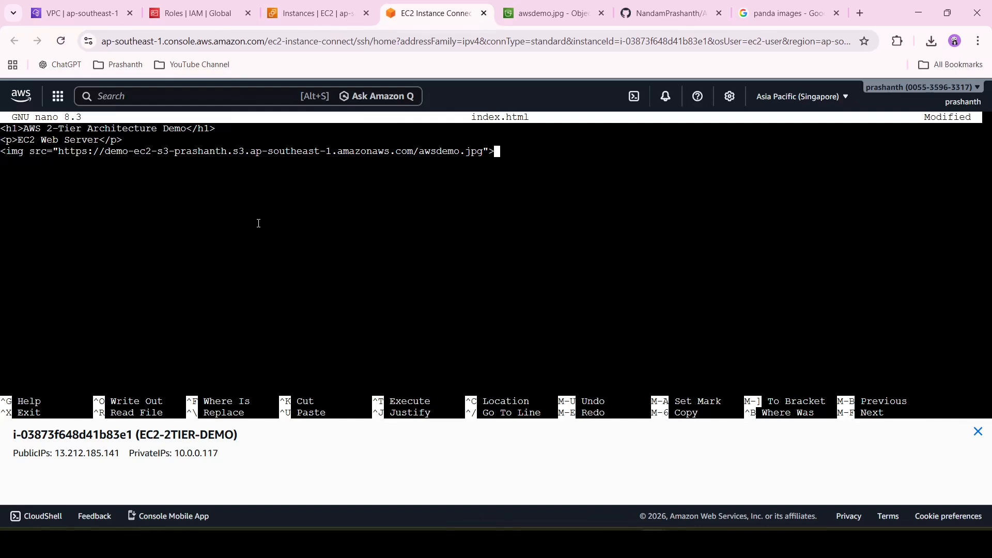
key("ctrl+o")
key("Return")
key("ctrl+x")
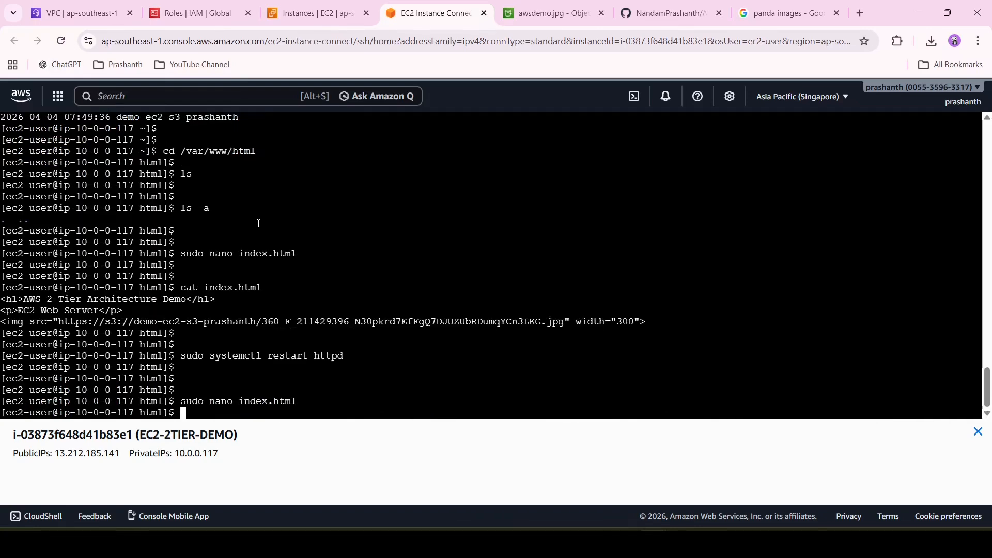
Print the contents of index.html with cat to check the saved markup
key("Return")
key("Return")
key("Up")
key("Up")
key("Up")
key("Return")
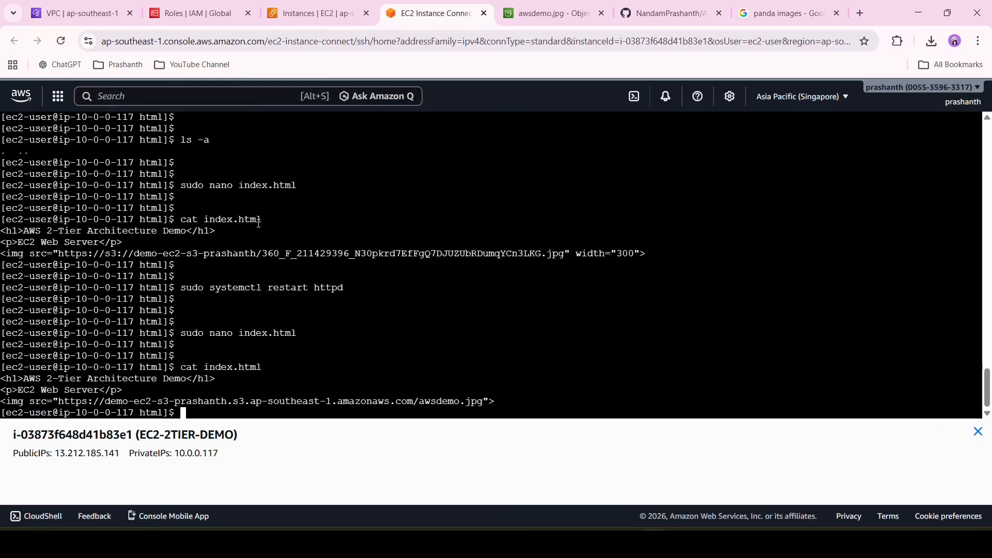
Restart the Apache service with sudo systemctl restart httpd
key("Return")
key("Return")
key("Up")
key("Up")
key("Up")
key("Return")
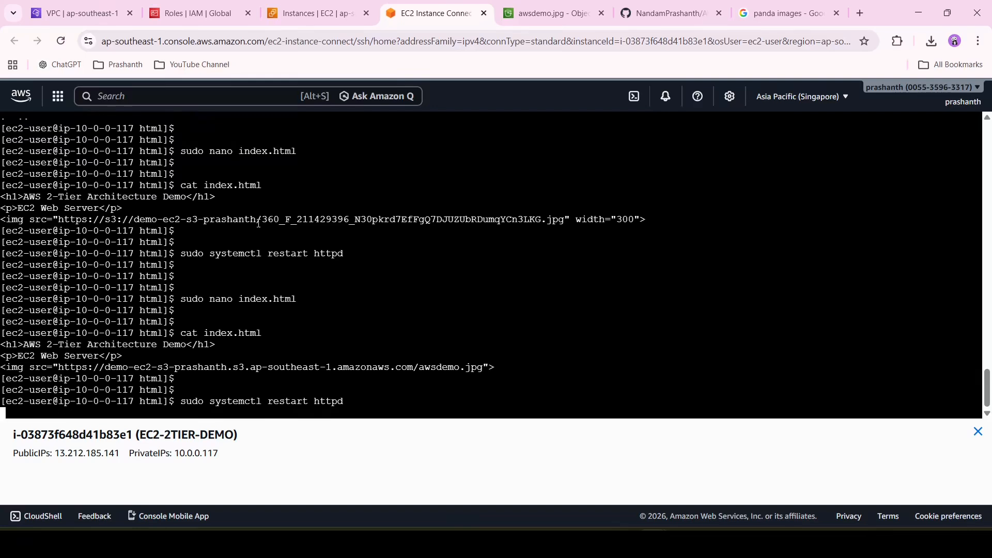
key("Return")
key("Return")
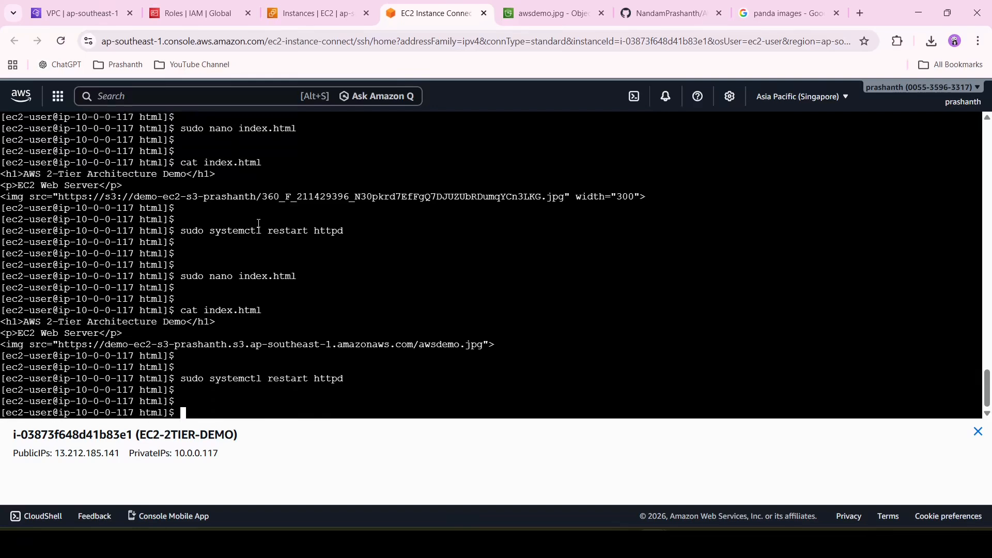
Switch to the incognito browser window, load the web server's public address 13.212.185.141 and reload the page
left_click(313, 13)
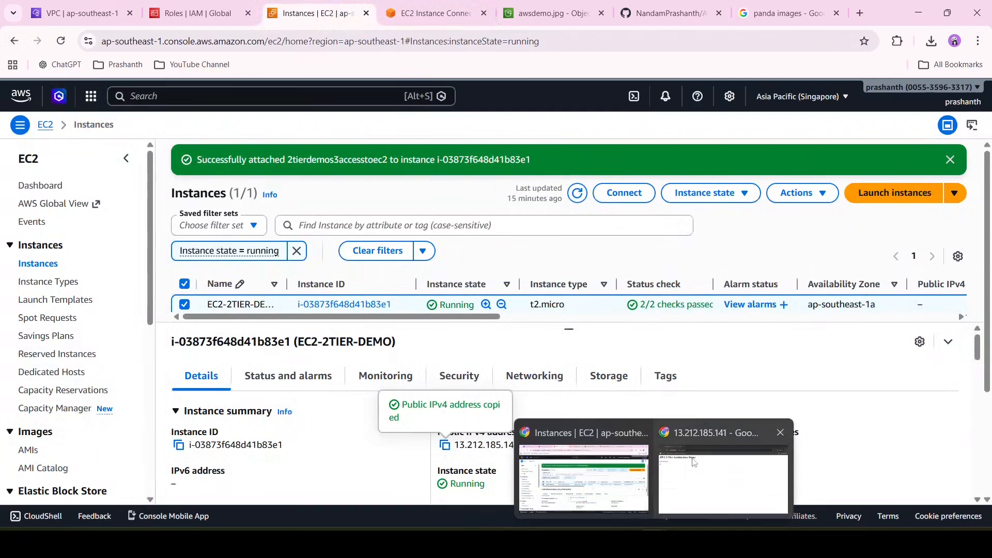
left_click(693, 461)
left_click(189, 13)
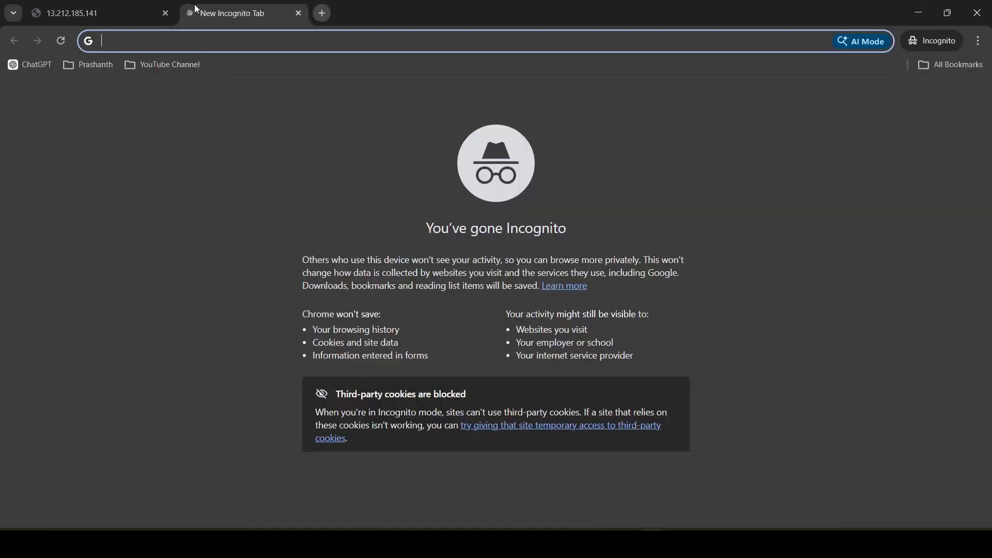
left_click(166, 14)
key("ctrl+v")
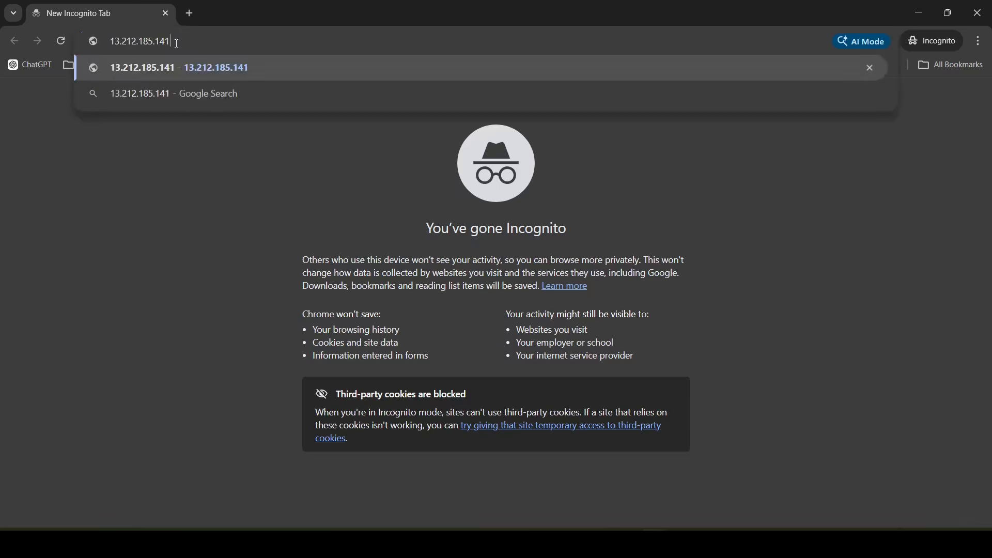
key("Return")
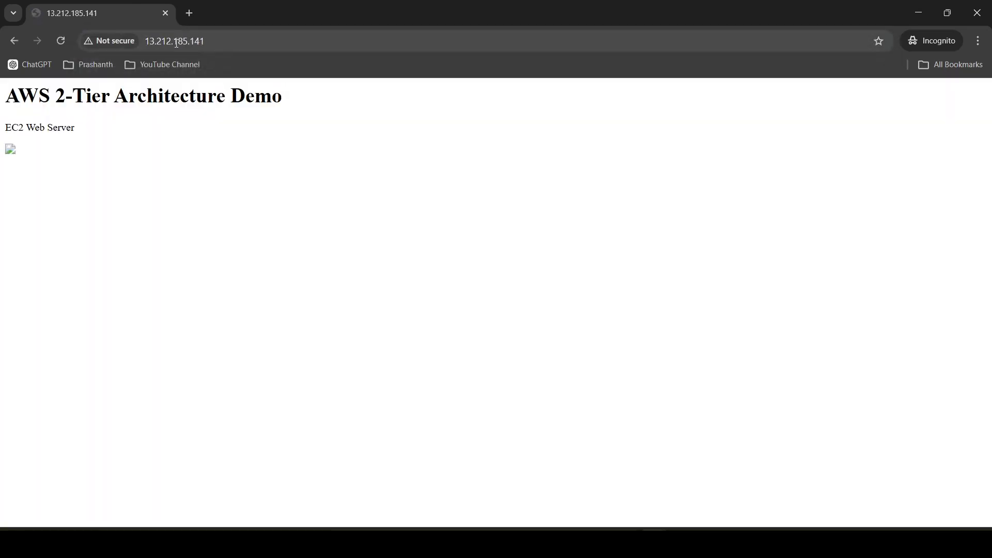
left_click(65, 48)
left_click(66, 47)
left_click(66, 45)
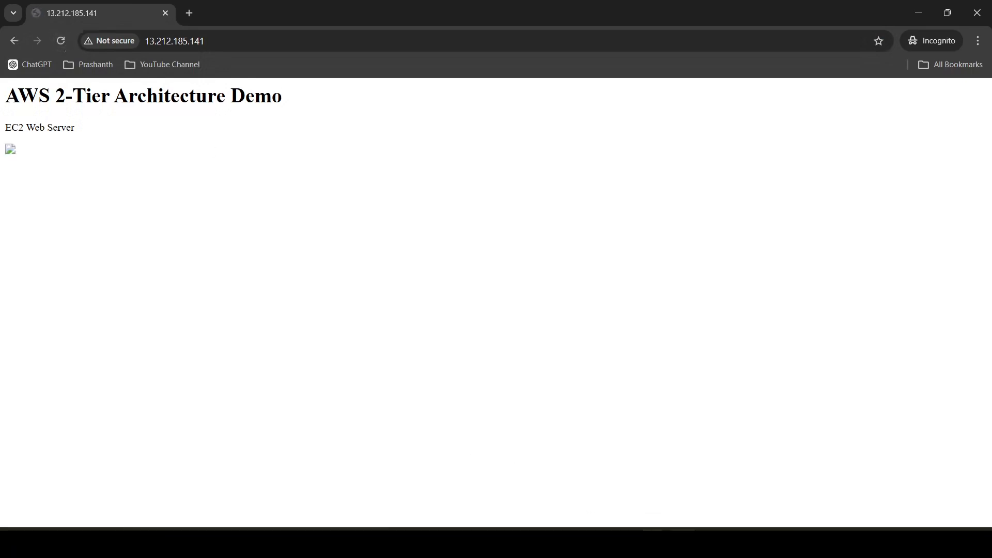
Switch to Notepad and undo the replacement of the img tag's placeholder URL and width attribute
key("alt+Tab")
left_click(464, 240)
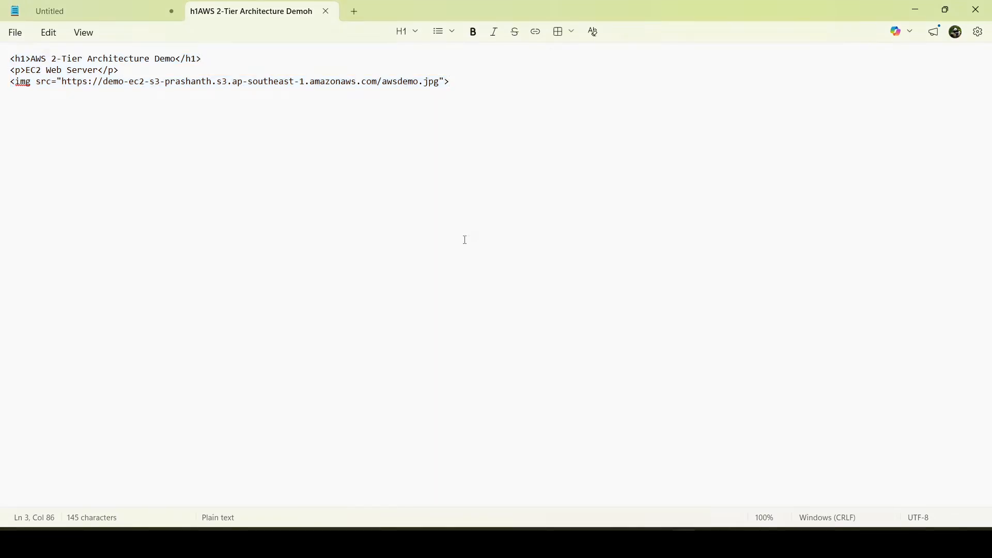
key("ctrl+z")
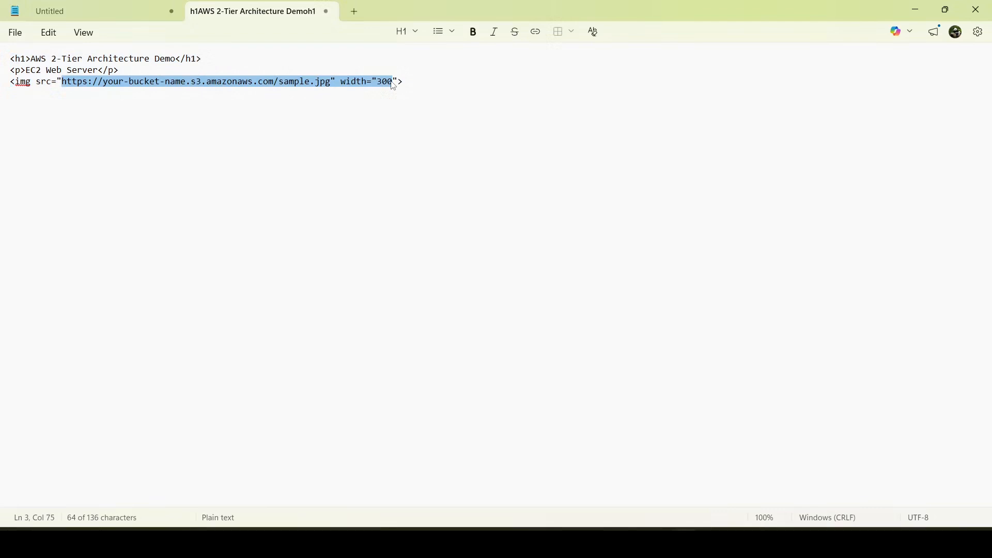
left_click(419, 85)
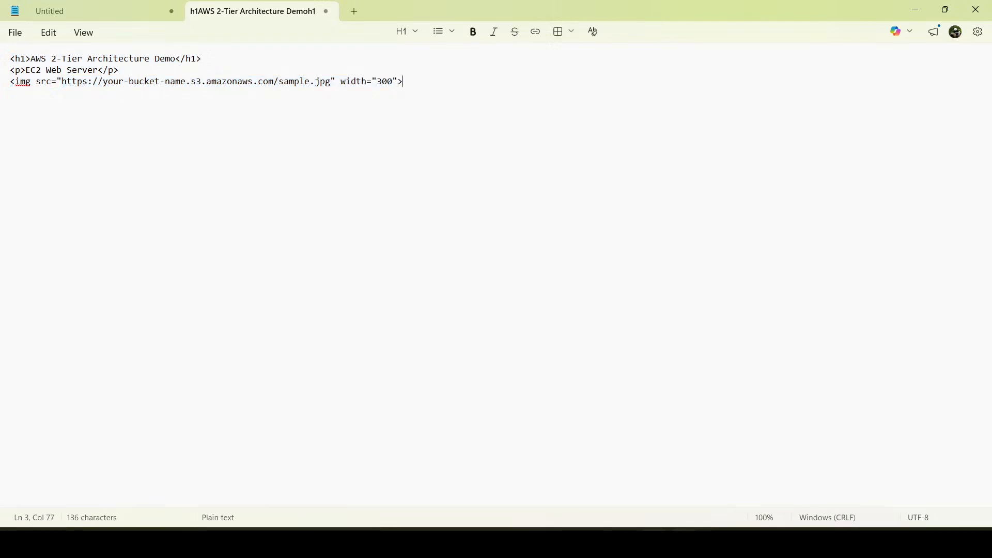
Check the awsdemo.jpg object page in S3, and in Notepad replace only the img tag's placeholder URL with the object URL, retaining width="300"
mouse_move(571, 543)
left_click(588, 459)
key("ctrl+Tab")
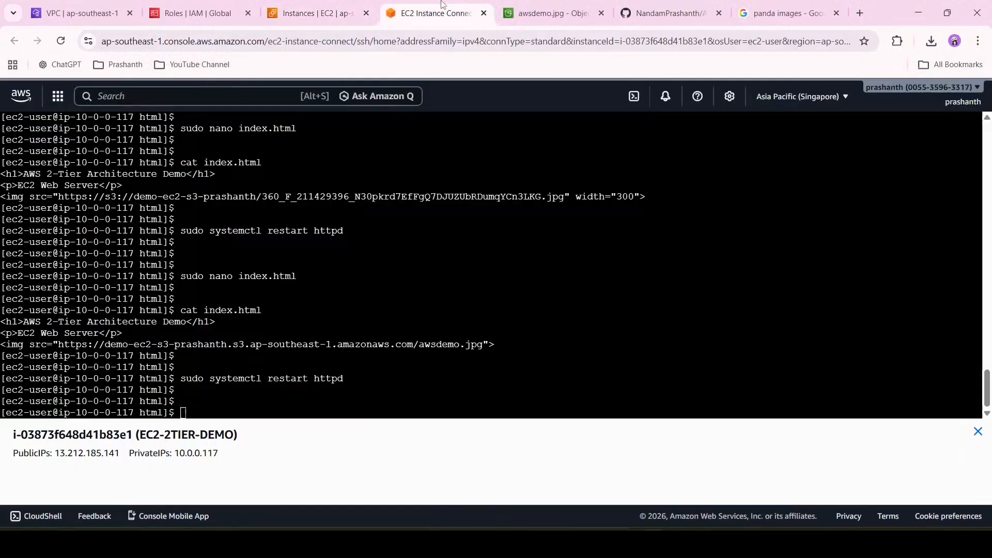
key("ctrl+Tab")
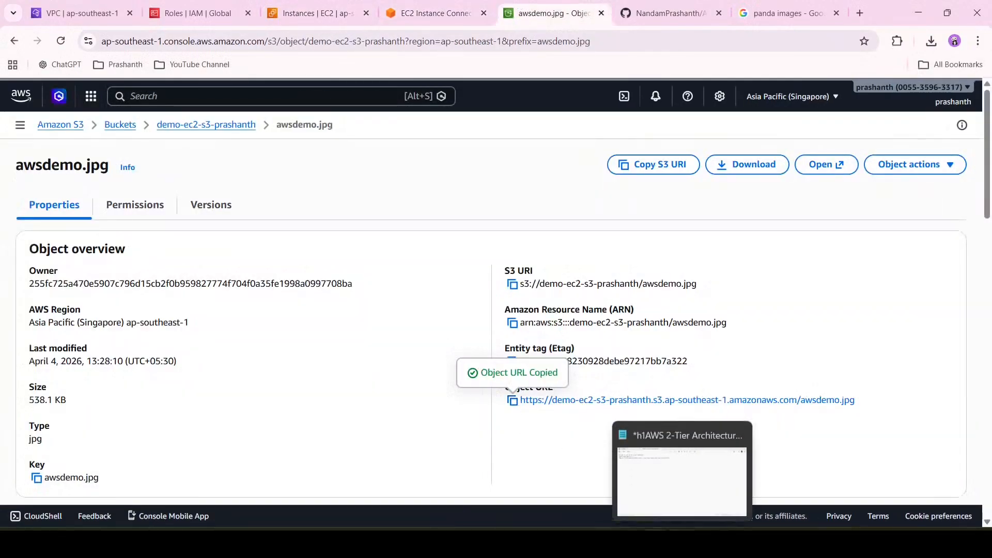
left_click(682, 543)
key("Return")
key("Return")
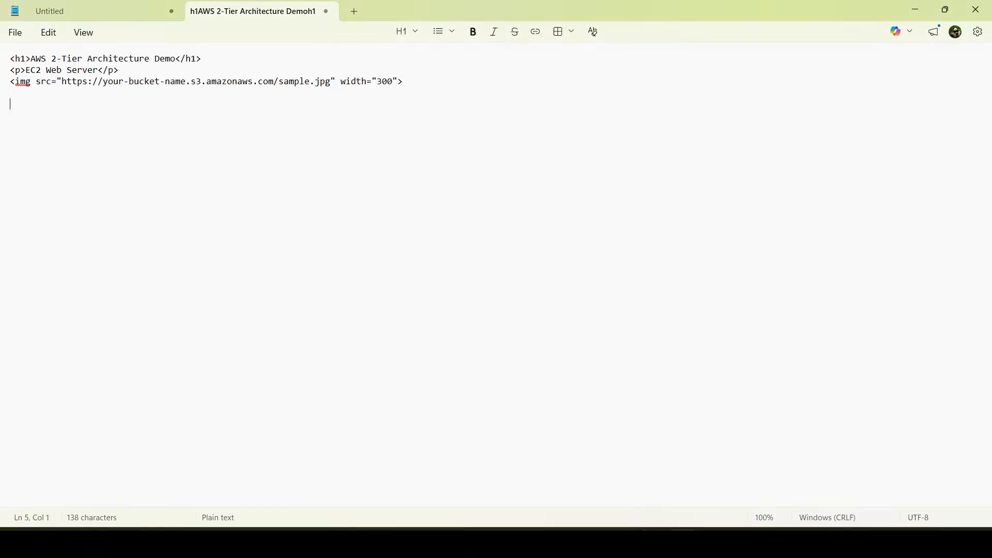
key("ctrl+v")
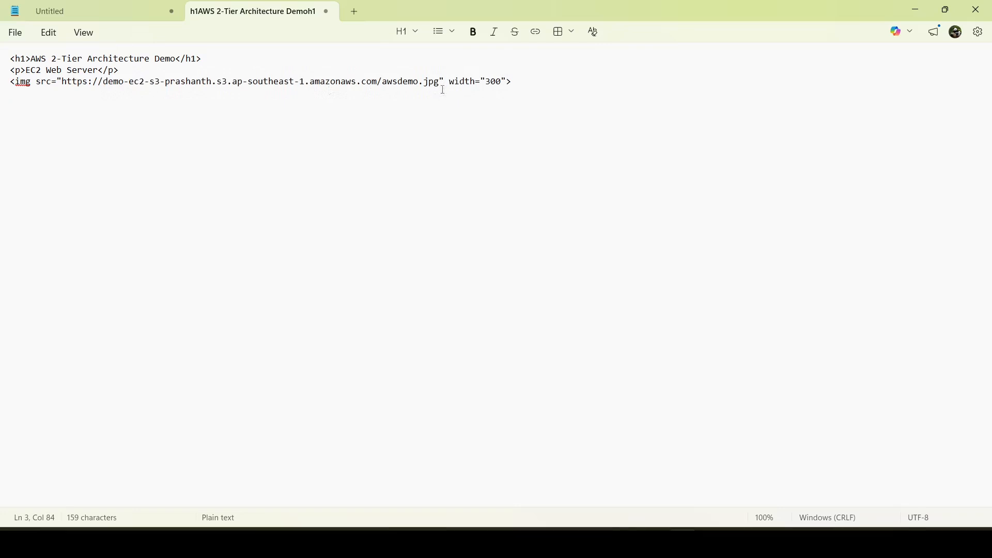
Return to the S3 console and test public access to awsdemo.jpg by opening its object URL in new browser tabs
left_click(512, 541)
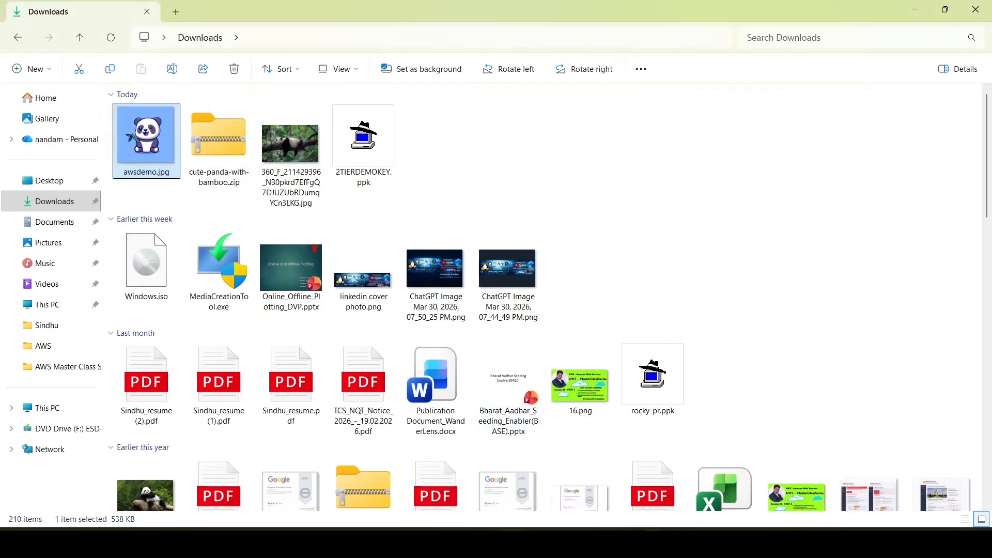
mouse_move(655, 542)
left_click(624, 481)
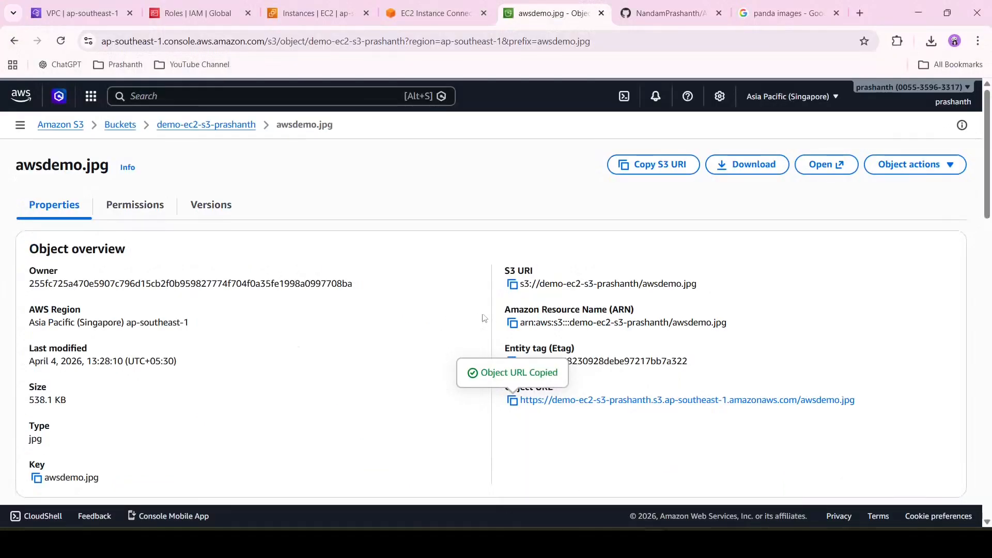
left_click(860, 13)
left_click(713, 36)
key("ctrl+v")
key("Return")
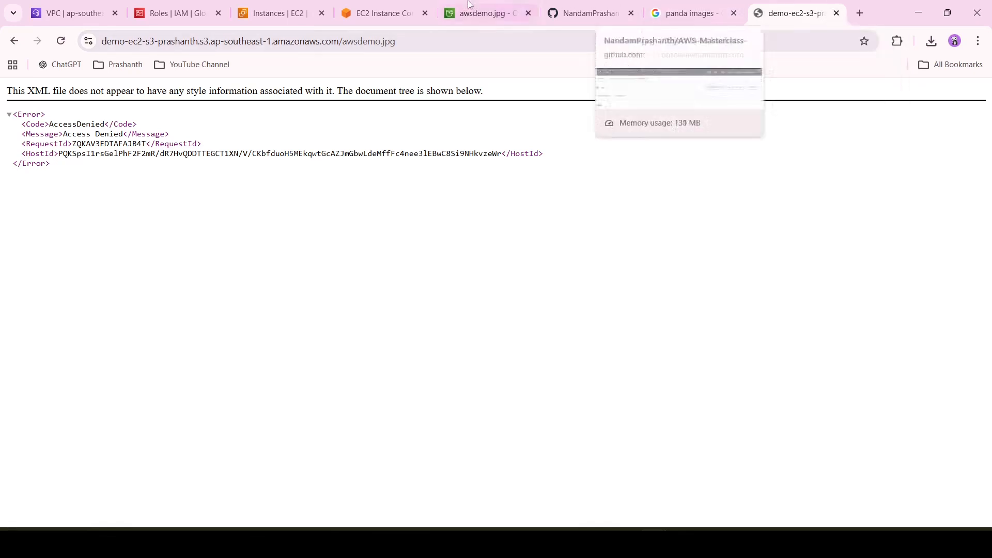
left_click(493, 15)
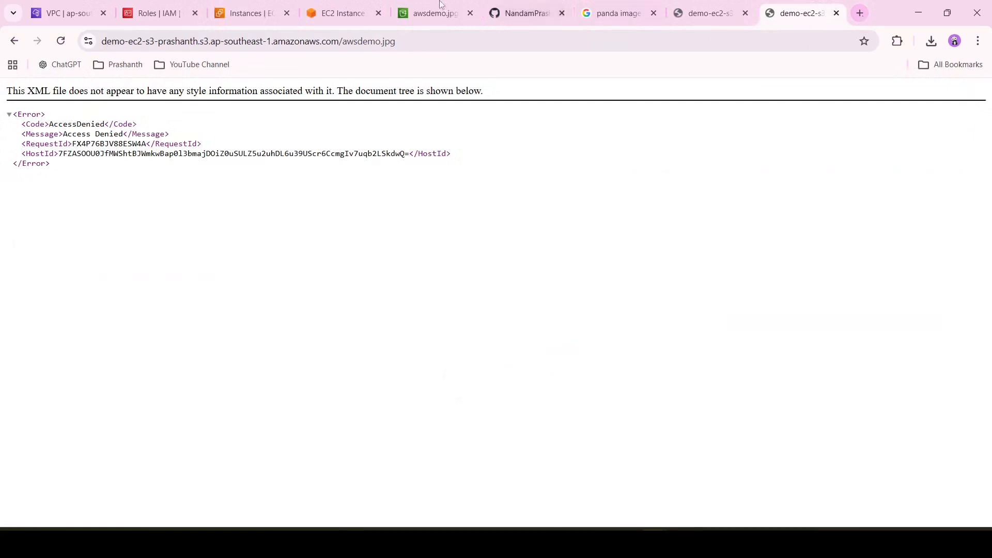
Go back to the bucket containing awsdemo.jpg and open its bucket policy for editing from the permissions
left_click(426, 9)
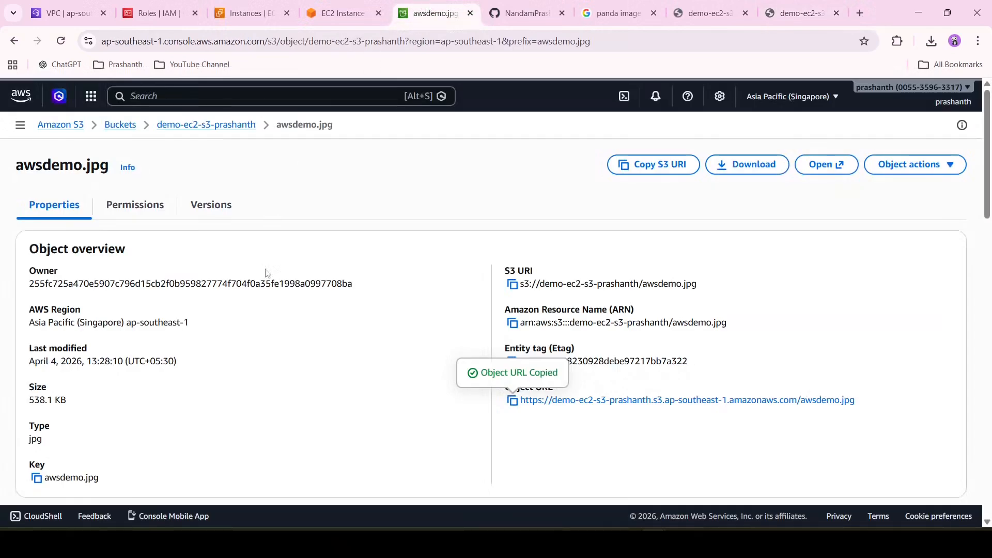
key("alt+Left")
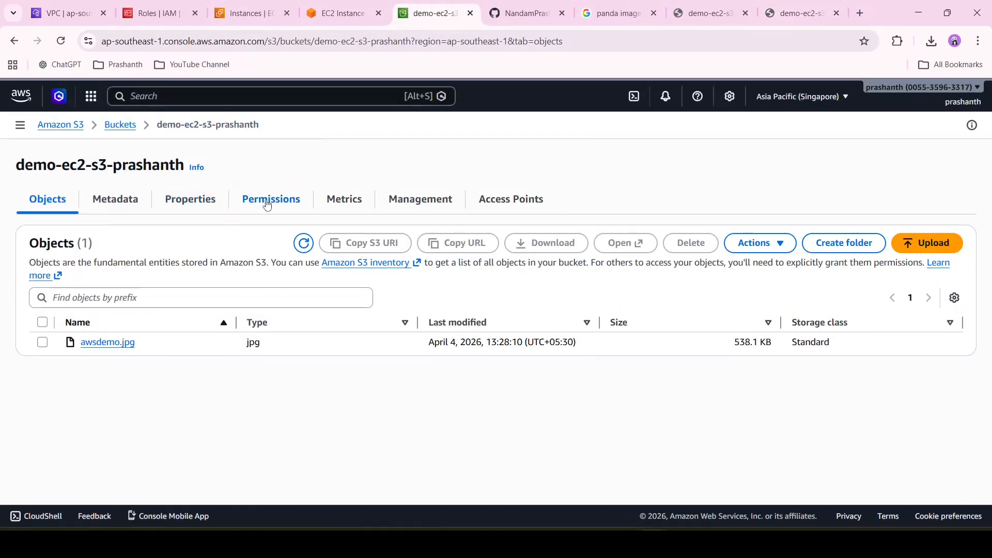
left_click(266, 201)
scroll(217, 333, "down", 5)
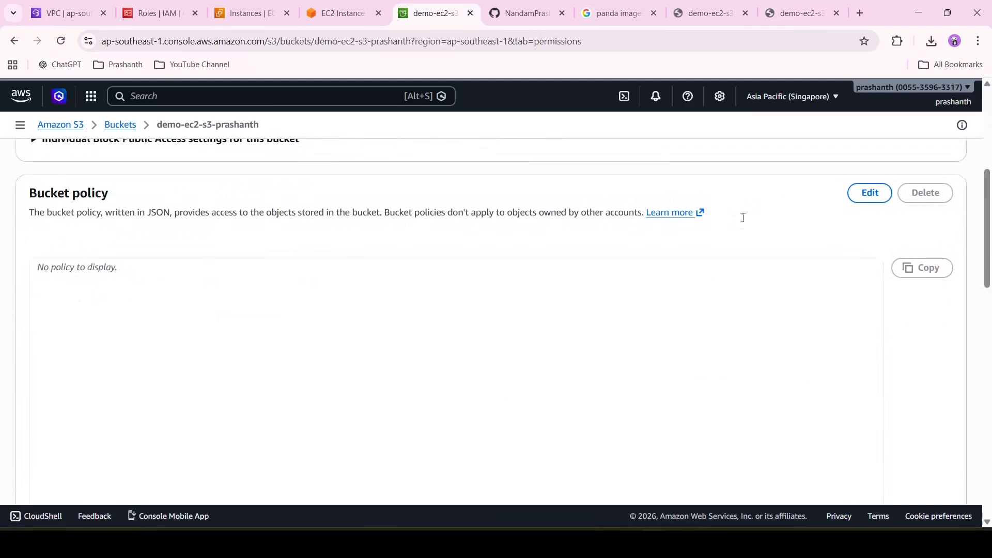
left_click(879, 204)
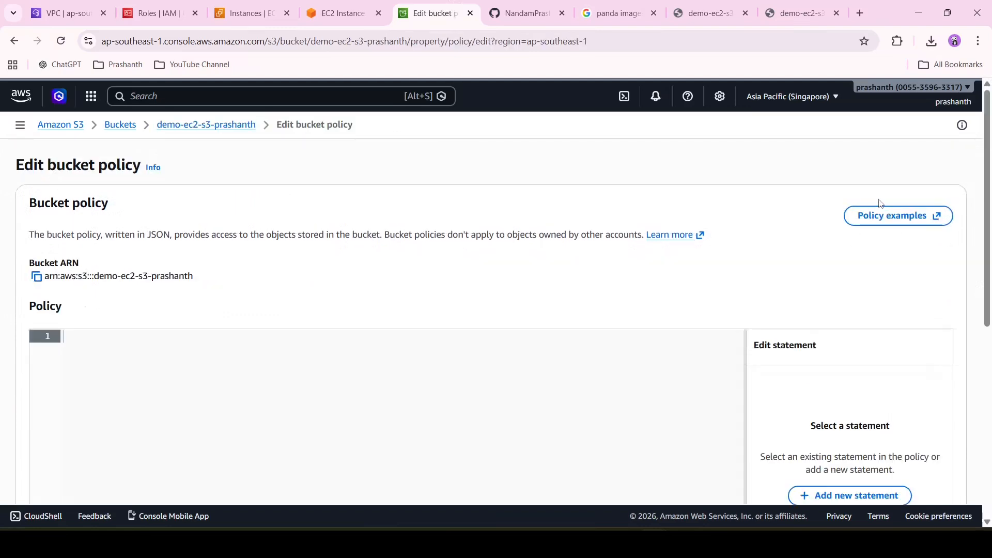
Add a new statement to the bucket policy with Sid "PublicRead" and Principal "*"
left_click(850, 496)
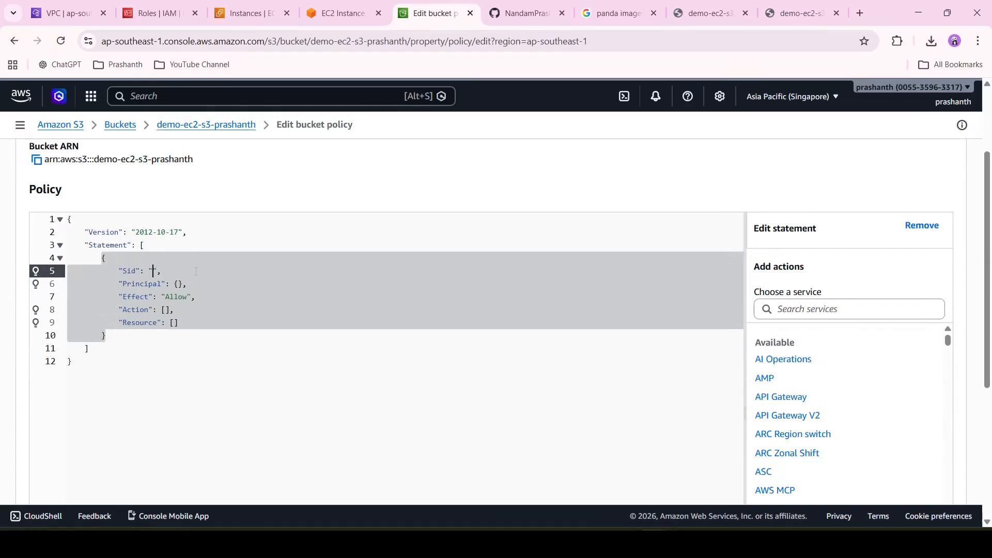
type("PublicRead")
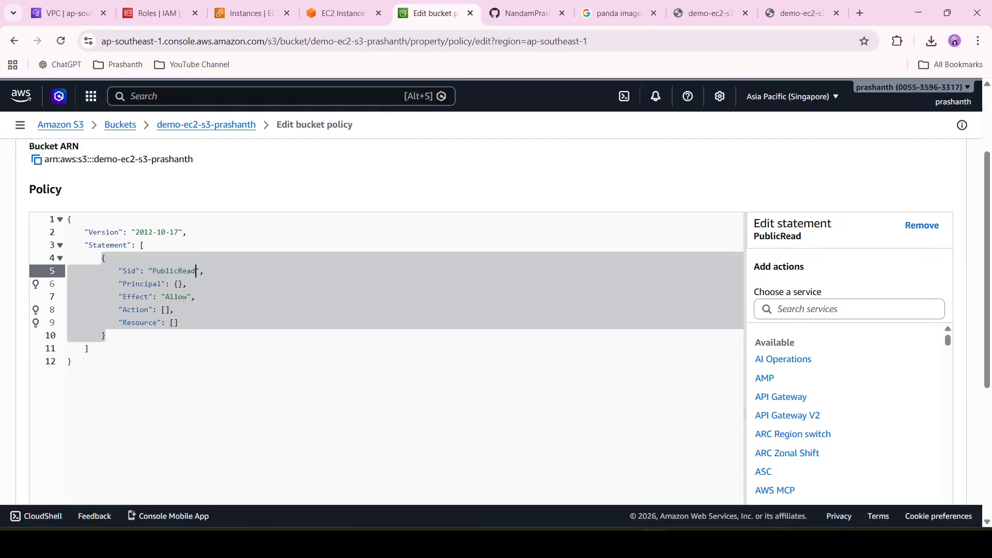
left_click(179, 284)
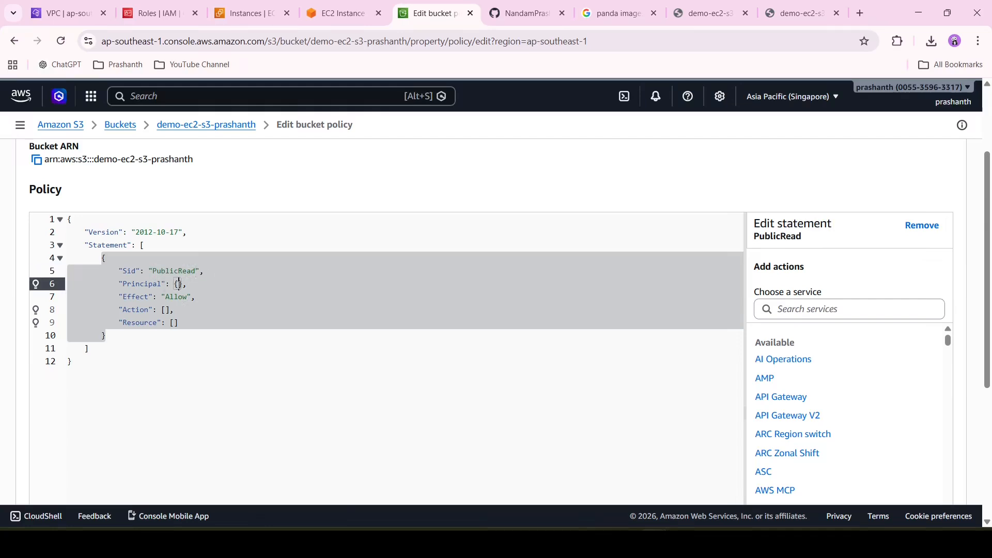
type("*")
Replace the statement's empty Action array with the quoted string "s3.GetObject"
left_click(167, 310)
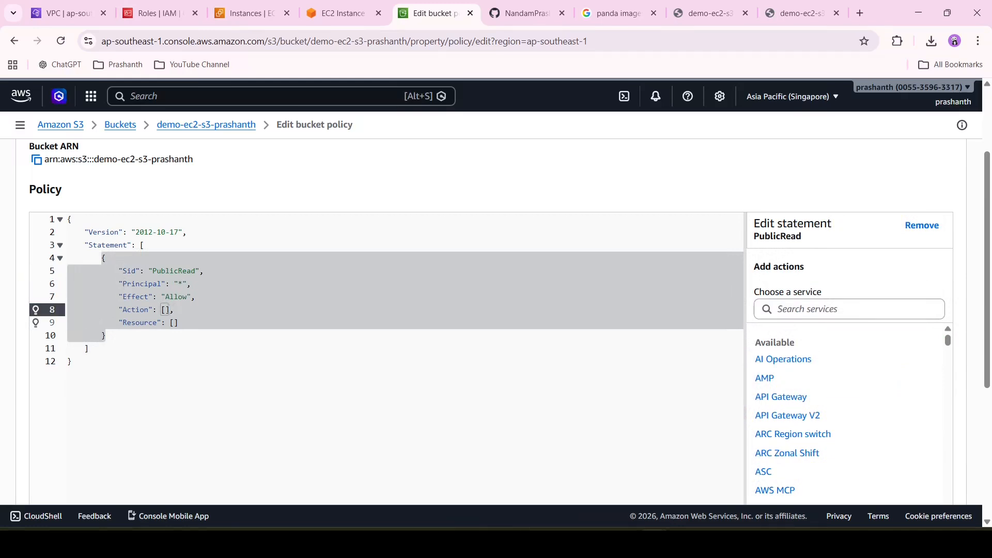
key("BackSpace")
type("\"")
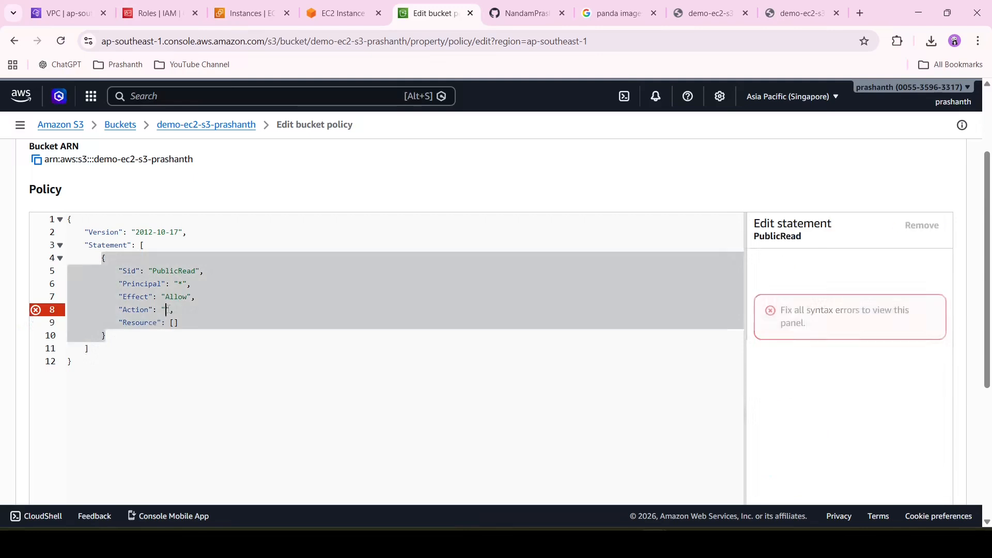
type("S3")
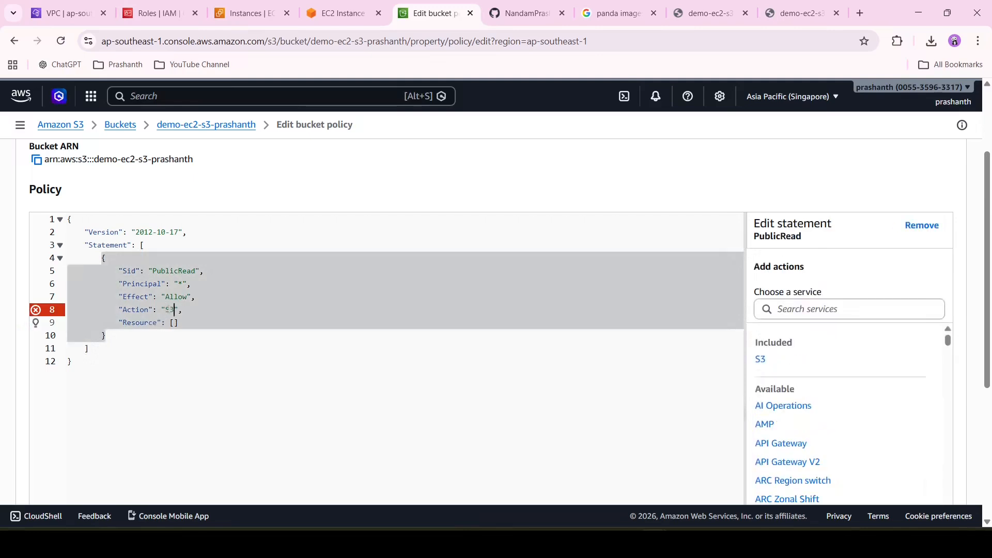
key("BackSpace")
key("BackSpace")
type("s3.")
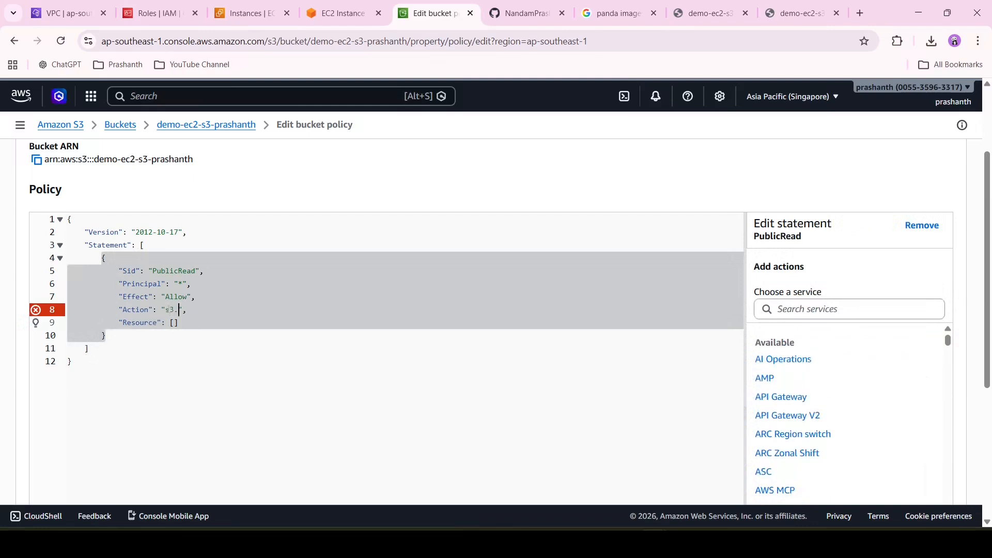
type("GetObject")
Replace the statement's empty Resource array with a quoted string beginning "arn:aws:s3::"
key("Down")
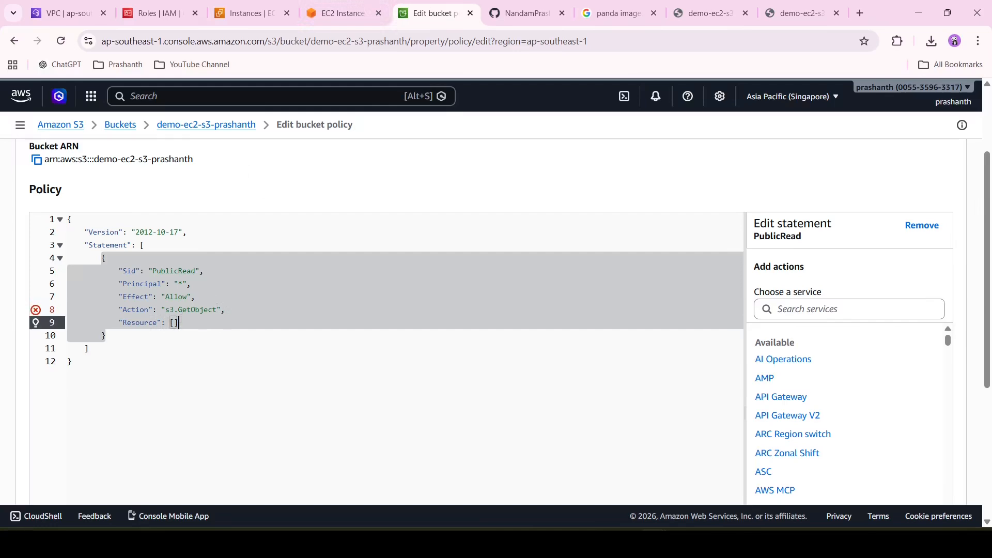
key("BackSpace")
key("BackSpace")
type("\": \"")
type("arn")
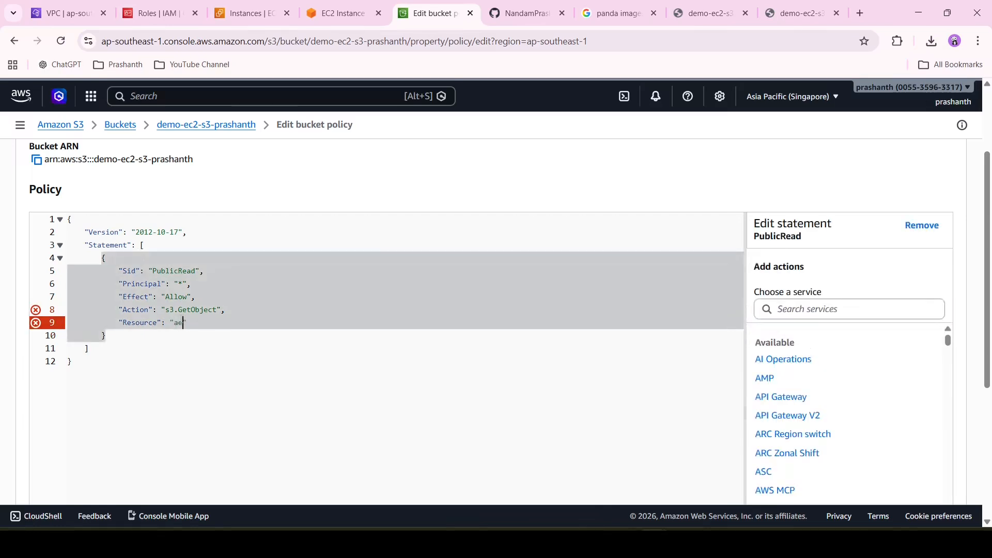
type(":aws:s3::")
Copy the bucket's name from a duplicate console tab, complete the Resource ARN with it plus a slash, and correct the Action to "s3:GetObject"
right_click(437, 15)
left_click(468, 134)
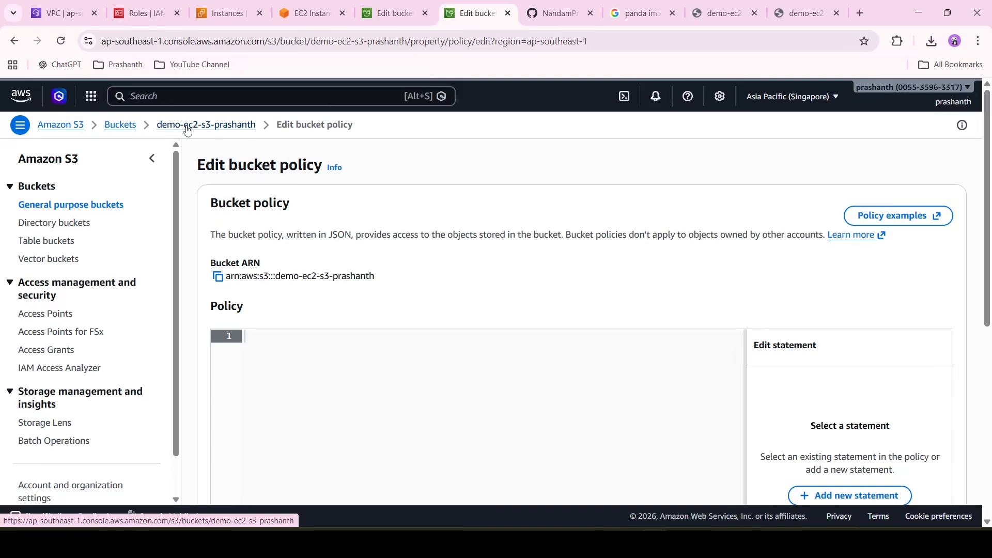
left_click(188, 127)
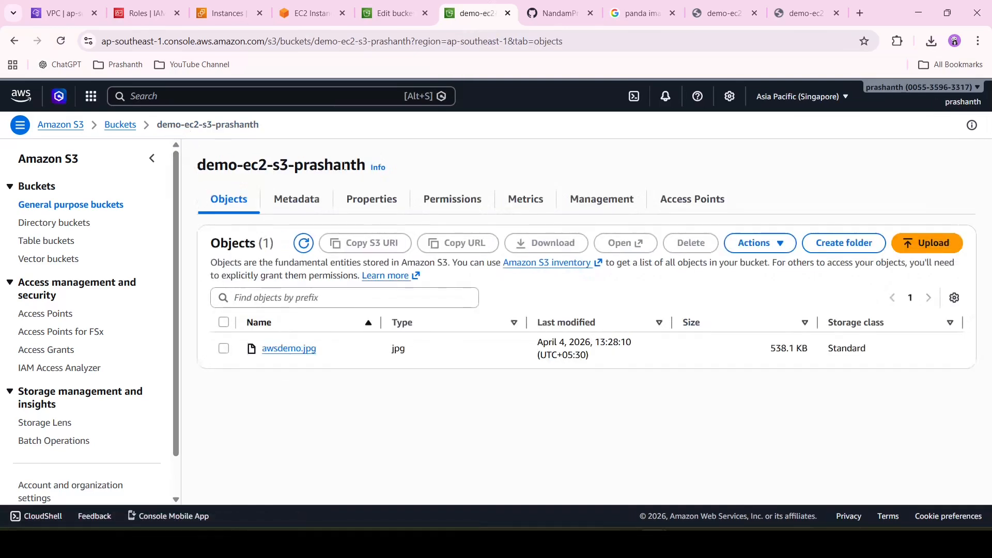
left_click_drag(368, 167, 202, 166)
key("ctrl+c")
left_click(411, 12)
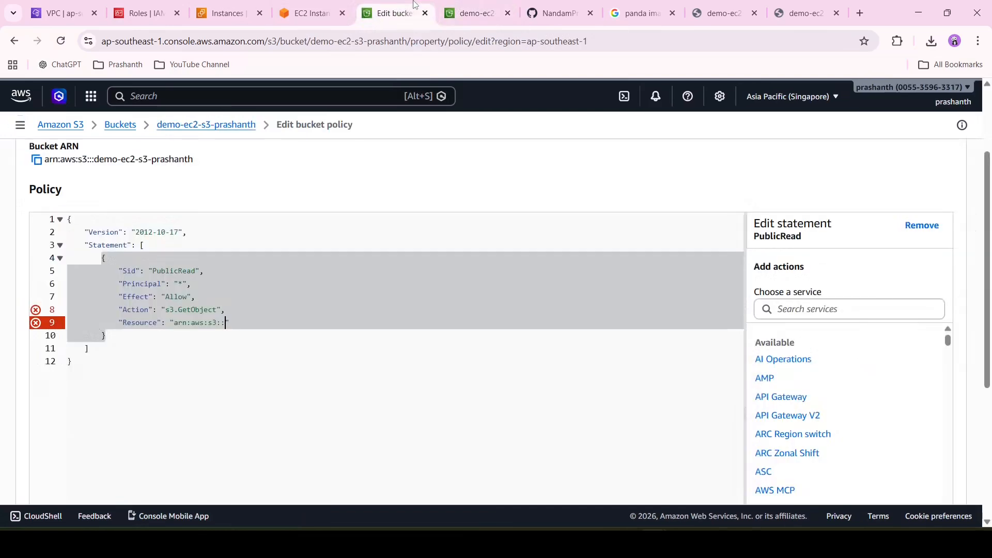
key("ctrl+v")
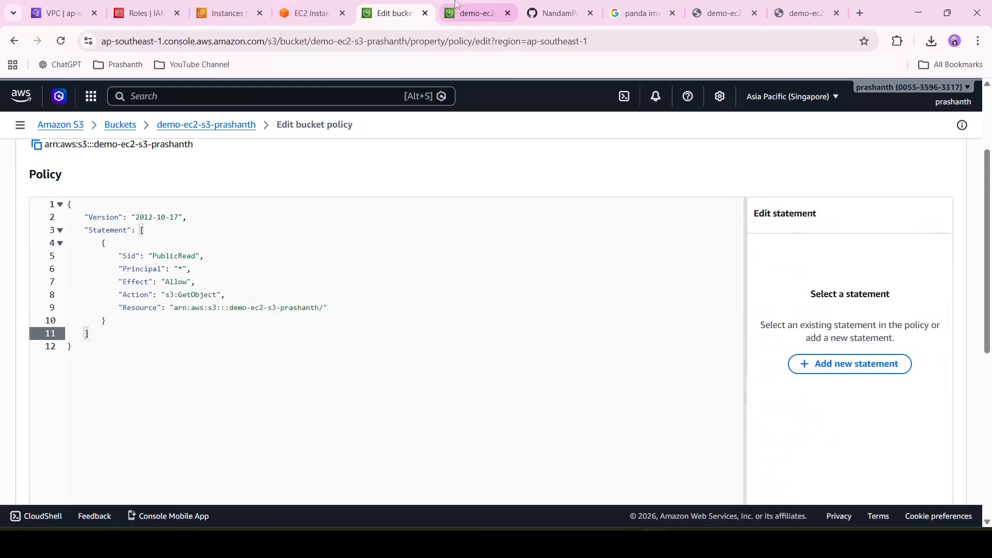
Replace the Resource value with the ARN copied from the awsdemo.jpg object page, and save the bucket policy
left_click(475, 13)
left_click(305, 349)
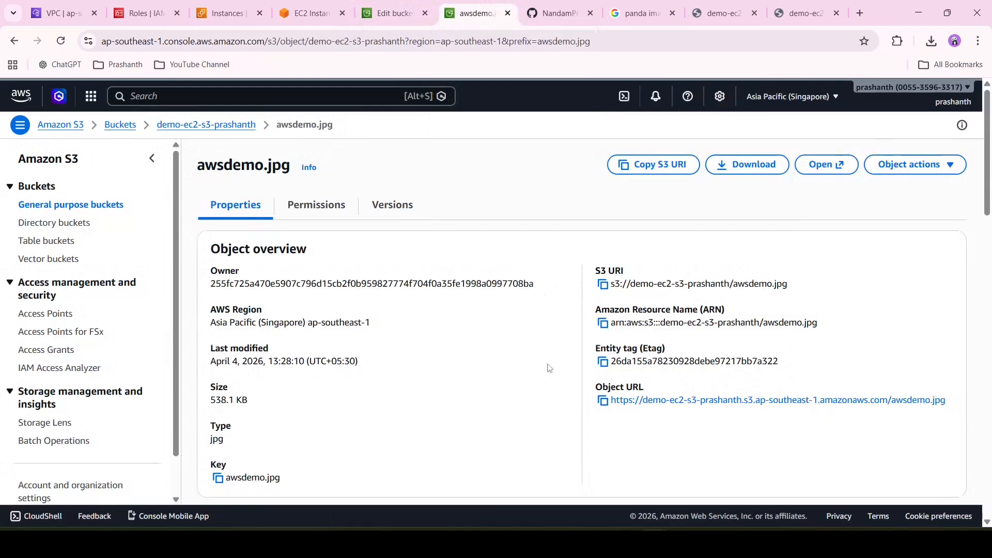
left_click(603, 324)
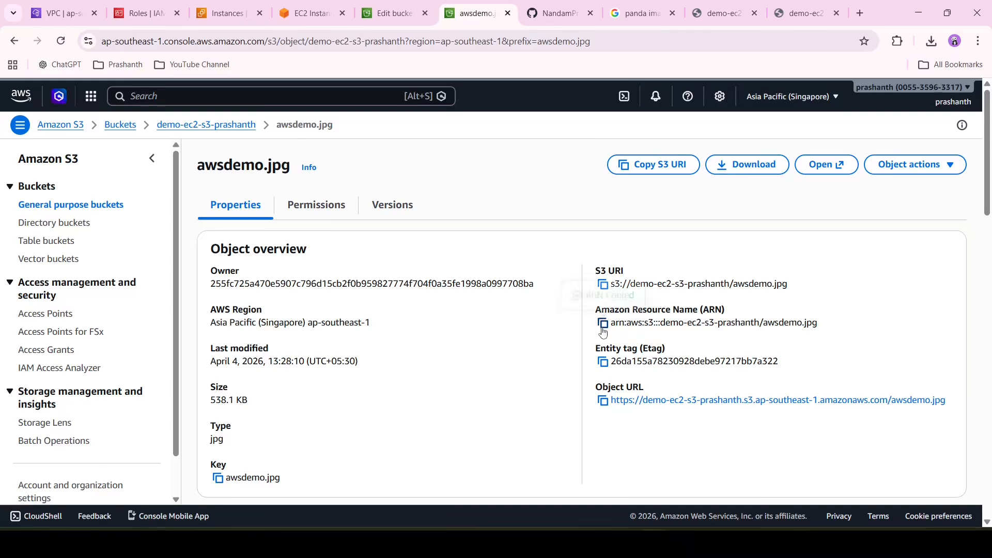
left_click(434, 6)
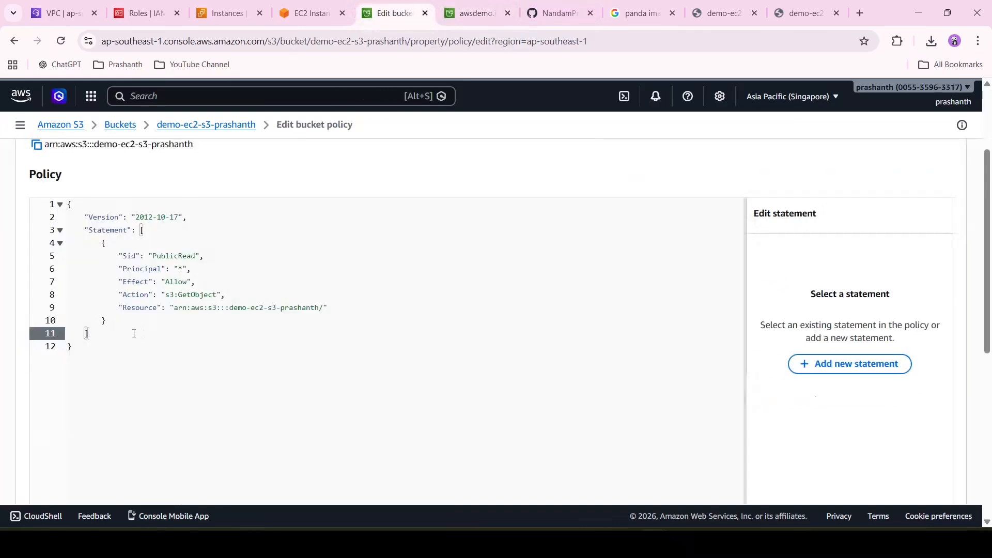
left_click_drag(174, 308, 326, 308)
key("ctrl+v")
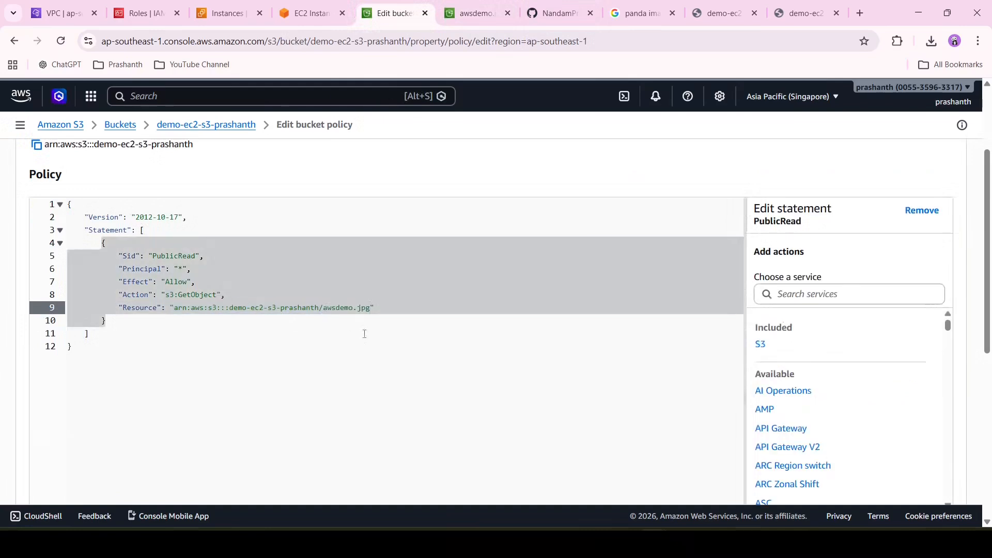
left_click(364, 334)
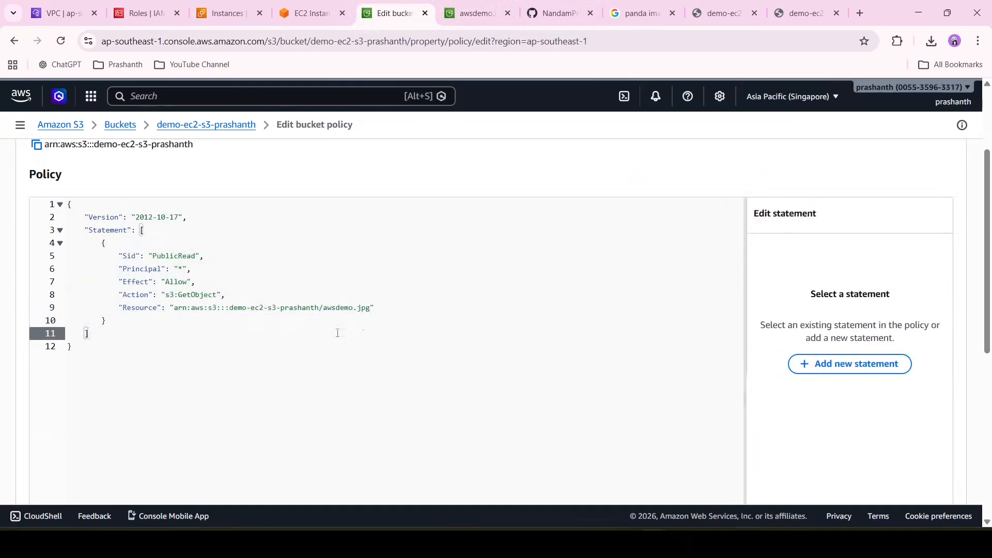
scroll(341, 286, "down", 10)
left_click(901, 468)
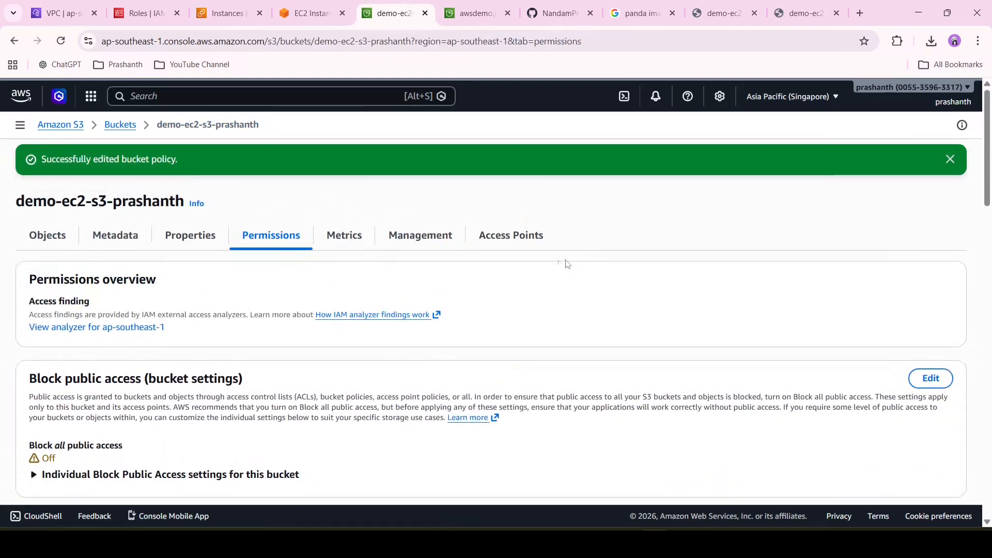
Copy the S3 URI of awsdemo.jpg from the bucket's object list, and reload the already open object URL page to test public access
left_click(57, 236)
left_click(44, 305)
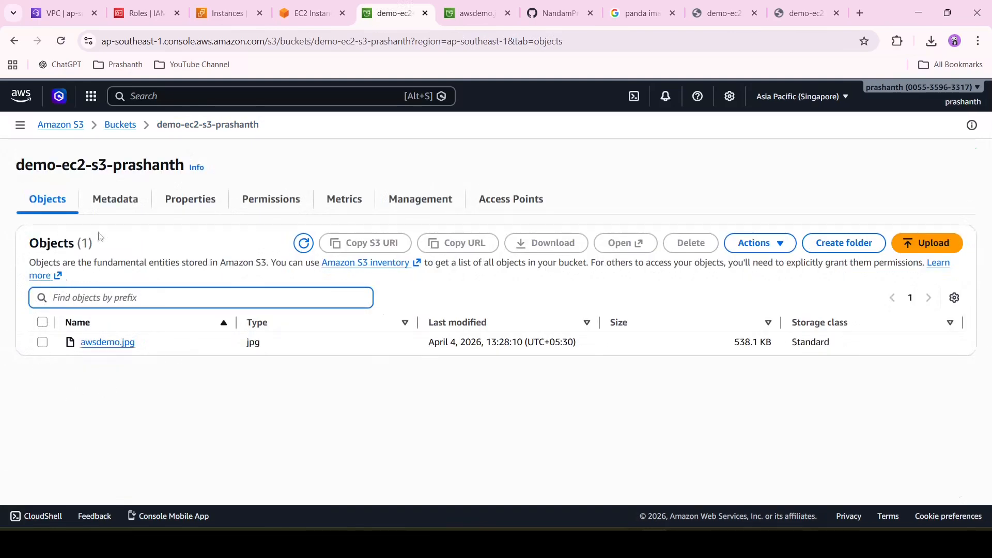
left_click(42, 322)
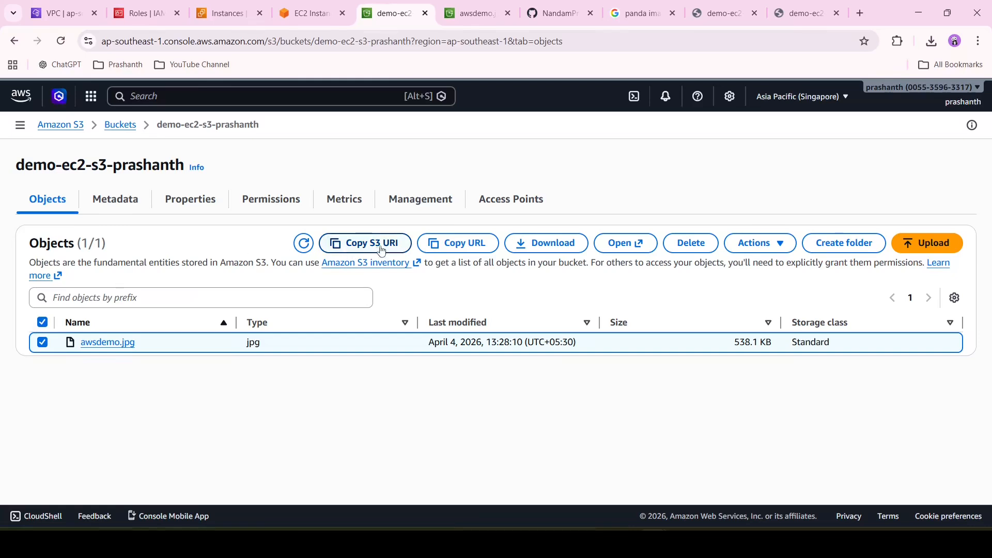
left_click(365, 243)
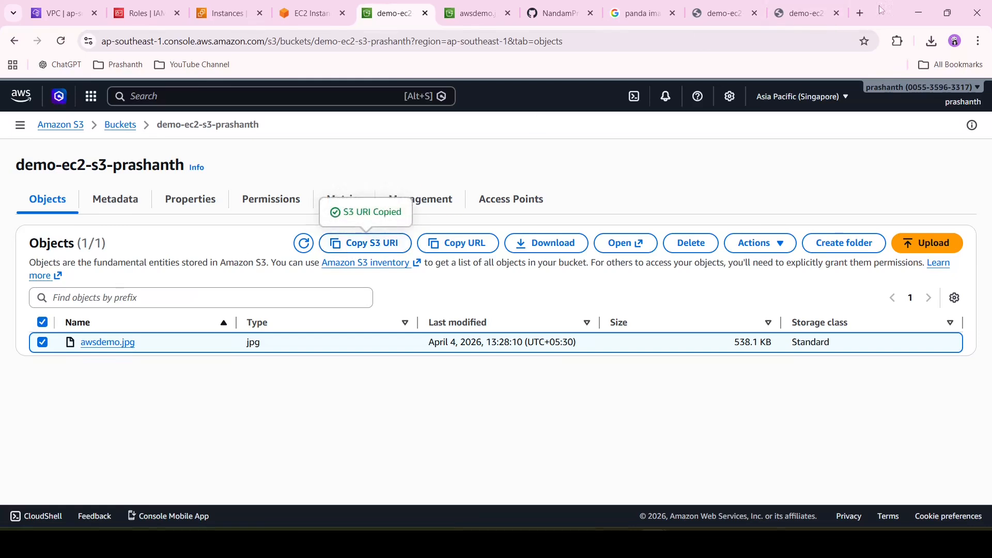
left_click(802, 13)
left_click(60, 41)
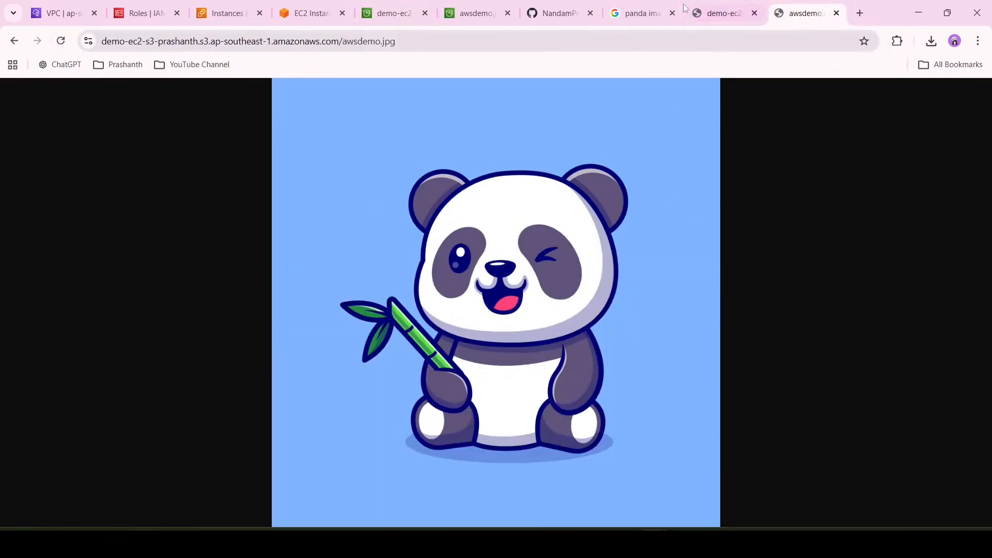
Copy the object URL from the awsdemo.jpg properties and open it in a new browser tab, closing that tab after checking the image
left_click(859, 13)
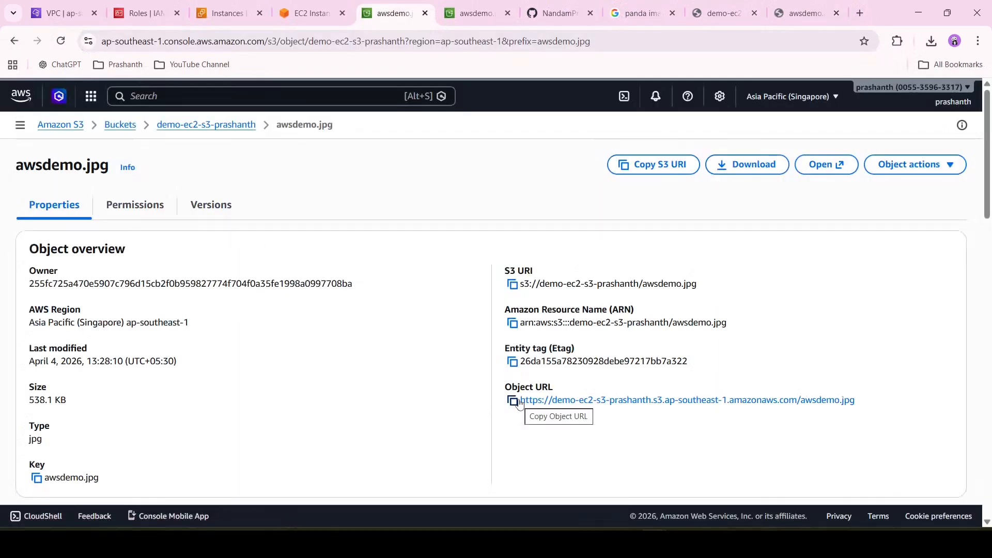
left_click(518, 403)
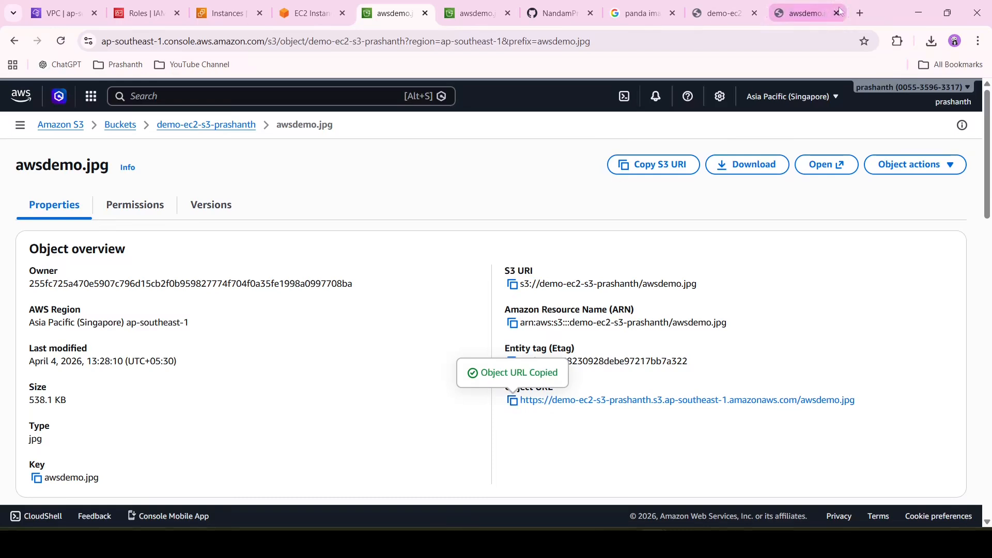
left_click(859, 14)
key("ctrl+v")
key("Return")
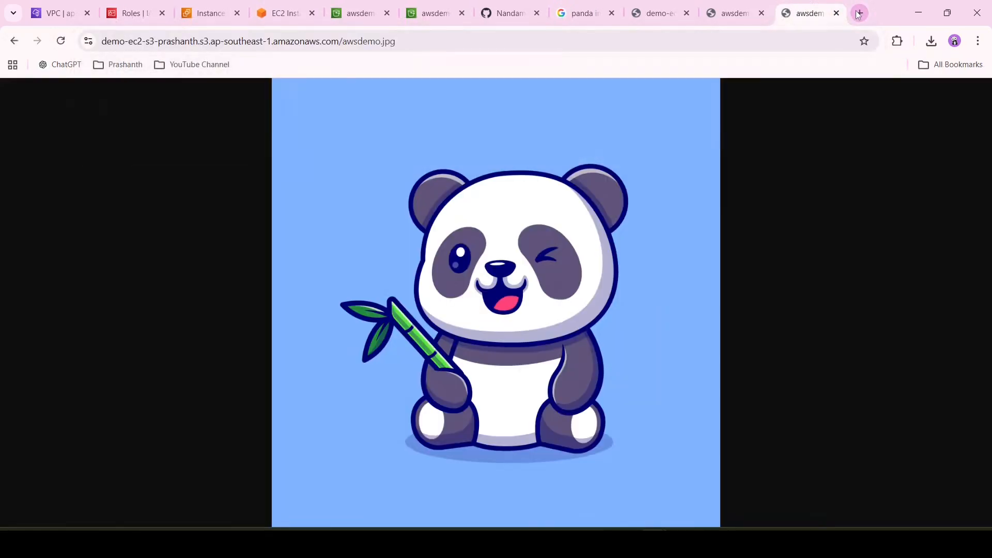
left_click(835, 13)
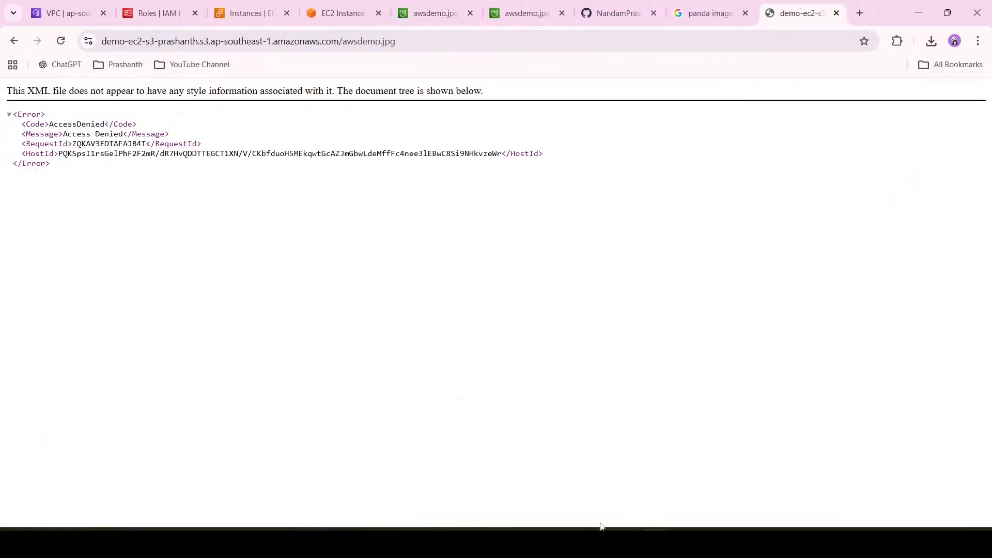
Switch to the incognito window, reload the EC2 web page at 13.212.185.141, and examine how its S3 image is displayed
mouse_move(654, 542)
left_click(691, 481)
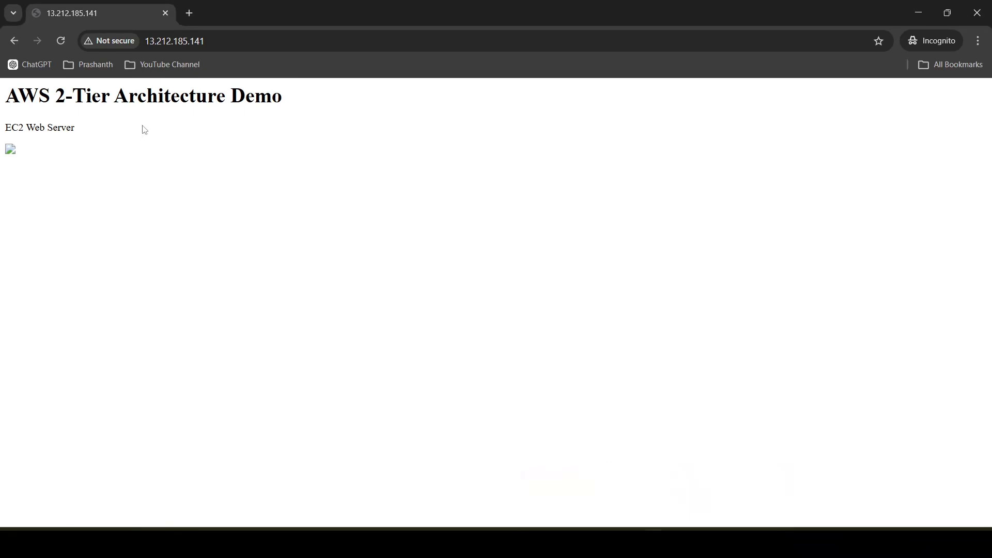
left_click(61, 41)
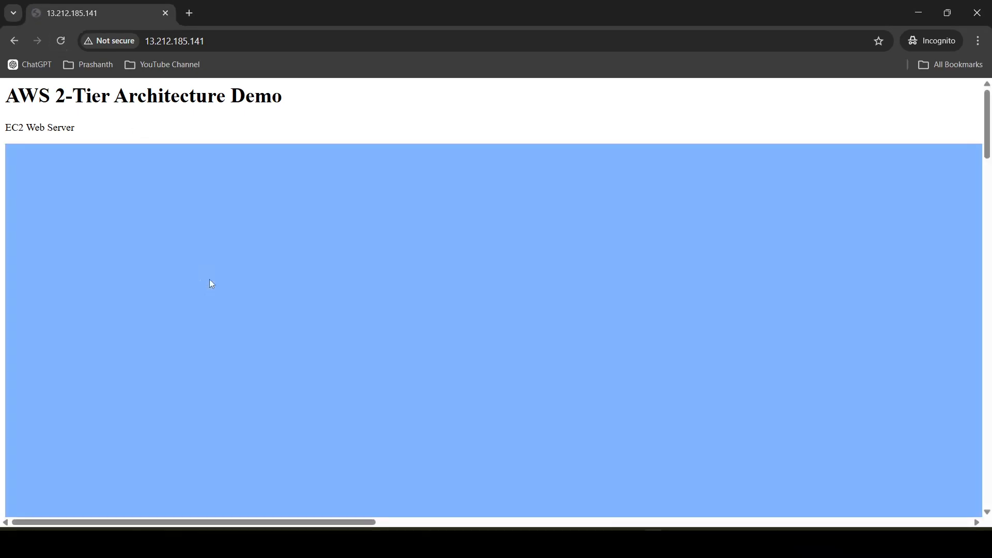
scroll(209, 280, "down", 10)
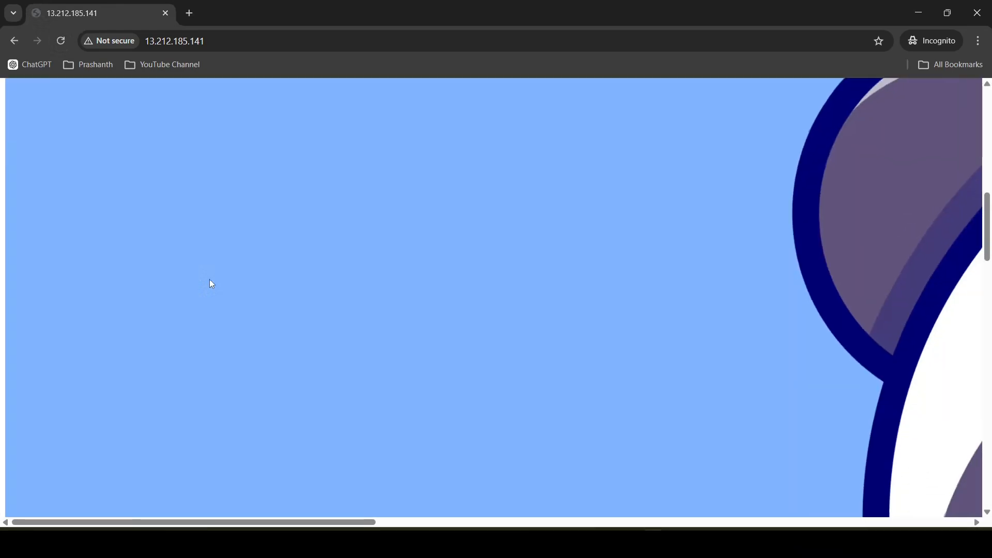
scroll(211, 284, "right", 10)
scroll(212, 284, "up", 5)
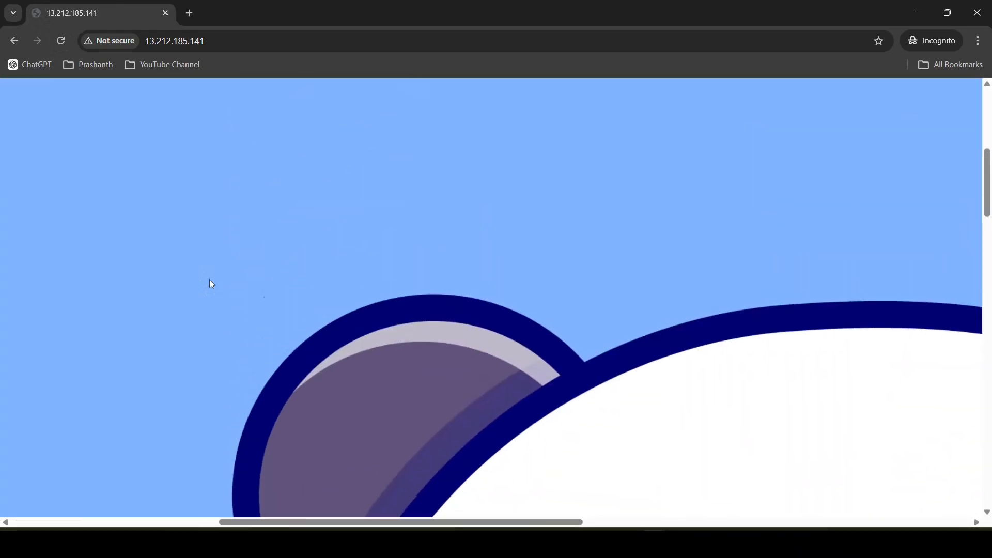
scroll(212, 284, "left", 10)
scroll(212, 284, "up", 5)
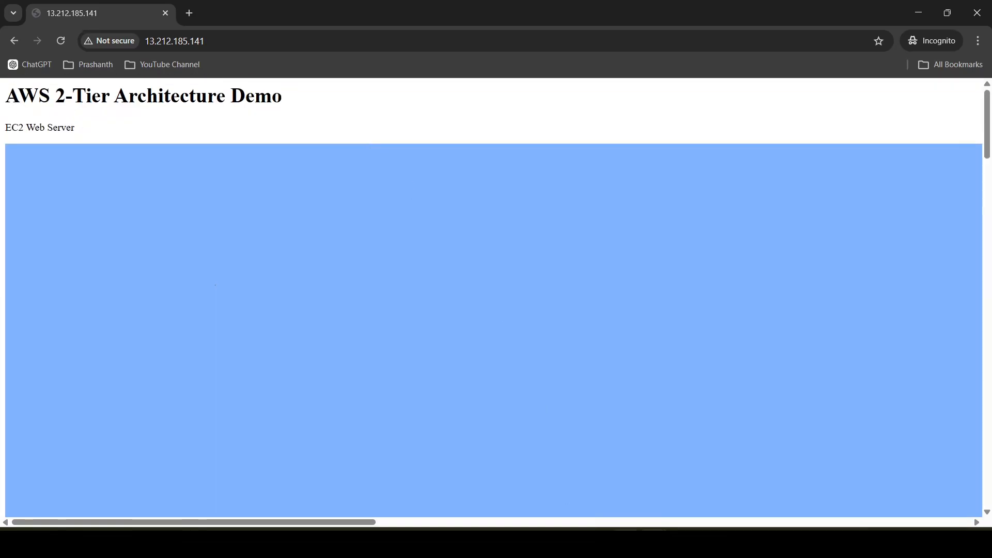
Return to the regular browser window and bring up the EC2 Instance Connect terminal
mouse_move(654, 542)
left_click(603, 440)
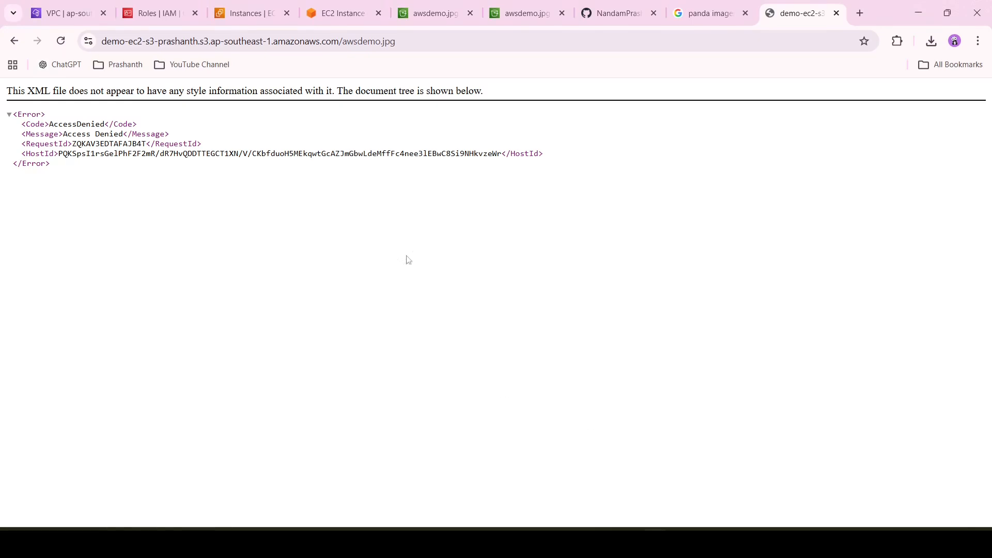
left_click(405, 5)
left_click(522, 13)
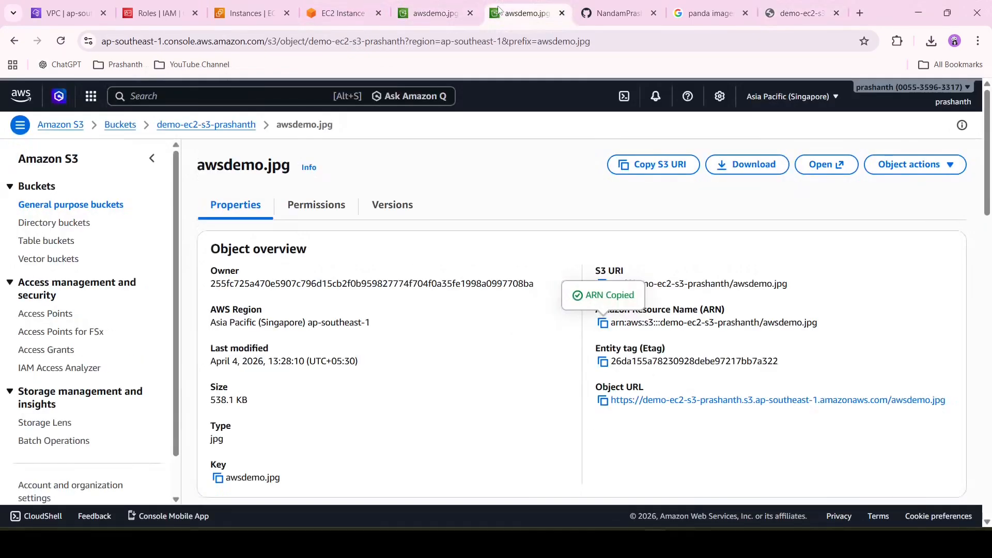
left_click(380, 4)
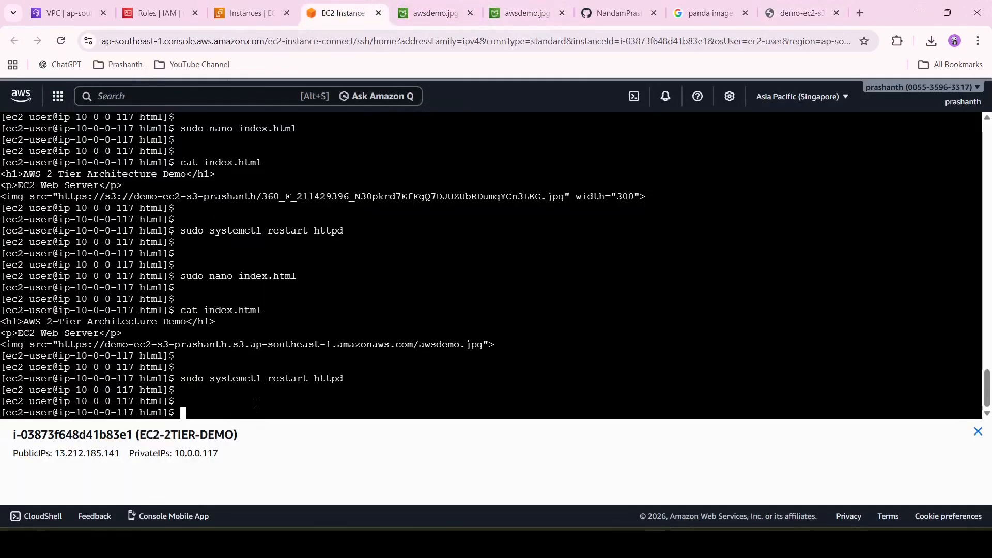
Open index.html with sudo nano and place the cursor just before the closing bracket of the img tag
key("Up")
key("Up")
key("Up")
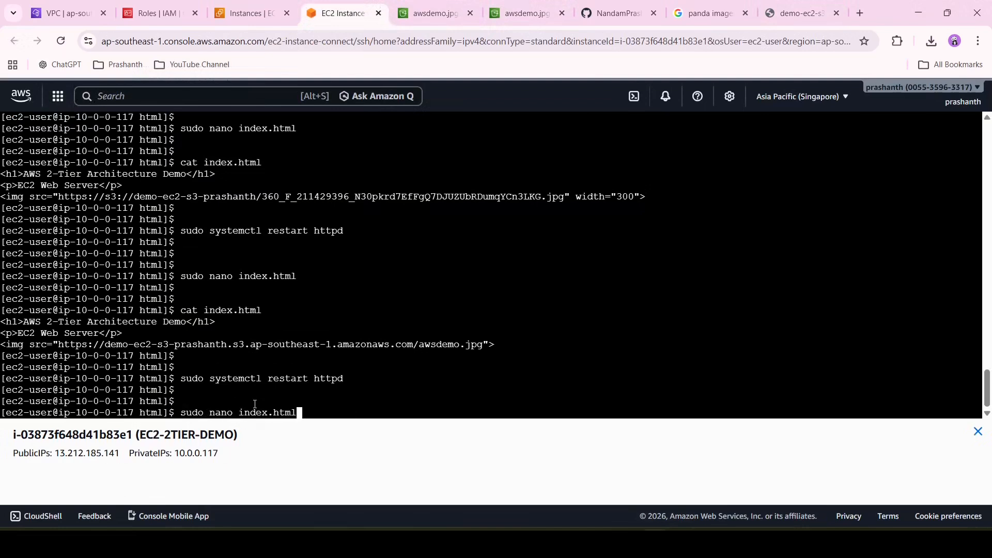
key("Return")
key("Down")
key("Down")
key("Down")
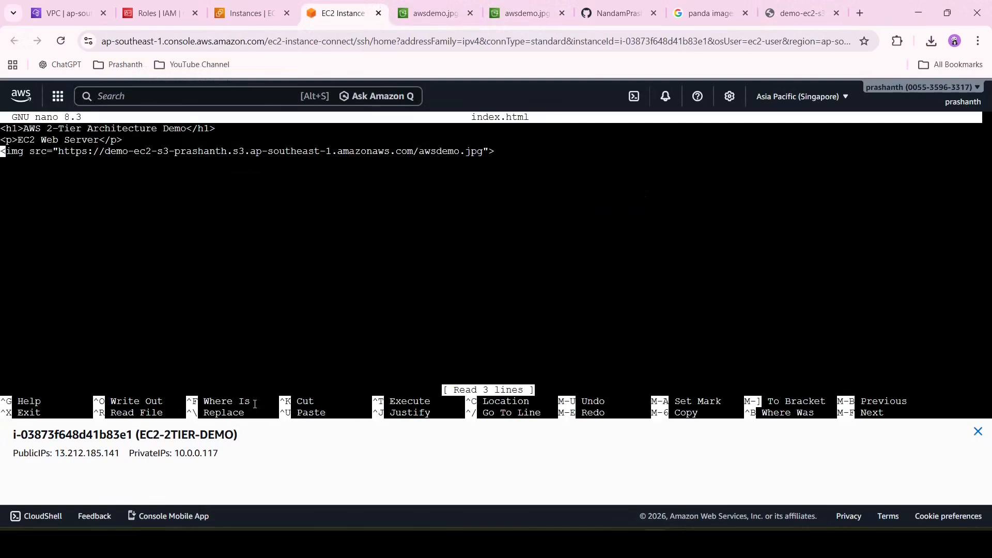
key("Left")
key("Left")
Switch to Notepad, copy width="300" from the img line of the HTML snippet, and return to the EC2 terminal
key("alt+Tab")
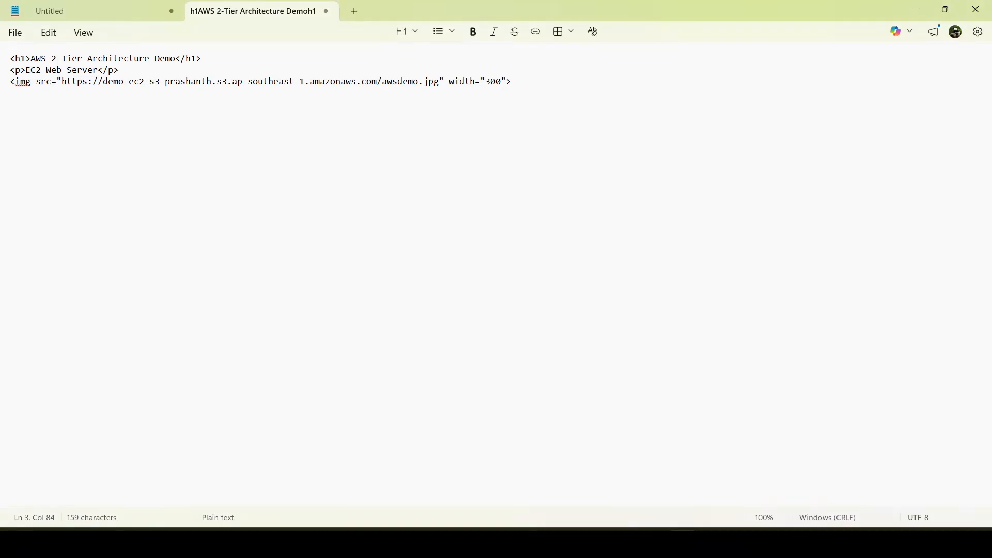
left_click_drag(451, 83, 511, 81)
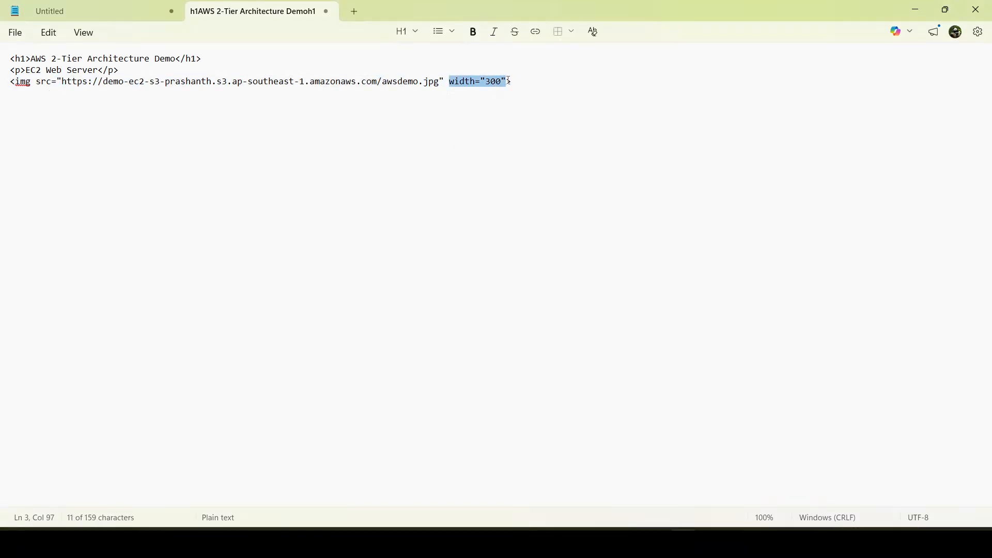
mouse_move(642, 532)
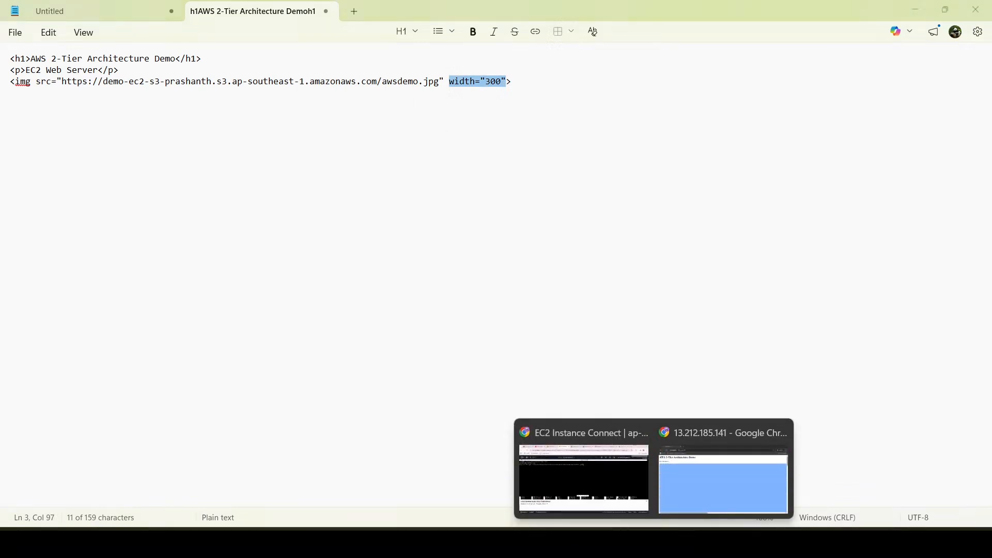
left_click(609, 481)
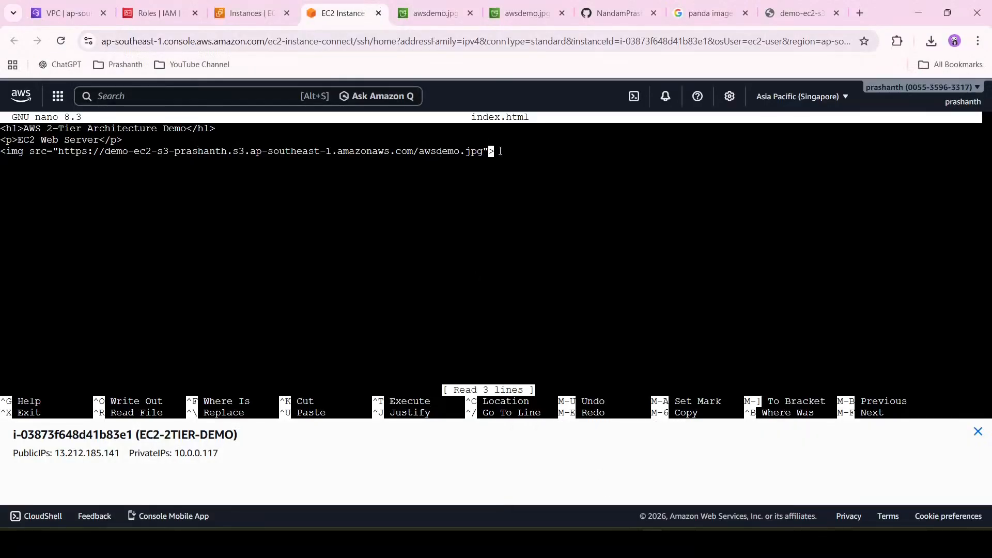
mouse_move(682, 540)
left_click(682, 475)
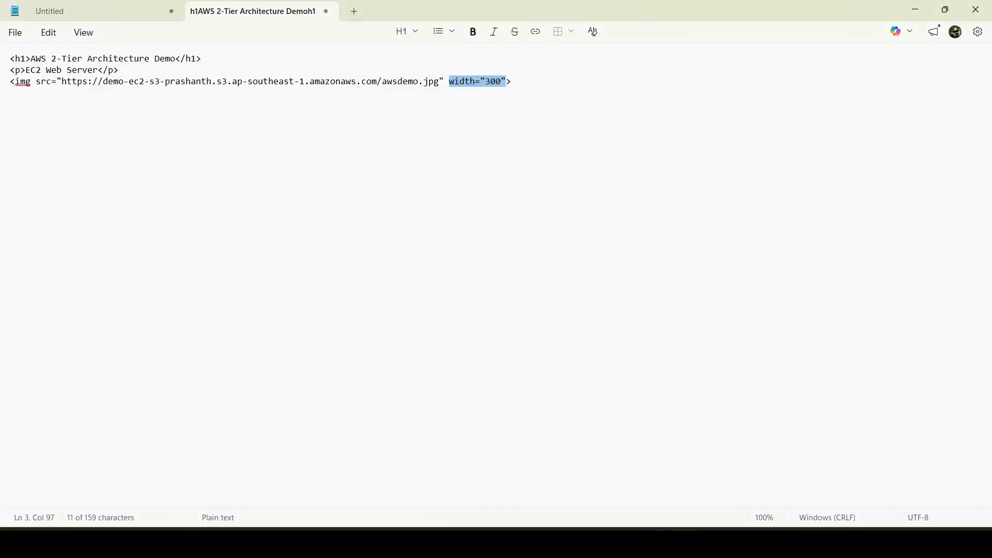
left_click(682, 527)
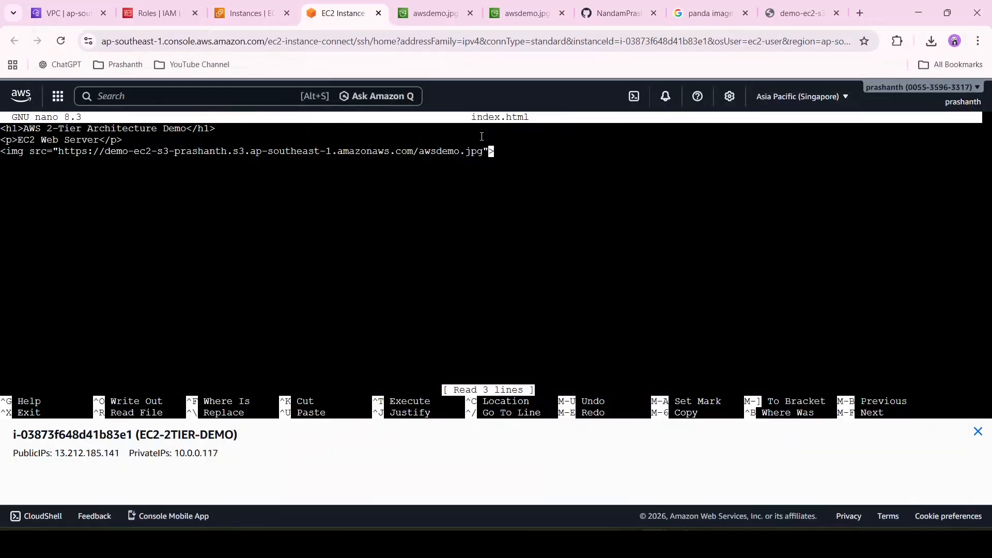
Paste width="300" before the img tag's closing bracket and separate it from the image URL with a space, as in the Notepad snippet
key("Left")
key("Right")
right_click(497, 151)
left_click(517, 300)
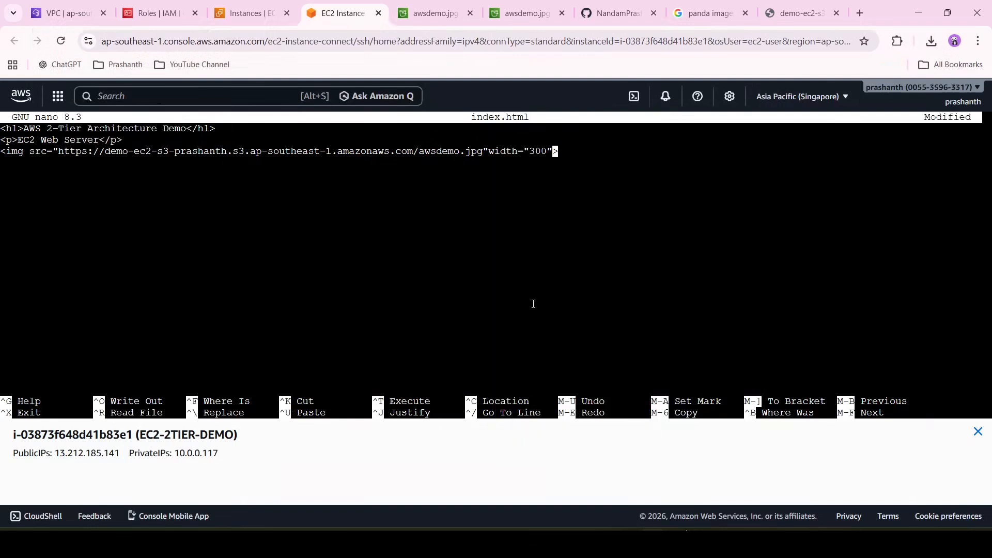
key("Left")
key("Left")
key("Left")
key("Left")
key("Left")
key("Left")
key("Left")
key("Left")
key("Left")
key("Left")
key("Left")
key("Left")
key("Right")
key("Right")
key("Right")
key("Right")
key("Right")
key("alt+Tab")
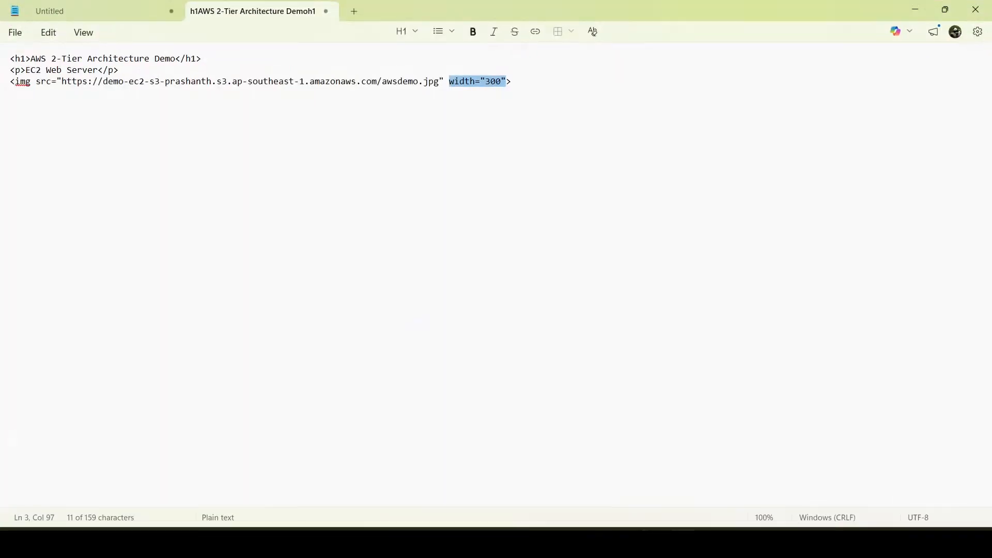
key("alt+Tab")
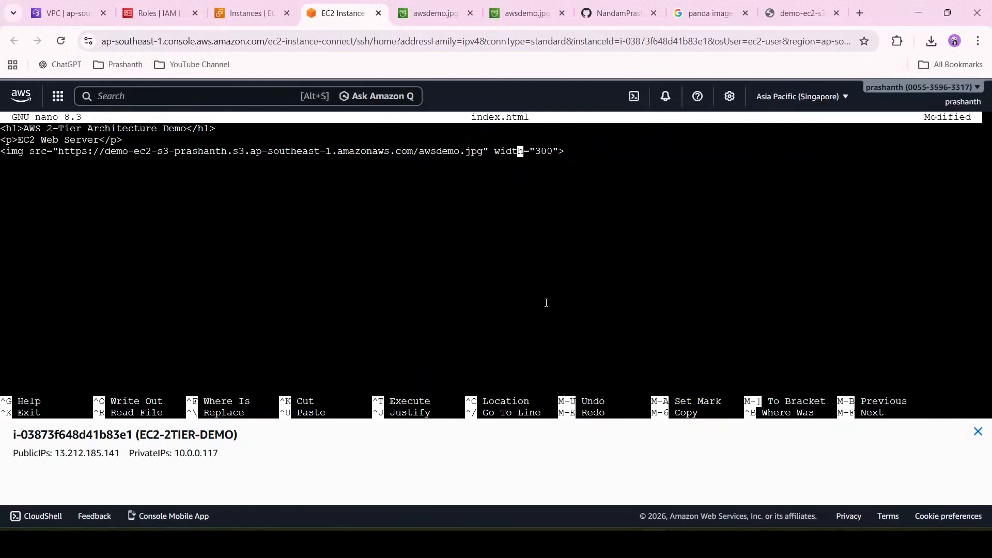
Save the edited index.html under the same file name and exit nano
key("ctrl+o")
key("Return")
key("ctrl+x")
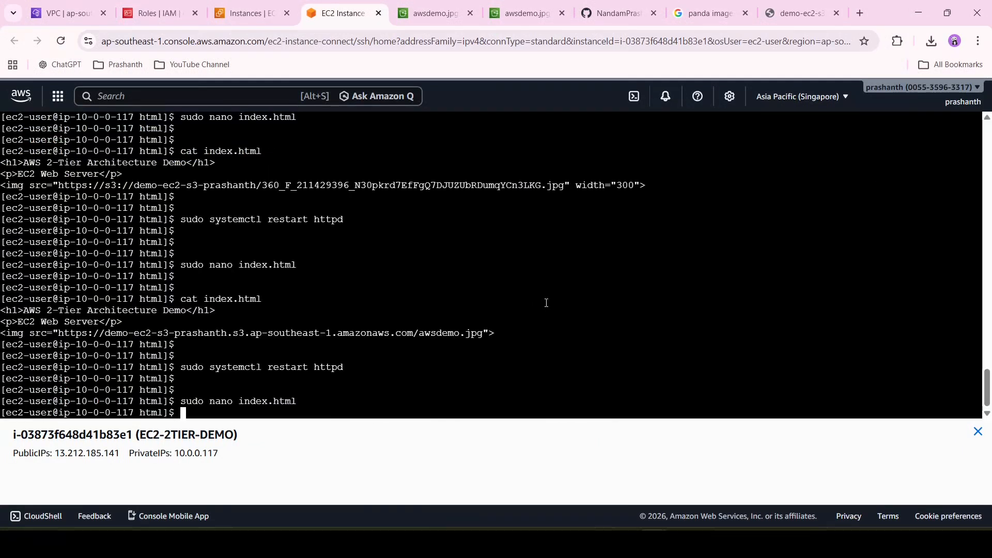
Restart the Apache web server with sudo systemctl restart httpd
key("Return")
key("Return")
key("Up")
key("Up")
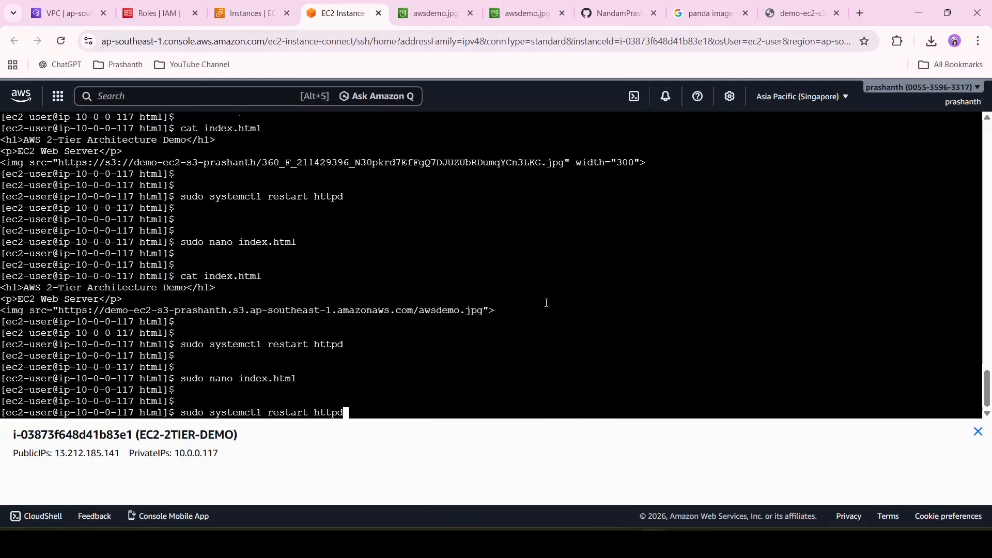
key("Return")
key("Return")
key("Return")
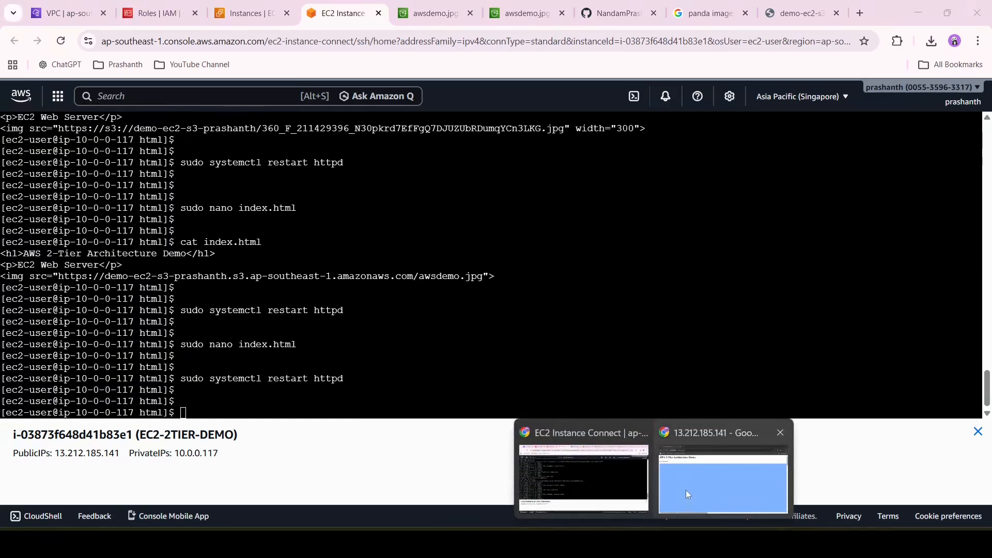
Reload the EC2 web page in the incognito window to check the image size, and return to the regular browser window
left_click(686, 490)
left_click(60, 40)
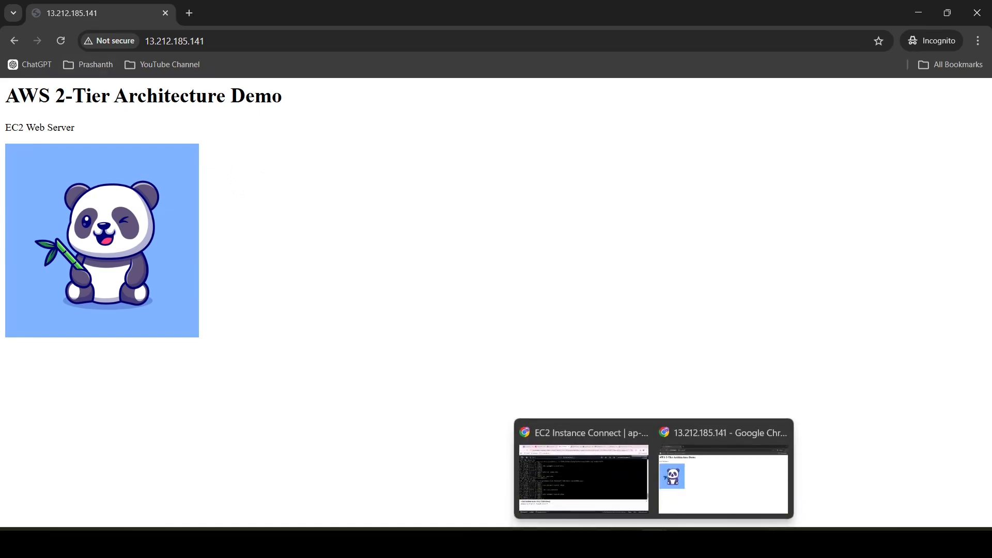
left_click(598, 474)
Copy the public IPv4 address of EC2-2TIER-DEMO from its instance details and open it in a new browser tab
left_click(269, 11)
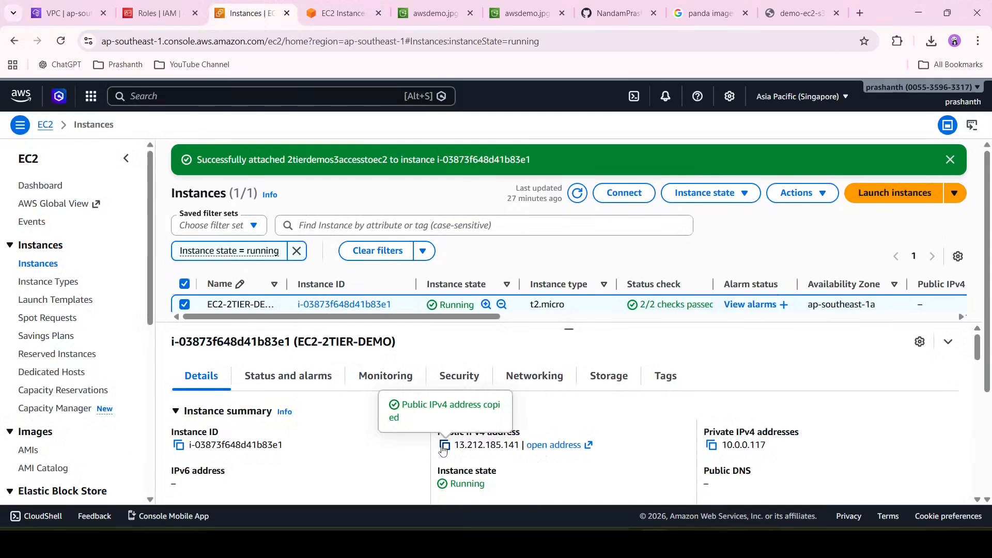
left_click(861, 14)
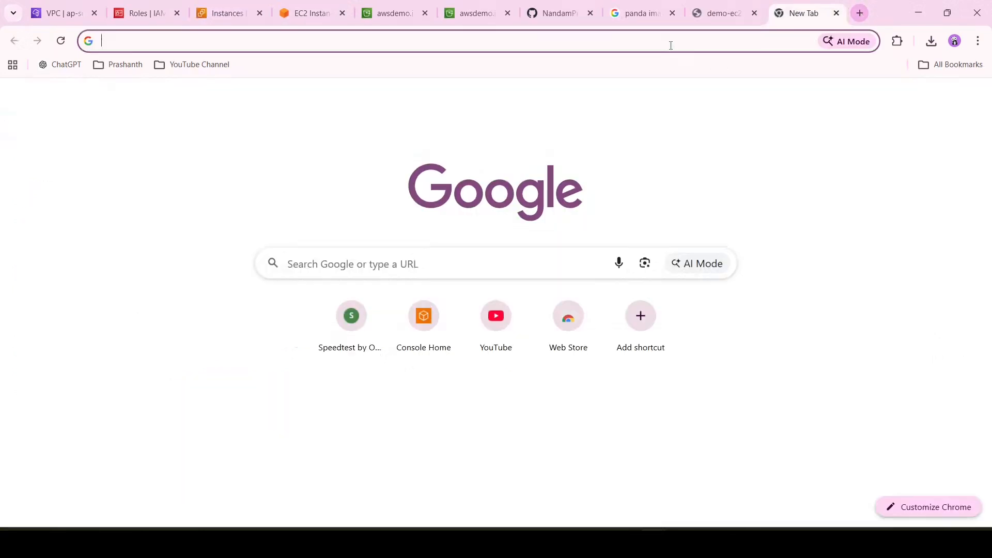
key("ctrl+v")
key("Return")
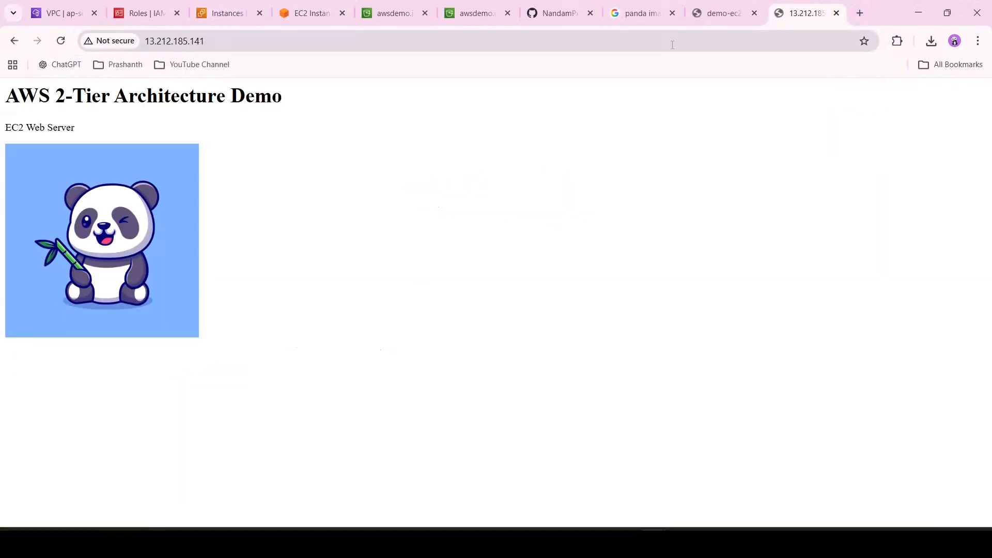